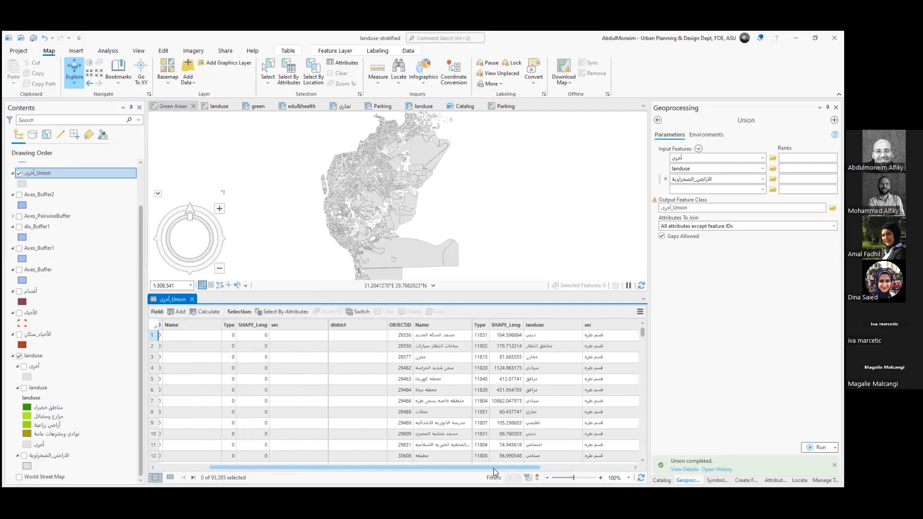
Sort the أخرى_Union attribute table by its first Type field, review the joined fields, and close the table
scroll(367, 398, down, 2)
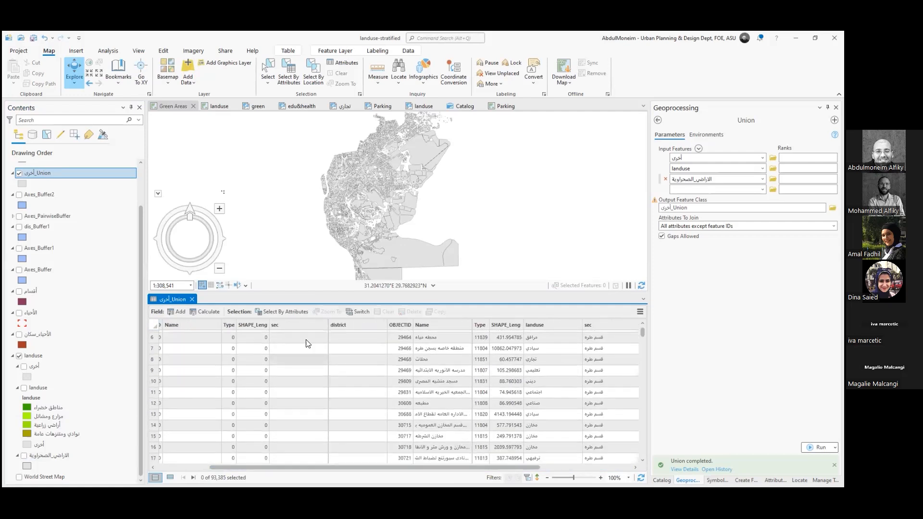
click(231, 325)
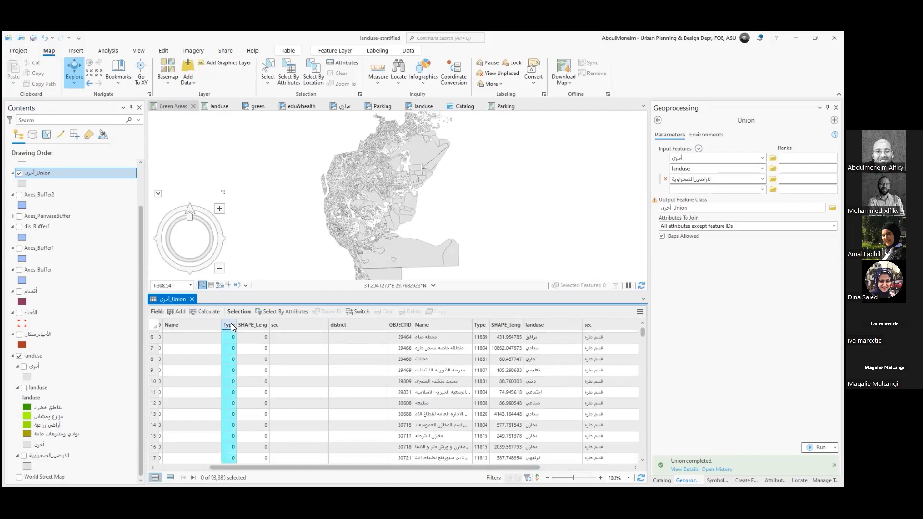
double_click(231, 324)
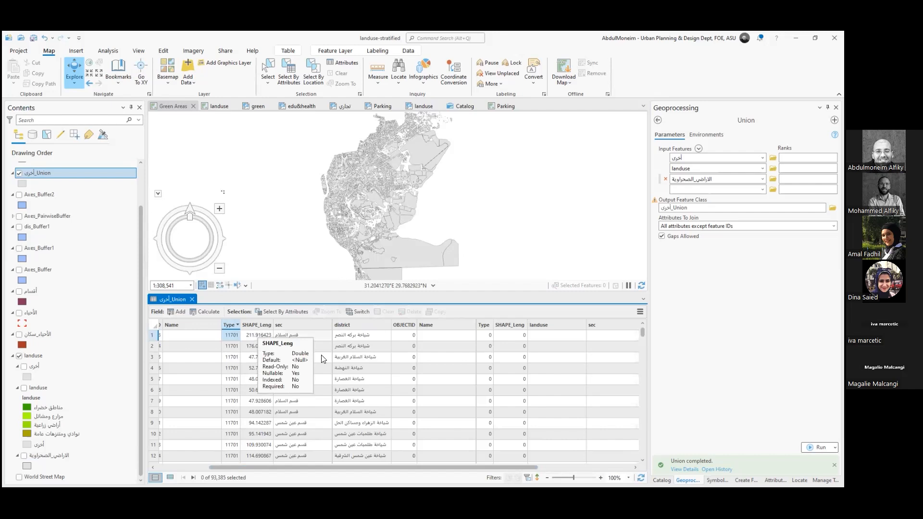
mouse_move(443, 466)
mouse_down()
mouse_move(585, 458)
mouse_move(433, 458)
mouse_up()
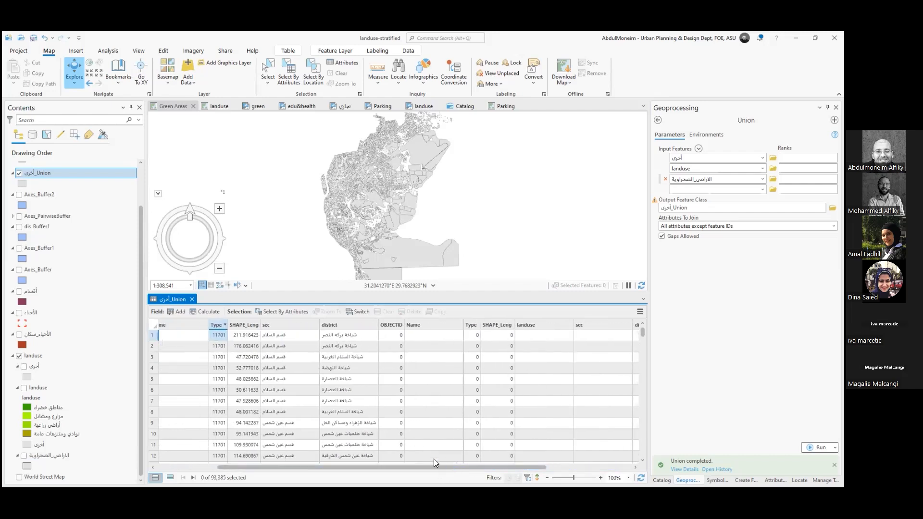
click(192, 300)
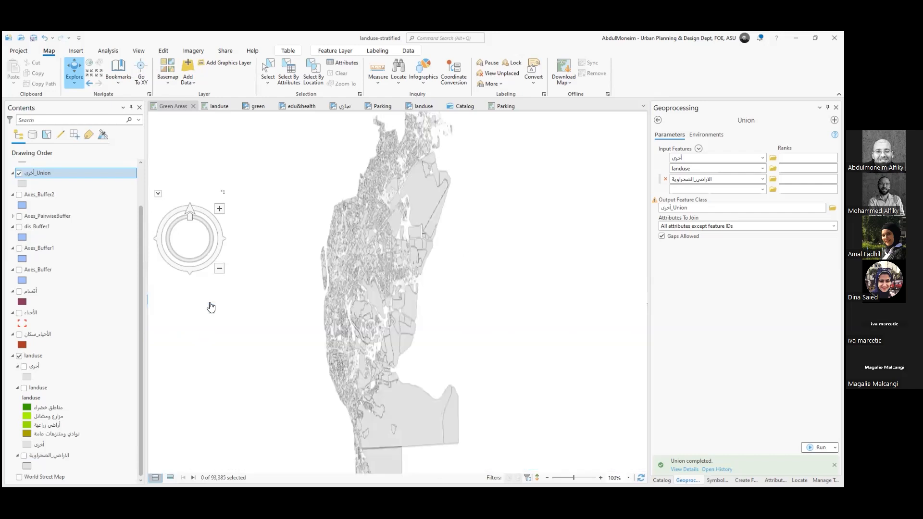
Run the Intersect overlay tool on the أخرى and landuse layers, keeping all attributes and outputting to أخرى_Intersect
click(657, 121)
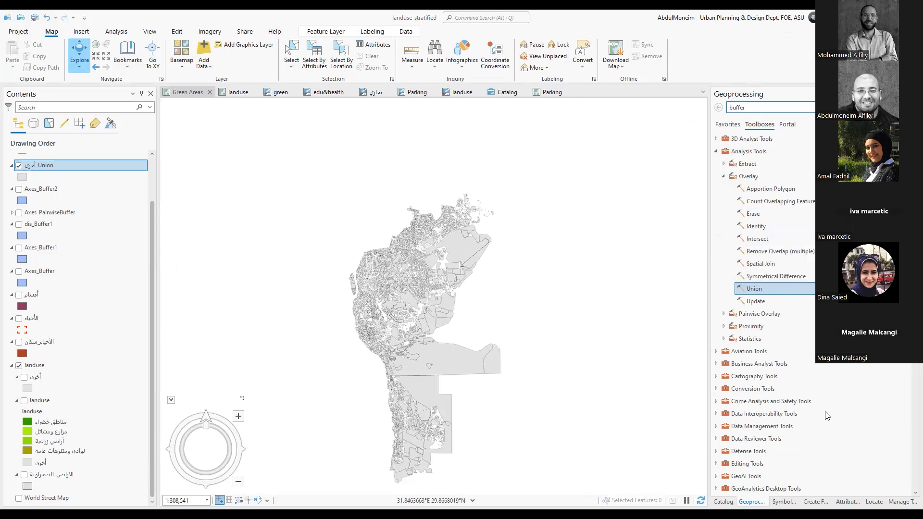
click(766, 237)
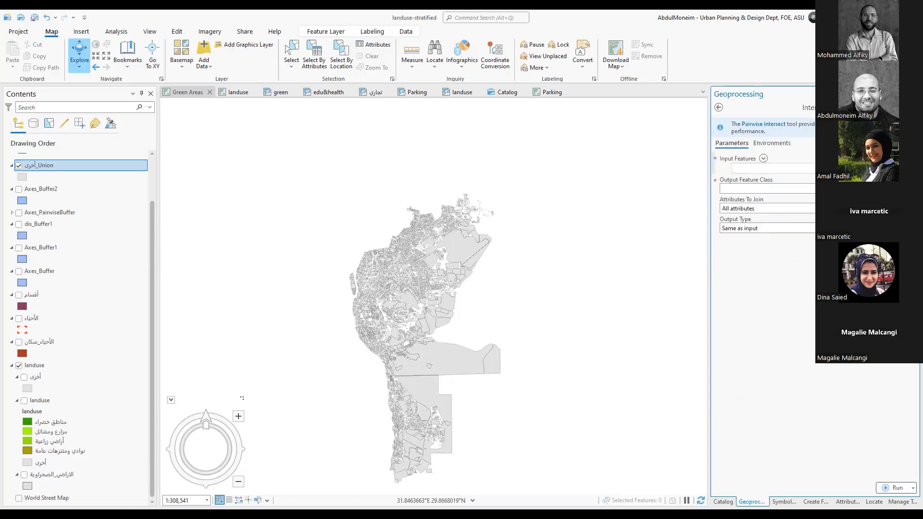
mouse_move(912, 108)
click(855, 168)
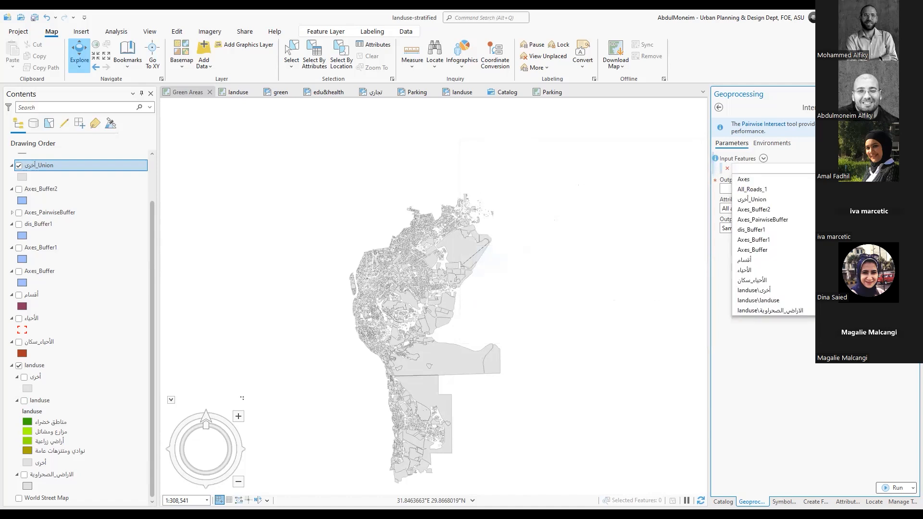
click(756, 295)
click(855, 180)
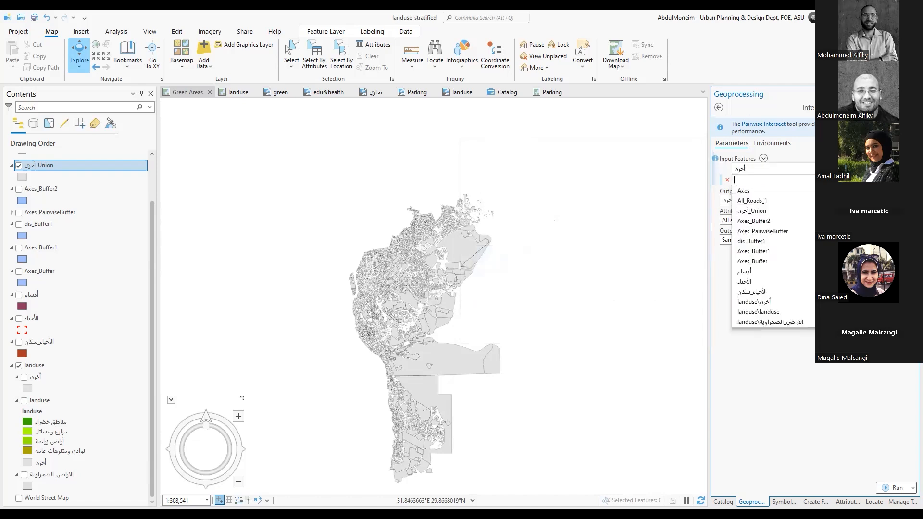
click(759, 312)
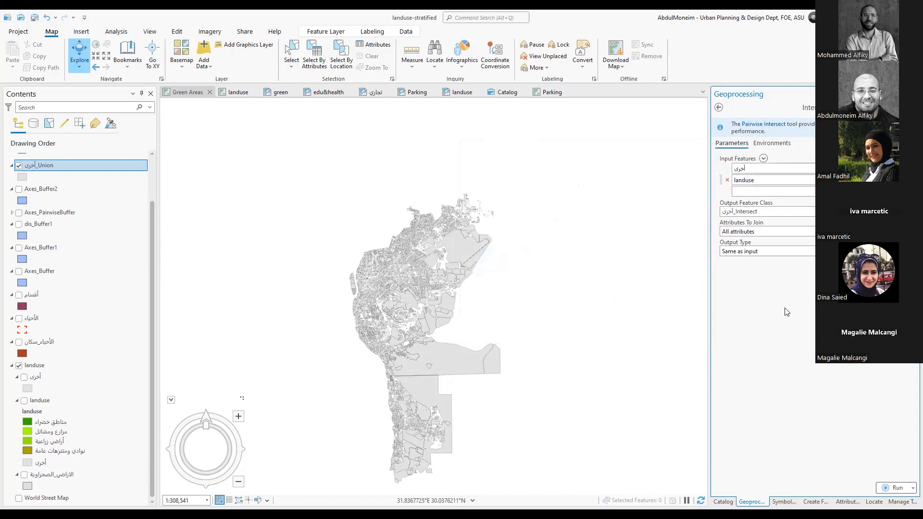
click(892, 488)
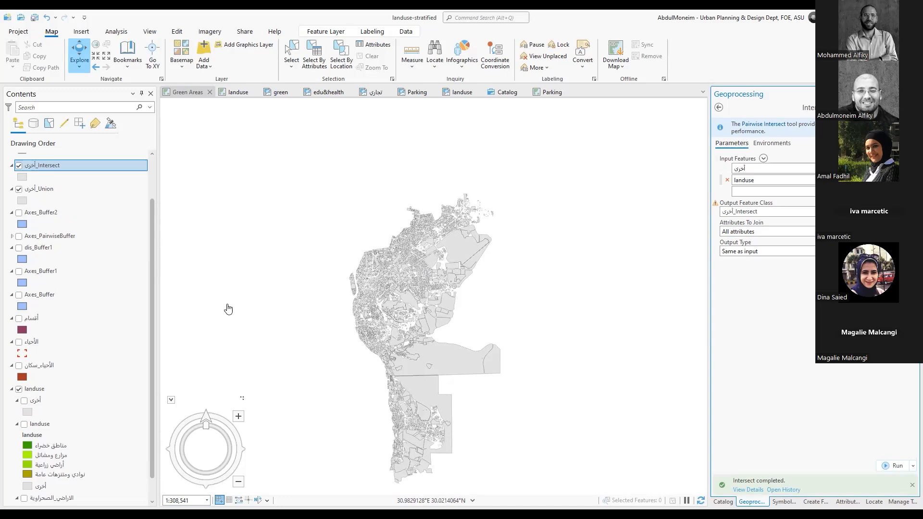
Hide the أخرى_Union layer and examine all fields in the attribute table of أخرى_Intersect, closing the table when done
click(19, 190)
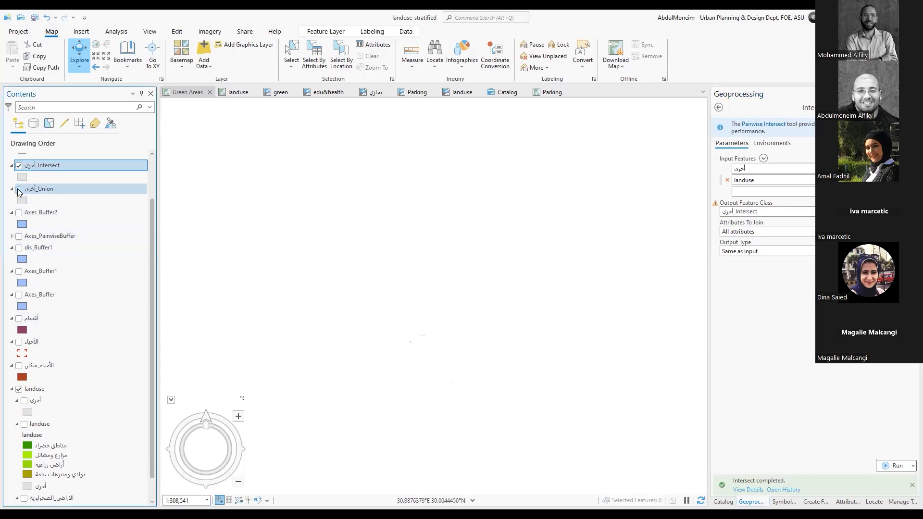
right_click(56, 164)
click(78, 142)
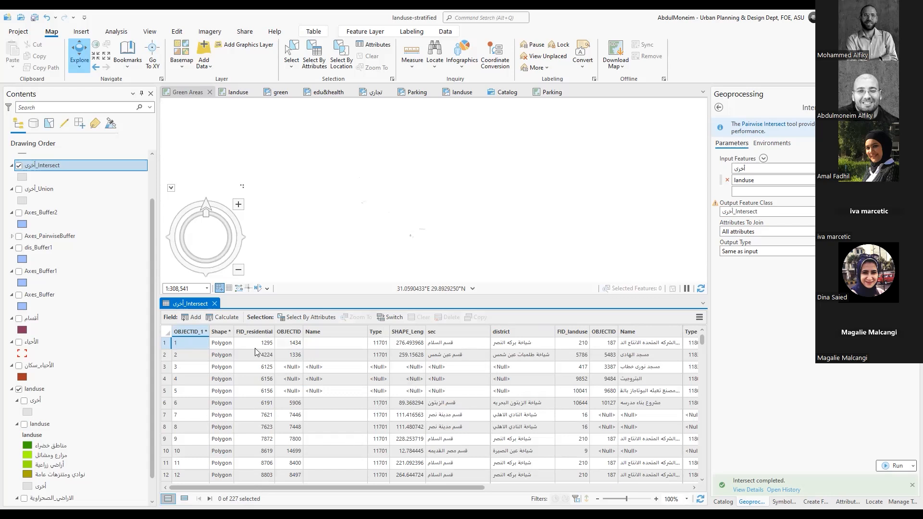
drag(438, 487, 483, 491)
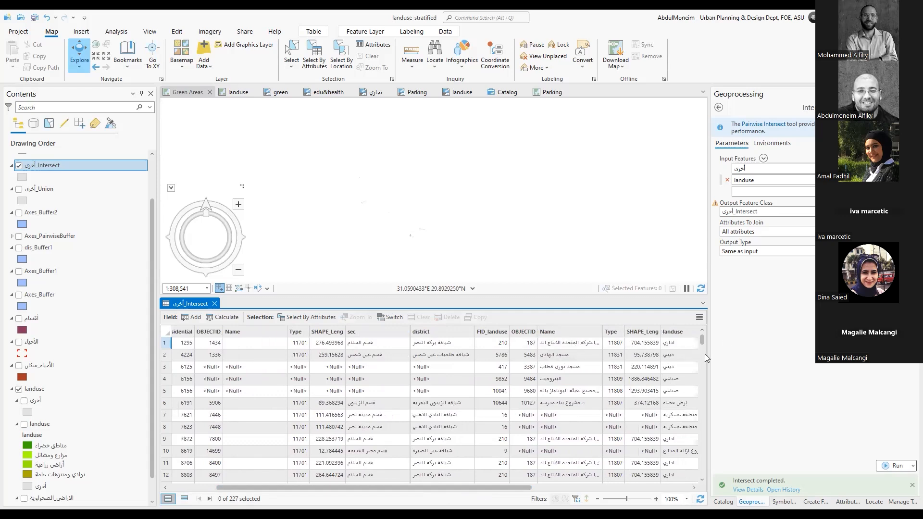
drag(519, 491, 684, 485)
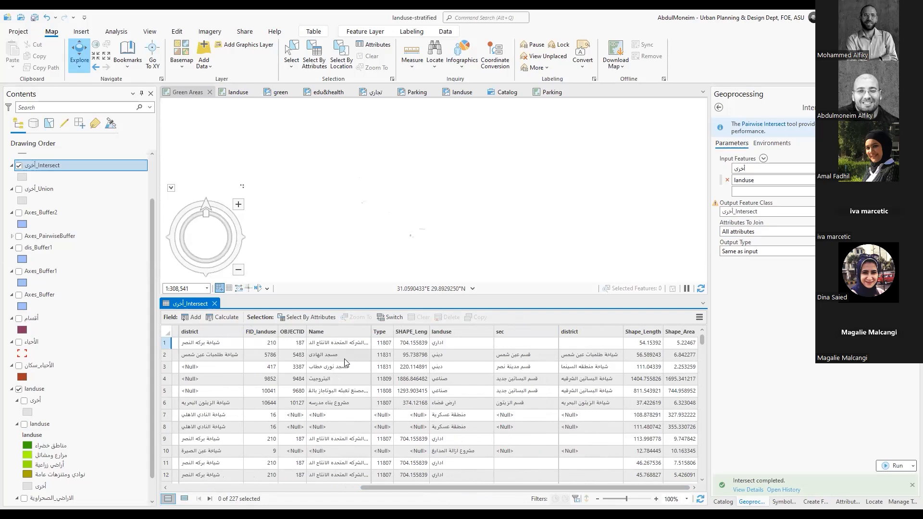
drag(478, 486, 301, 482)
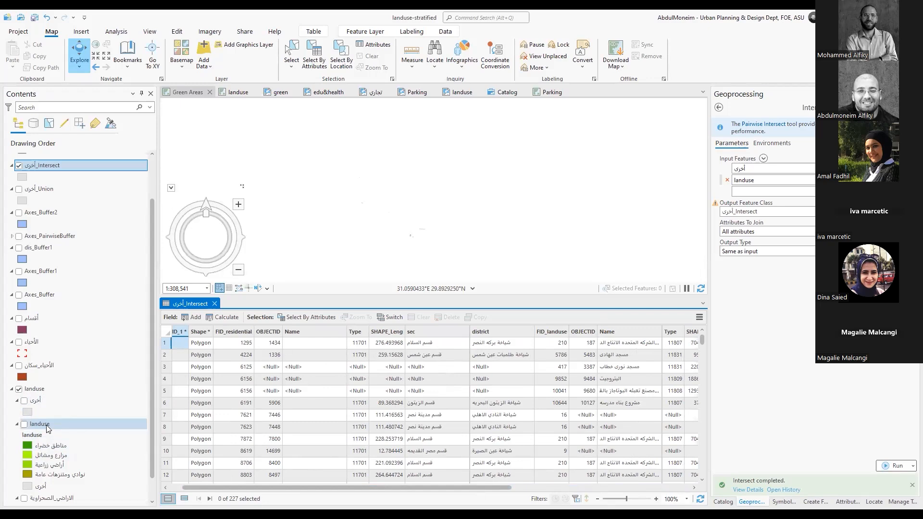
click(214, 303)
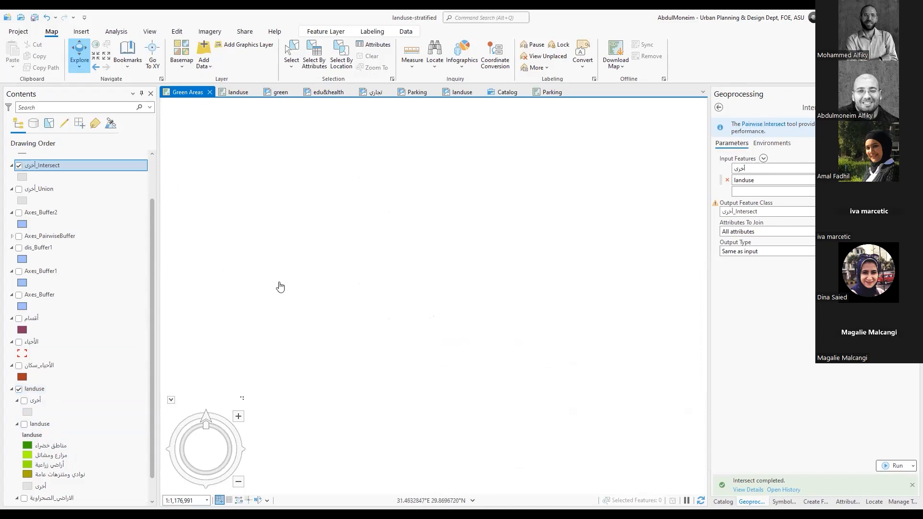
Open the Clip tool from the Extract toolset of the Analysis Tools and set landuse as its input features
click(719, 107)
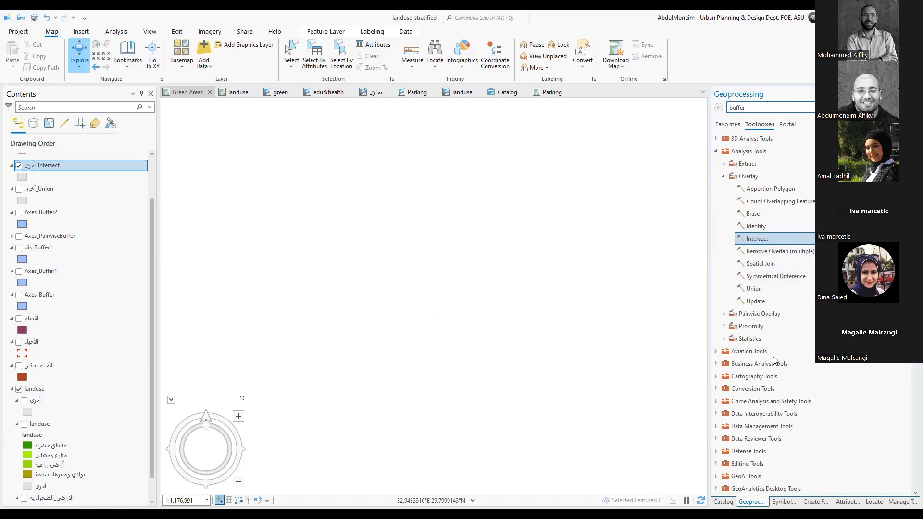
scroll(773, 356, down, 1)
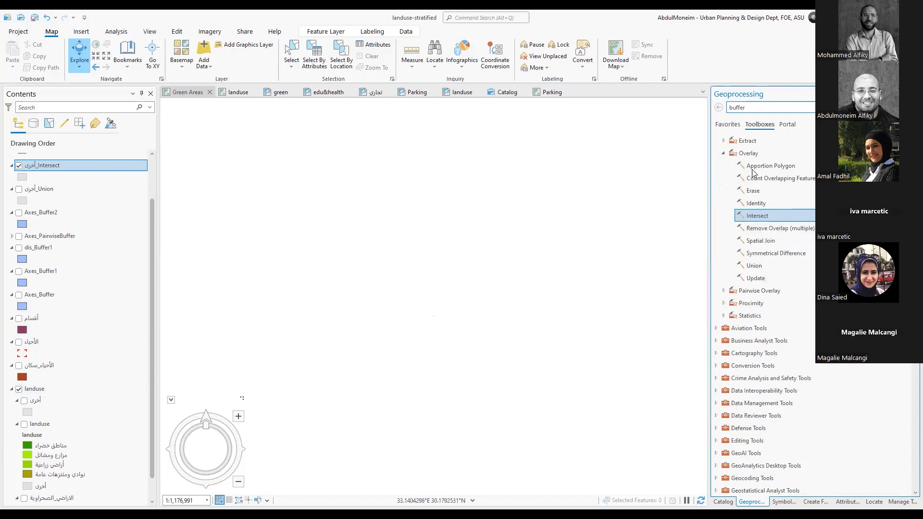
click(722, 155)
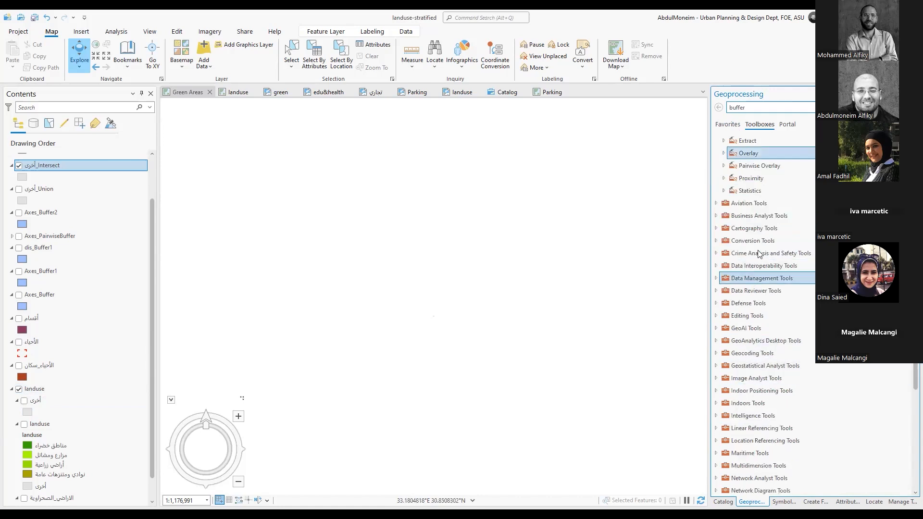
scroll(765, 223, up, 1)
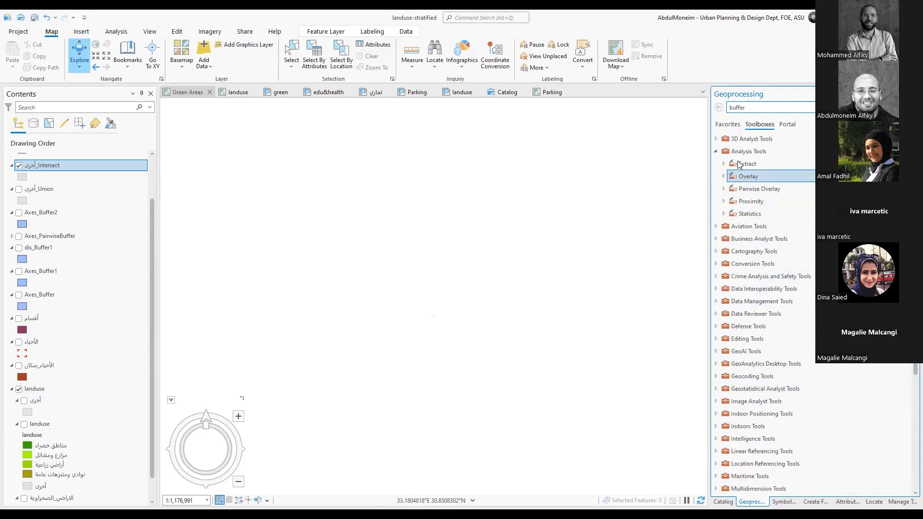
click(724, 164)
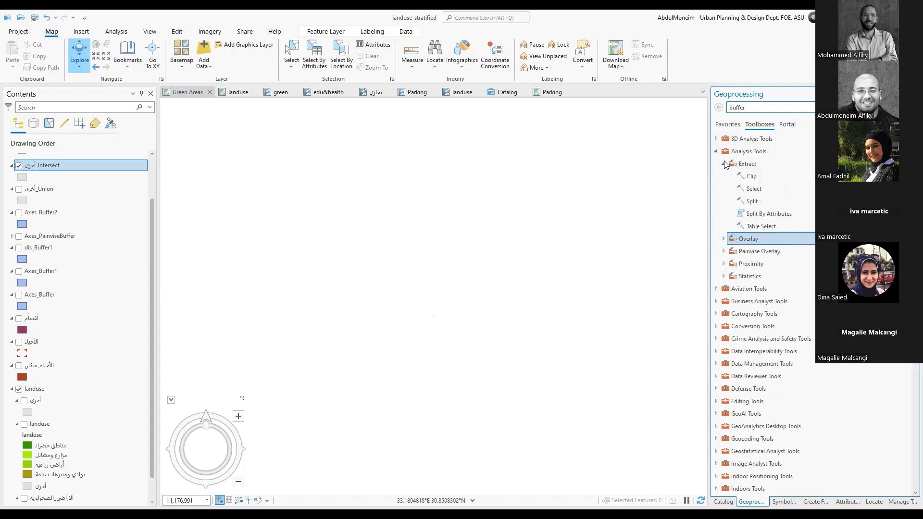
click(753, 179)
double_click(752, 179)
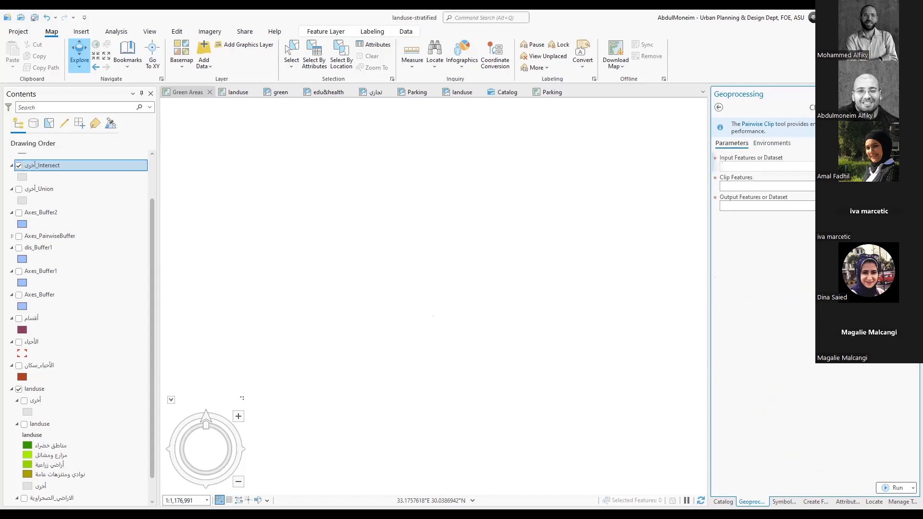
mouse_move(912, 143)
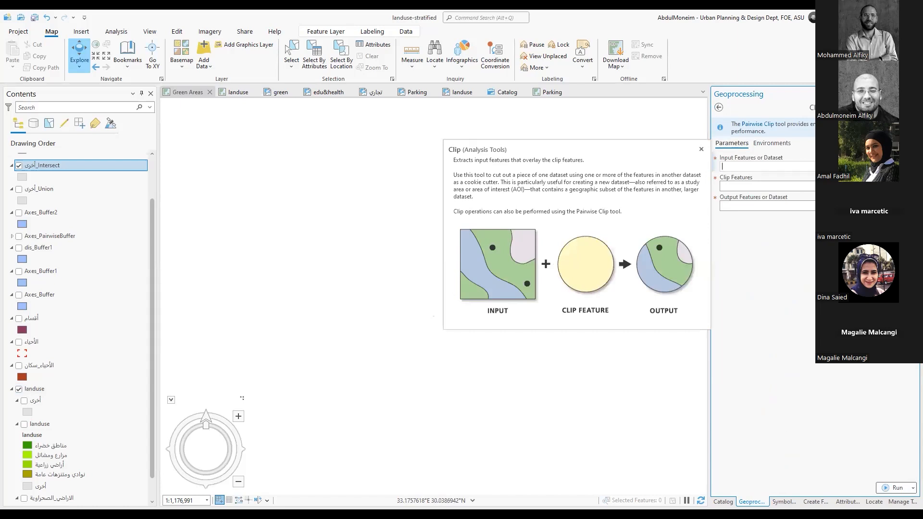
click(898, 166)
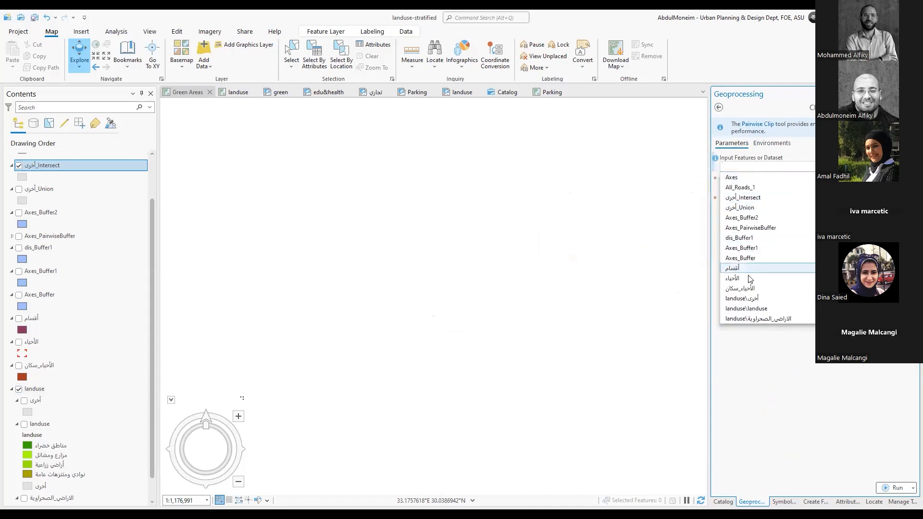
click(756, 314)
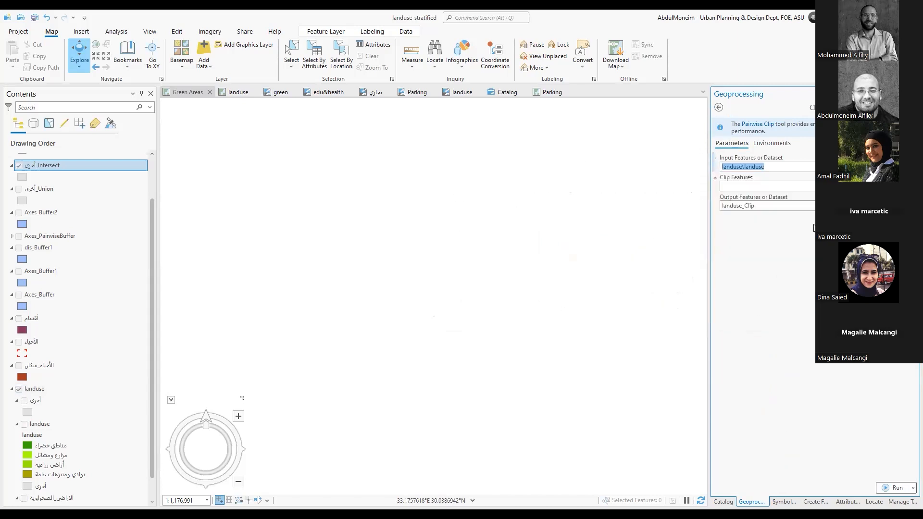
click(889, 186)
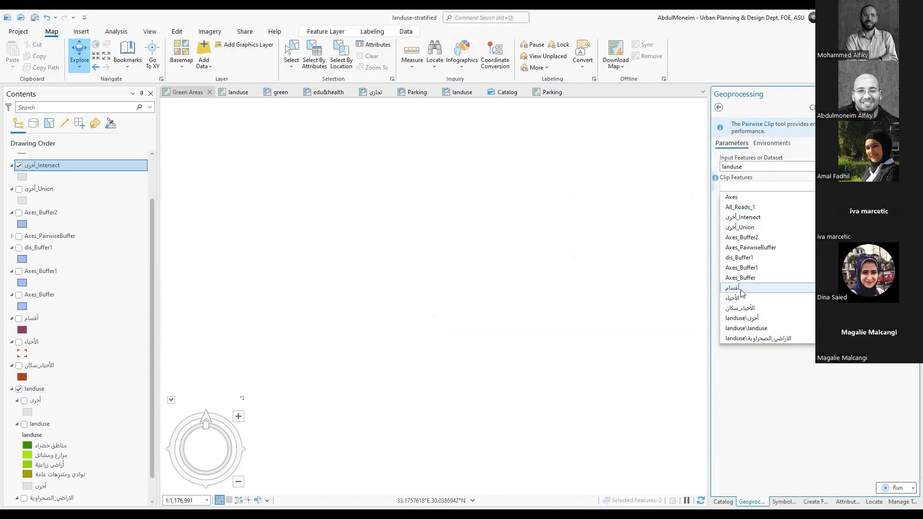
click(608, 254)
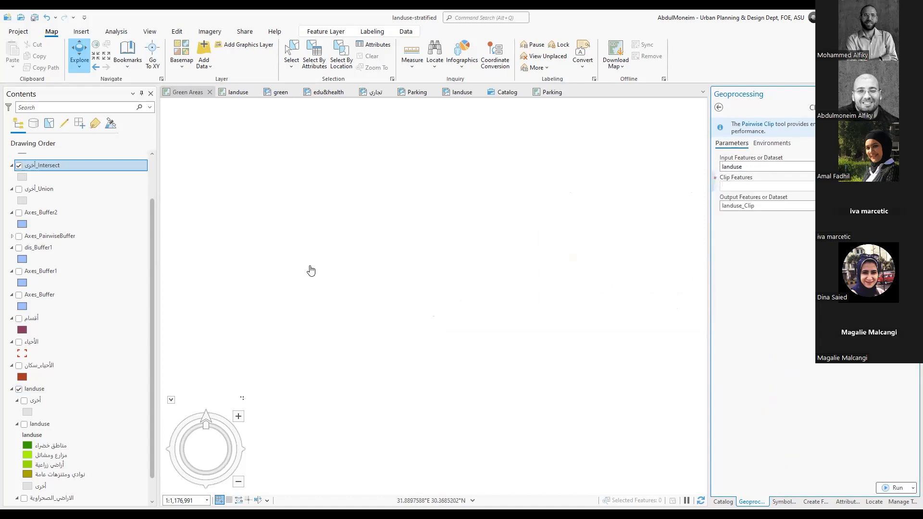
Show the الأحياء layer and select two adjoining districts on the map
click(19, 341)
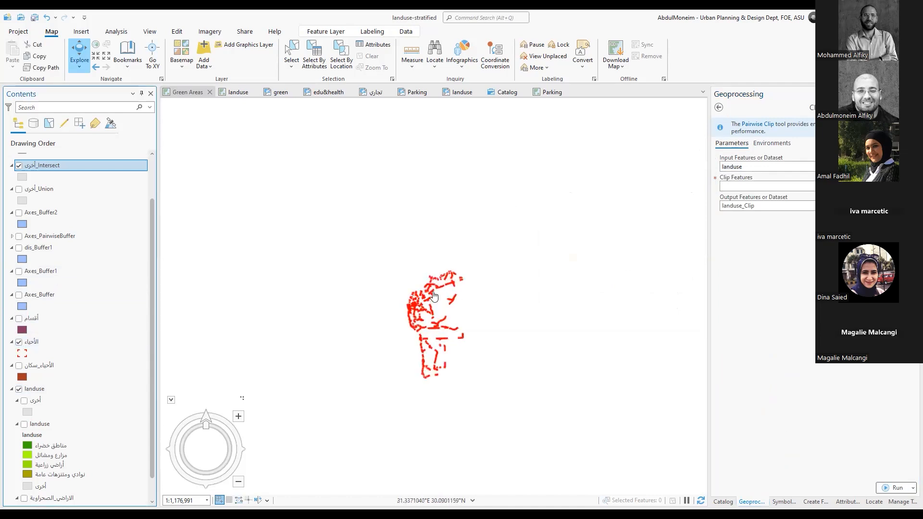
scroll(433, 296, up, 6)
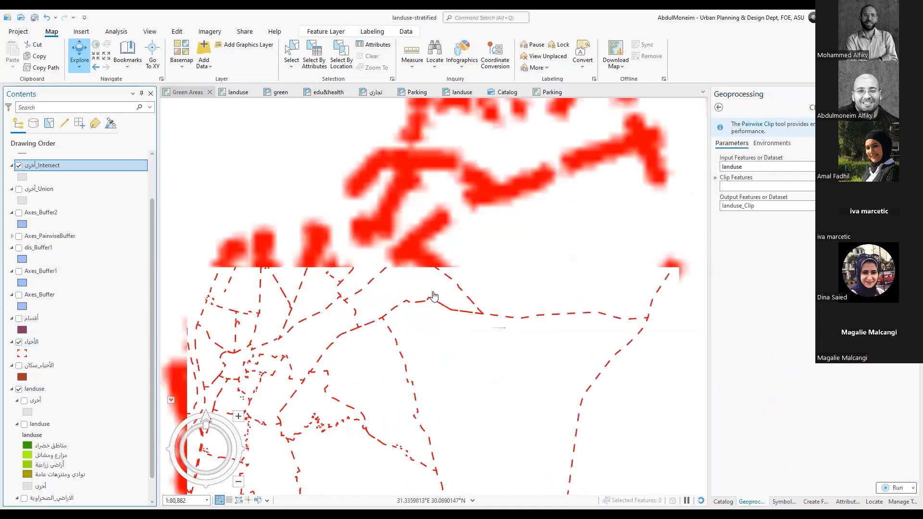
click(292, 54)
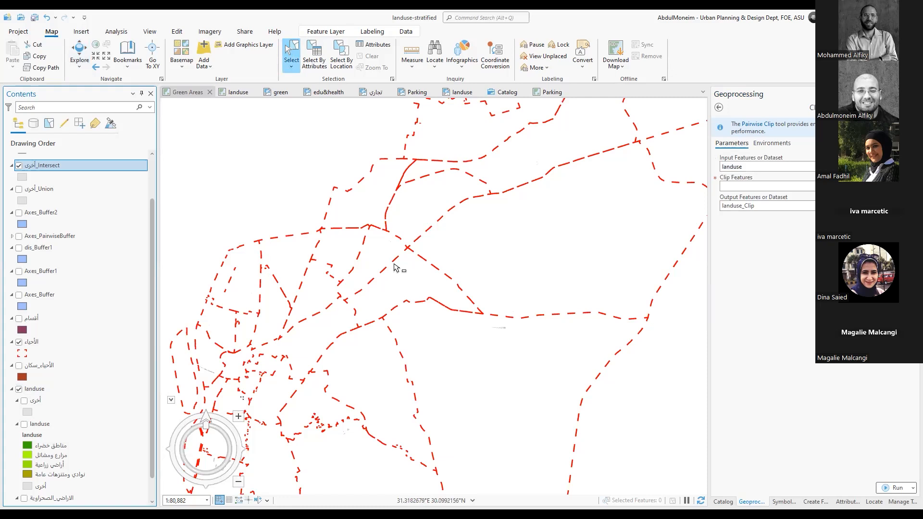
click(391, 282)
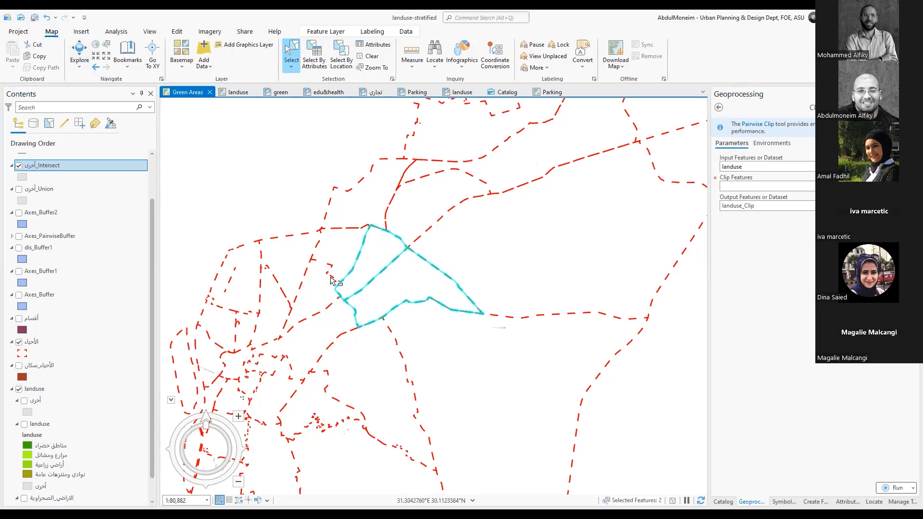
Use the selected الأحياء districts as clip features and run the Clip of landuse with output landuse_Clip
click(749, 186)
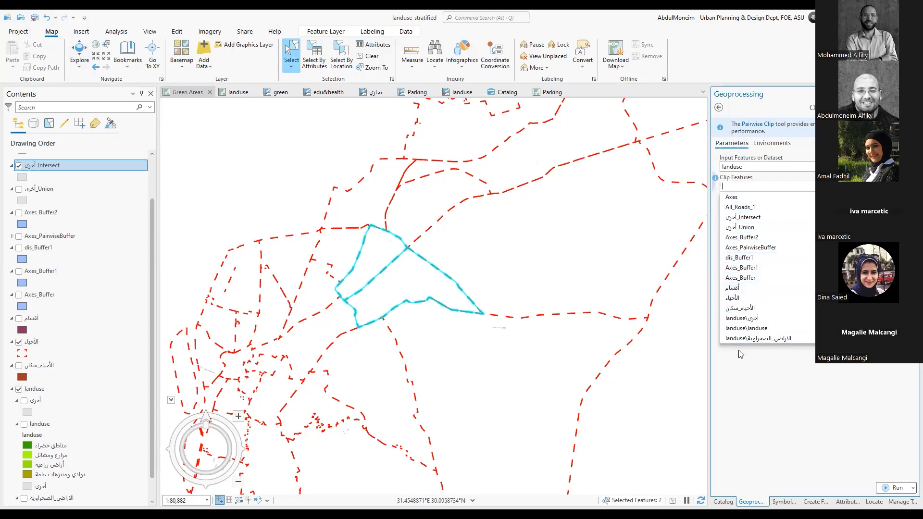
click(736, 298)
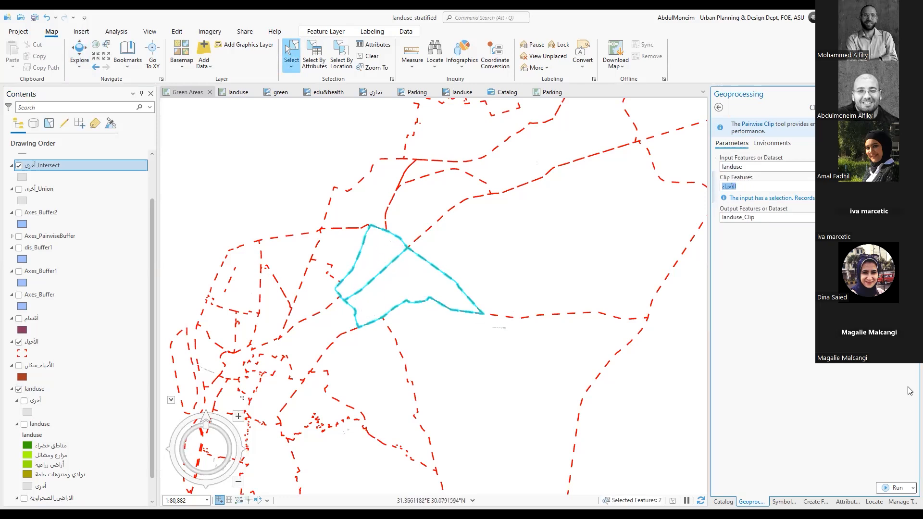
click(893, 488)
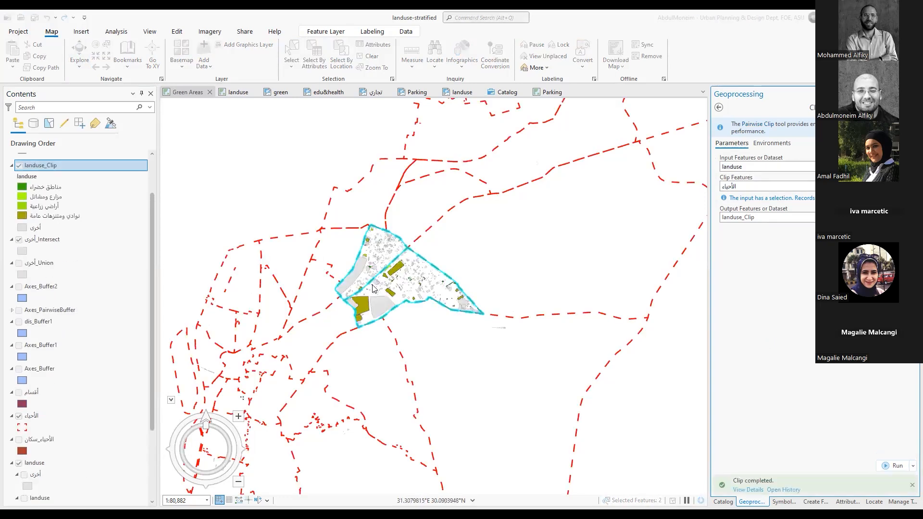
Compare the clipped landuse_Clip result with the original landuse layer by showing the original and hiding it again
scroll(377, 284, up, 4)
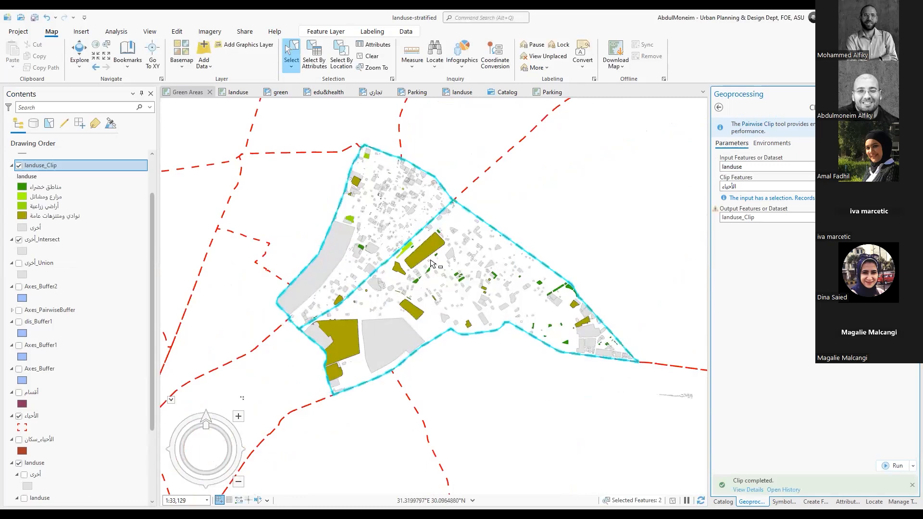
click(33, 464)
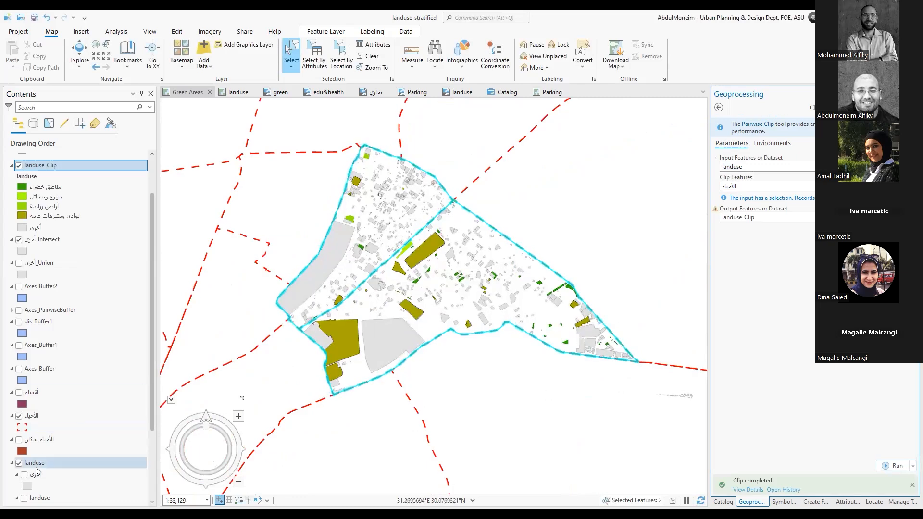
scroll(24, 452, down, 2)
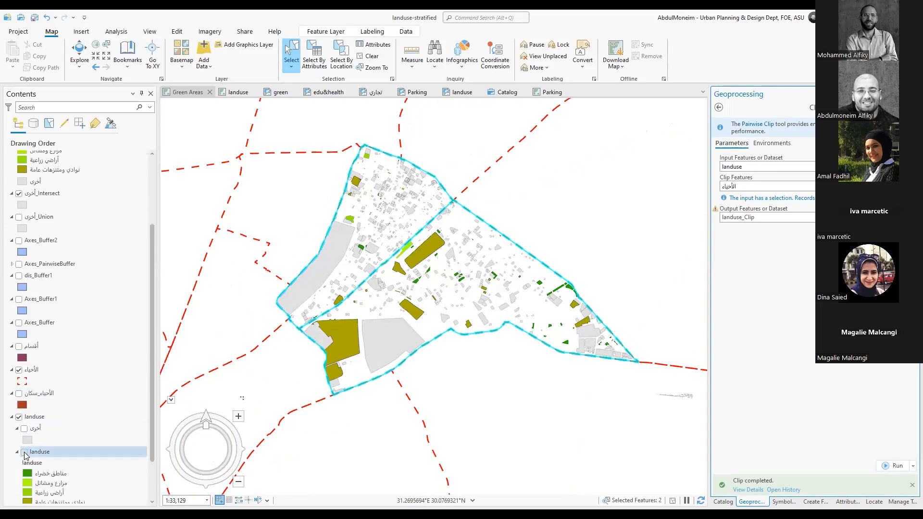
click(24, 452)
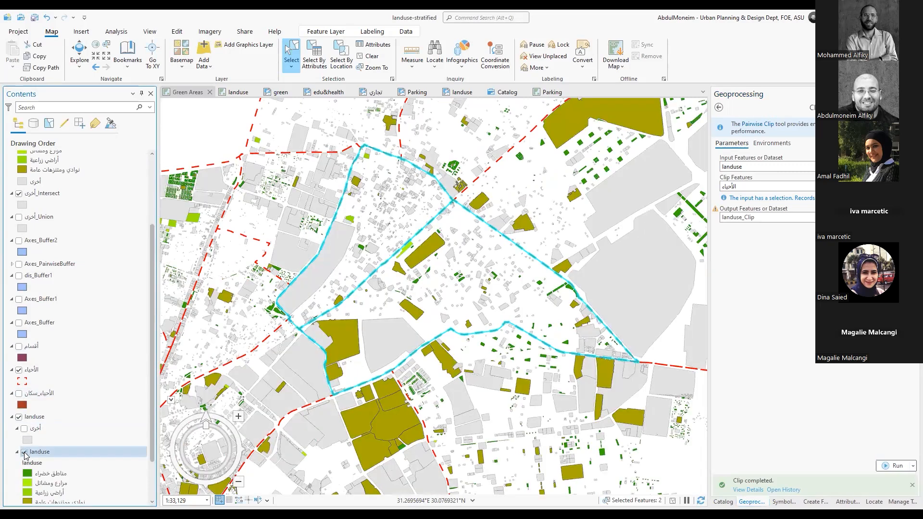
click(25, 453)
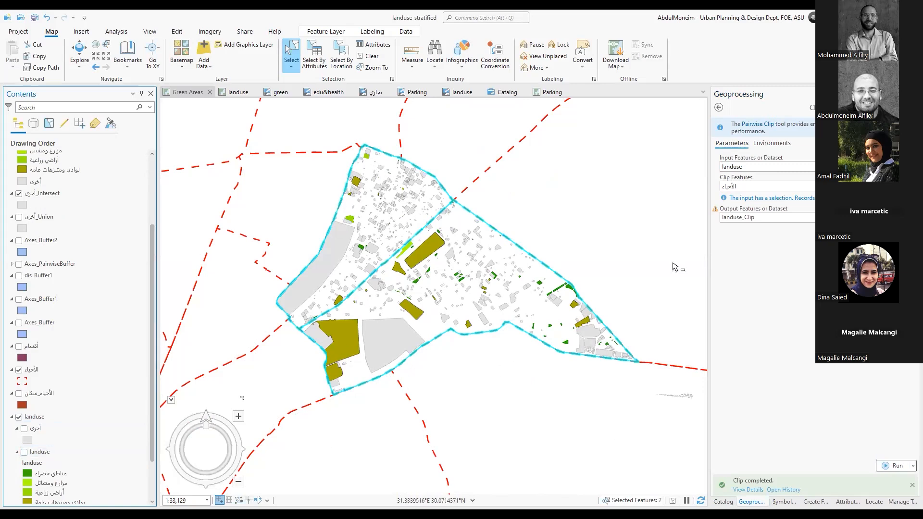
Leave the Clip tool, collapse the Analysis Tools toolbox and clear the district selection on the map
click(719, 108)
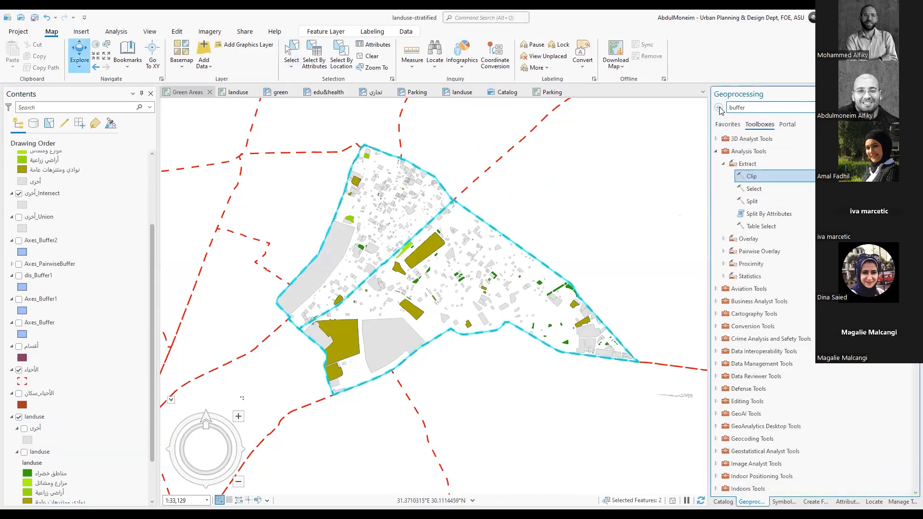
click(723, 164)
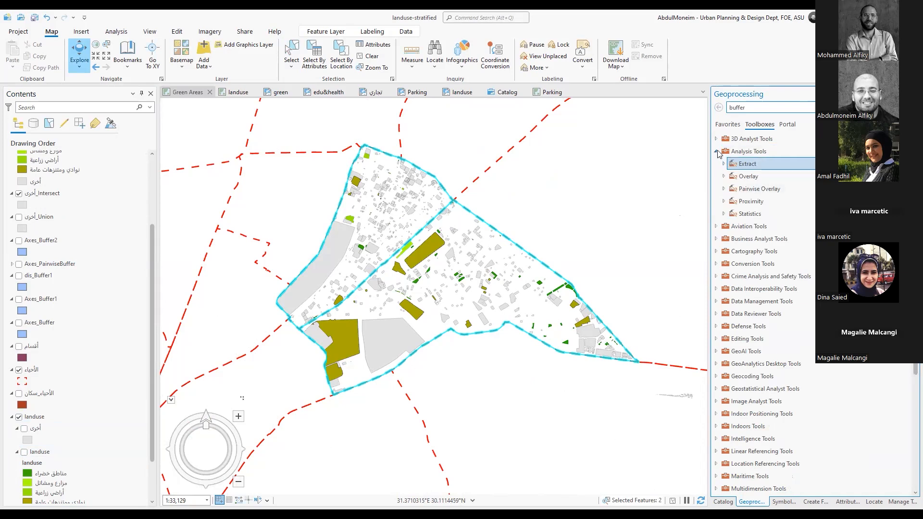
click(716, 152)
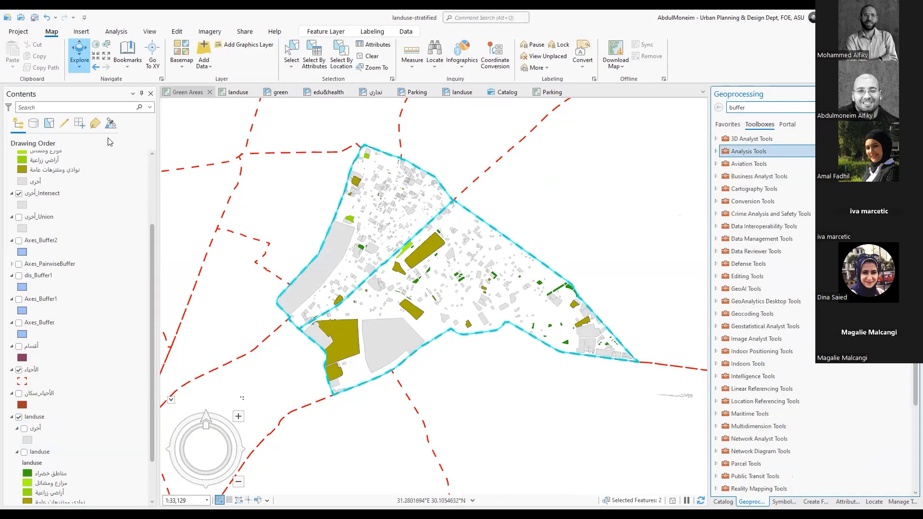
click(364, 58)
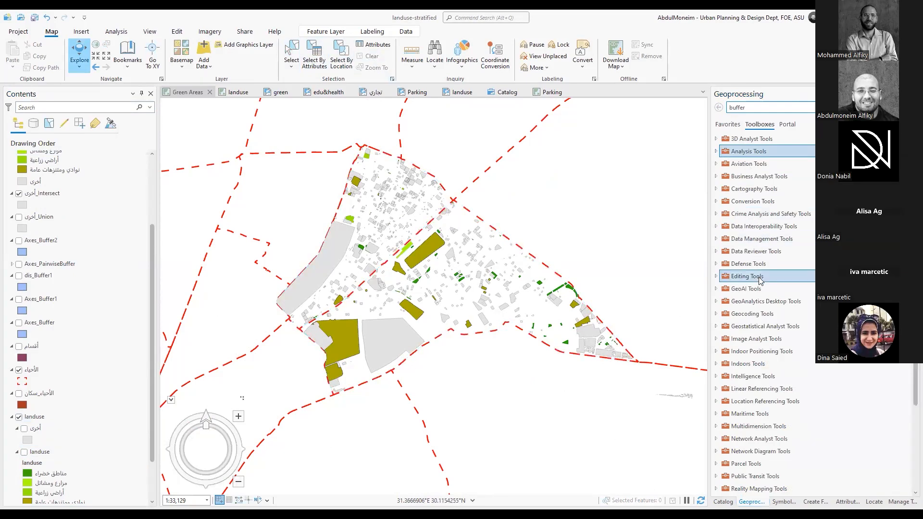
Expand the Spatial Analyst Tools toolbox to list all of its toolsets
scroll(758, 281, down, 3)
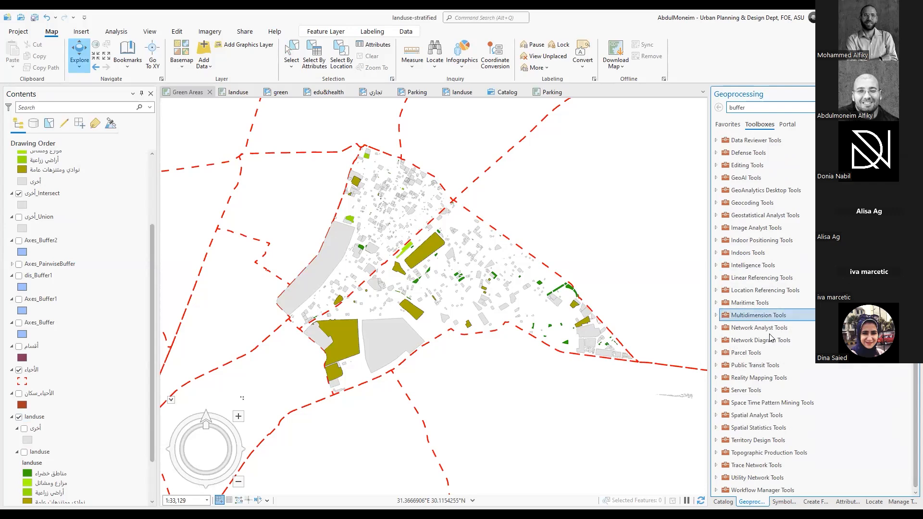
double_click(744, 415)
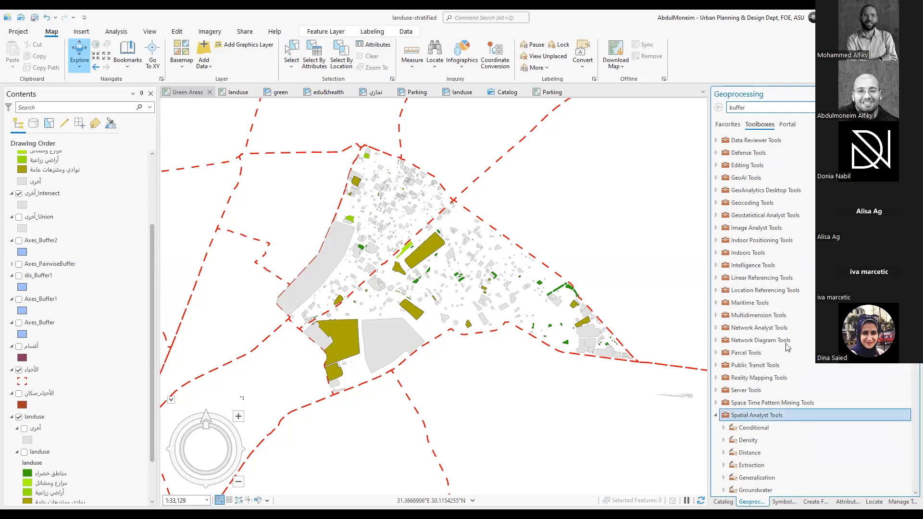
scroll(790, 344, down, 7)
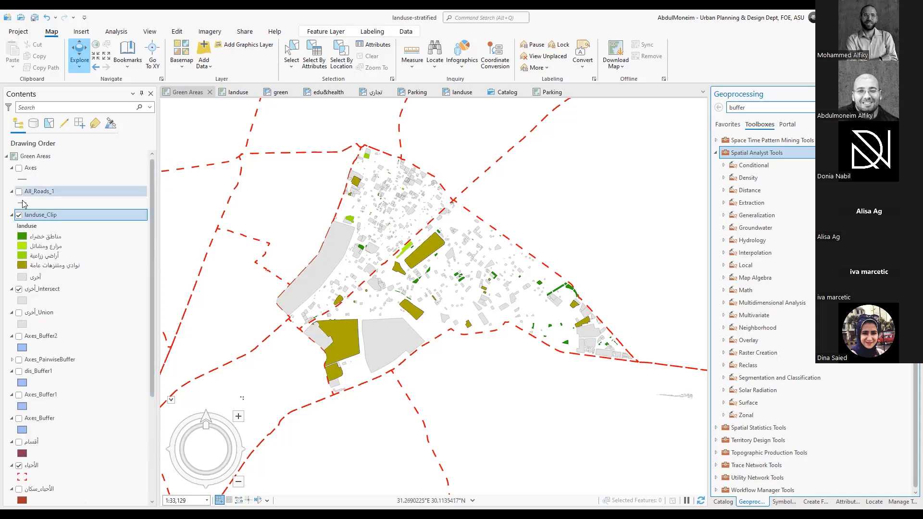
Collapse the legends of the landuse_Clip, All_Roads_1 and Axes layers in the layer list
click(12, 215)
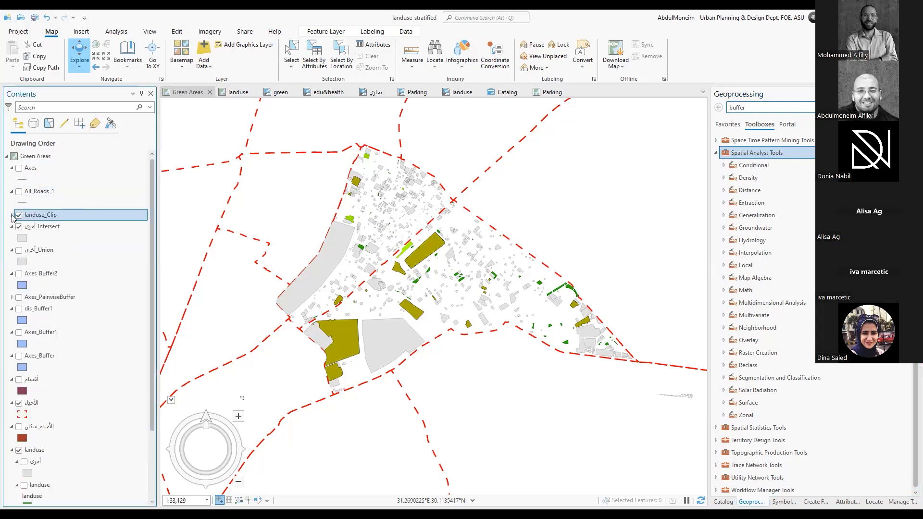
click(11, 191)
click(11, 167)
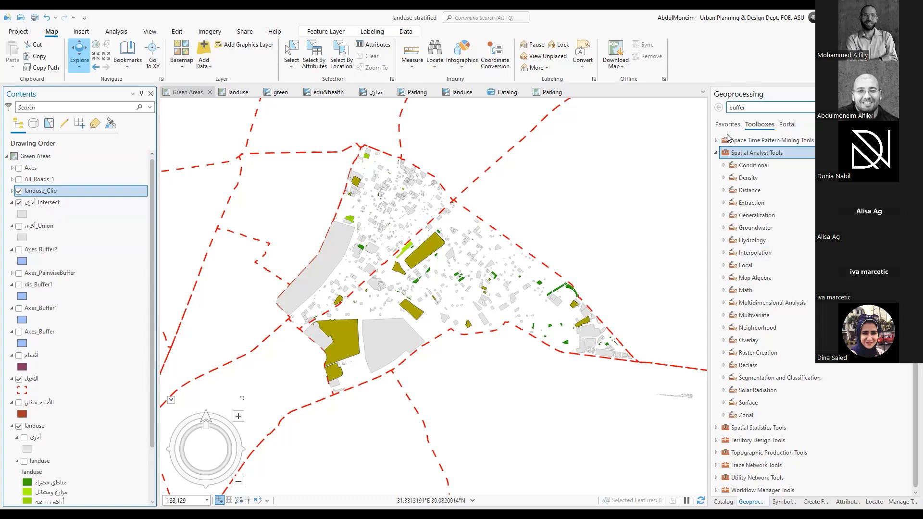
Examine the tools in the Generalization, Conditional, Density and Distance toolsets of Spatial Analyst Tools, collapsing each toolset after viewing
click(723, 215)
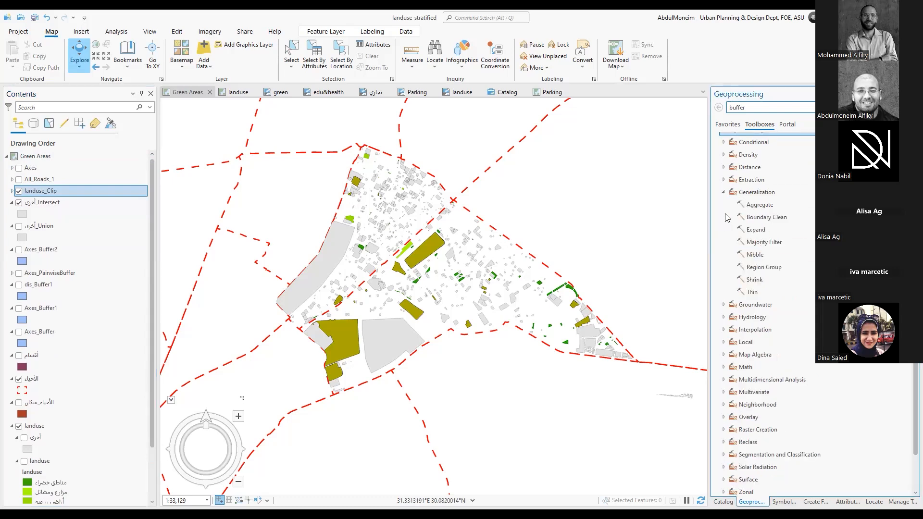
click(724, 193)
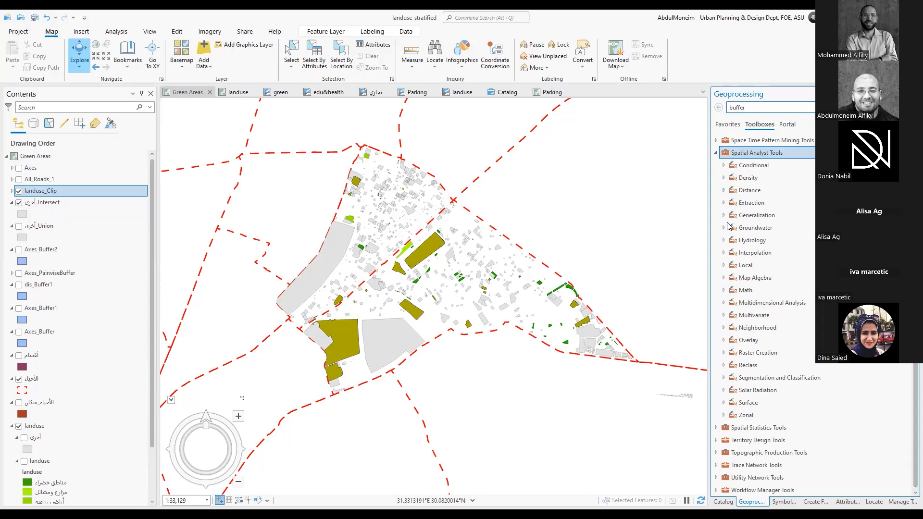
click(723, 165)
click(722, 143)
click(724, 178)
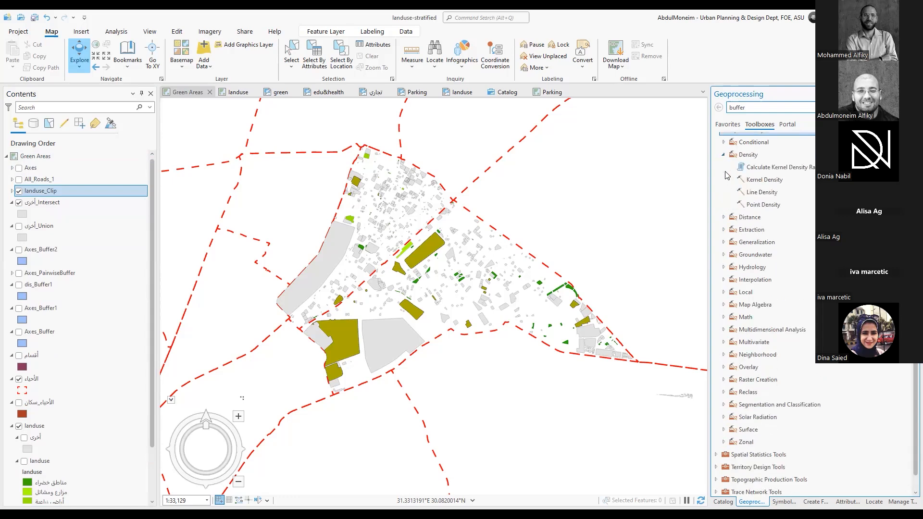
click(723, 155)
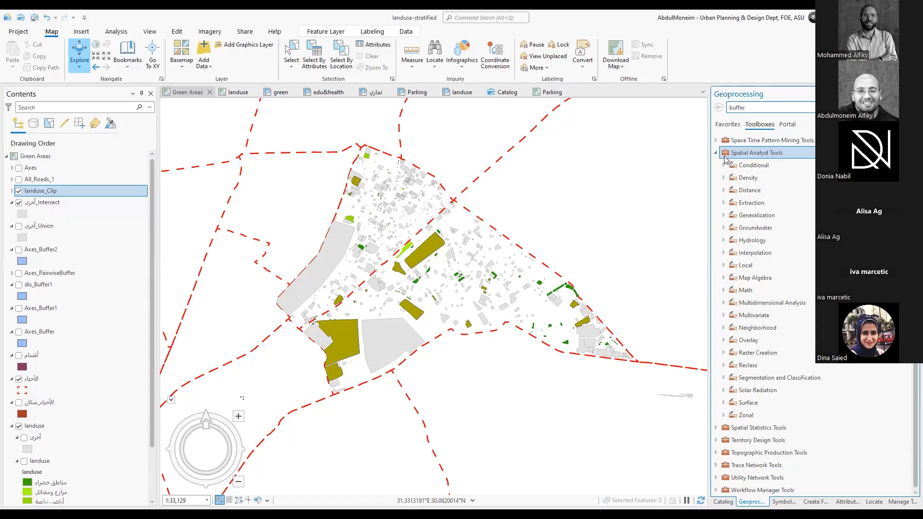
click(724, 191)
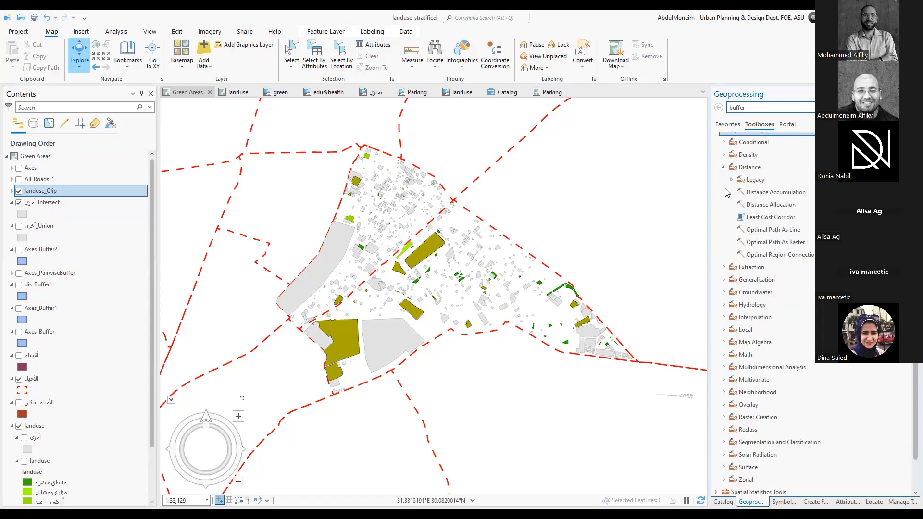
click(723, 168)
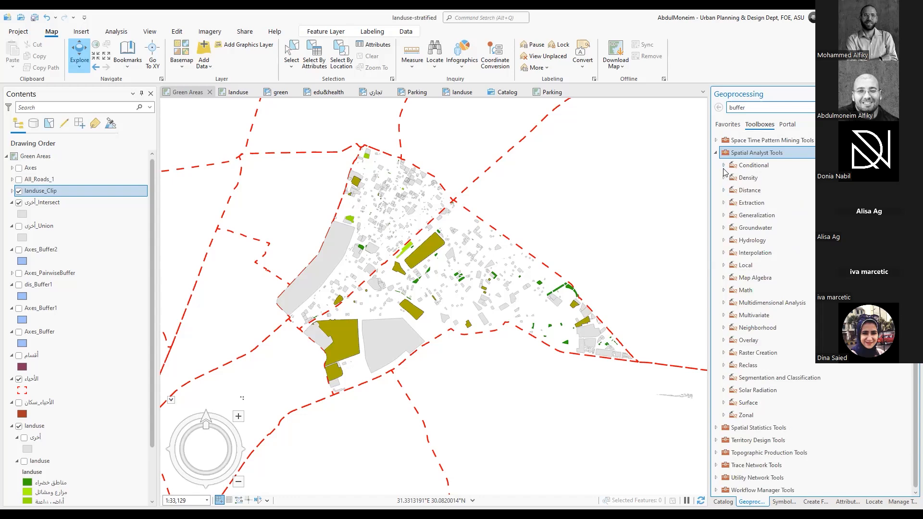
Examine the Measuring Geographic Distributions toolset of Spatial Statistics Tools and the Zonal toolset of Spatial Analyst Tools
click(716, 428)
scroll(744, 399, down, 1)
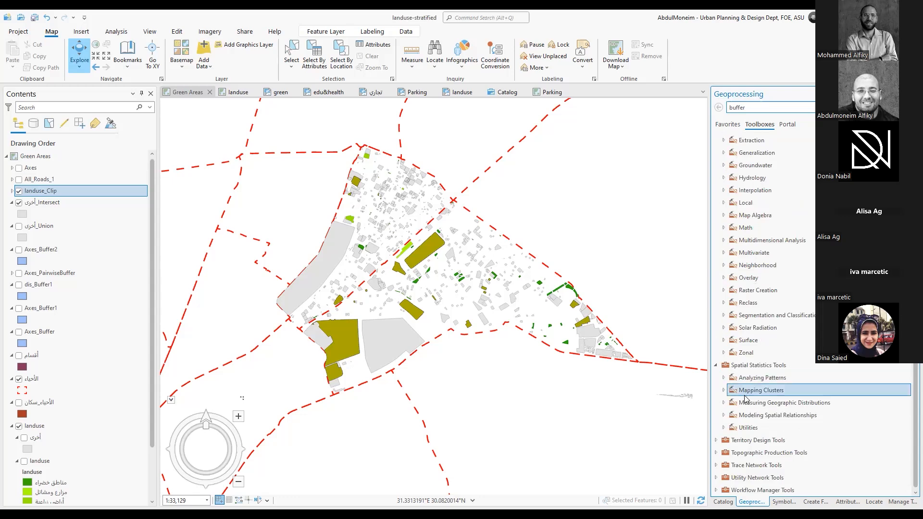
click(725, 404)
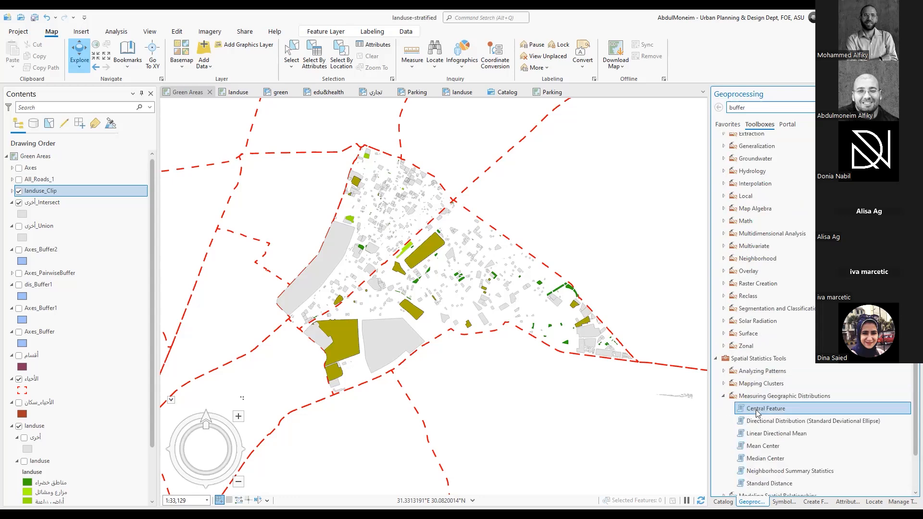
scroll(727, 405, down, 3)
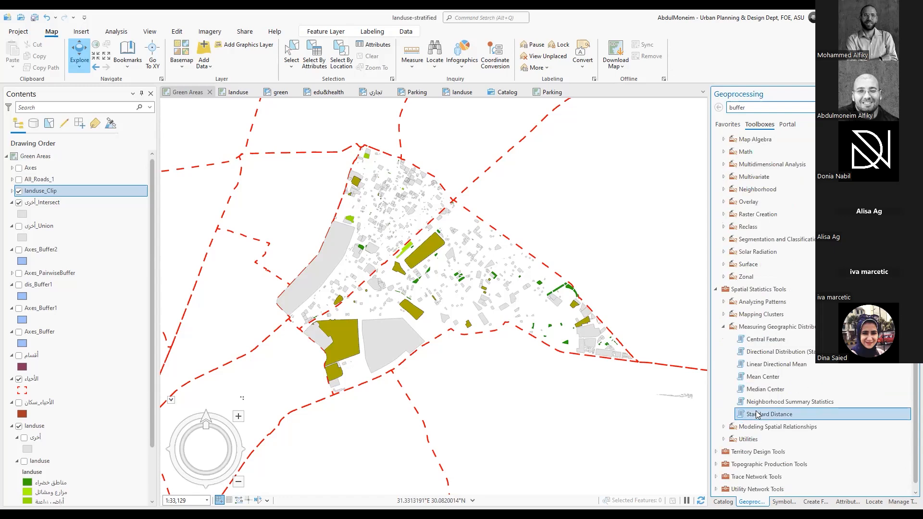
click(723, 327)
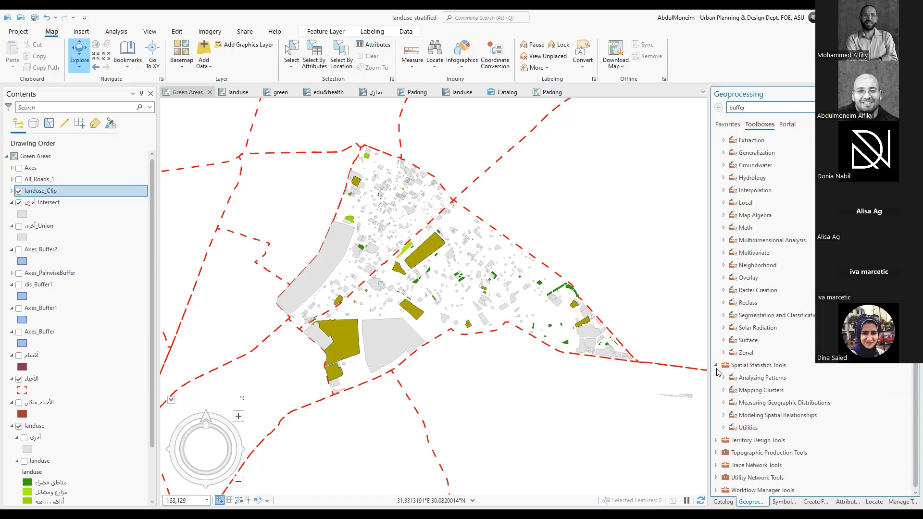
click(723, 352)
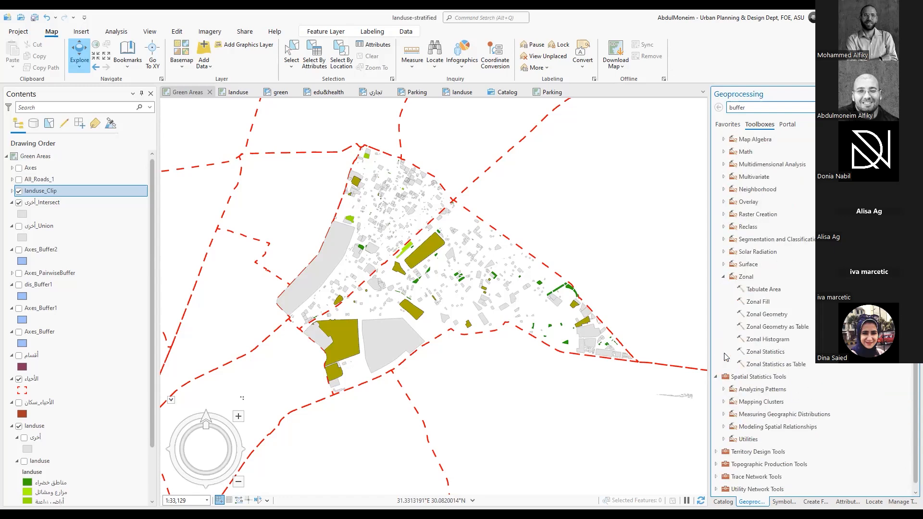
click(723, 278)
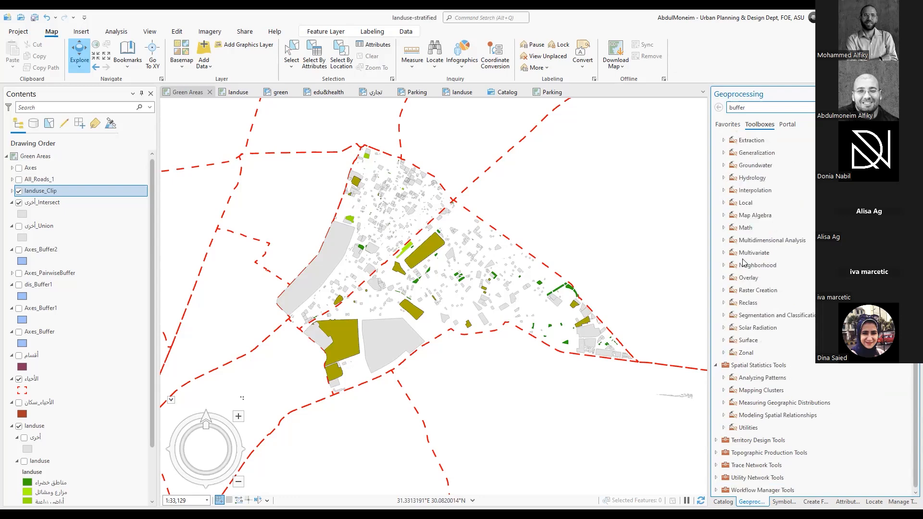
Search the geoprocessing tools for "distance", locate Euclidean Distance in its Spatial Analyst toolset and open it
click(767, 103)
text(distance)
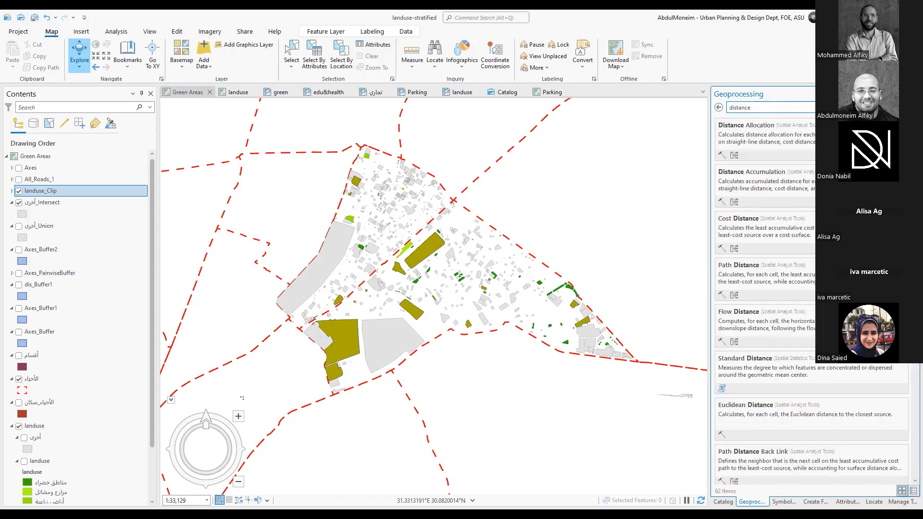
scroll(774, 197, down, 2)
scroll(777, 197, down, 2)
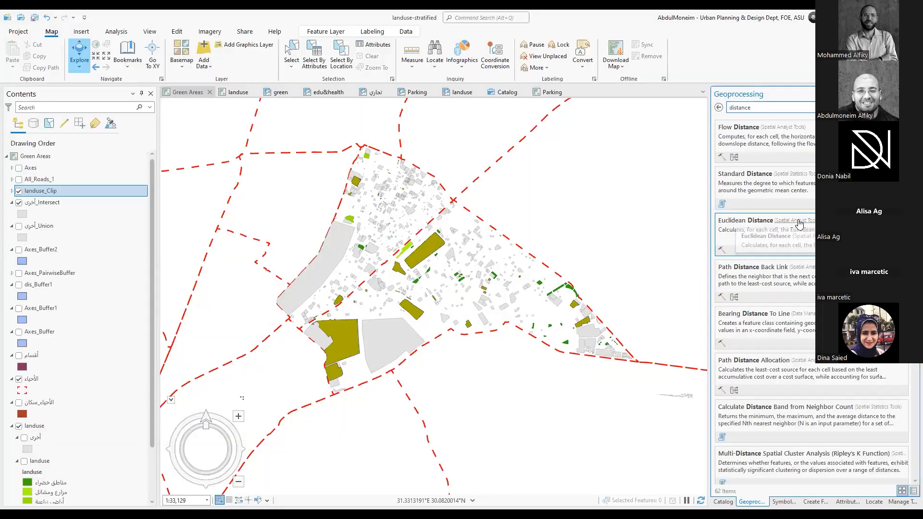
click(799, 225)
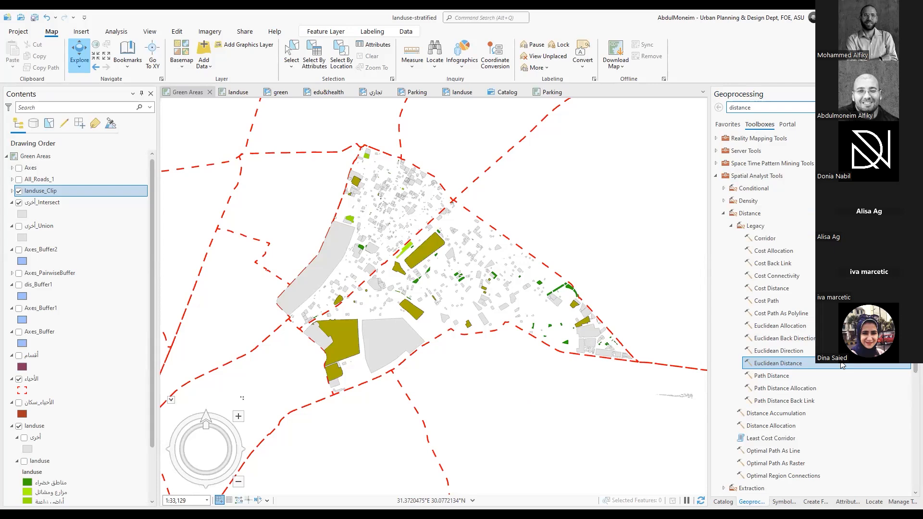
double_click(795, 366)
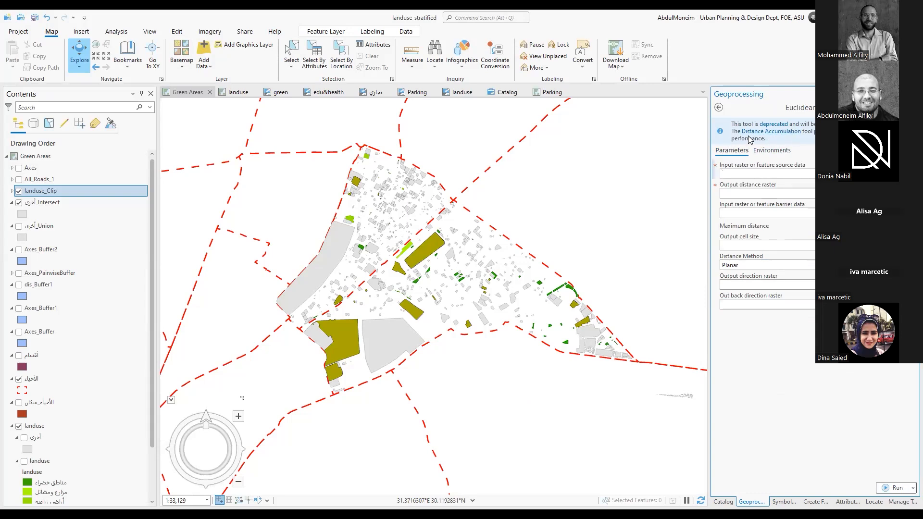
Switch to the suggested Distance Accumulation tool and set landuse\landuse as source data and Axes as barrier data
click(793, 132)
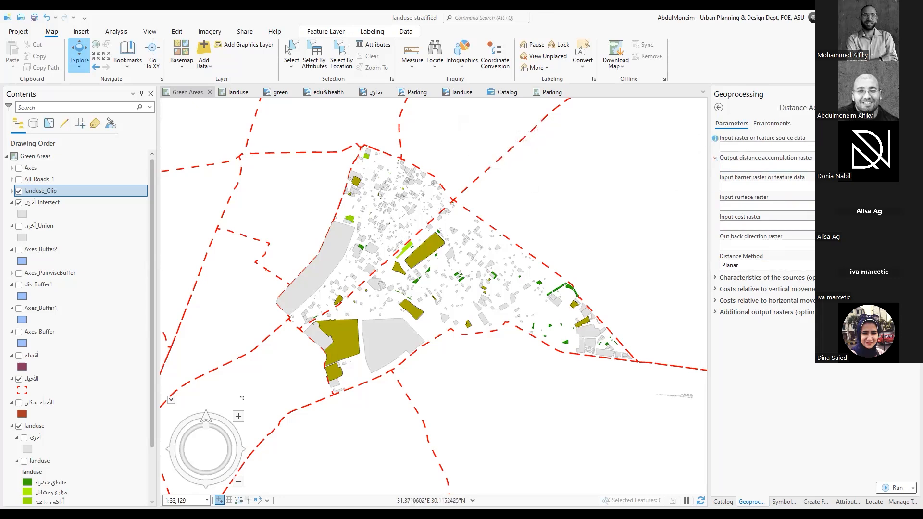
click(856, 147)
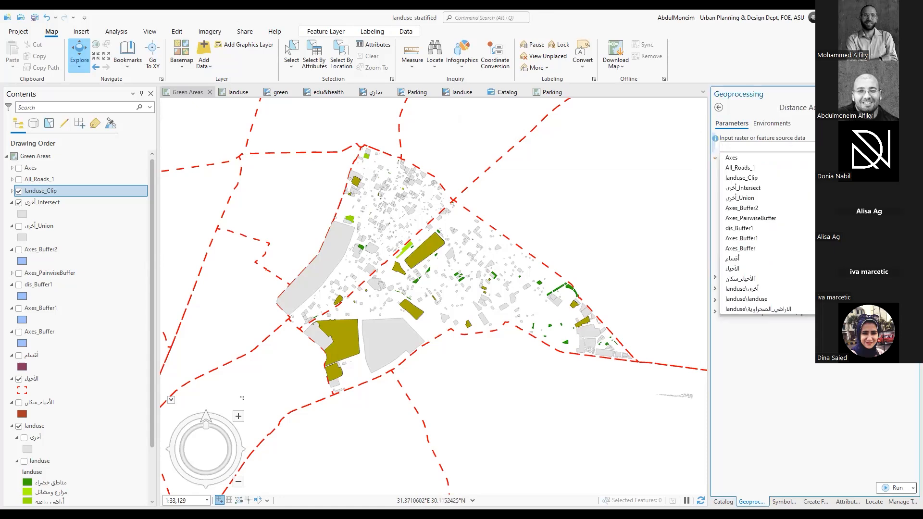
click(736, 299)
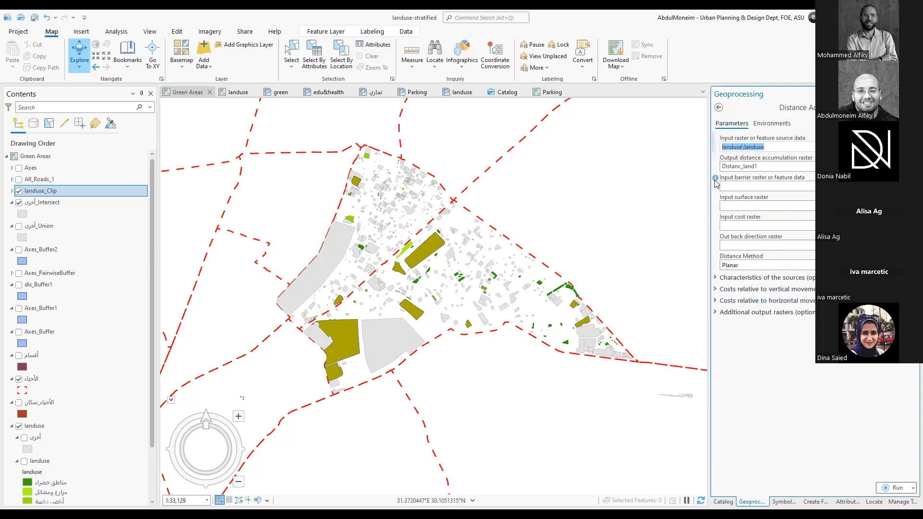
mouse_move(714, 181)
click(887, 186)
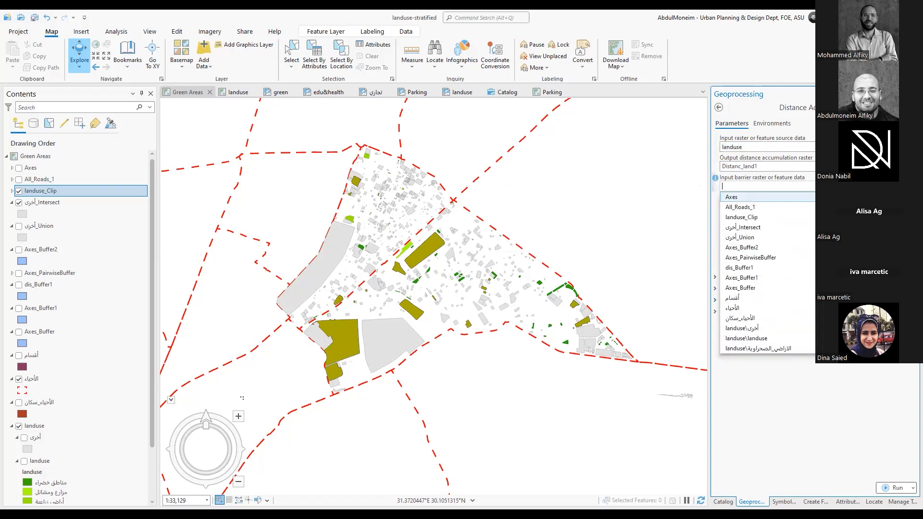
click(813, 197)
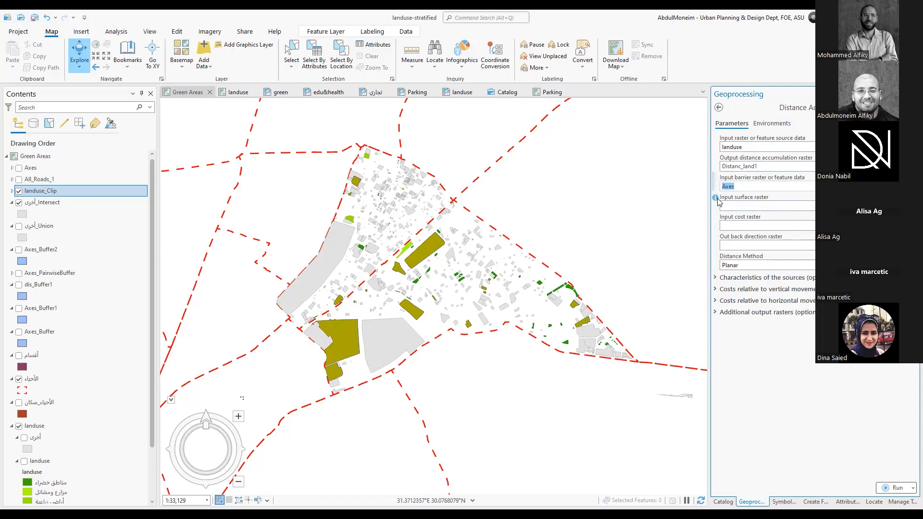
Run Distance Accumulation with landuse as source and Axes as barrier, and view the run's details and messages
mouse_move(717, 200)
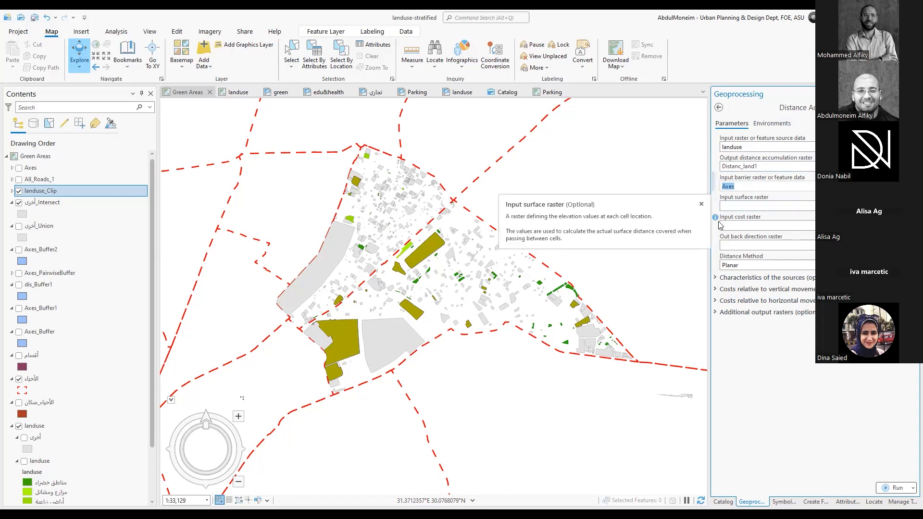
mouse_move(716, 219)
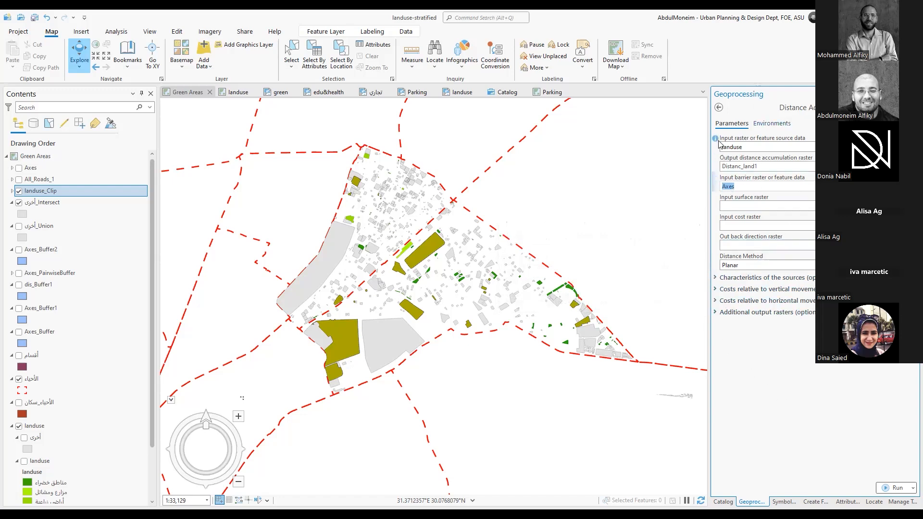
click(895, 488)
mouse_move(895, 491)
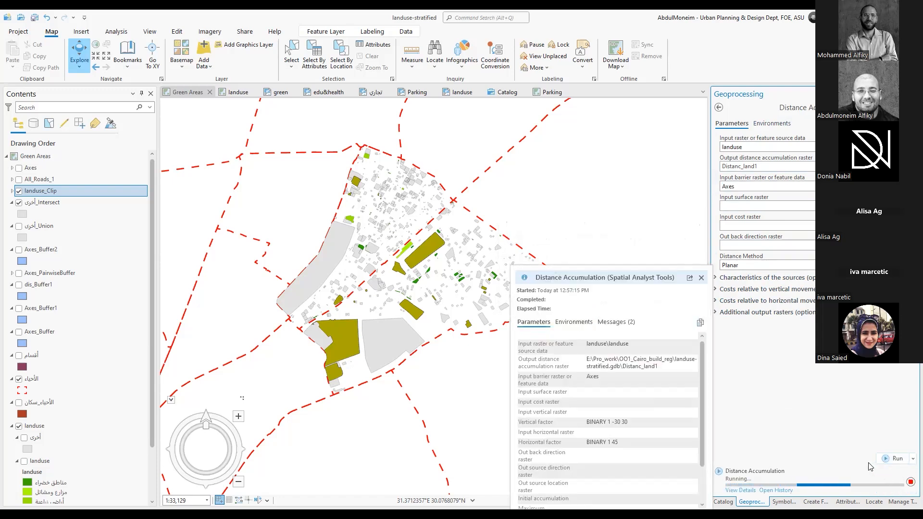
click(741, 490)
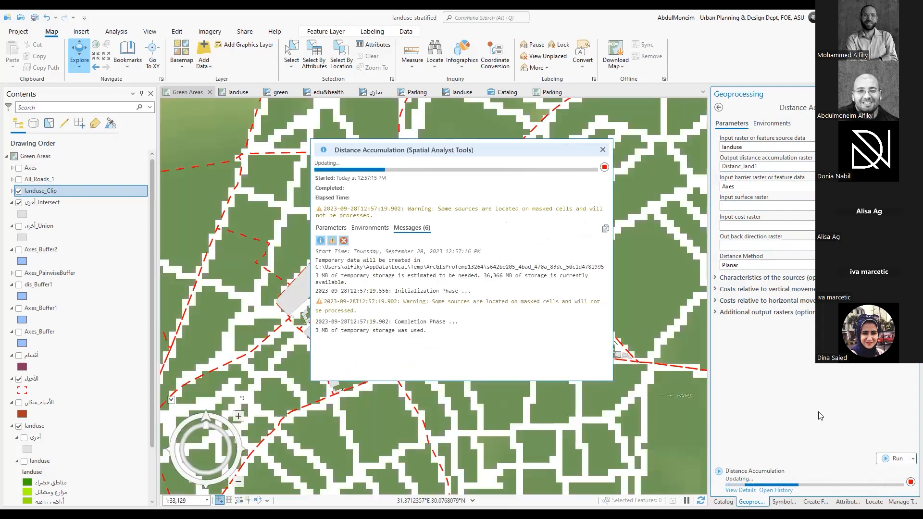
click(603, 149)
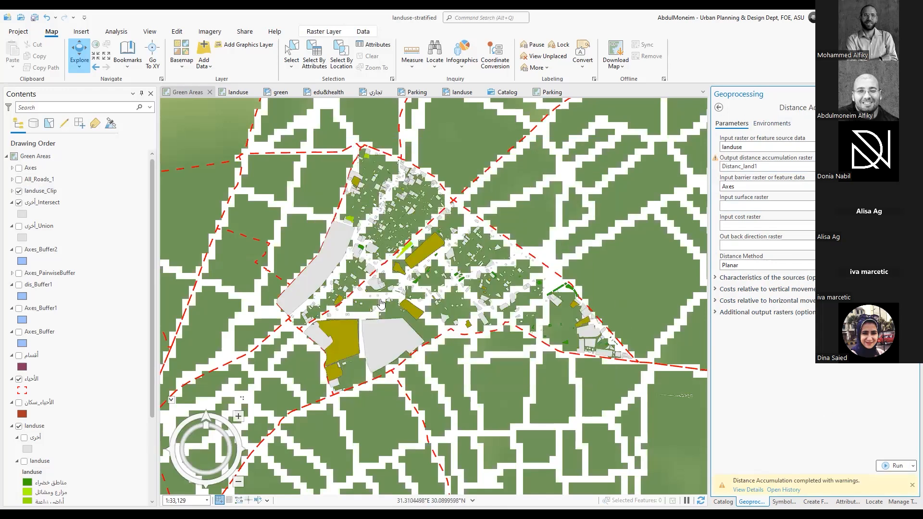
Hide the أخرى_Intersect and landuse_Clip layers and display the Axes layer over the distance raster
click(19, 203)
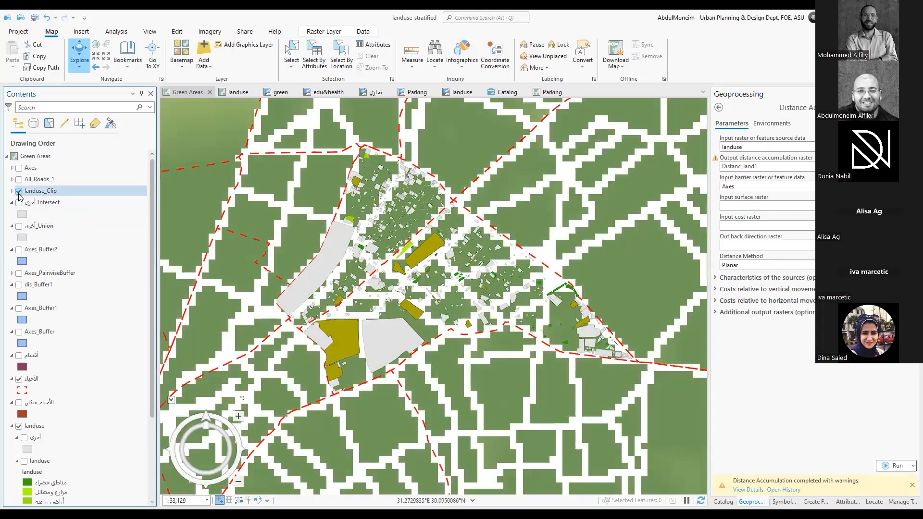
click(19, 192)
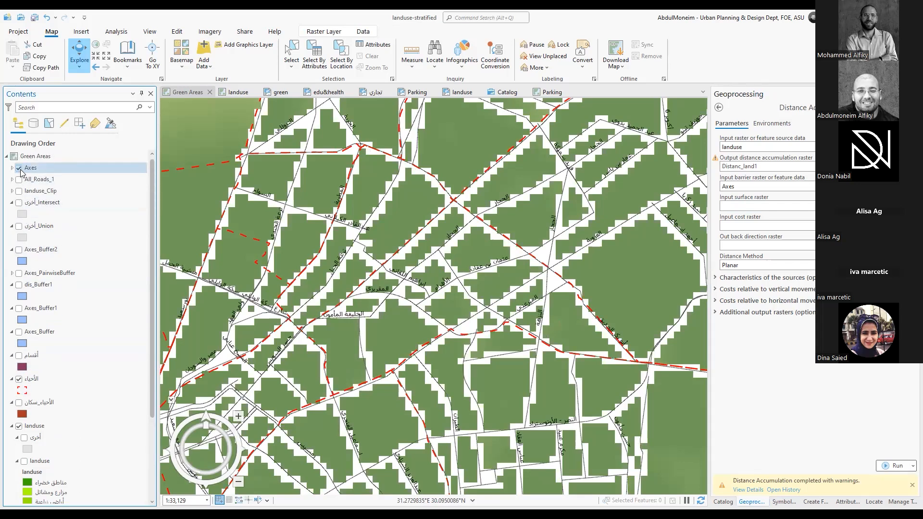
scroll(416, 223, down, 5)
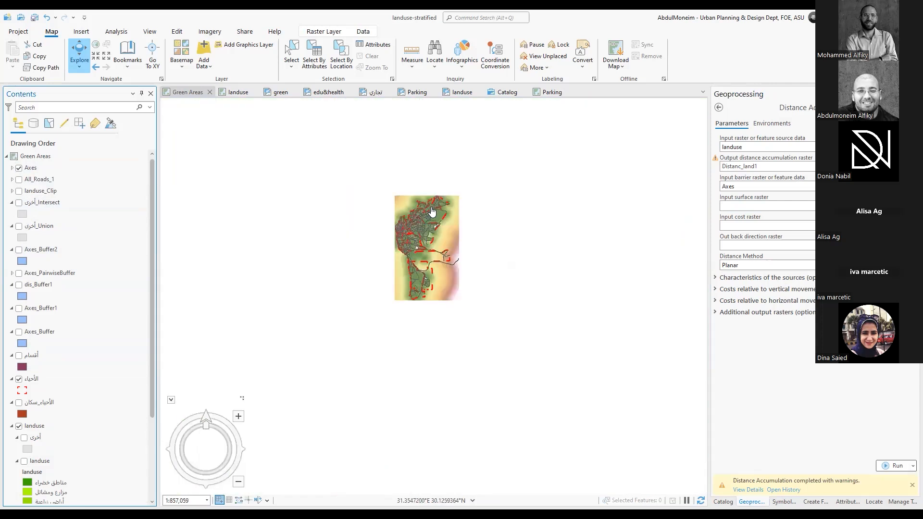
scroll(432, 214, up, 2)
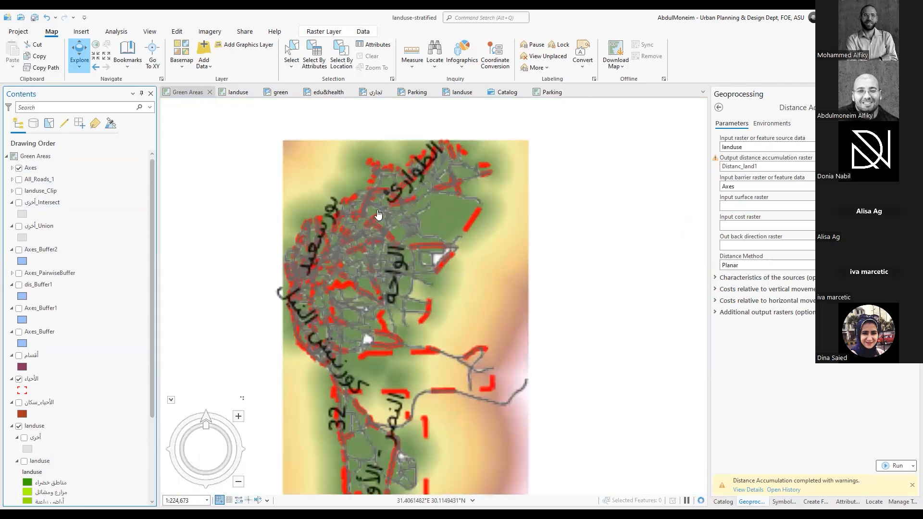
Examine the Distanc_land1 raster and its legend, comparing distance values and cell detail around the Axes roads at several scales
scroll(99, 284, down, 2)
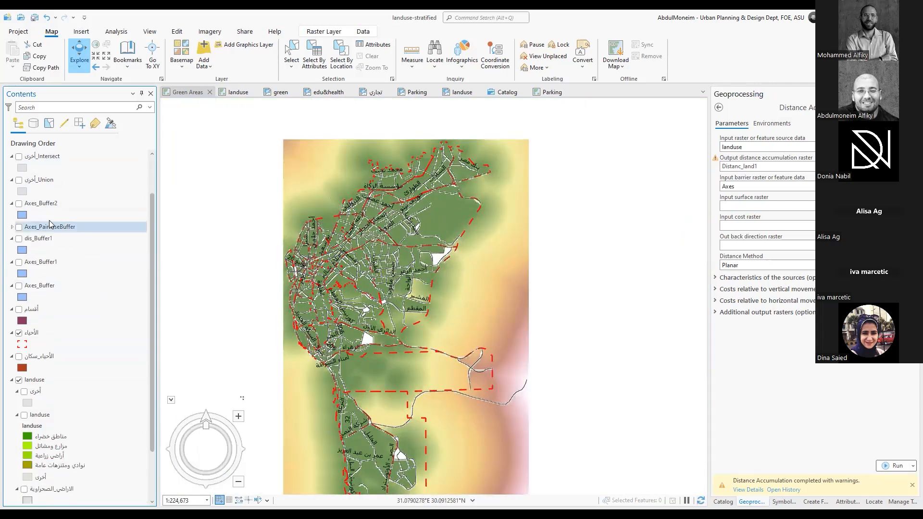
scroll(63, 289, down, 3)
click(40, 453)
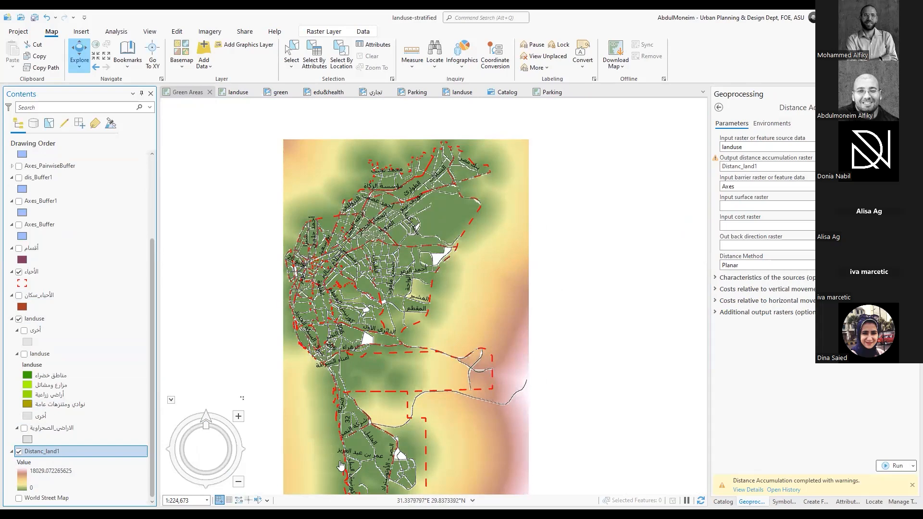
scroll(410, 268, up, 3)
scroll(413, 265, up, 3)
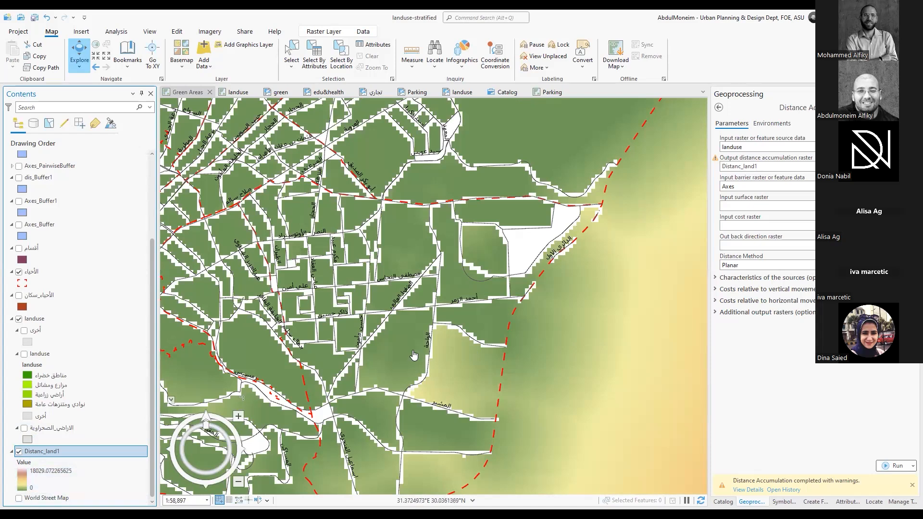
scroll(412, 349, down, 2)
scroll(577, 317, down, 3)
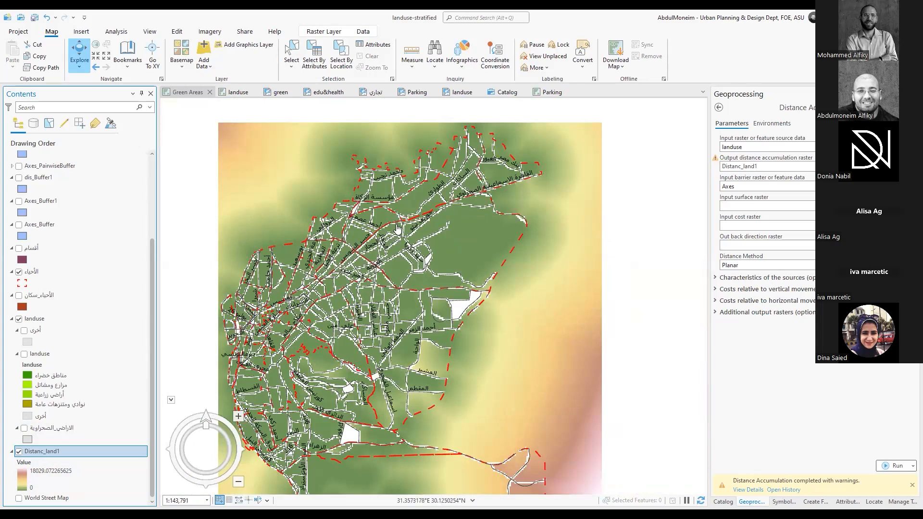
scroll(397, 230, up, 1)
scroll(390, 225, up, 5)
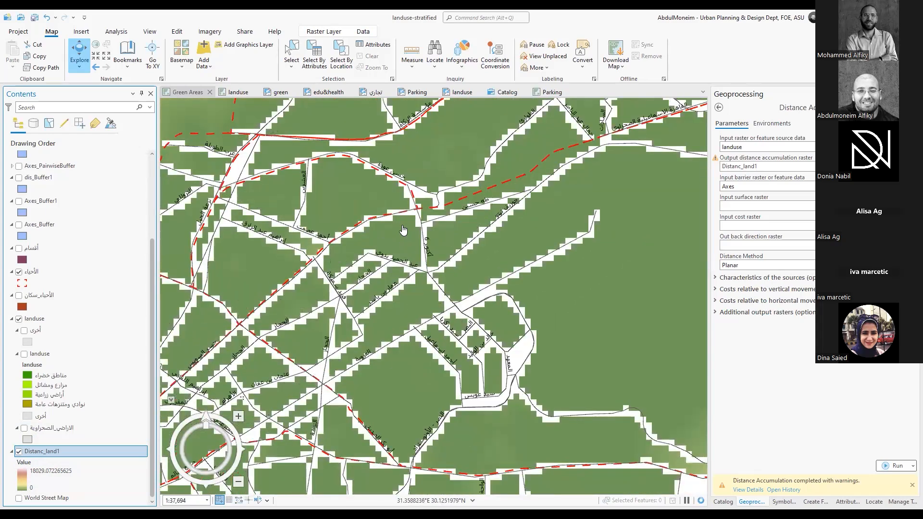
scroll(353, 258, up, 2)
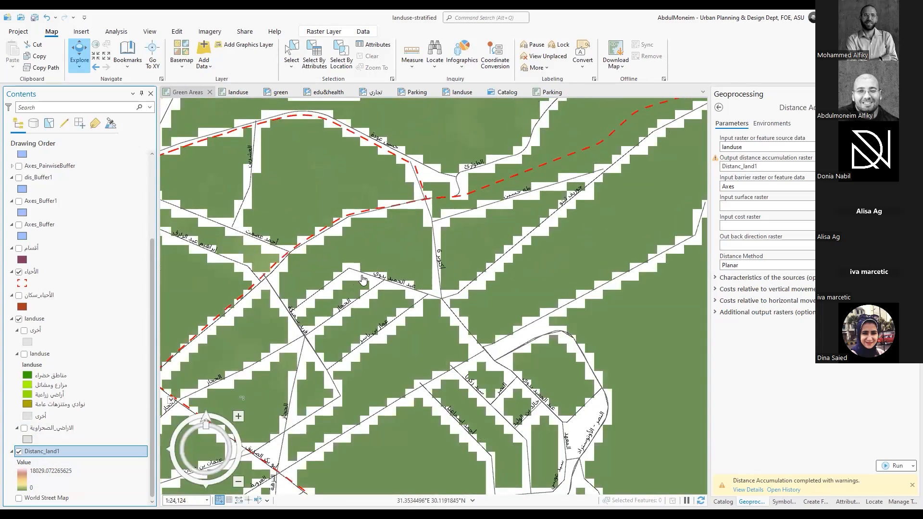
Inspect the metadata and the source raster information of Distanc_land1, including its columns, rows and cell size
right_click(66, 448)
click(95, 434)
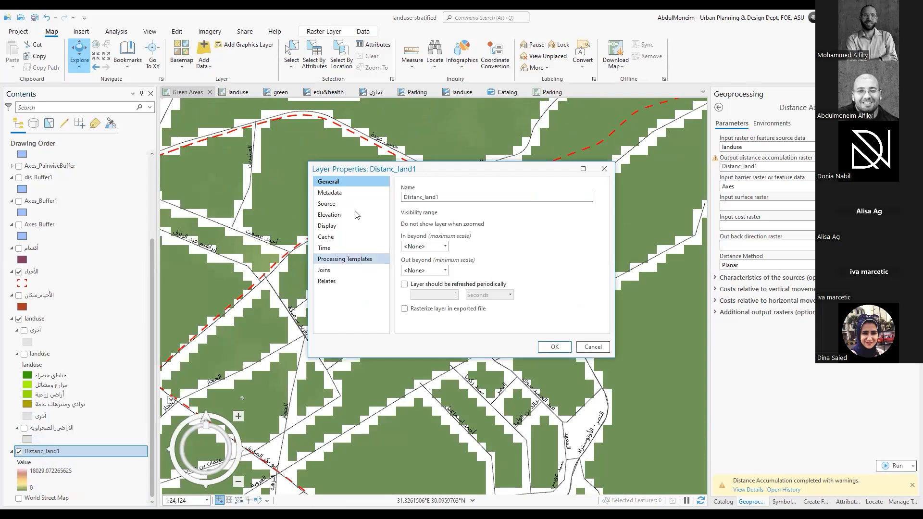
drag(397, 164, 373, 127)
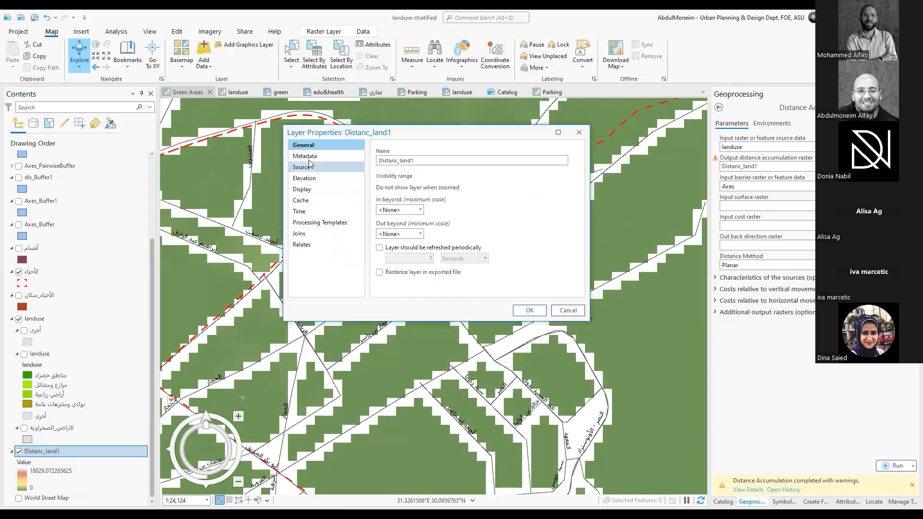
click(308, 157)
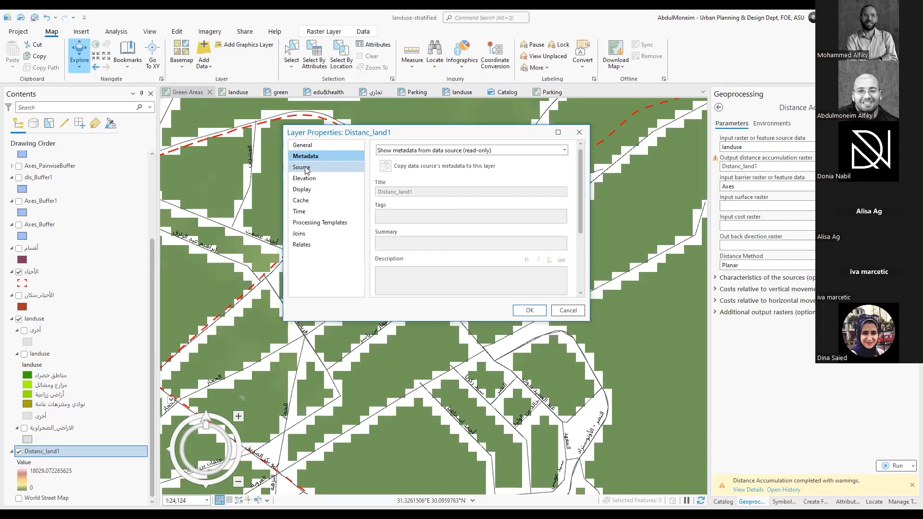
scroll(491, 186, down, 3)
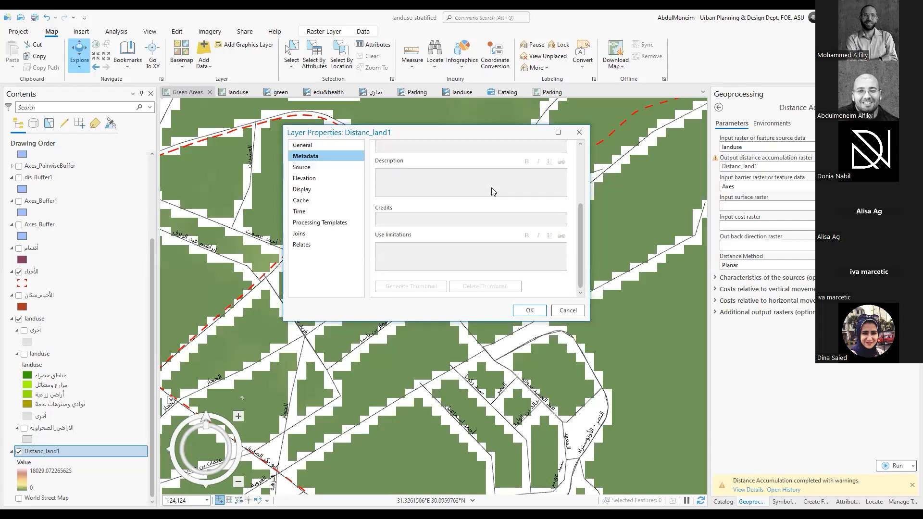
click(302, 168)
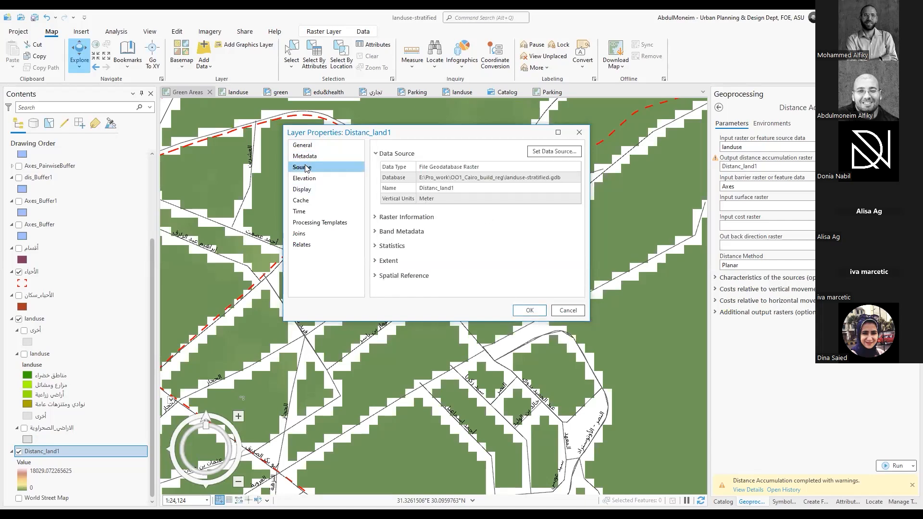
click(409, 217)
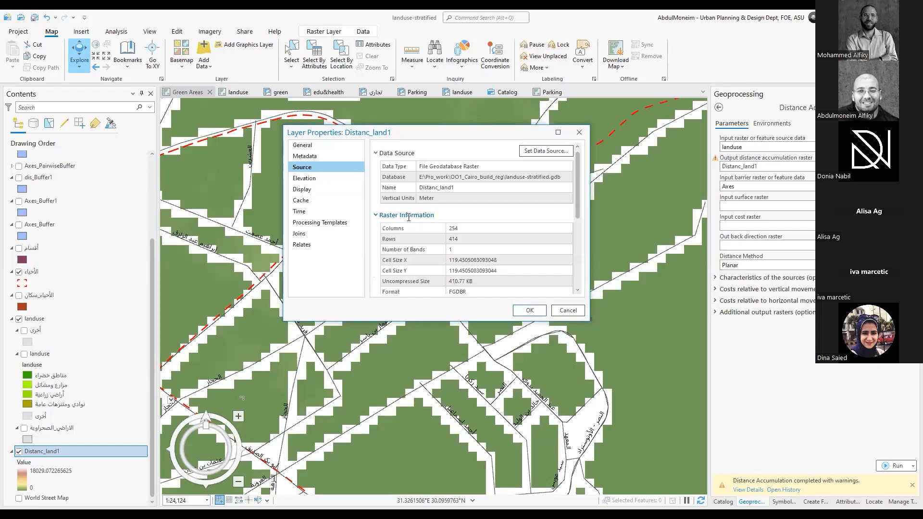
click(461, 229)
click(579, 133)
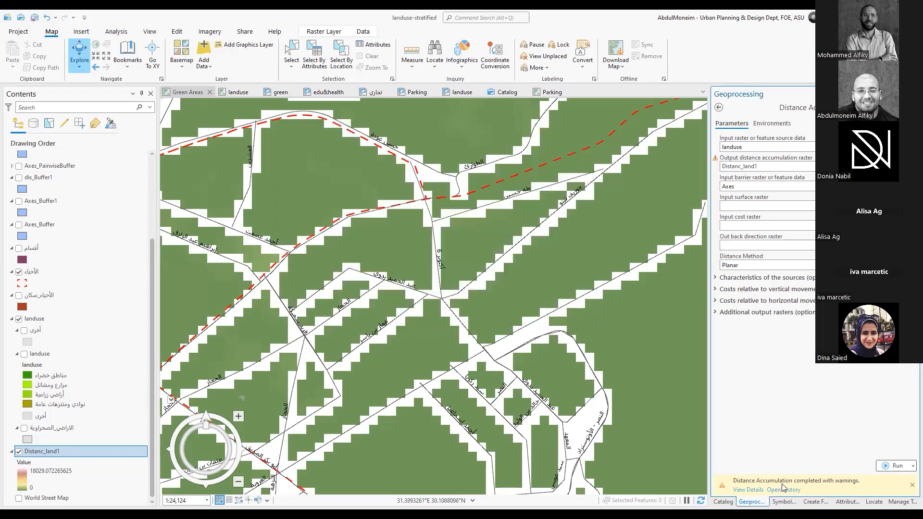
Symbolize the Distanc_land1 raster with Classify, using 10 Natural Breaks (Jenks) classes, and view the whole result on the map
click(784, 502)
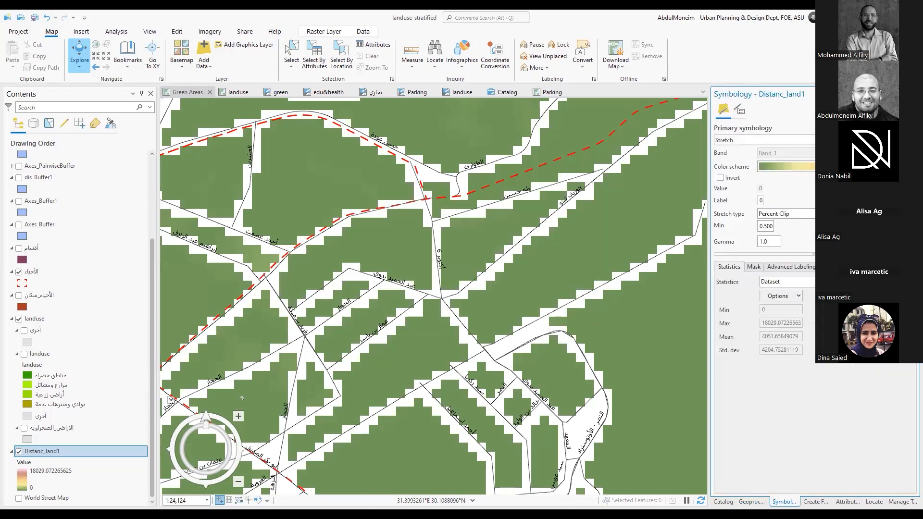
click(855, 141)
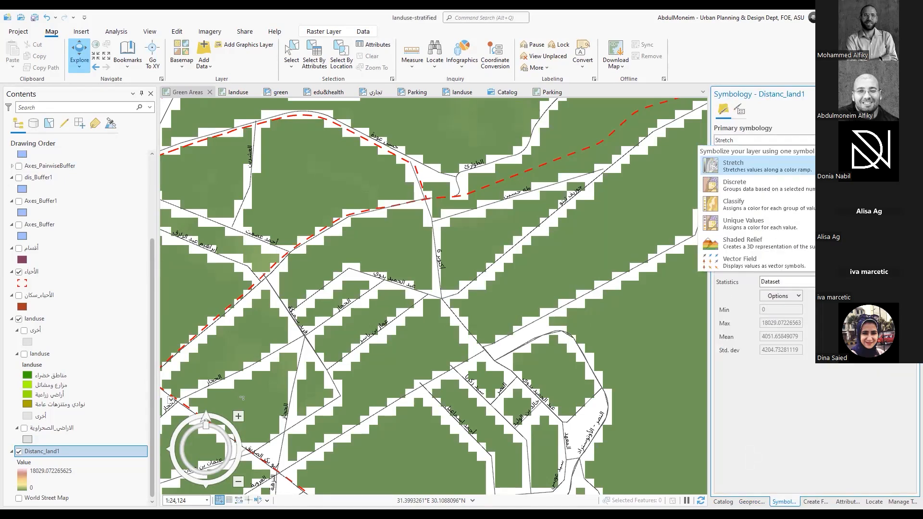
click(814, 165)
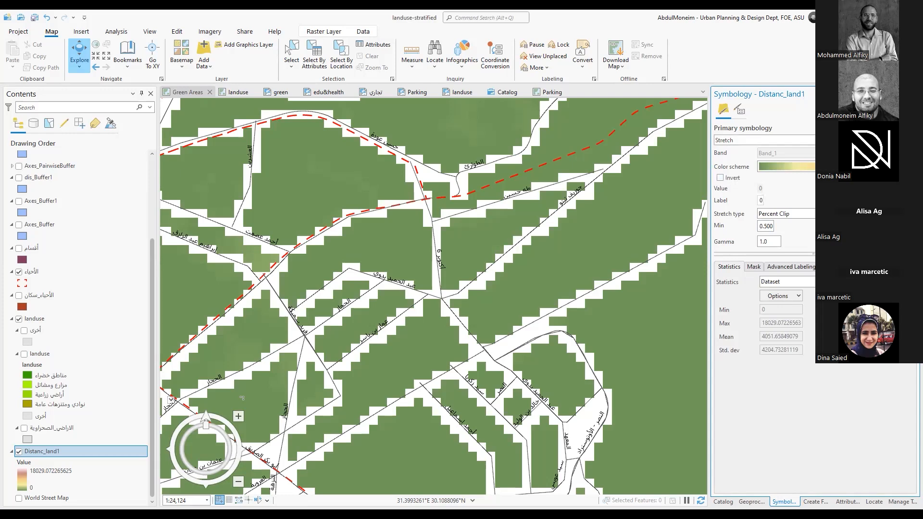
click(865, 140)
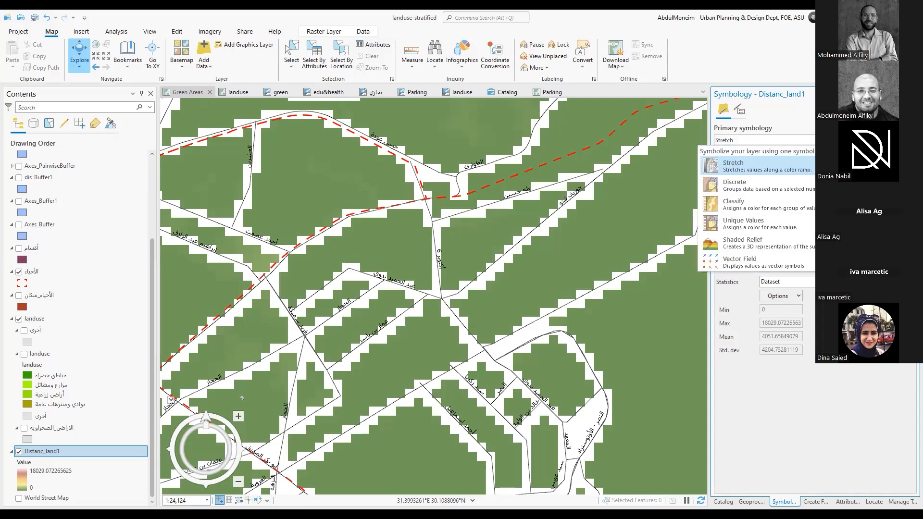
click(789, 206)
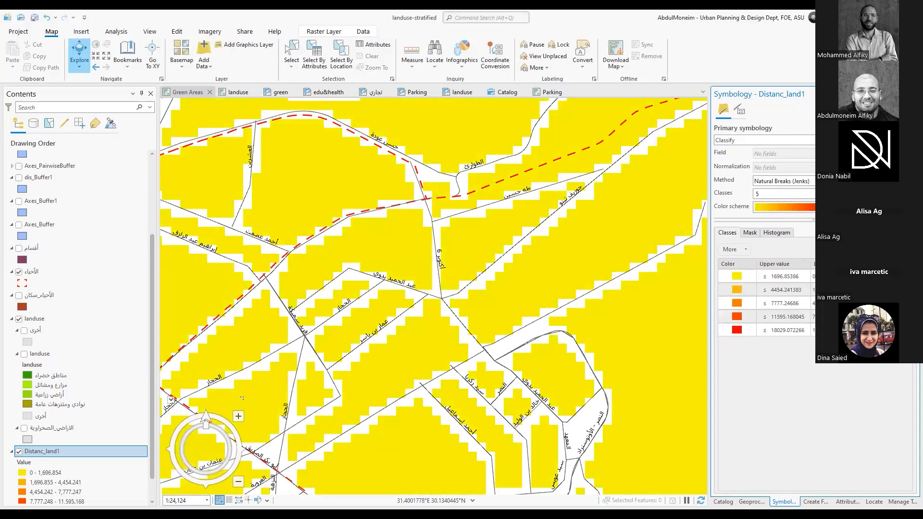
click(831, 193)
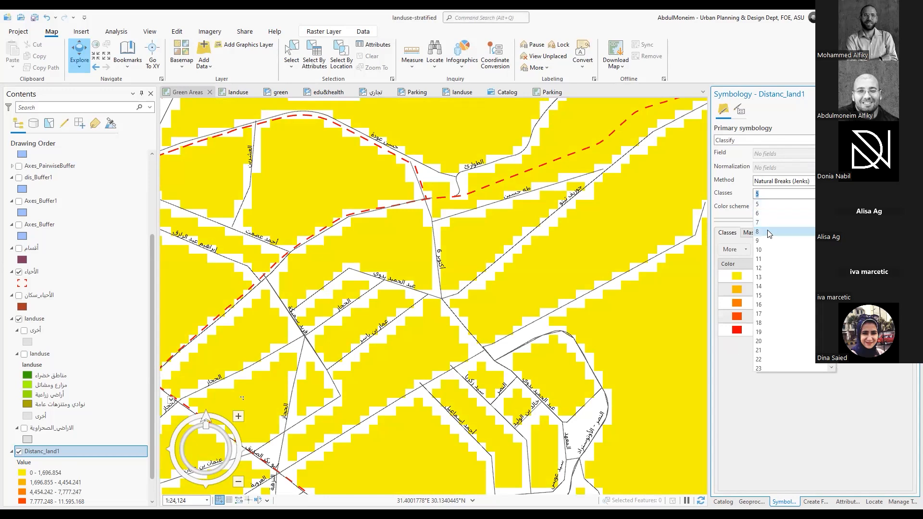
click(767, 249)
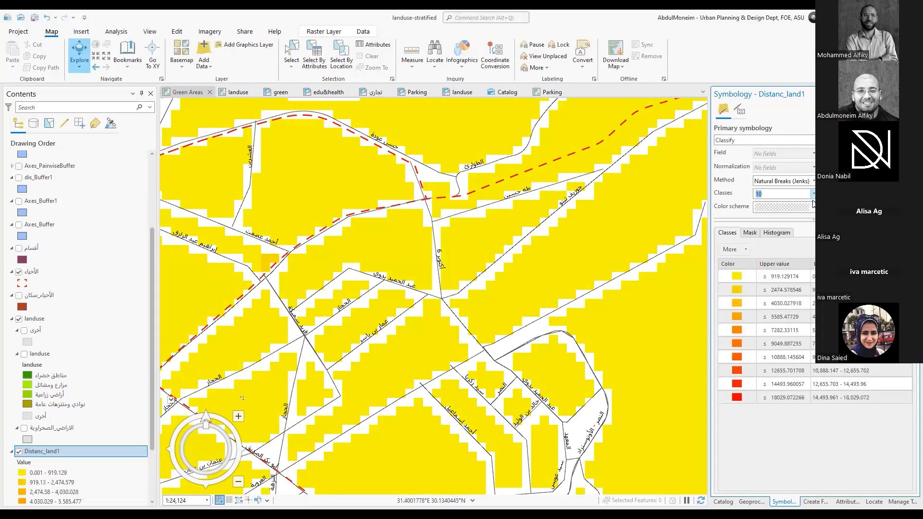
scroll(470, 295, down, 5)
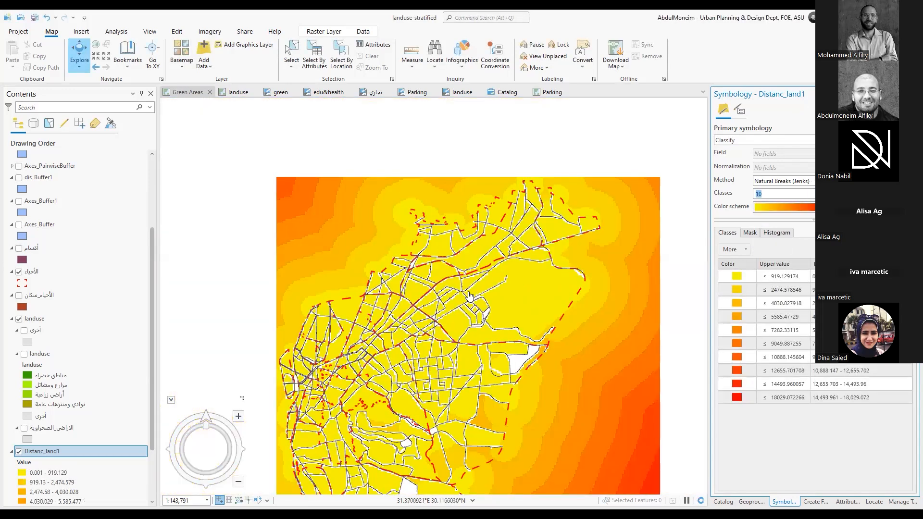
scroll(470, 295, down, 5)
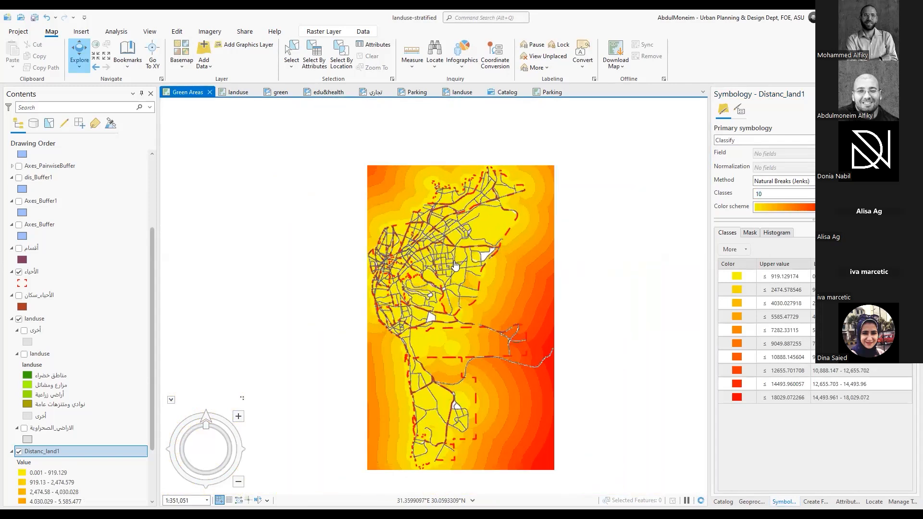
scroll(455, 264, up, 1)
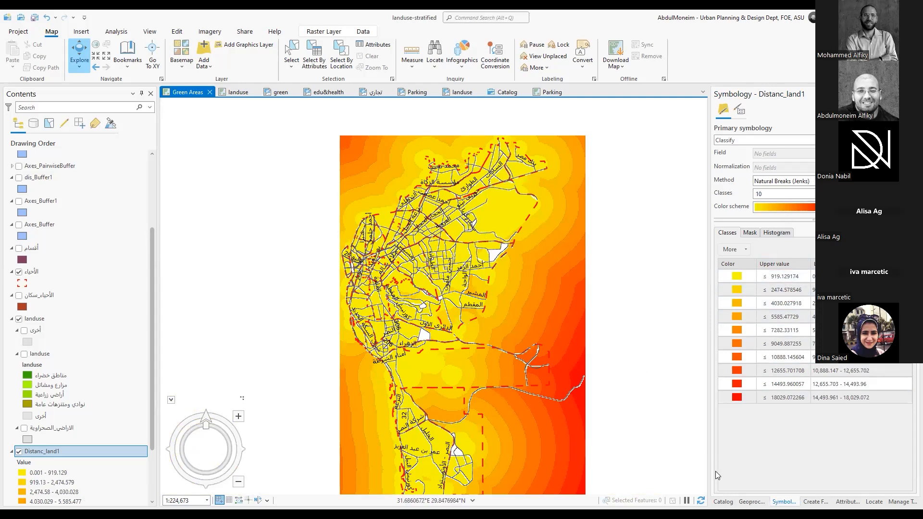
Set the Raster Analysis cell size to 25 in the Distance Accumulation environments
click(752, 502)
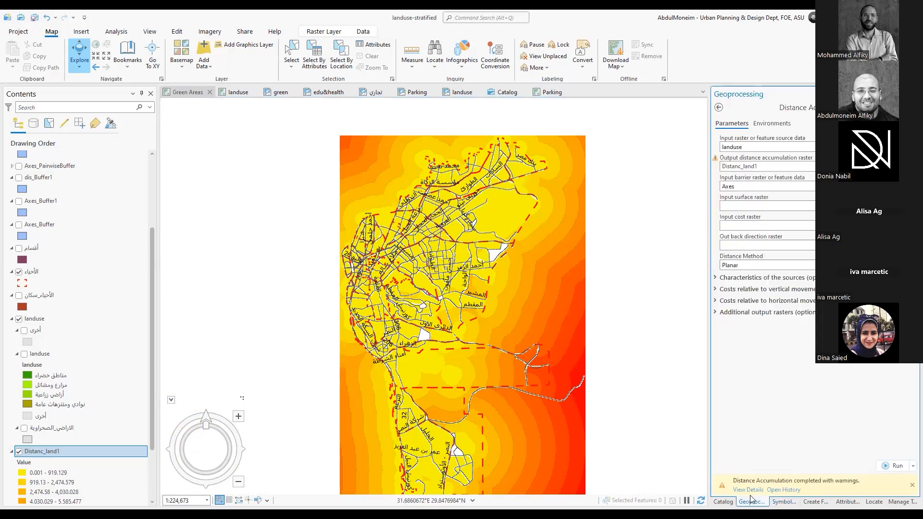
click(780, 125)
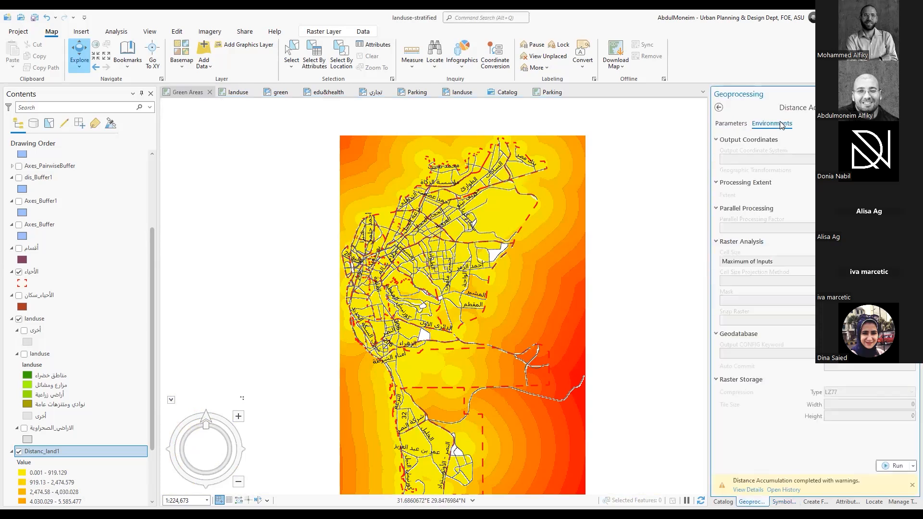
click(719, 141)
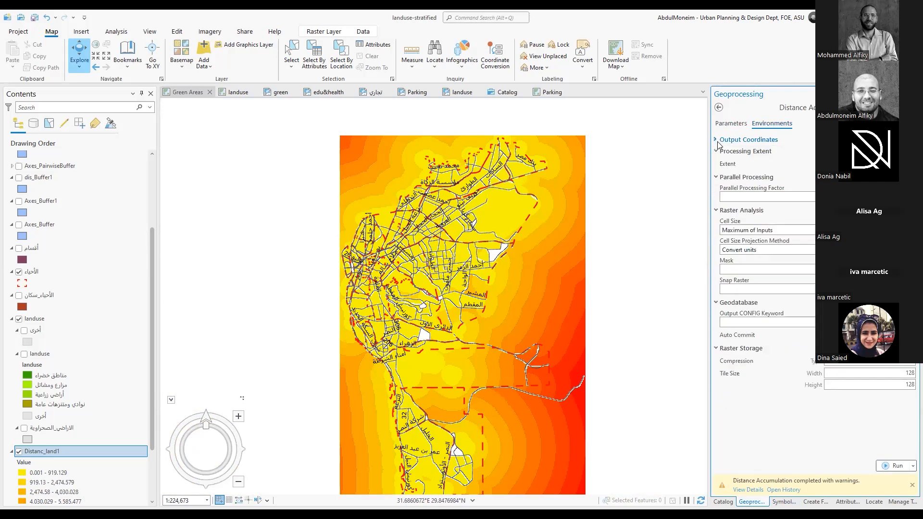
click(715, 351)
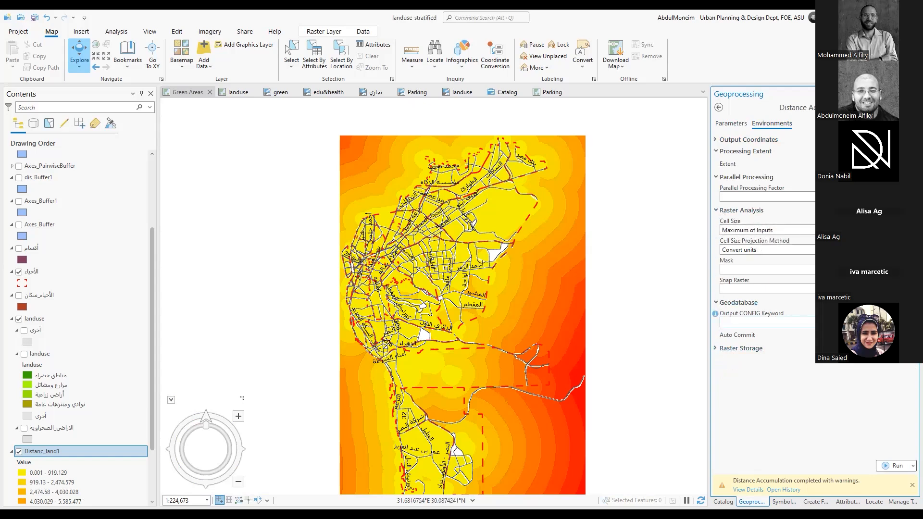
click(751, 229)
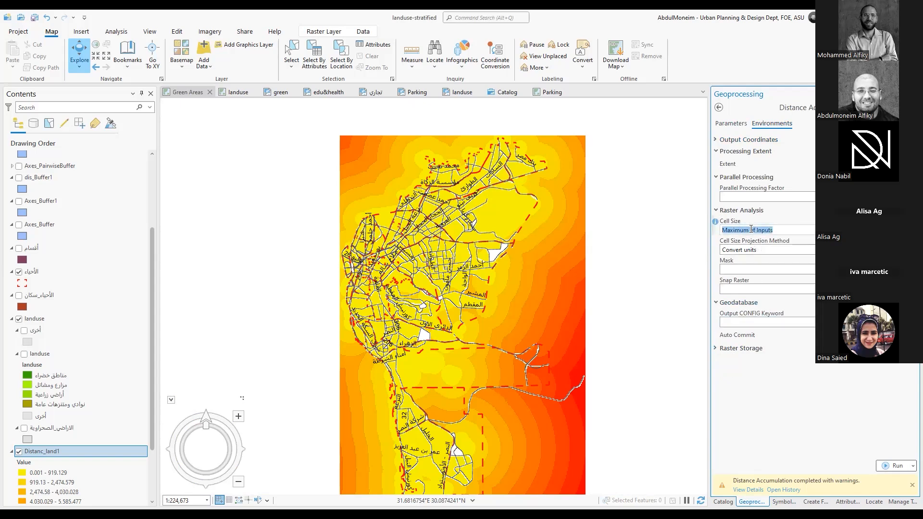
text(25)
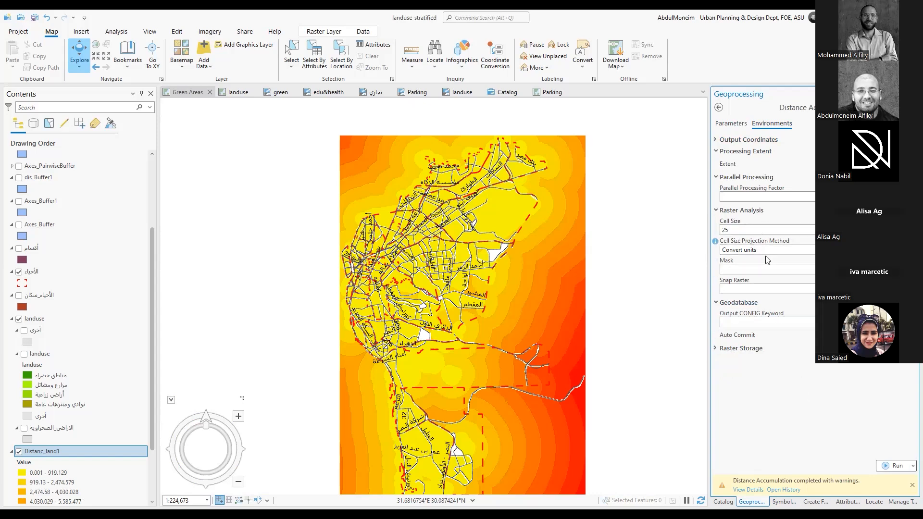
Name the output distance accumulation raster Distanc_land2 and run Distance Accumulation on landuse with Axes as the barrier
click(740, 126)
click(765, 124)
click(735, 125)
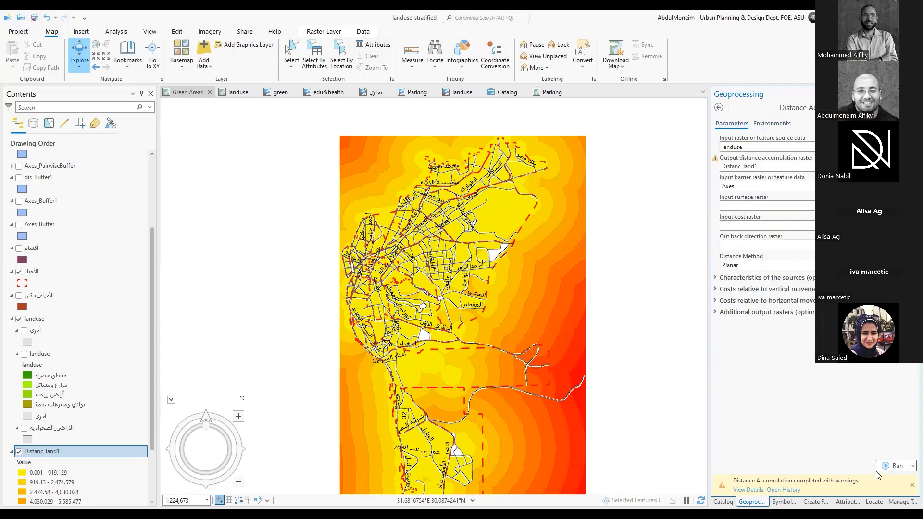
click(779, 166)
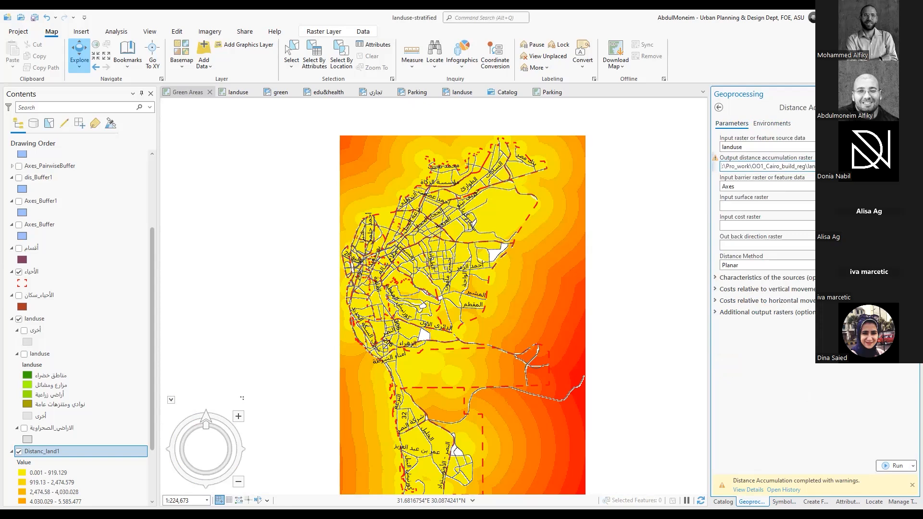
click(895, 465)
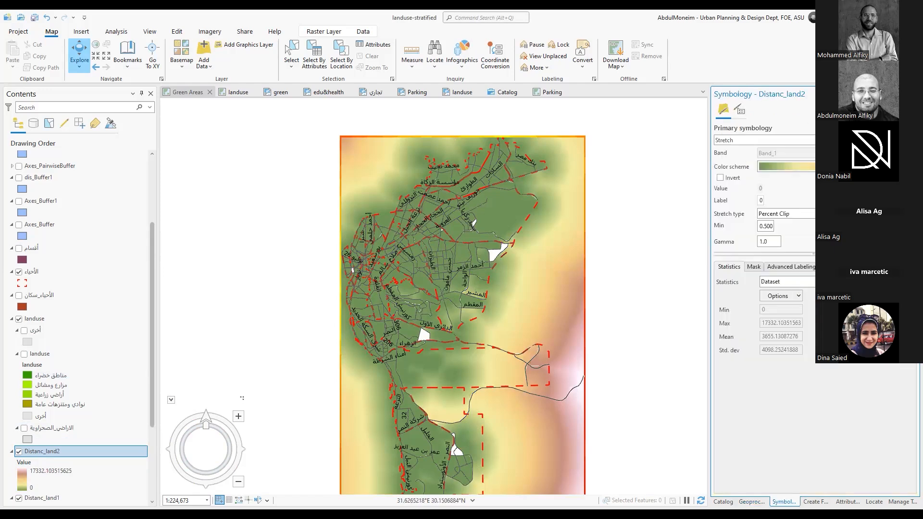
Symbolize the Distanc_land2 raster with Classify, using 10 Natural Breaks (Jenks) classes
click(812, 140)
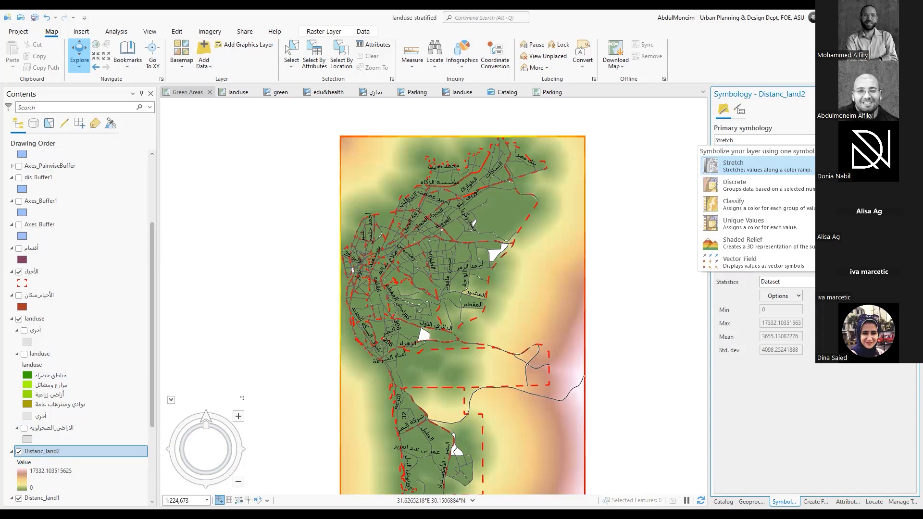
click(746, 205)
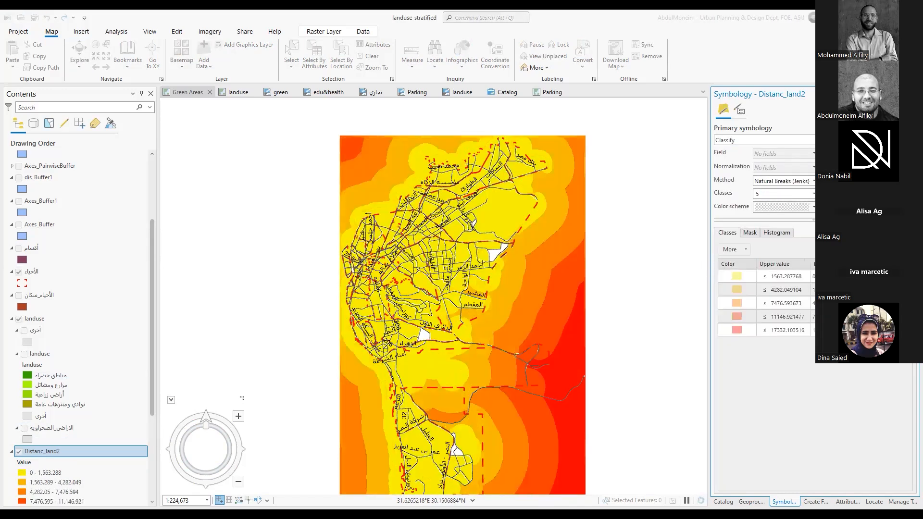
click(831, 193)
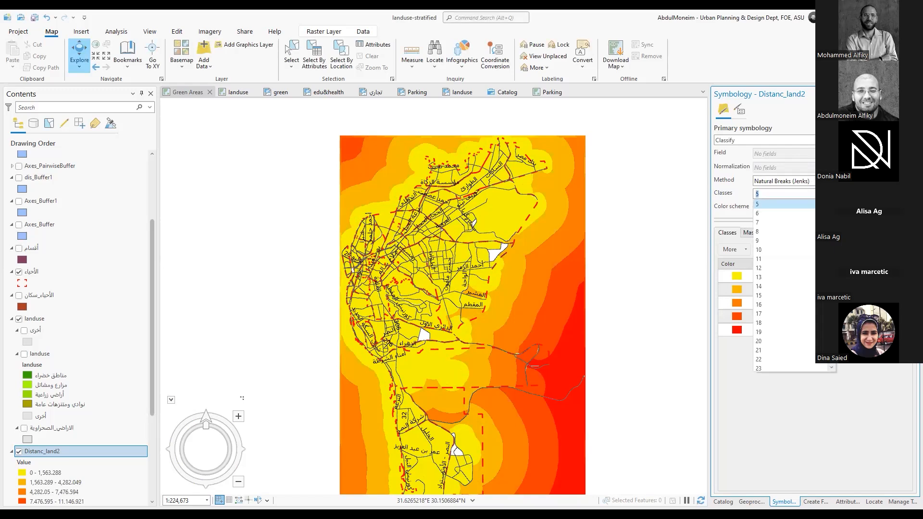
click(769, 248)
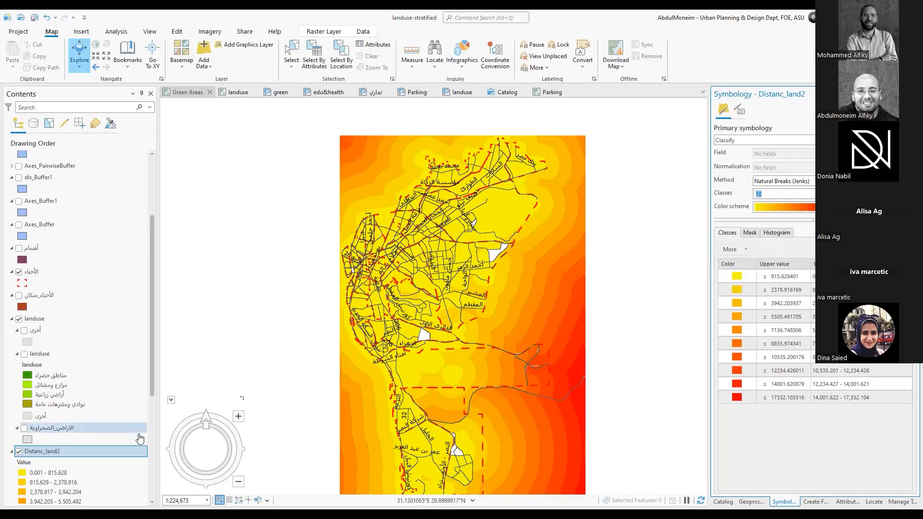
Compare Distanc_land2 with Distanc_land1 by toggling its visibility, and inspect its mask settings and class histogram
scroll(103, 416, down, 4)
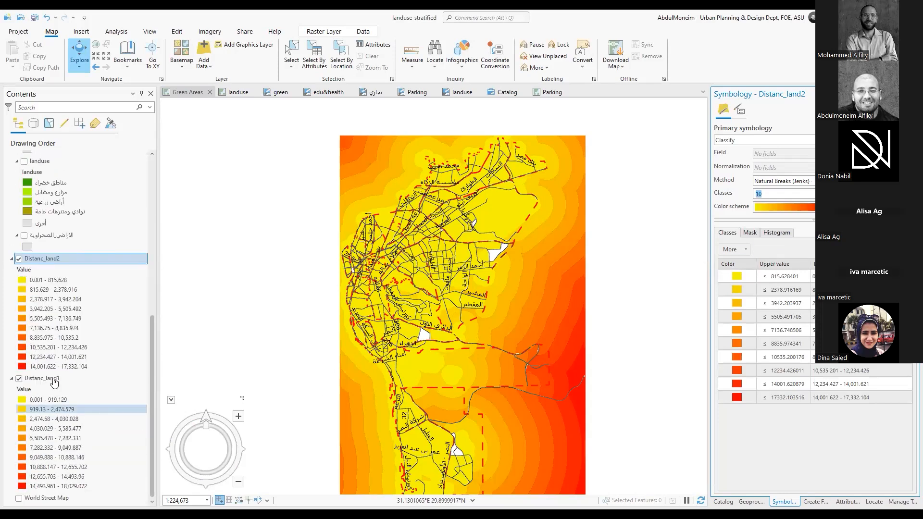
click(20, 259)
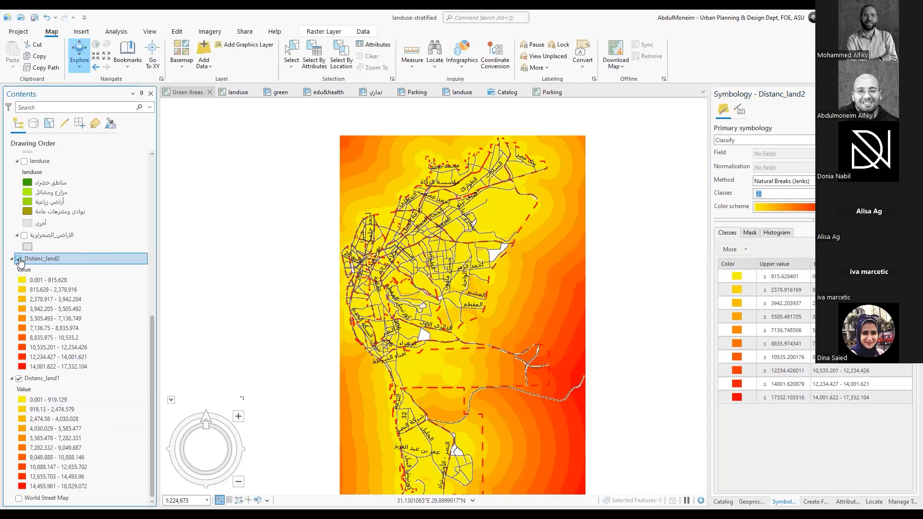
click(19, 259)
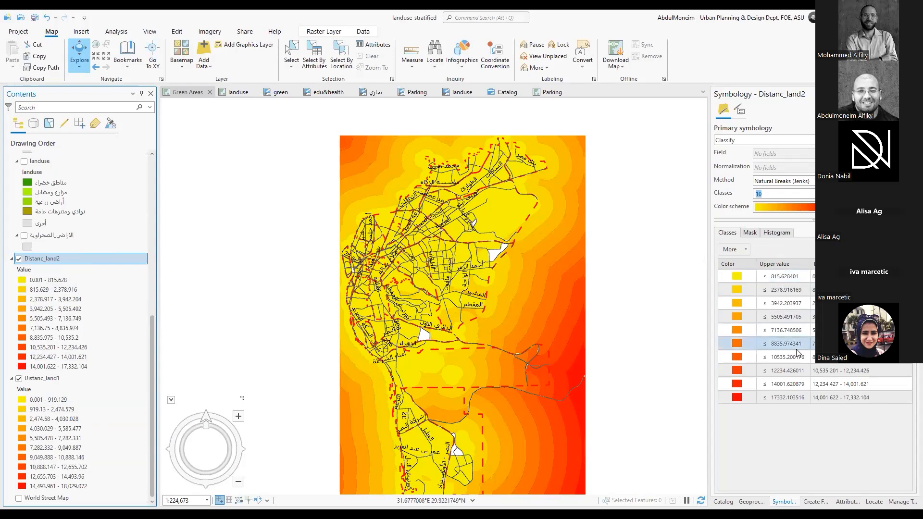
click(750, 233)
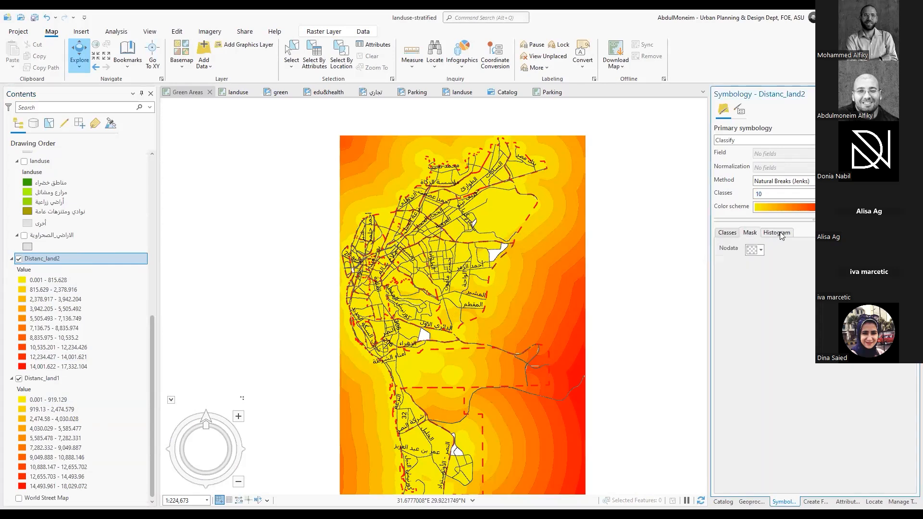
click(780, 235)
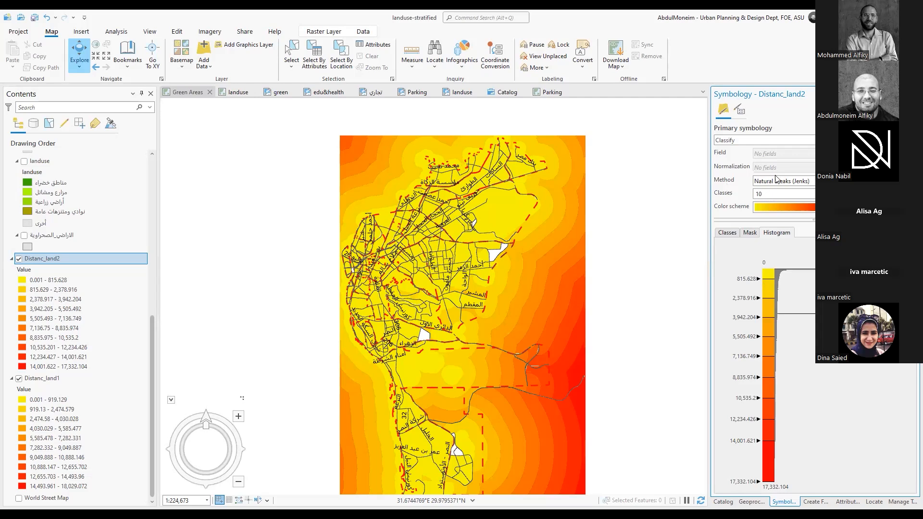
Try the Quantile, Equal Interval and Geometric Interval classification methods on Distanc_land2 with 10 classes
click(811, 181)
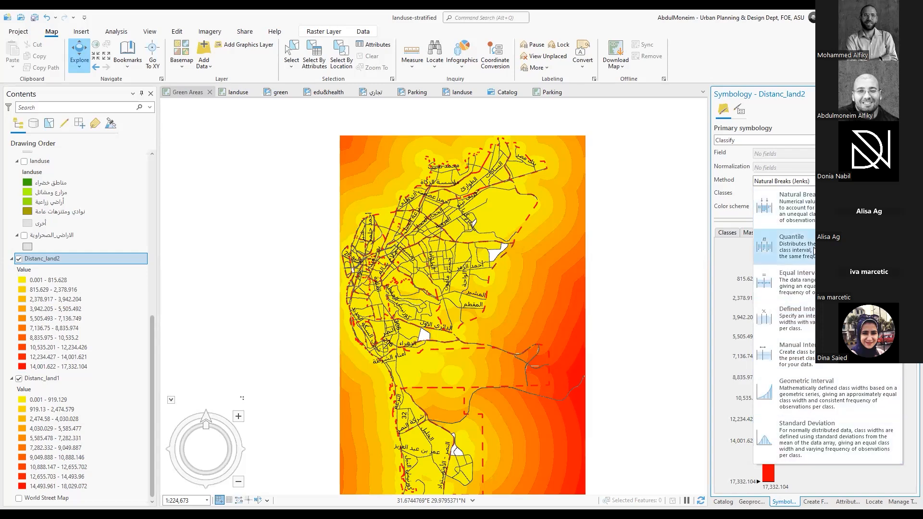
click(797, 246)
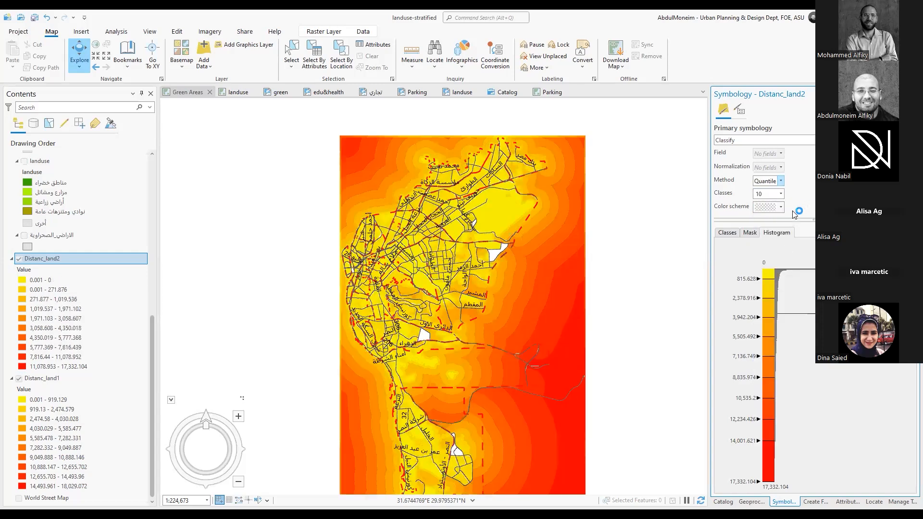
click(781, 181)
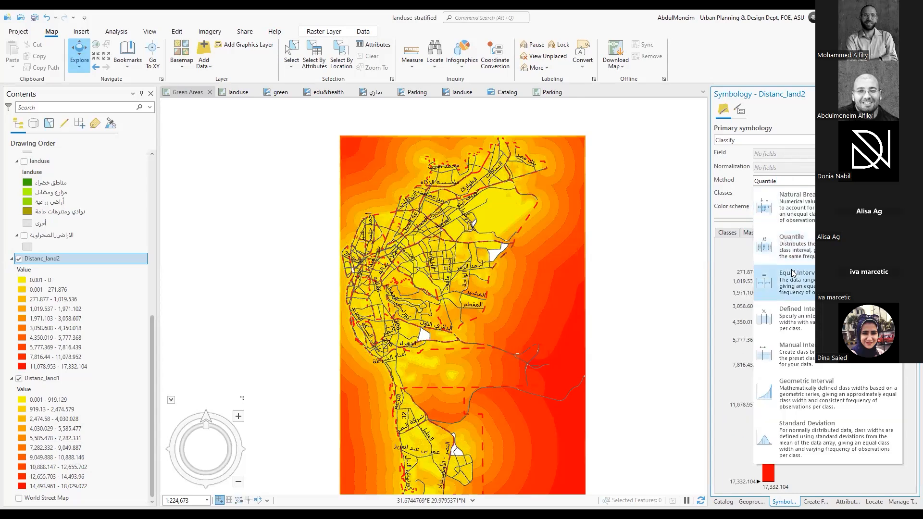
click(807, 286)
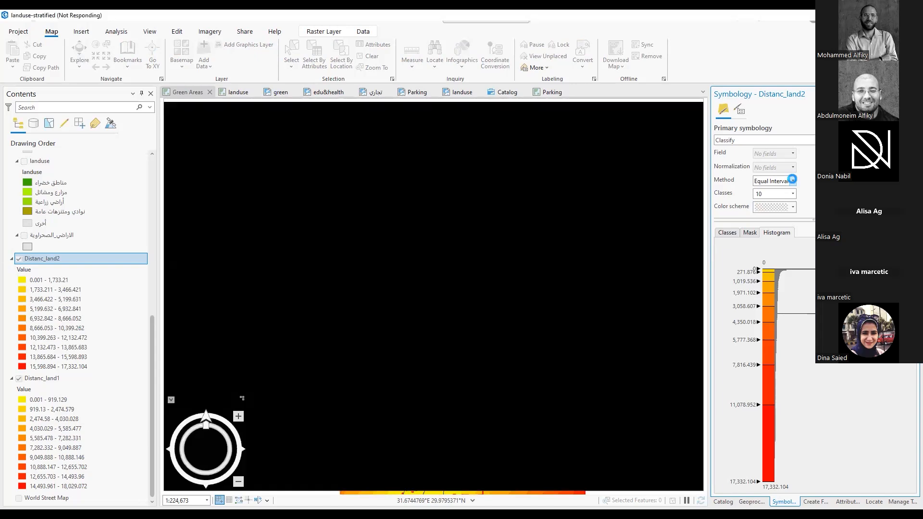
click(792, 179)
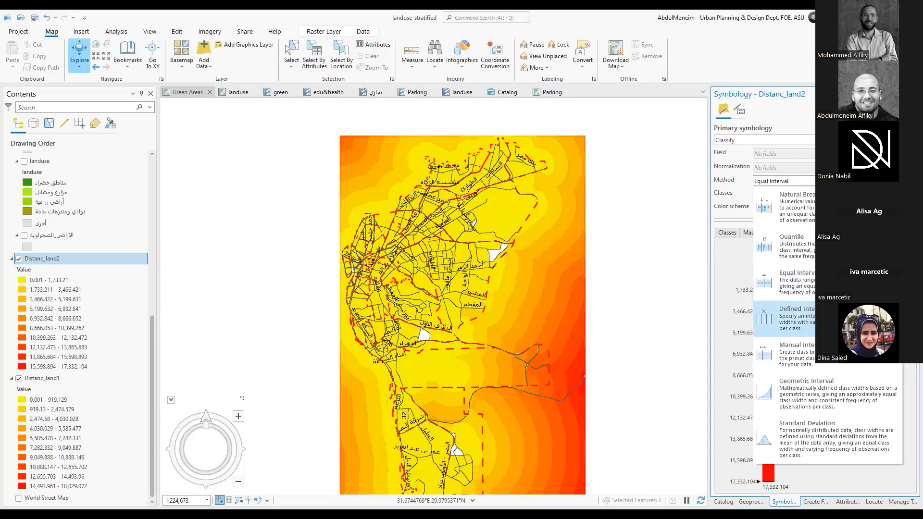
click(813, 404)
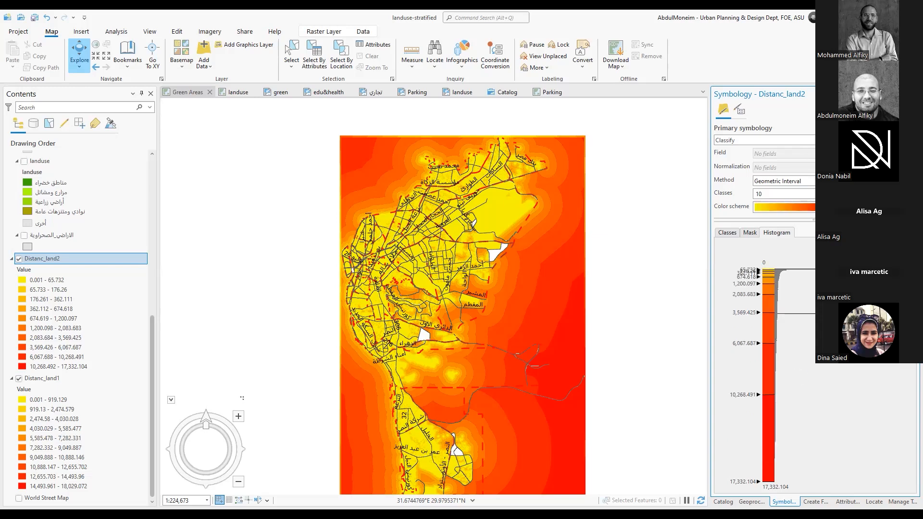
Classify Distanc_land2 by Standard Deviation with an interval size of 1 standard deviation, and review the available interval sizes
click(846, 181)
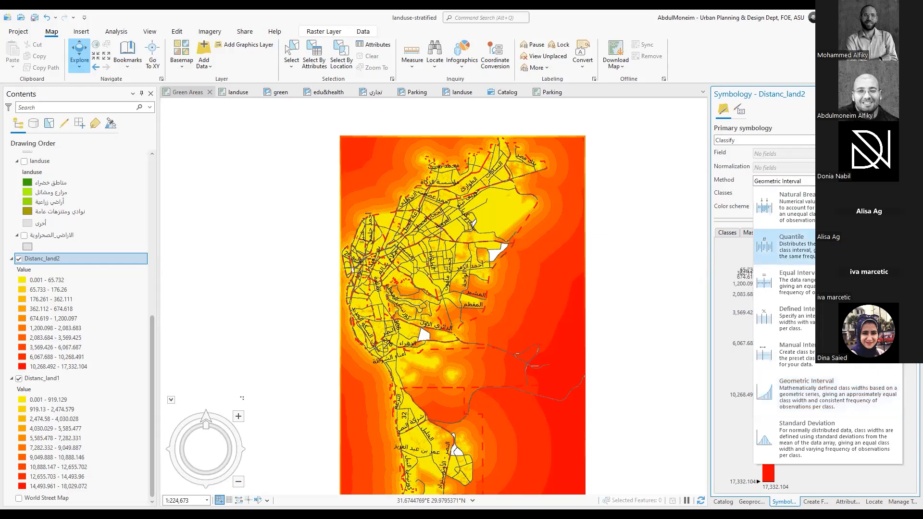
click(837, 430)
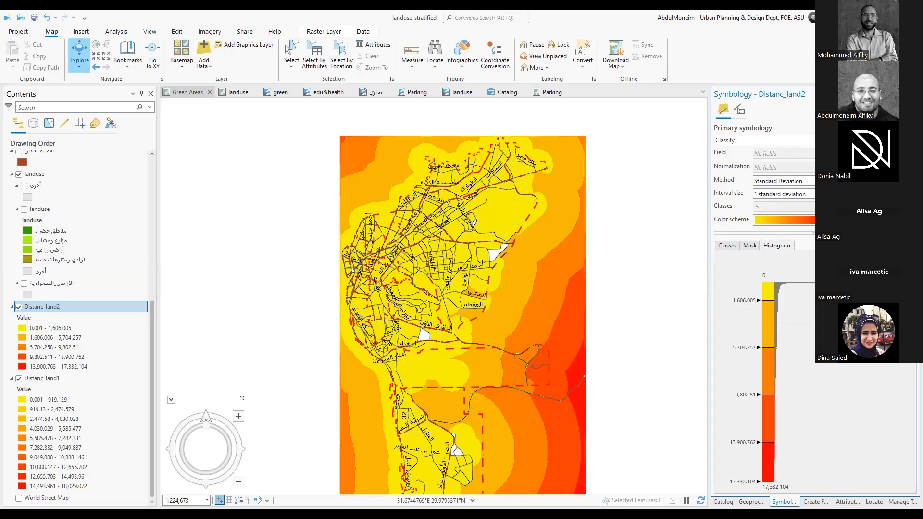
click(860, 194)
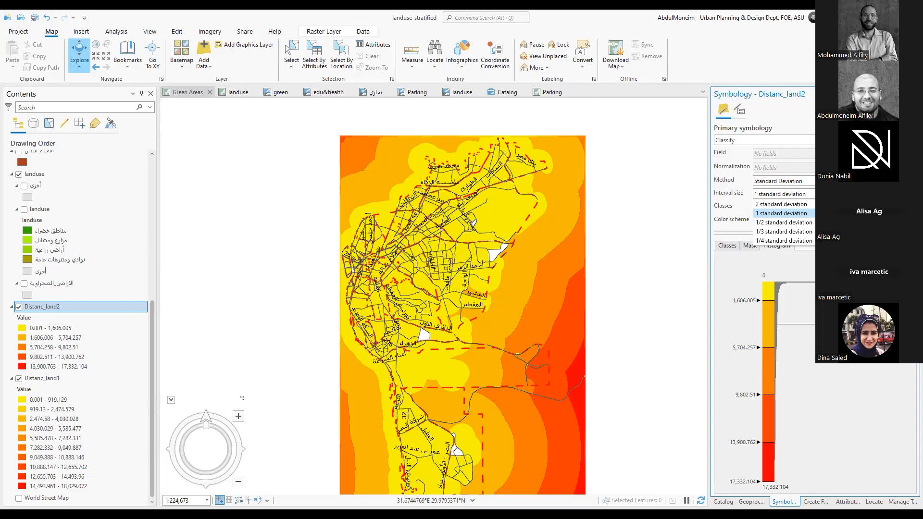
click(335, 70)
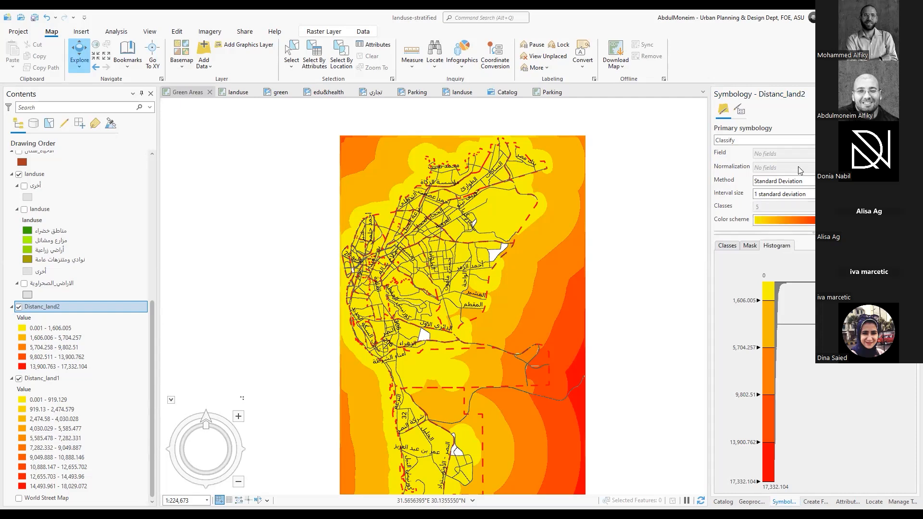
click(899, 181)
click(899, 181)
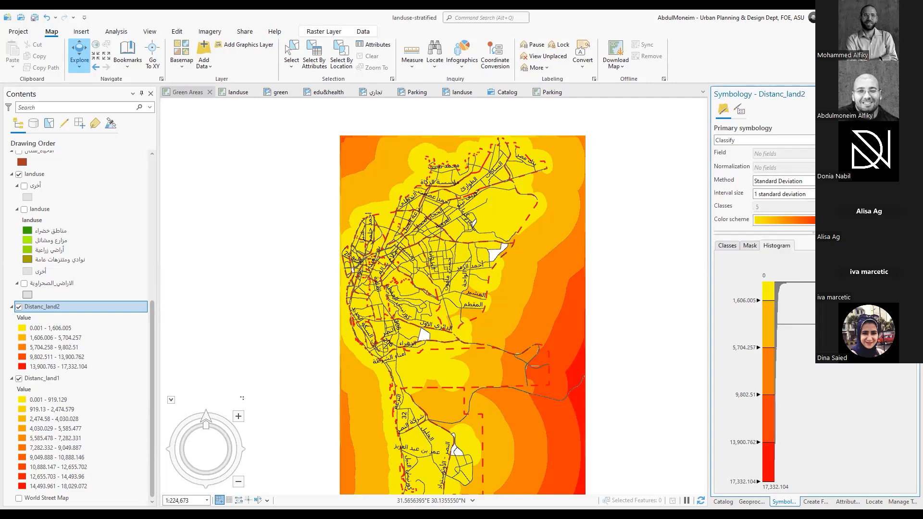
Try an interval size of 2 standard deviations on Distanc_land2 and return it to 1 standard deviation
click(899, 194)
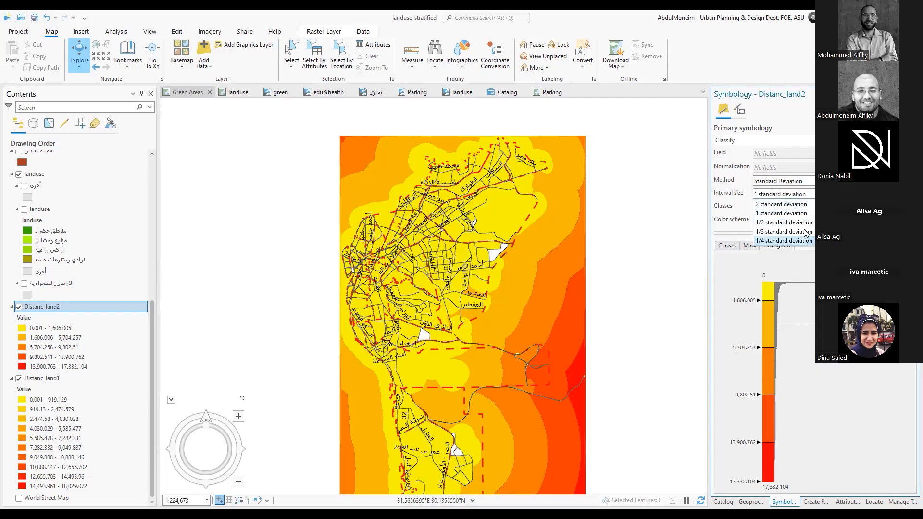
click(801, 204)
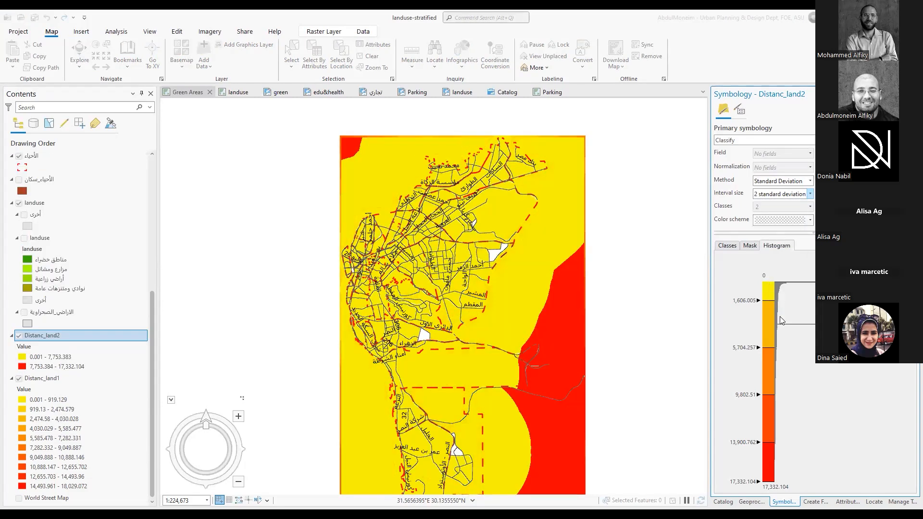
click(802, 199)
click(802, 213)
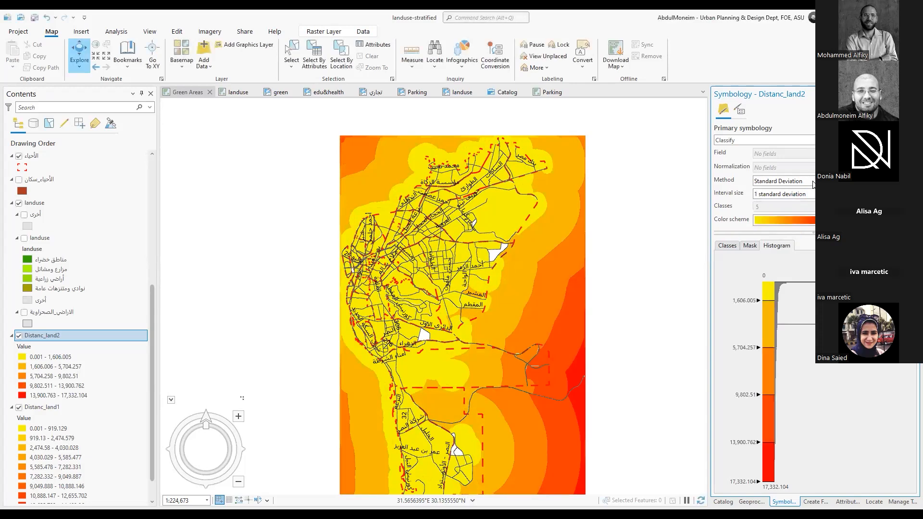
Review the classification methods and primary symbology types available for Distanc_land2, and view its class breaks
click(812, 182)
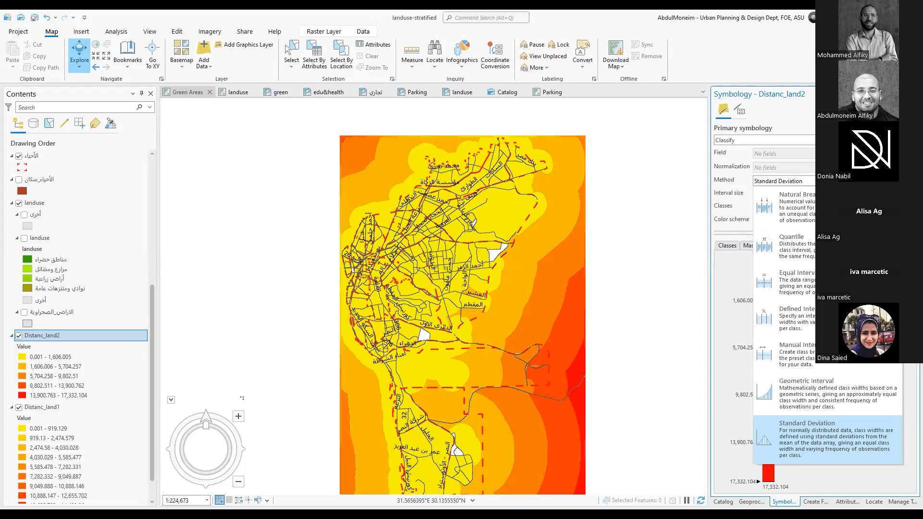
click(788, 207)
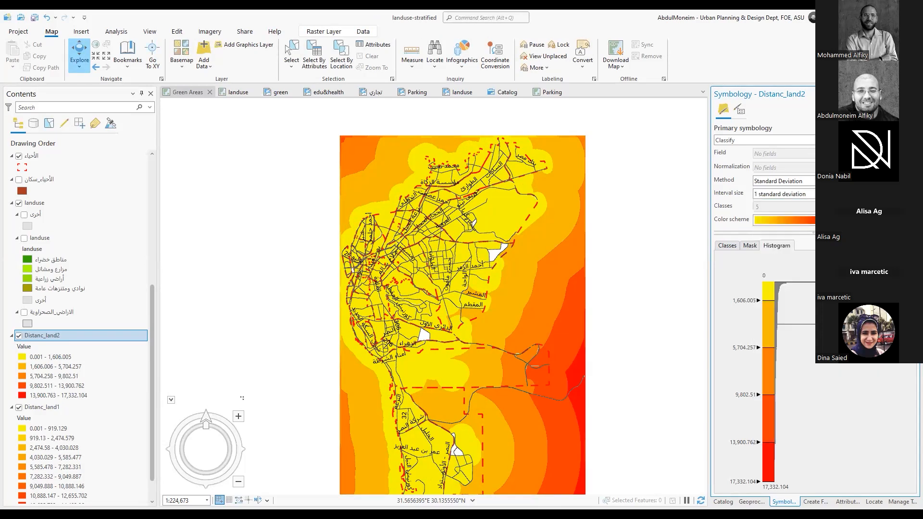
click(788, 140)
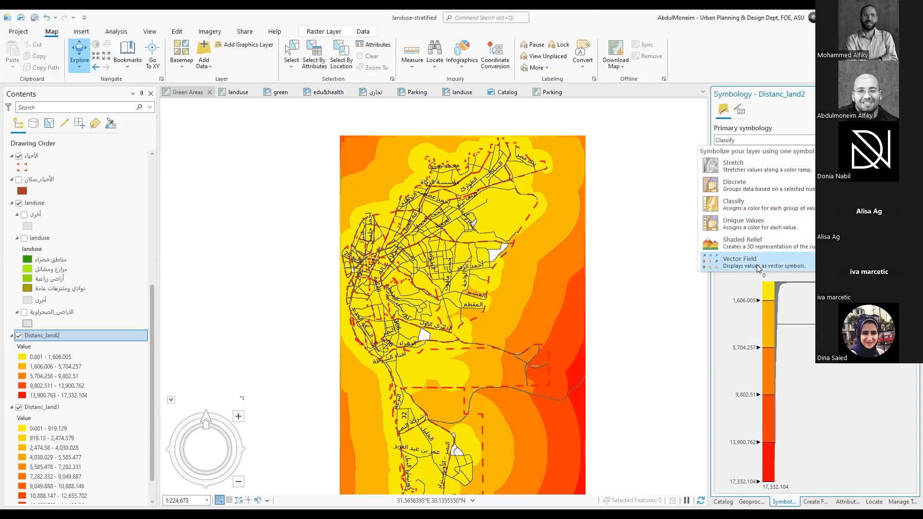
click(806, 297)
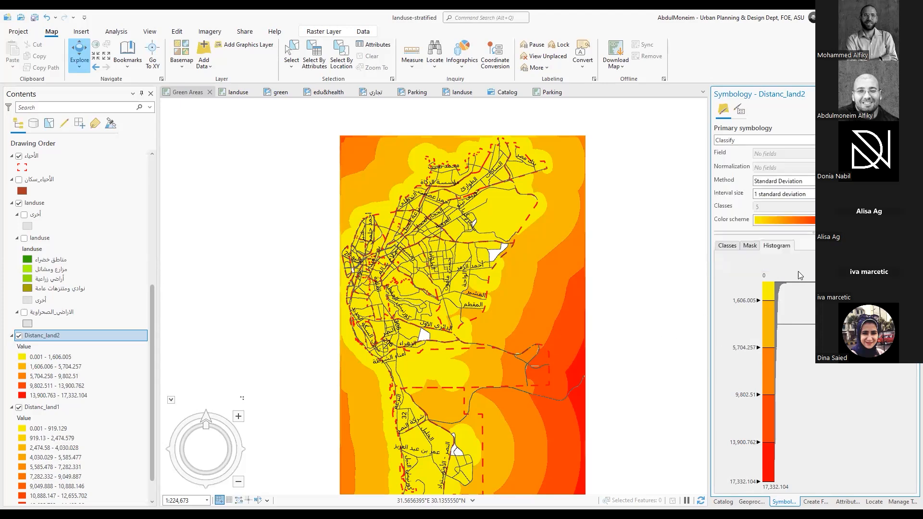
click(726, 247)
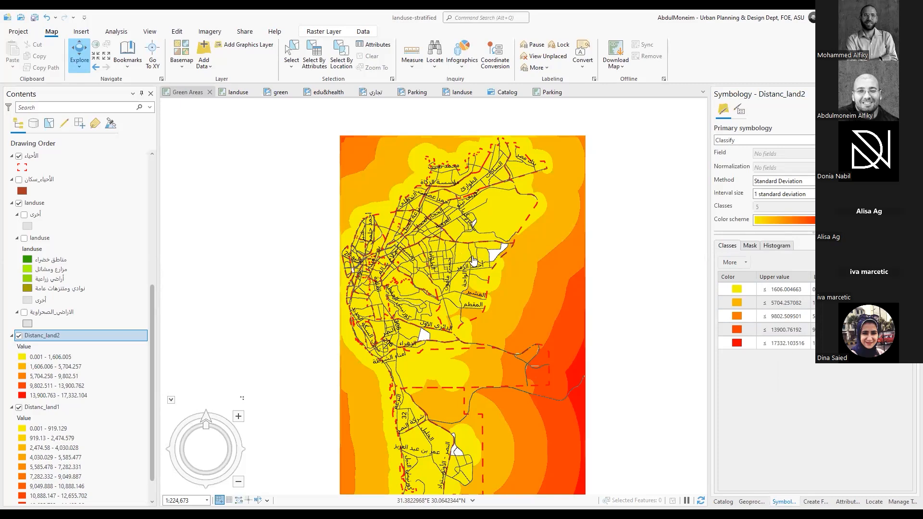
Return from Distance Accumulation to the Spatial Analyst toolboxes, collapse the Legacy distance tools and look through the Math toolset
click(753, 502)
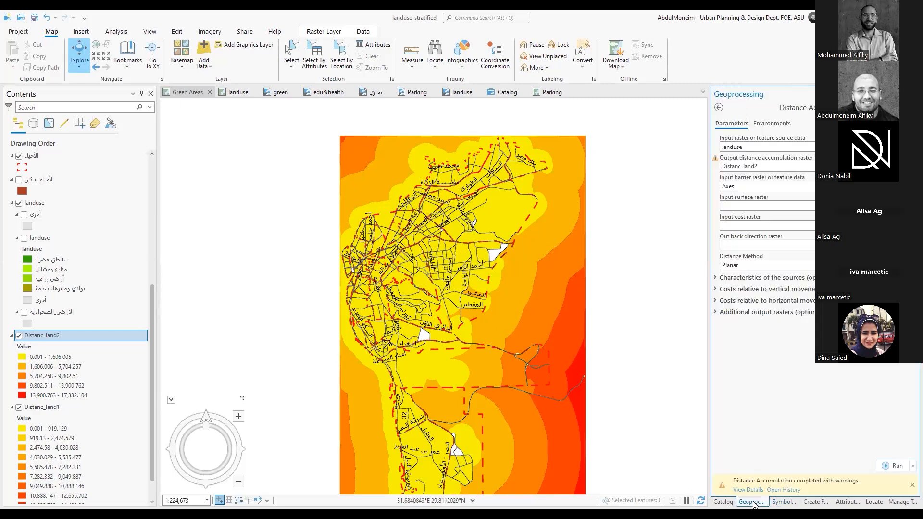
click(719, 108)
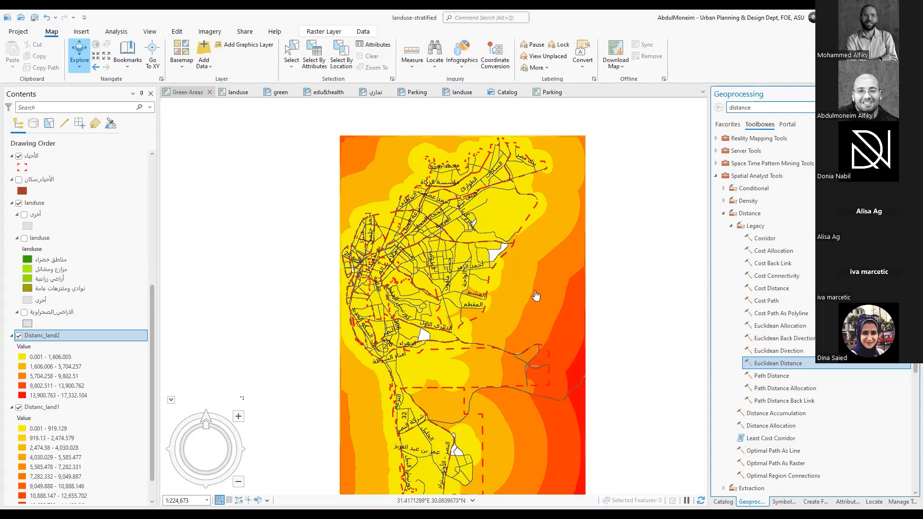
click(731, 225)
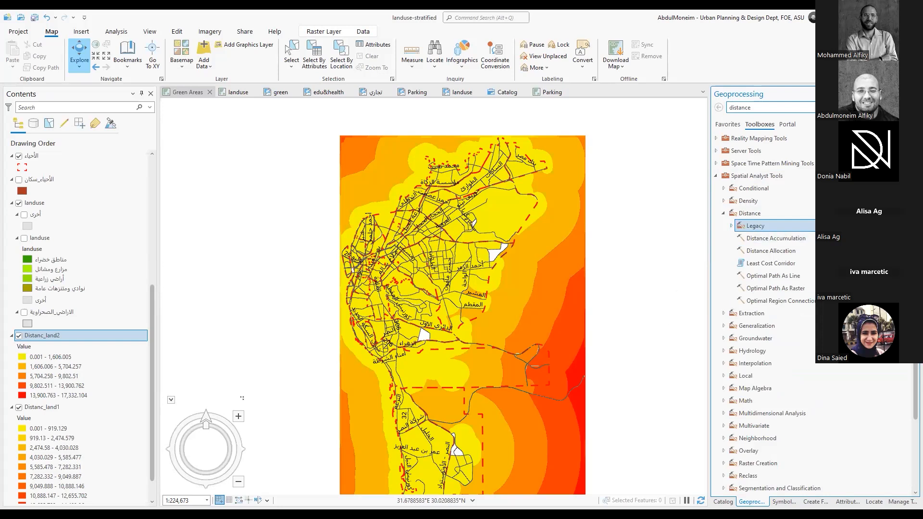
scroll(725, 185, down, 3)
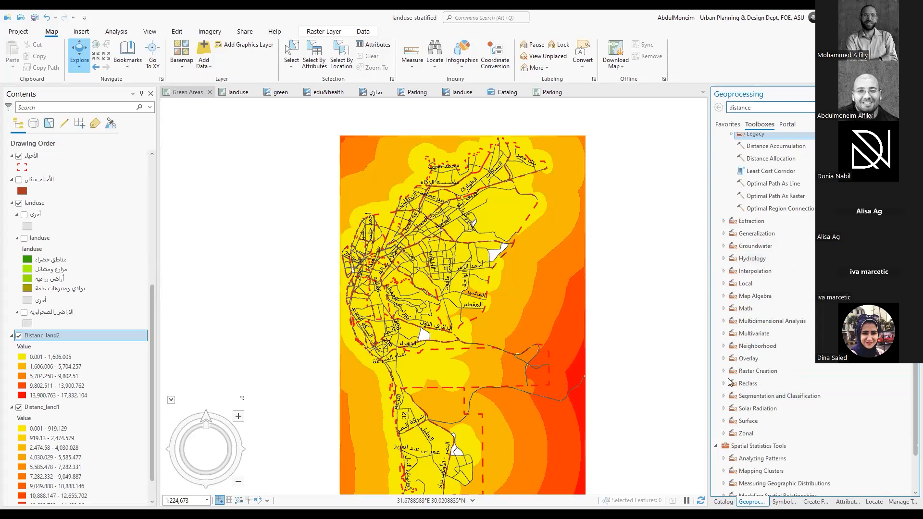
click(724, 308)
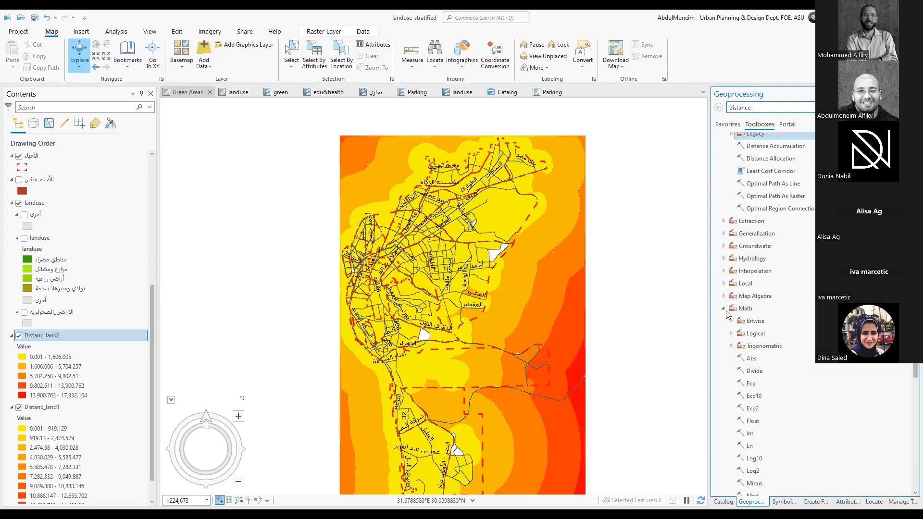
click(725, 309)
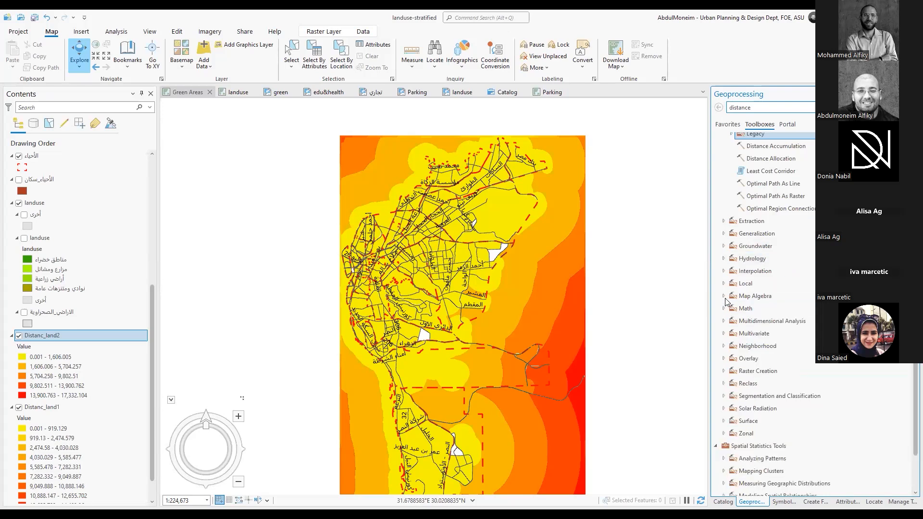
scroll(727, 300, down, 3)
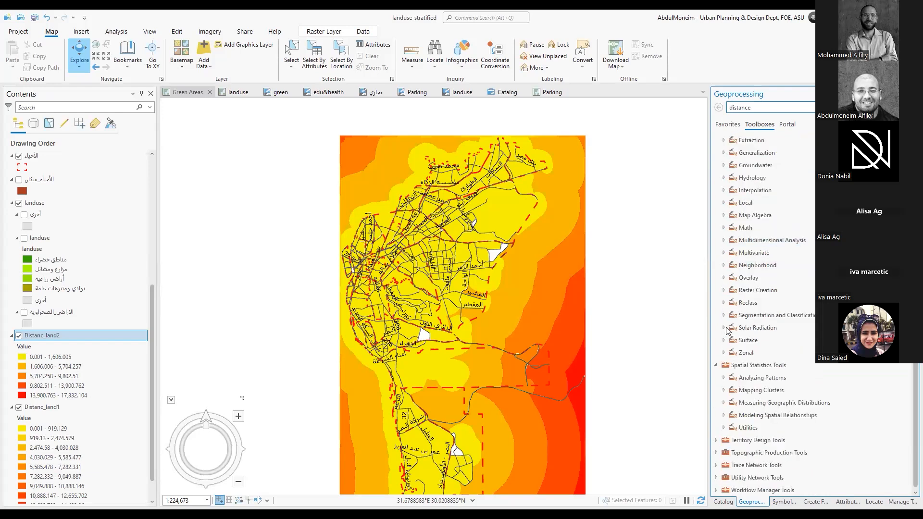
Expand the Neighborhood toolset, look at the Focal Statistics parameters and return to the toolbox list
click(724, 265)
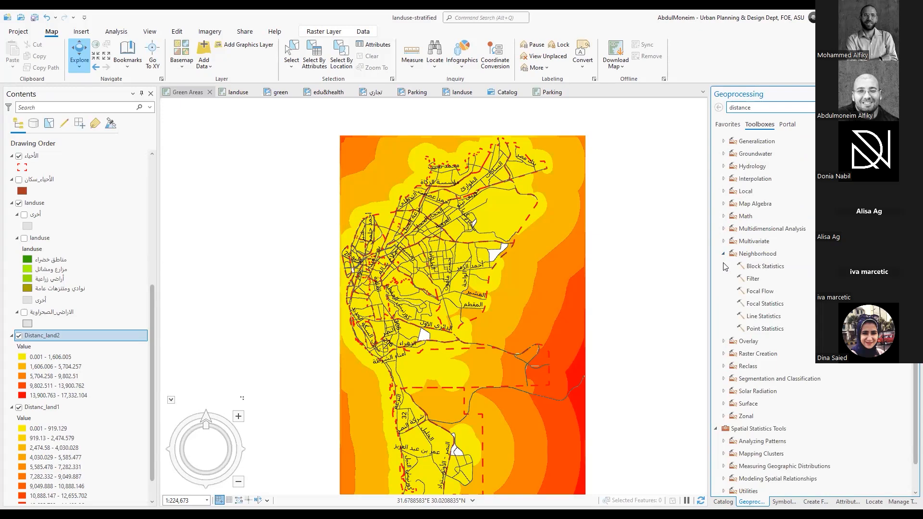
click(781, 308)
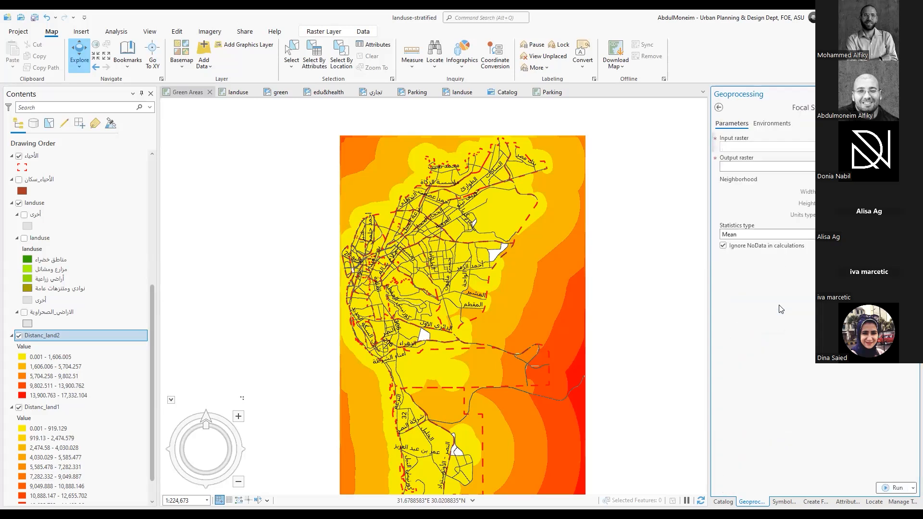
click(719, 110)
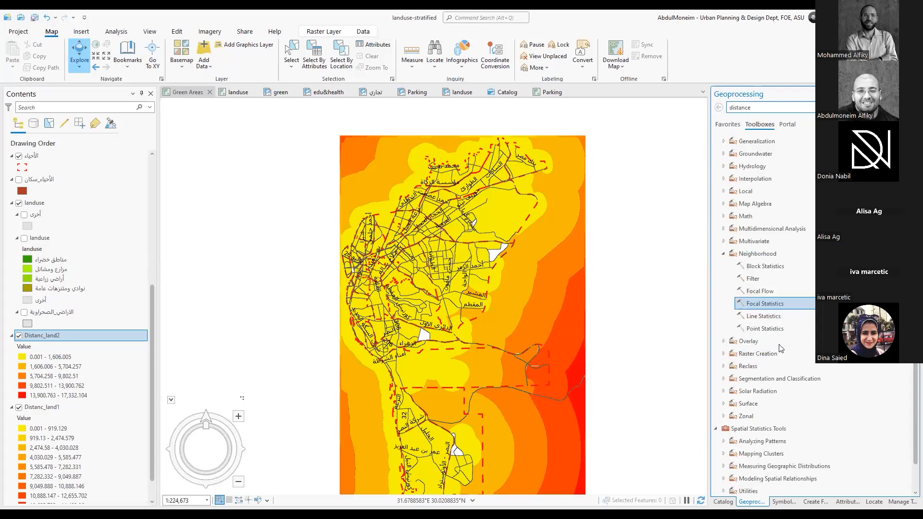
Expand the Zonal toolset and open the Zonal Statistics tool to show its input value raster parameter
scroll(779, 348, down, 1)
click(724, 370)
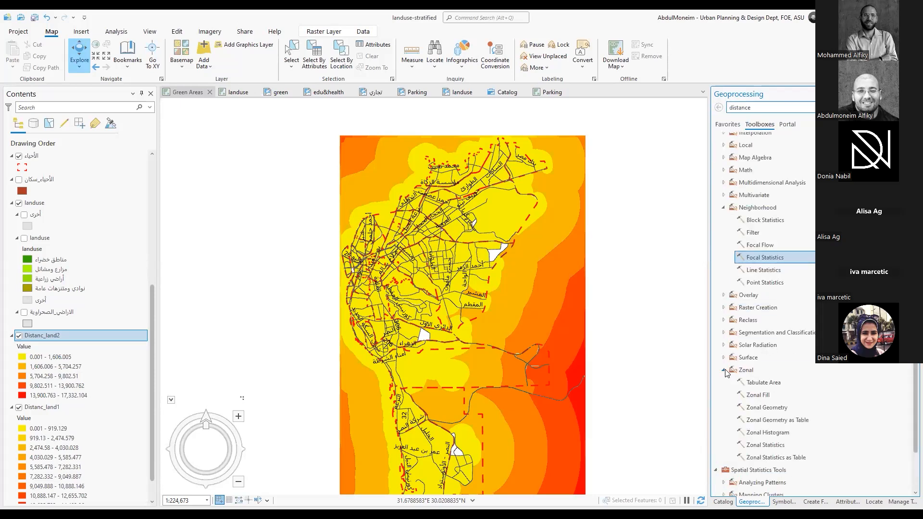
scroll(801, 338, down, 2)
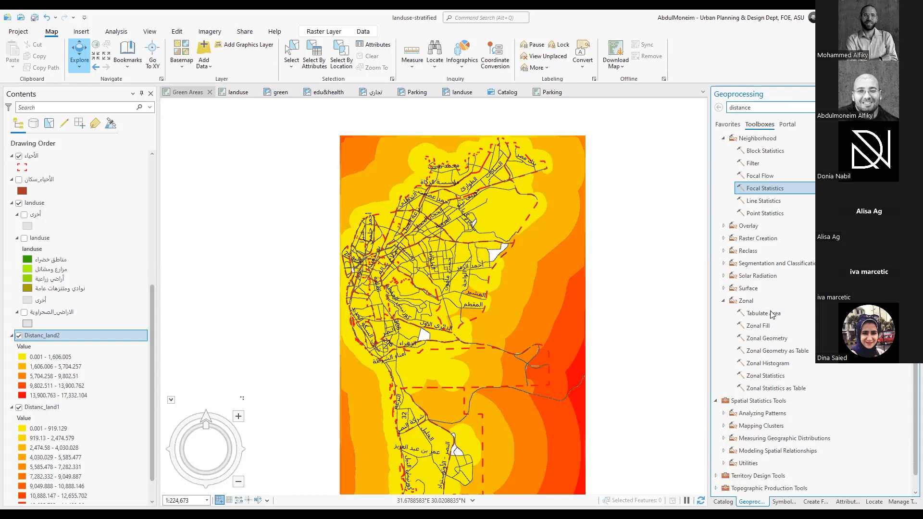
click(779, 379)
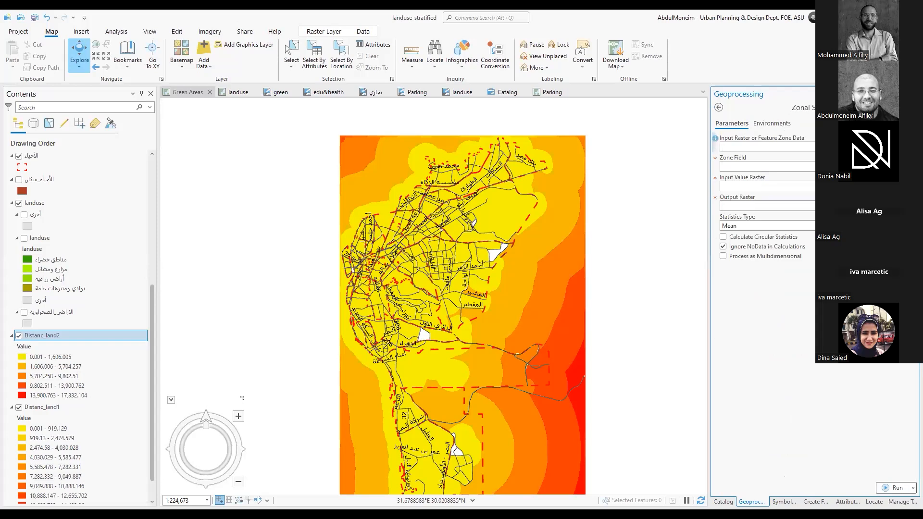
click(769, 185)
click(774, 278)
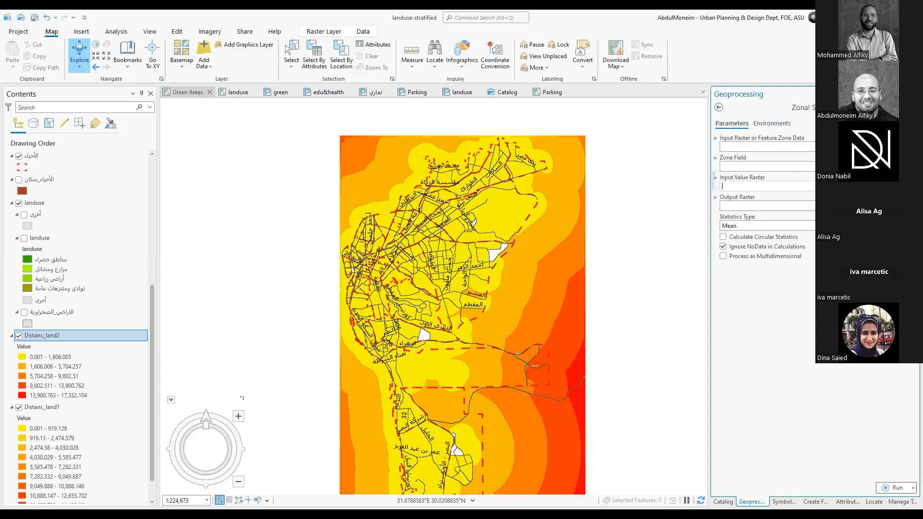
mouse_move(912, 123)
right_click(70, 341)
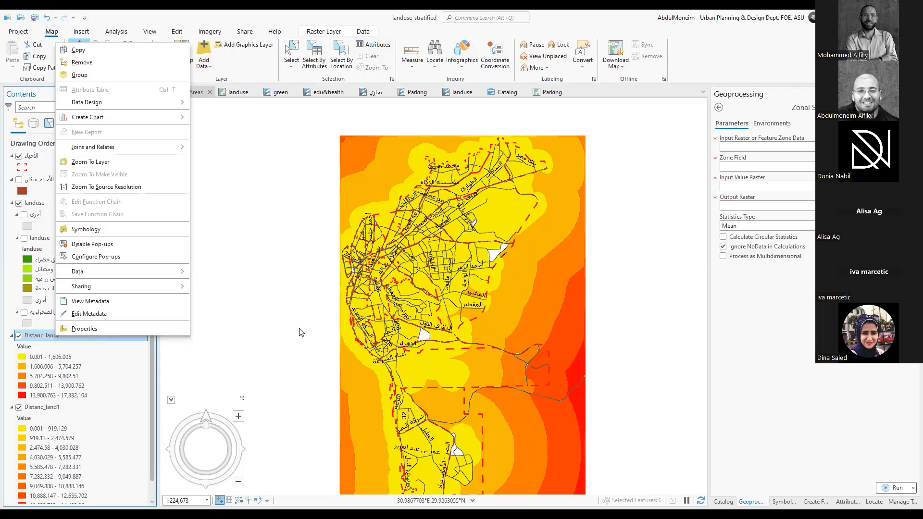
click(383, 199)
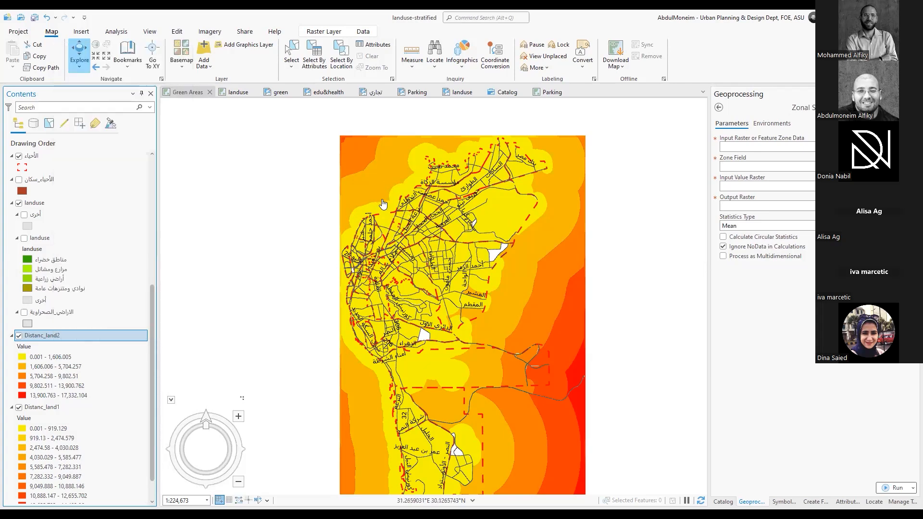
Inspect a Distanc_land2 pixel near the northern district boundary and the attributes of the adjacent الأحياء polygon
scroll(398, 210, up, 2)
scroll(400, 217, up, 3)
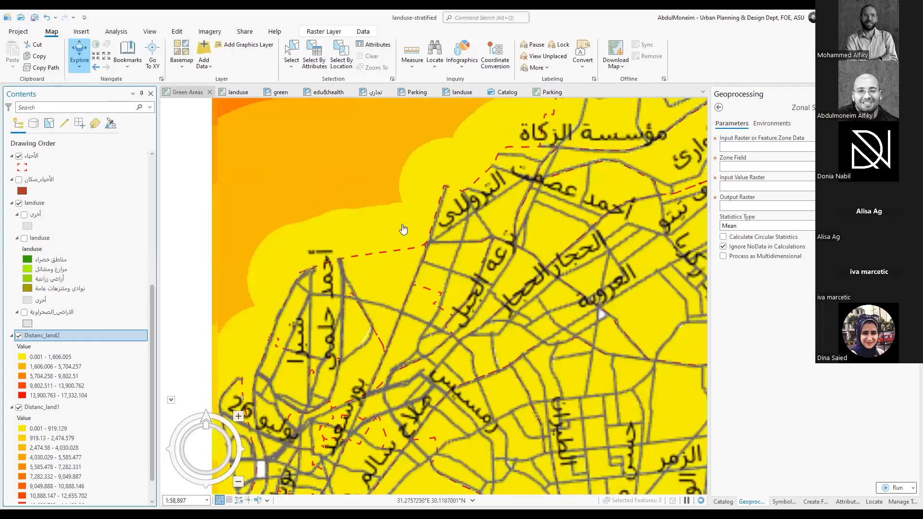
click(403, 228)
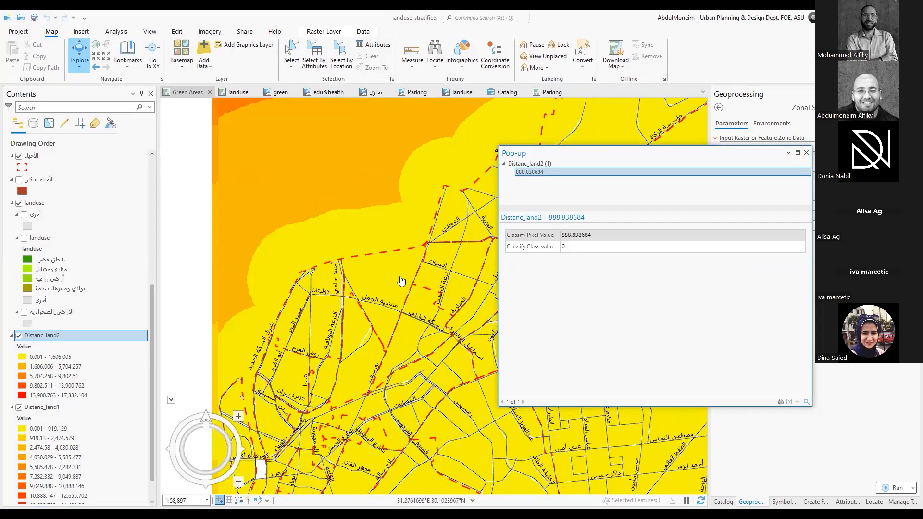
click(381, 291)
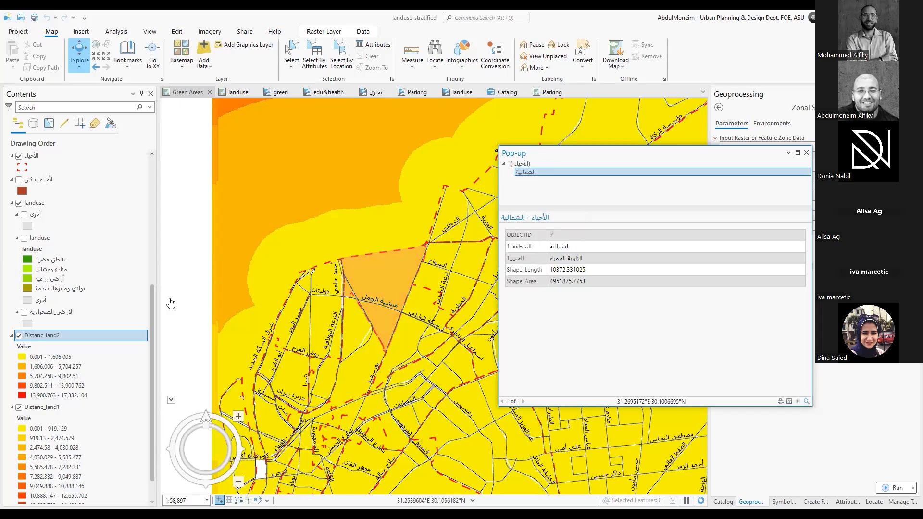
Hide the الأحياء layer and query Distanc_land2 pixel values at several spots in the northern road network
scroll(29, 300, up, 5)
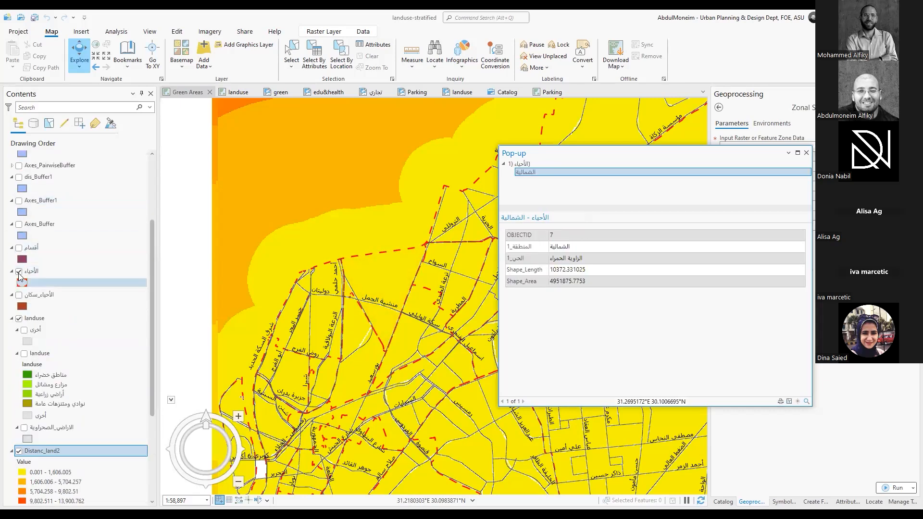
click(18, 272)
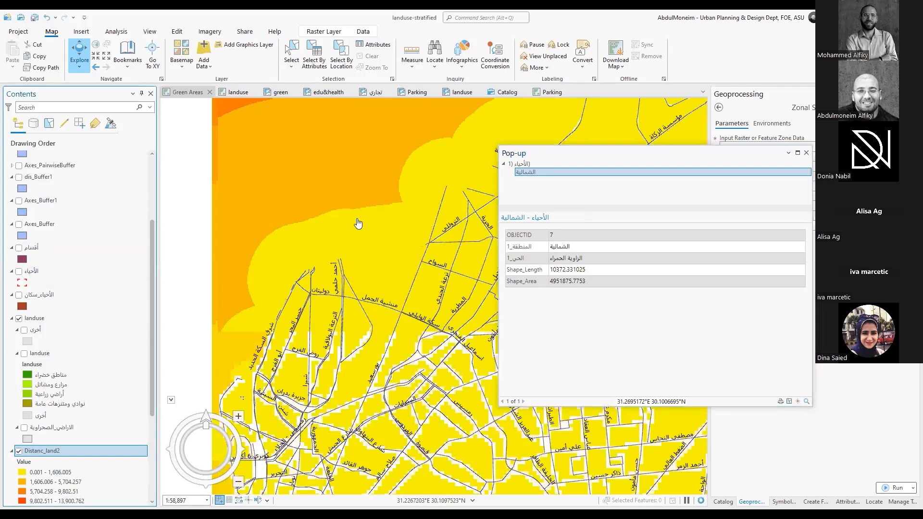
click(414, 239)
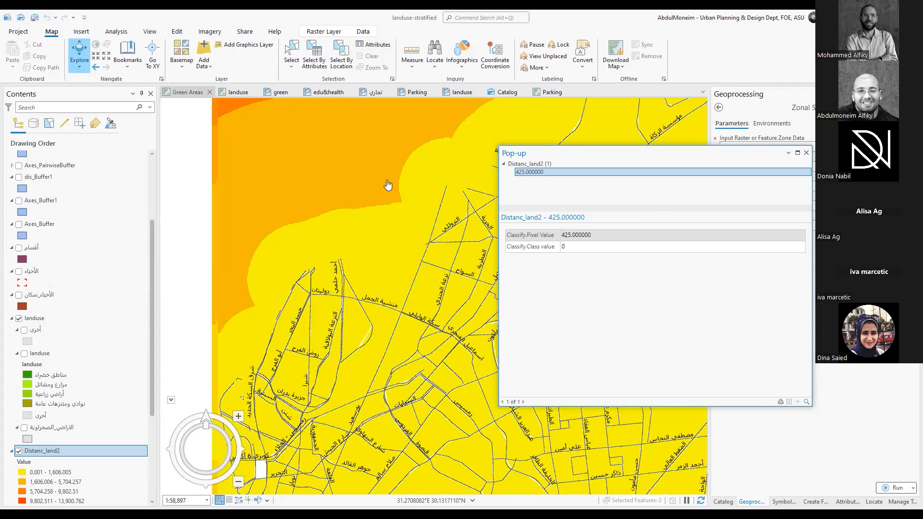
click(420, 353)
click(432, 346)
click(435, 369)
Query Distanc_land2 pixel values between and beside roads at close range, return to the whole raster and close the pop-up
scroll(447, 371, up, 5)
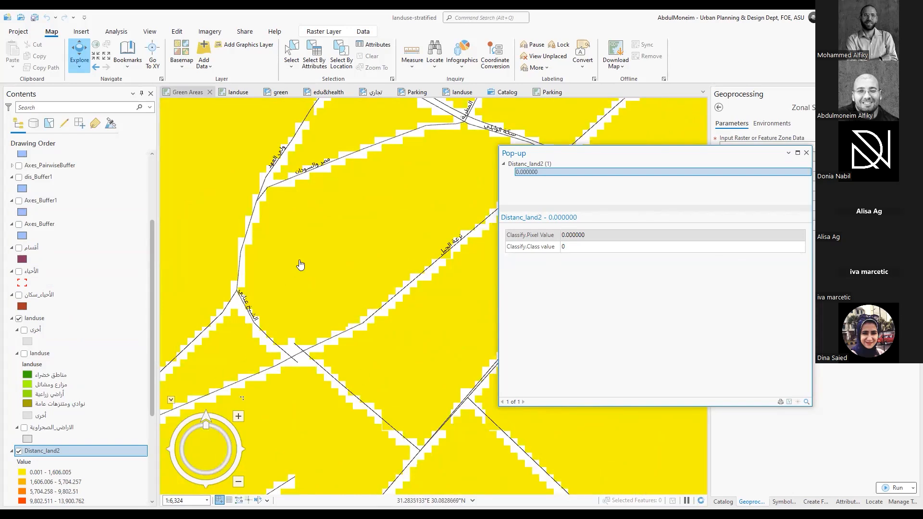
click(377, 224)
click(254, 234)
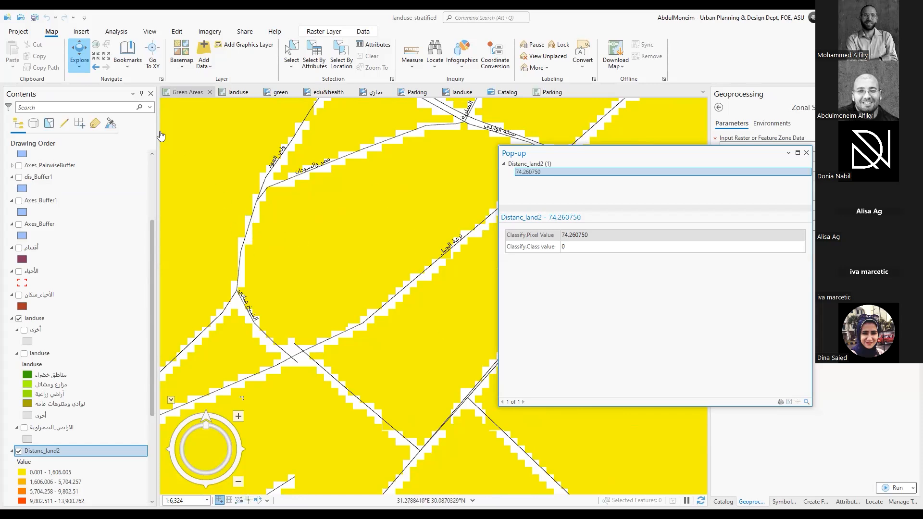
scroll(261, 199, down, 4)
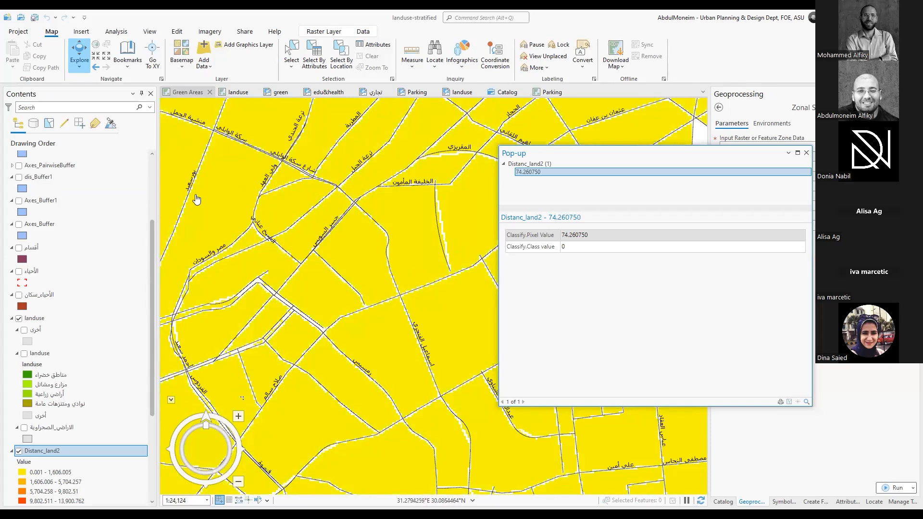
scroll(238, 189, down, 1)
drag(239, 189, 413, 261)
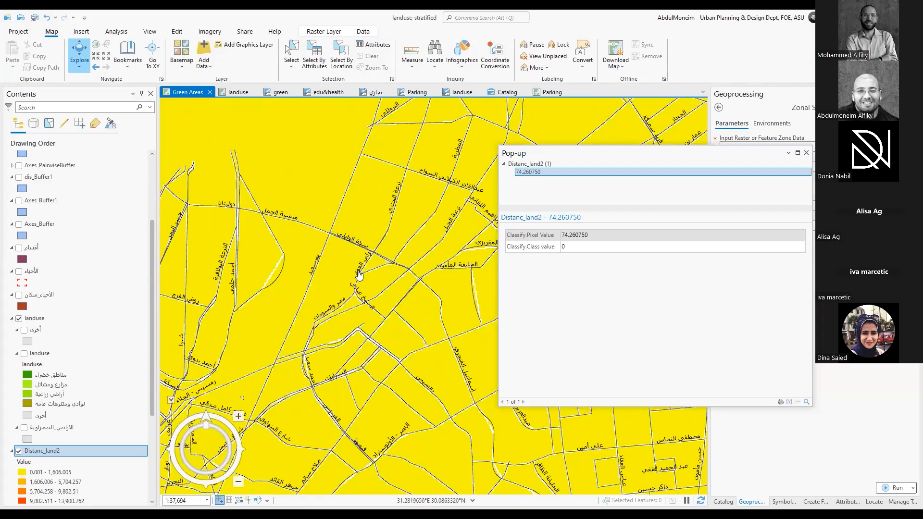
scroll(383, 285, down, 5)
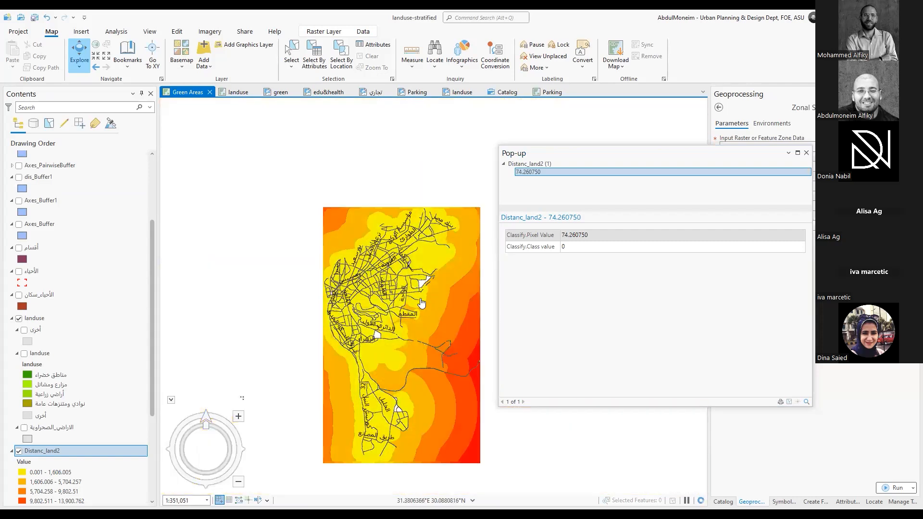
scroll(408, 259, up, 1)
drag(437, 204, 436, 221)
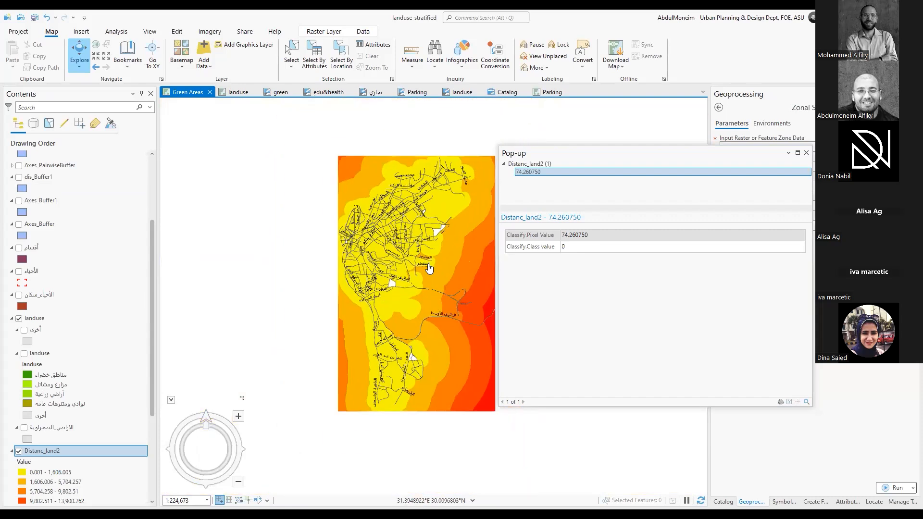
click(806, 153)
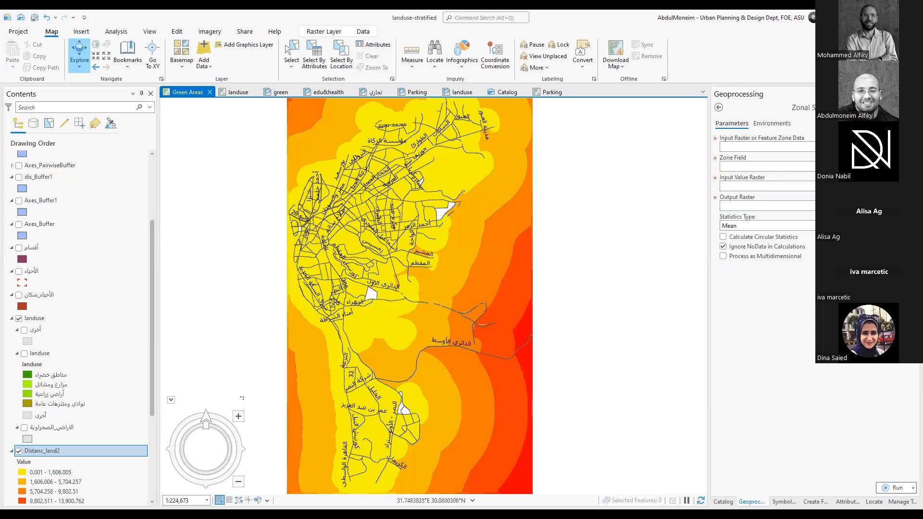
Set the Zonal Statistics inputs: الأحياء as the zone data, الحي_1 as the zone field and Distanc_land2 as the value raster
click(897, 146)
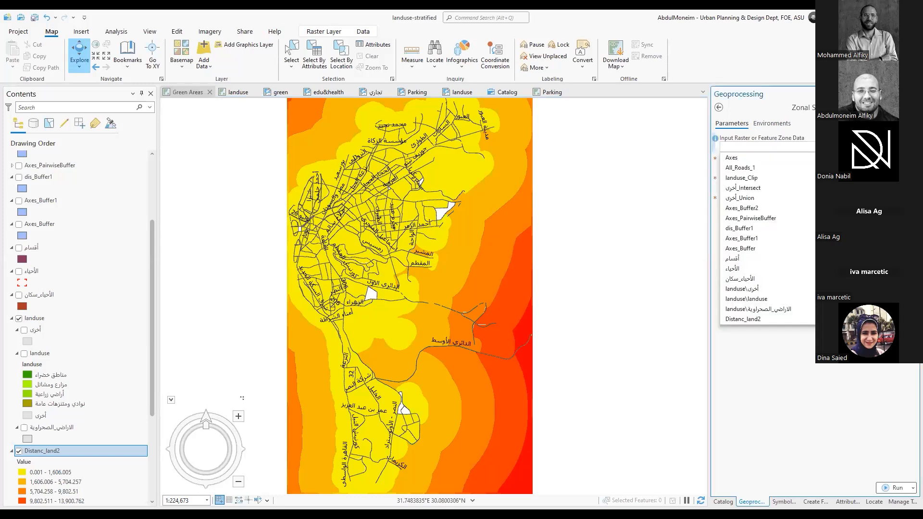
click(759, 268)
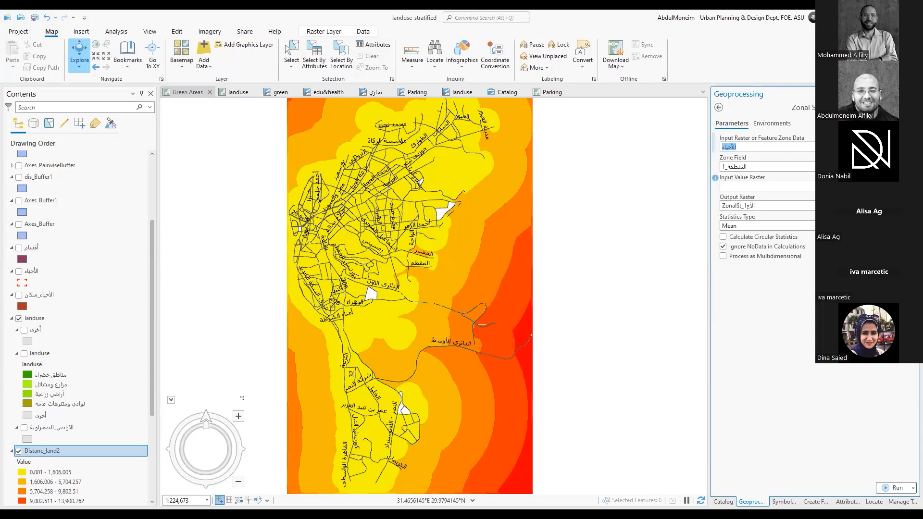
click(892, 186)
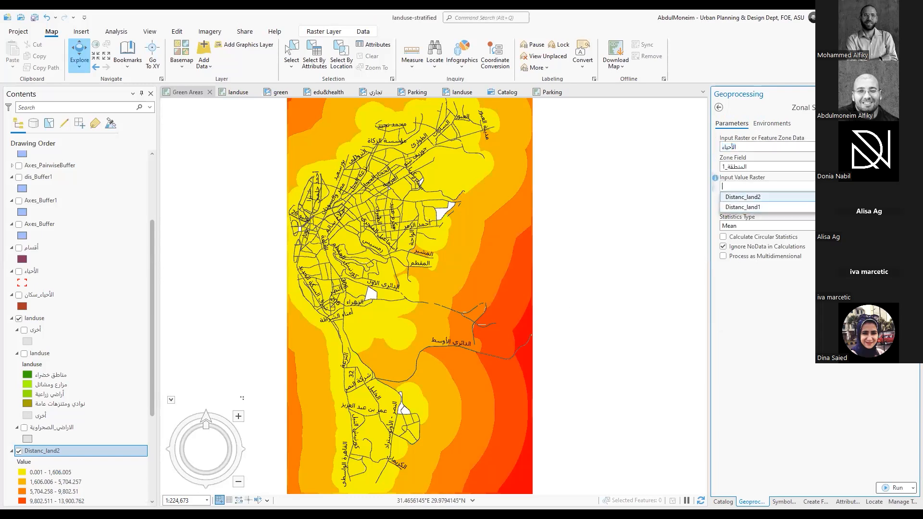
click(875, 196)
click(910, 166)
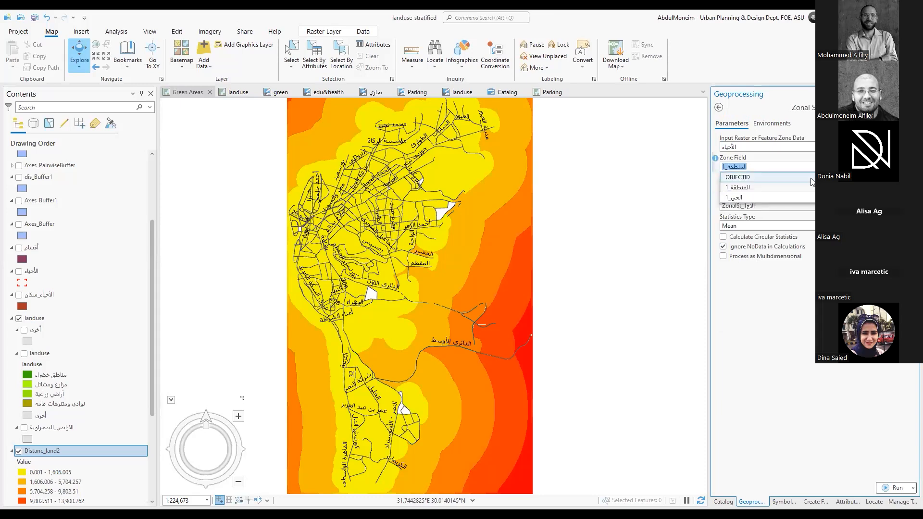
click(768, 198)
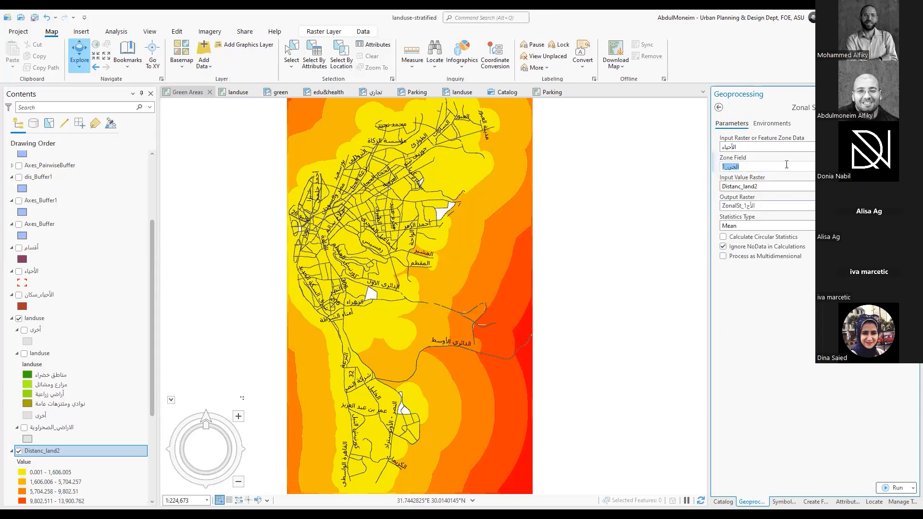
click(750, 146)
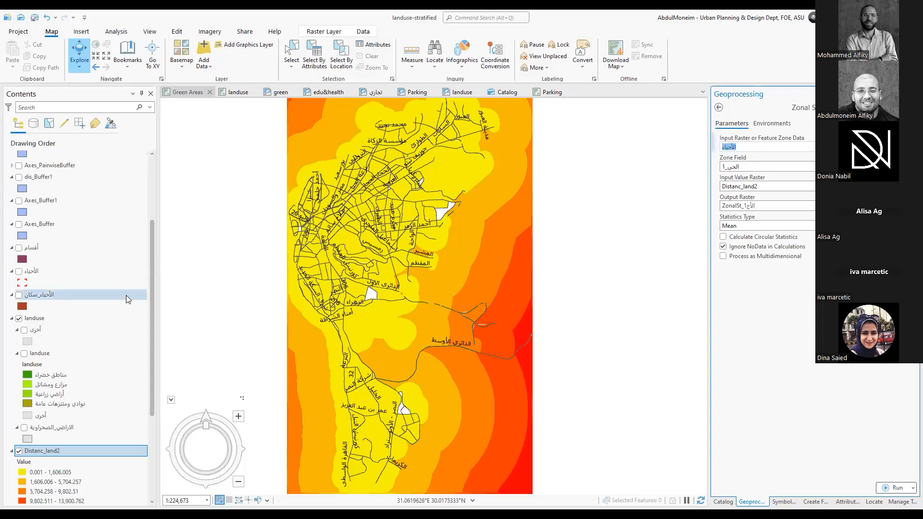
Show the الأحياء district boundaries over the distance raster and hide the Axes road layer
click(19, 271)
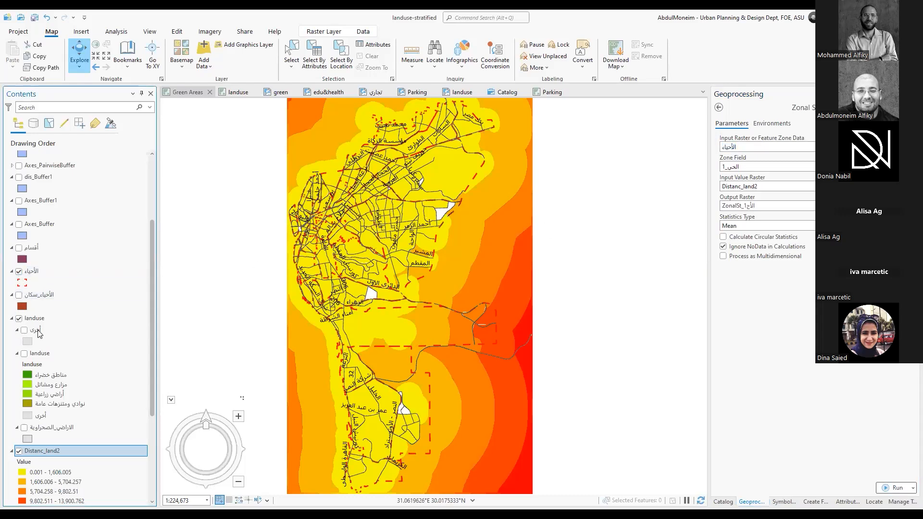
scroll(38, 333, up, 5)
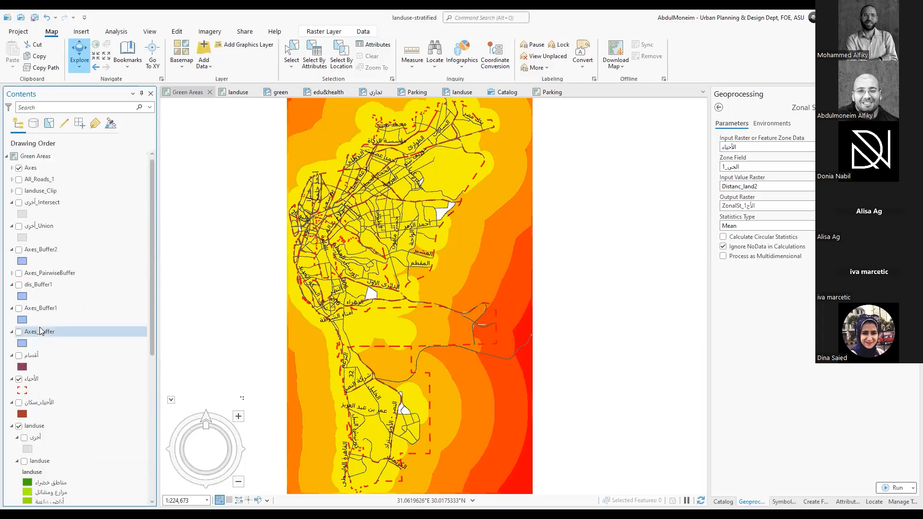
click(19, 168)
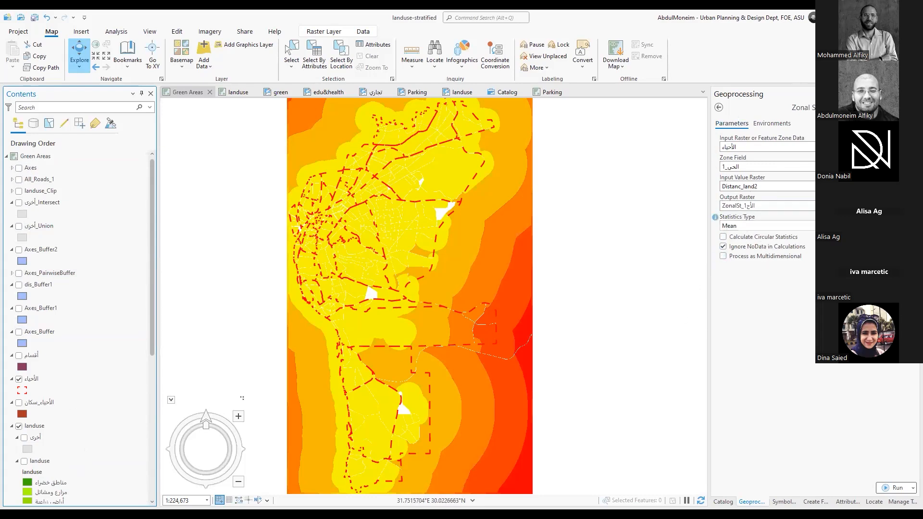
Choose Mean as the statistics type and run Zonal Statistics
click(764, 225)
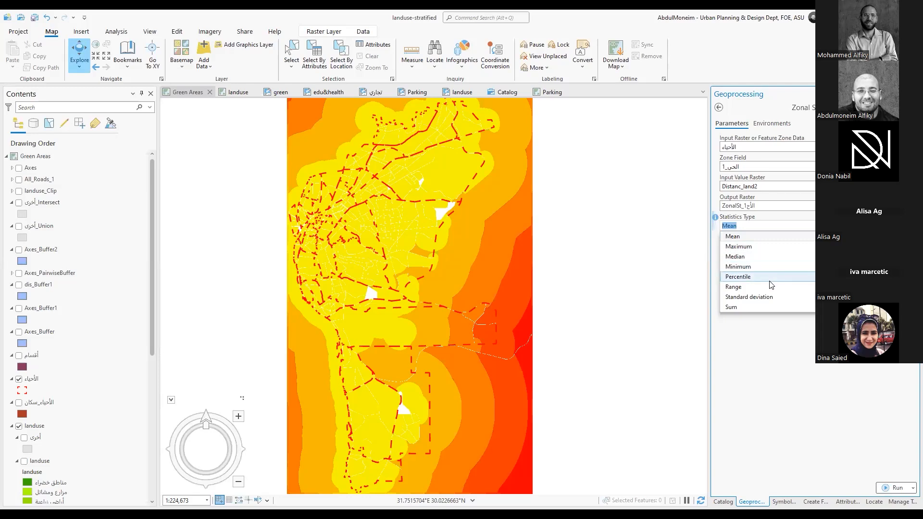
click(743, 237)
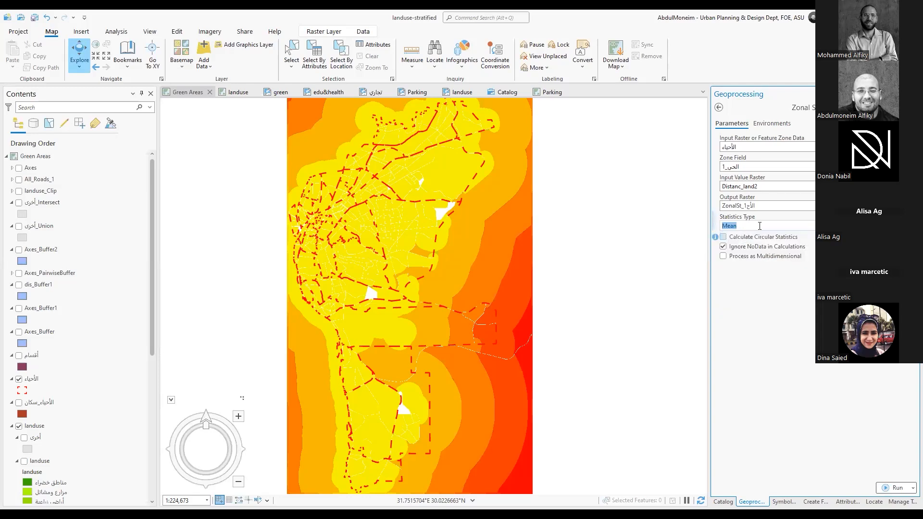
click(873, 378)
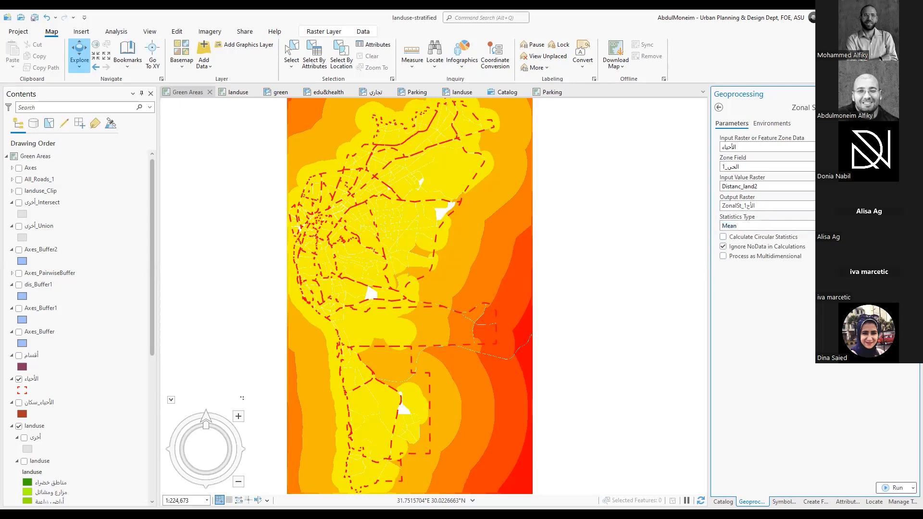
click(895, 487)
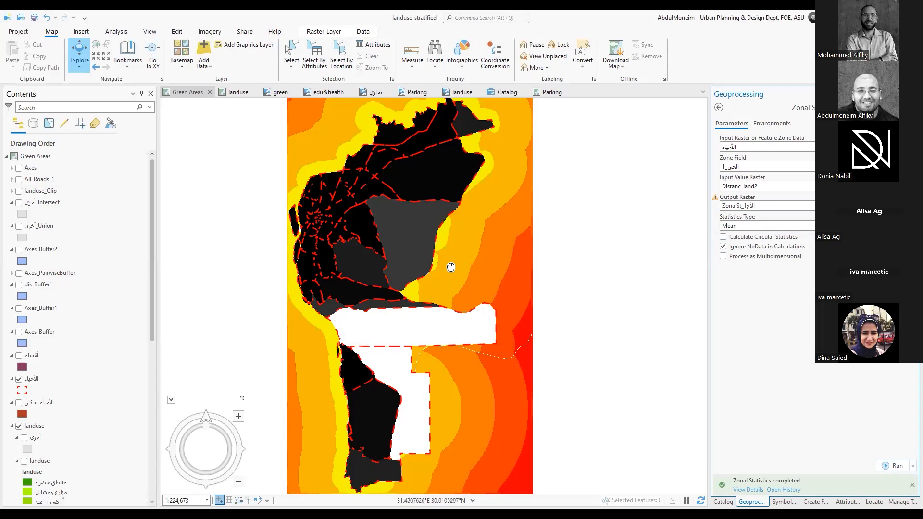
Hide the Distanc_land1 raster, leaving the zonal result displayed over Distanc_land2
click(457, 279)
mouse_move(457, 278)
mouse_down()
mouse_move(480, 358)
mouse_move(447, 287)
mouse_up()
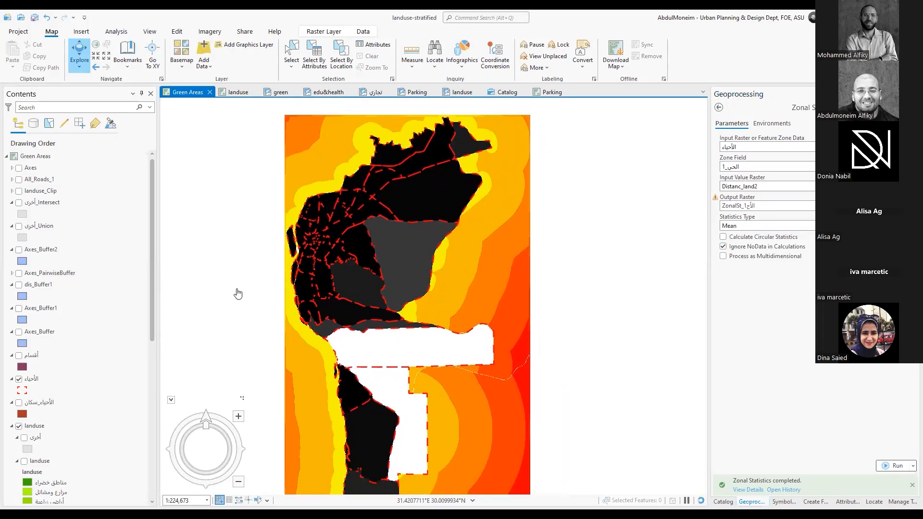
scroll(73, 369, down, 7)
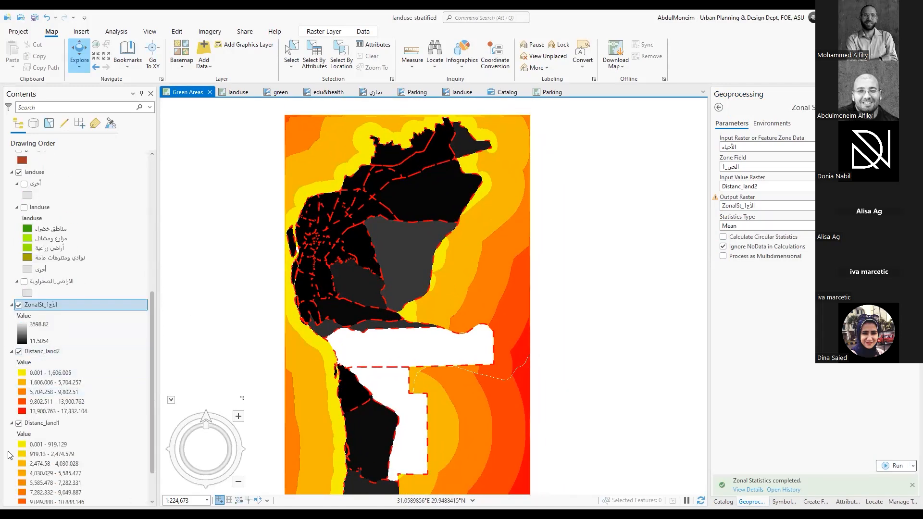
click(18, 424)
click(20, 352)
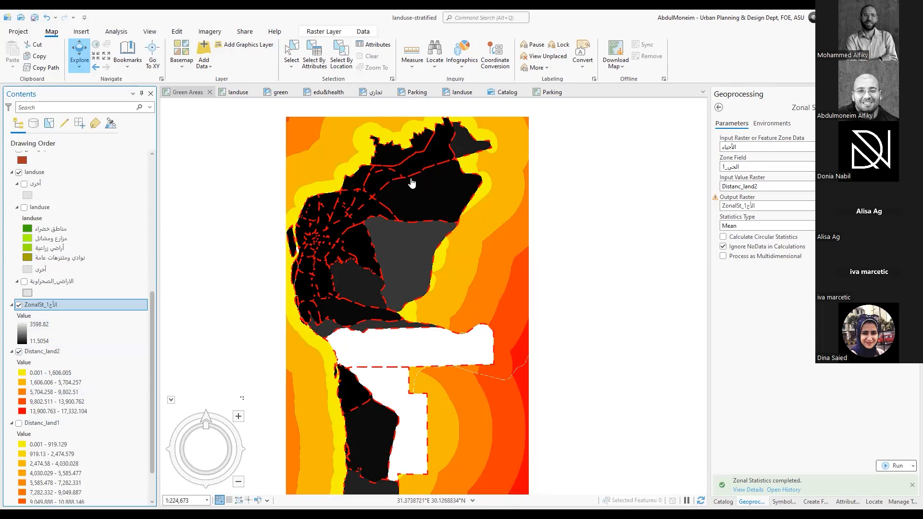
Inspect the attributes of the large الأحياء polygon in the northeast of the zonal result
scroll(413, 180, up, 3)
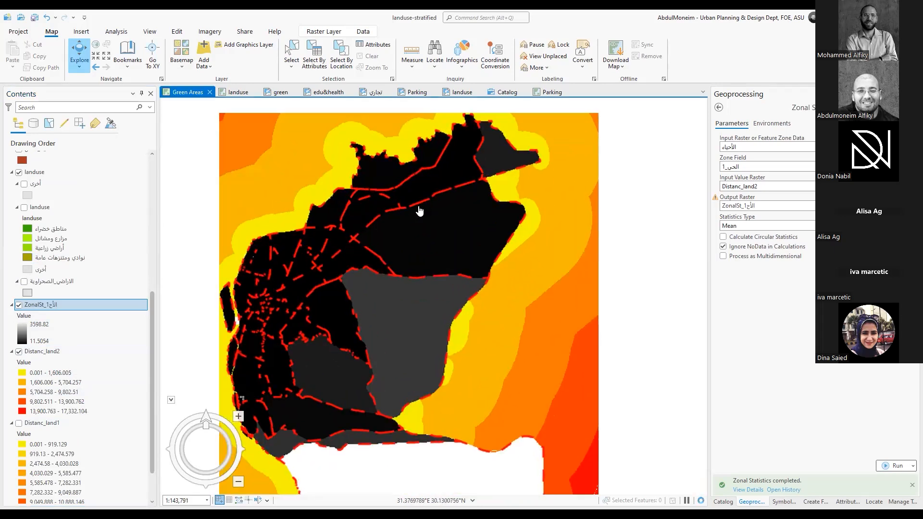
scroll(438, 216, up, 6)
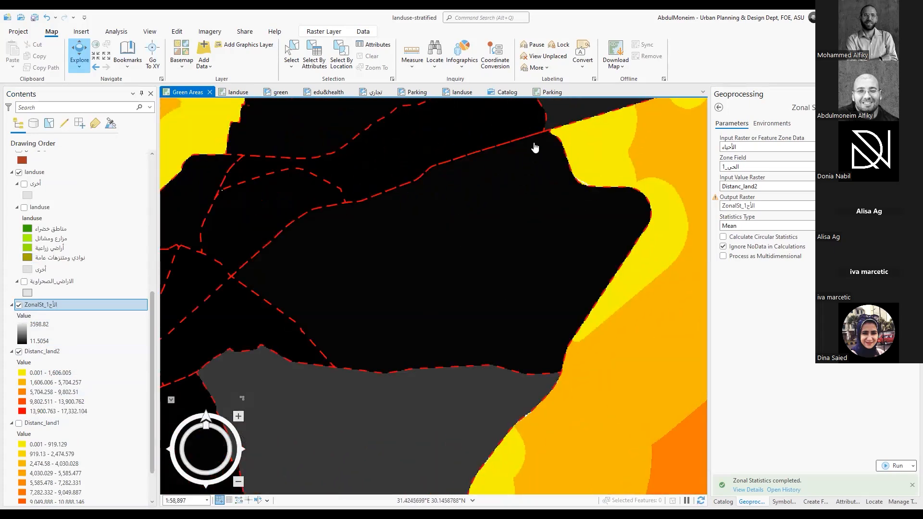
click(429, 252)
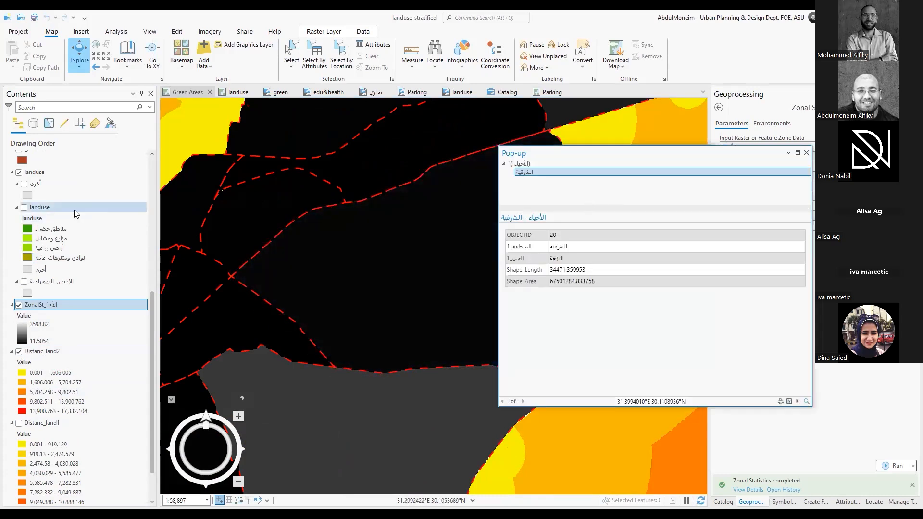
Hide the الأحياء layer and query the zonal raster's pixel value in the same northeastern district
scroll(34, 274, up, 5)
scroll(34, 273, up, 1)
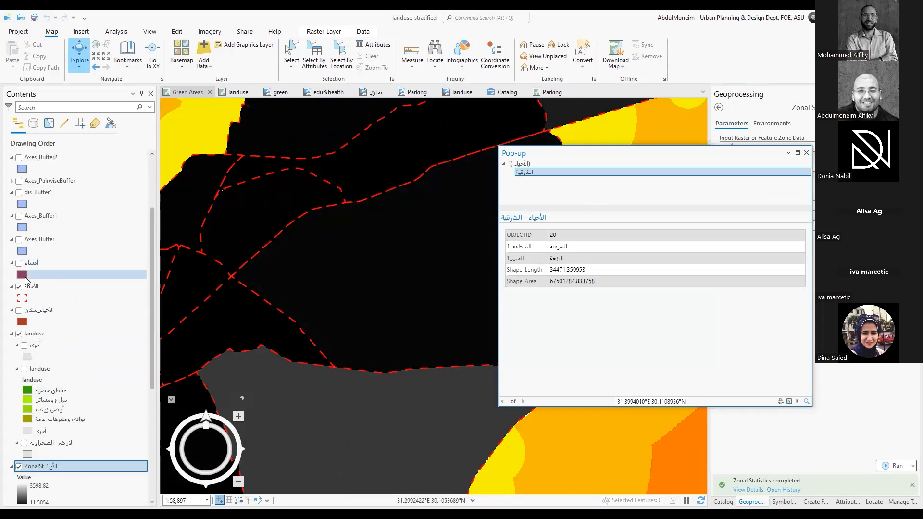
click(19, 287)
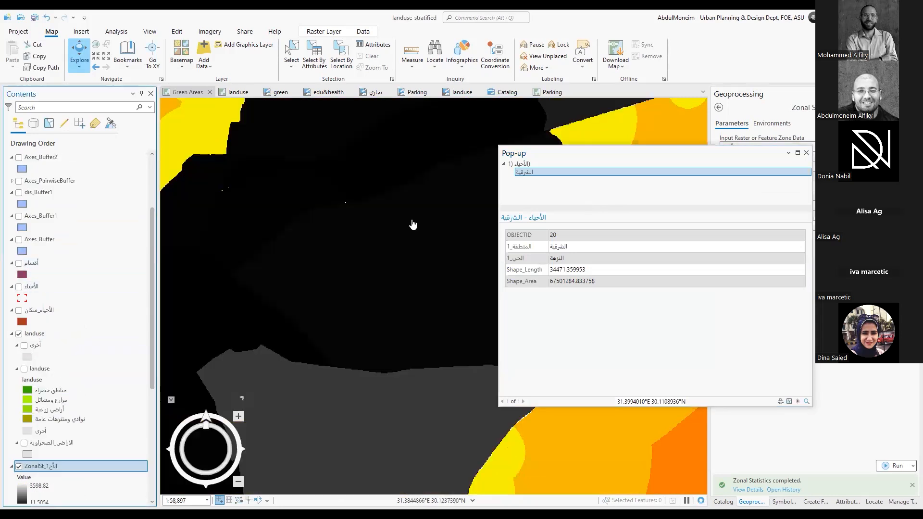
click(412, 224)
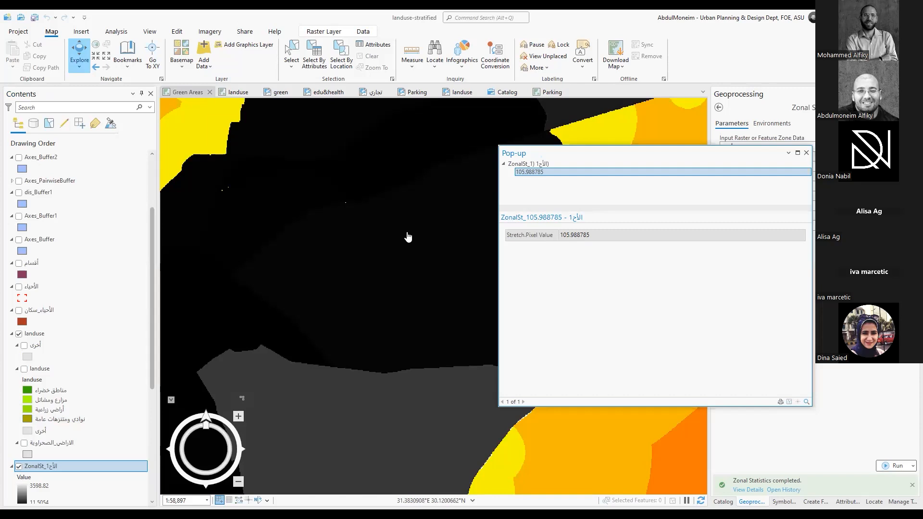
Query the zonal raster's pixel values in other dark districts and the large white southern district, and close the pop-up
scroll(454, 231, down, 2)
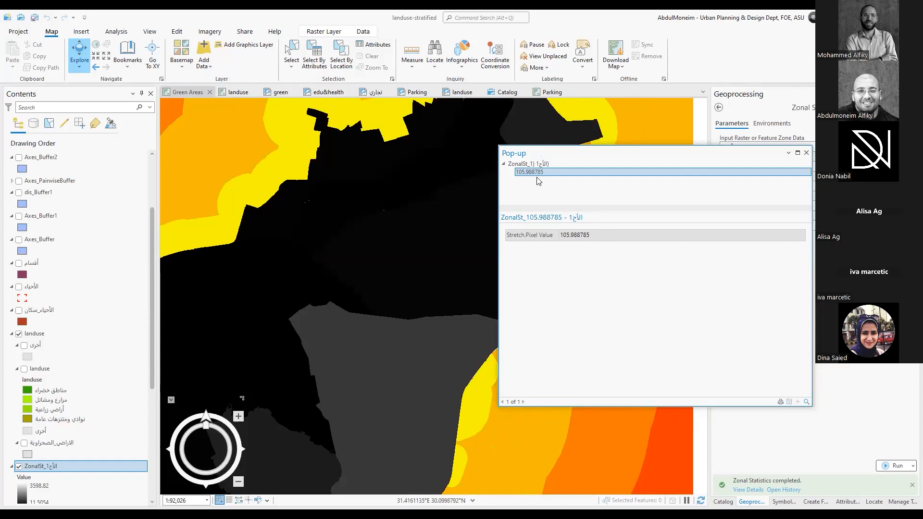
click(552, 140)
click(356, 201)
scroll(356, 202, down, 3)
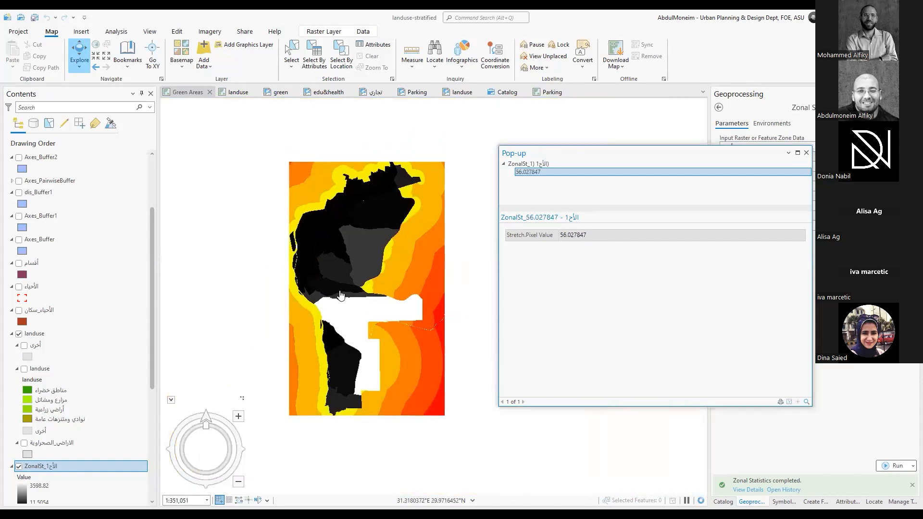
scroll(370, 350, up, 2)
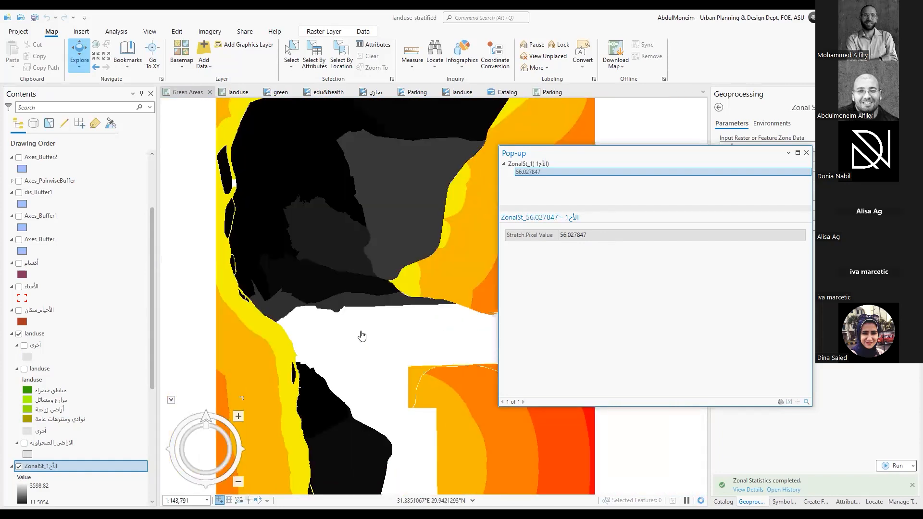
click(362, 331)
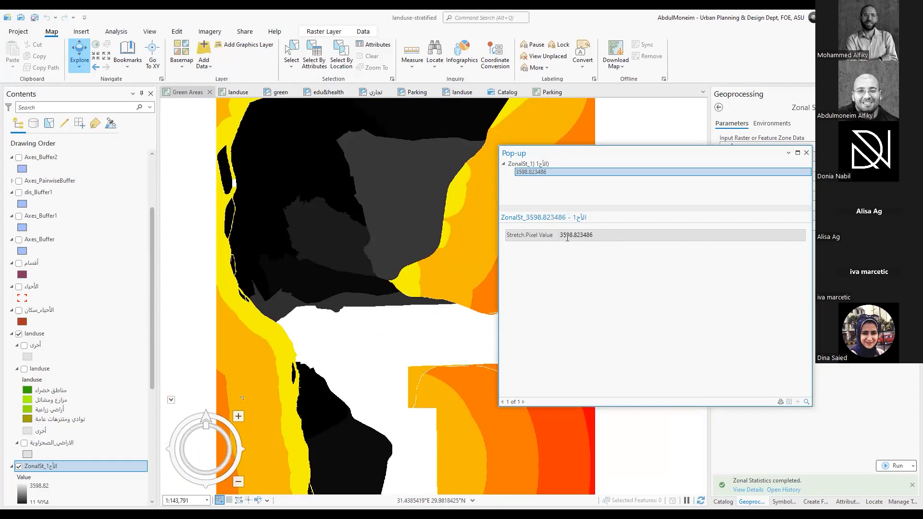
click(329, 237)
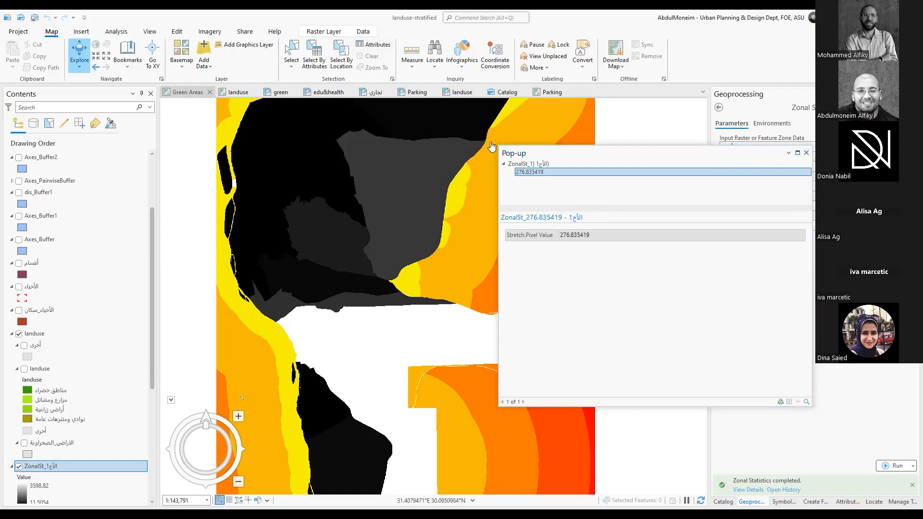
click(806, 153)
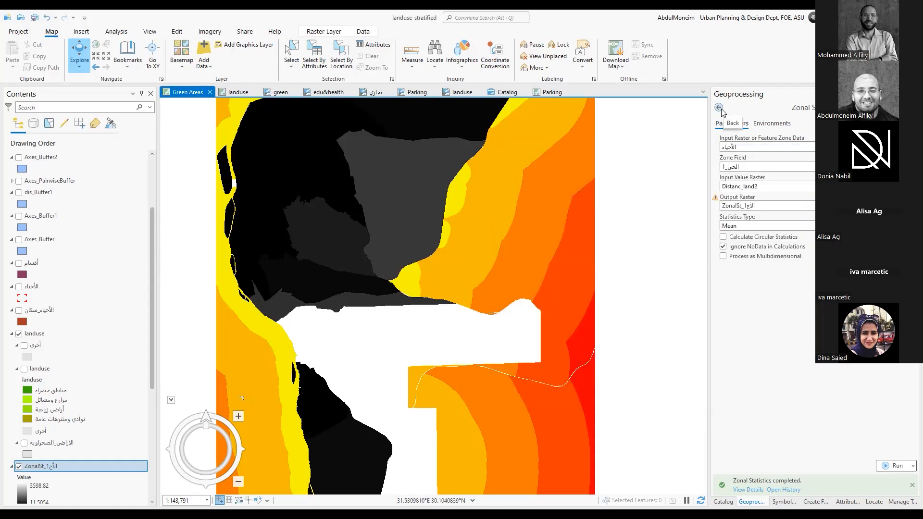
Look at the parameters of the Focal Statistics tool in the Neighborhood toolset and return to the toolbox list
click(720, 109)
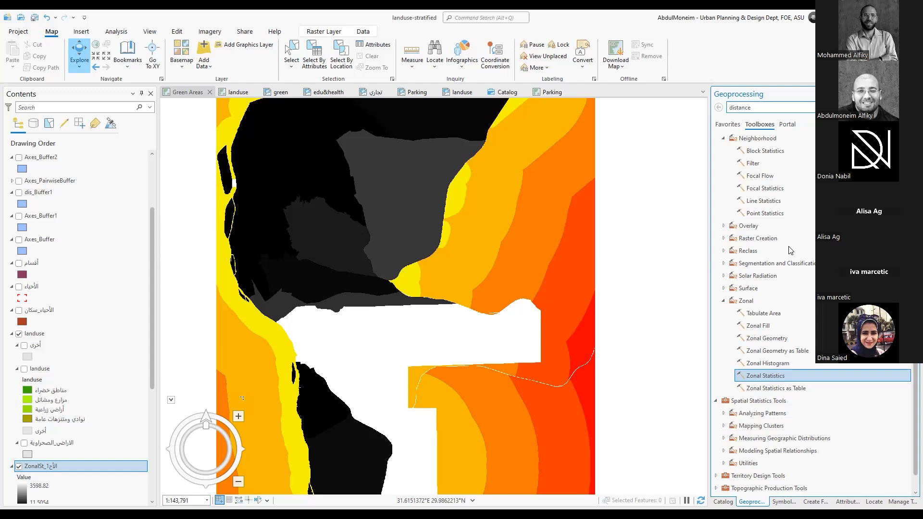
double_click(767, 189)
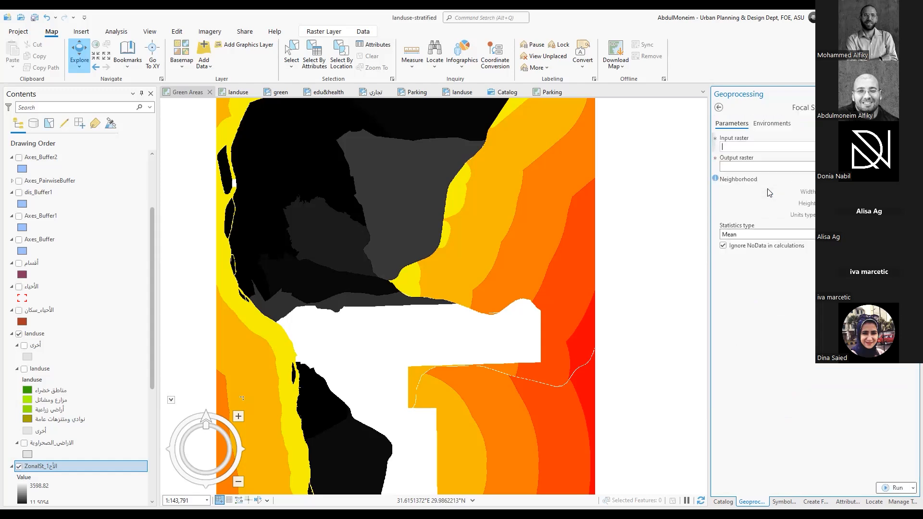
click(718, 107)
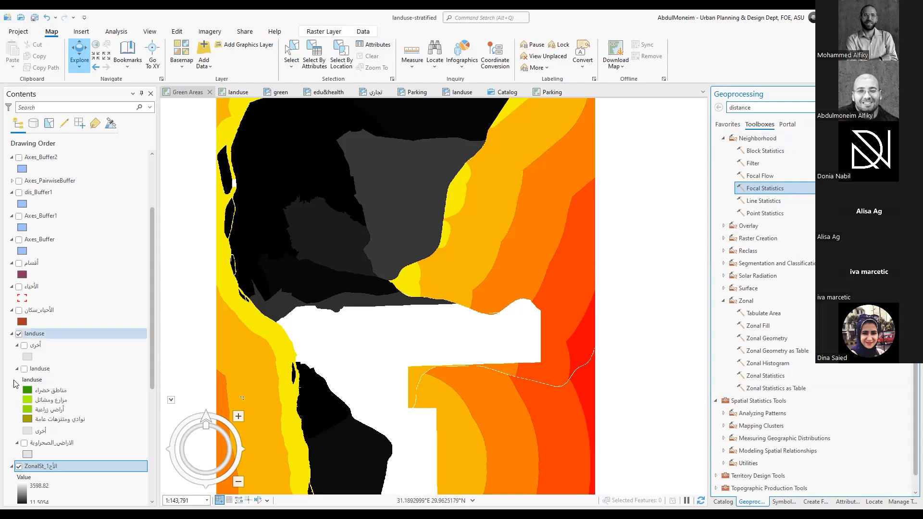
Hide the zonal statistics raster and the Distanc_land2 raster
click(19, 467)
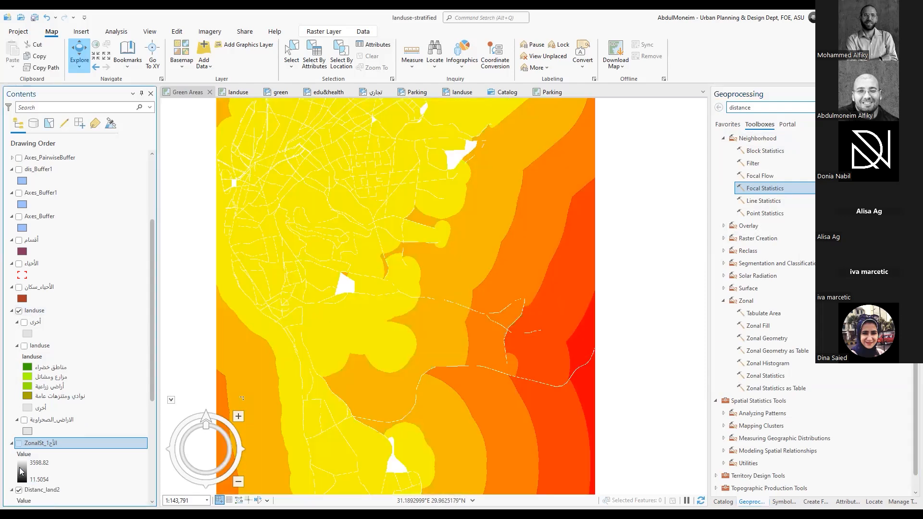
scroll(21, 433, down, 3)
click(19, 397)
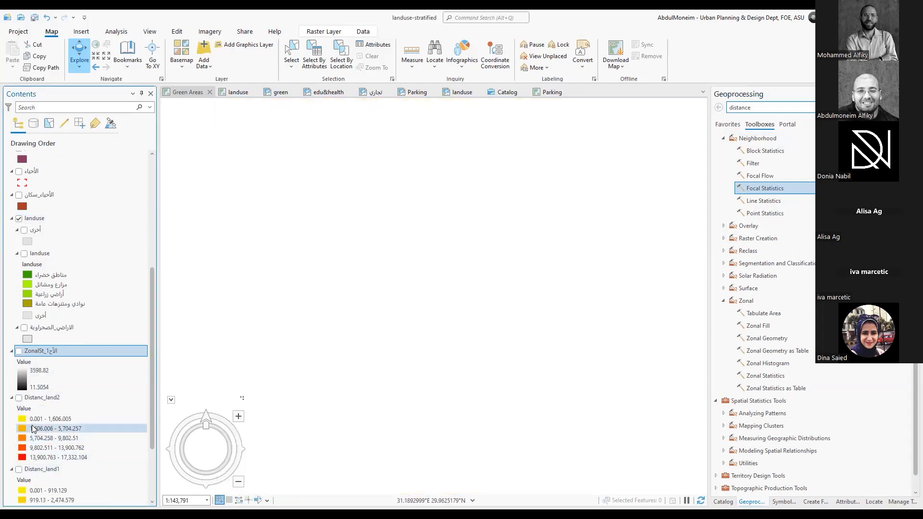
Show the أخرى, landuse and الاراضي_الصحراوية sublayers of the landuse group
scroll(22, 425, up, 3)
click(24, 368)
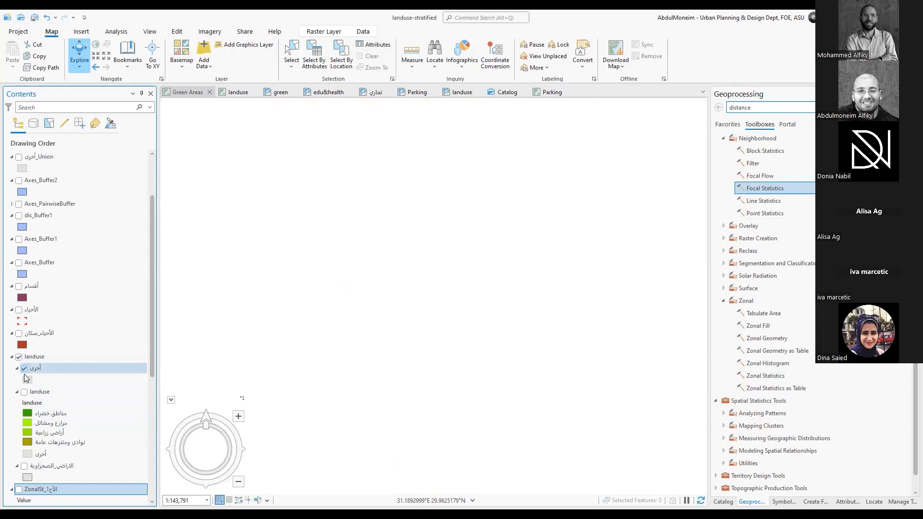
click(24, 392)
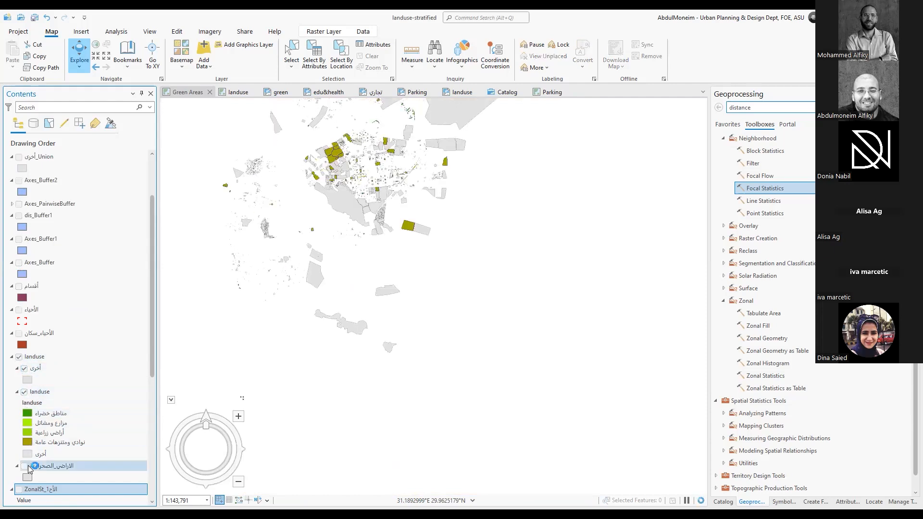
click(24, 465)
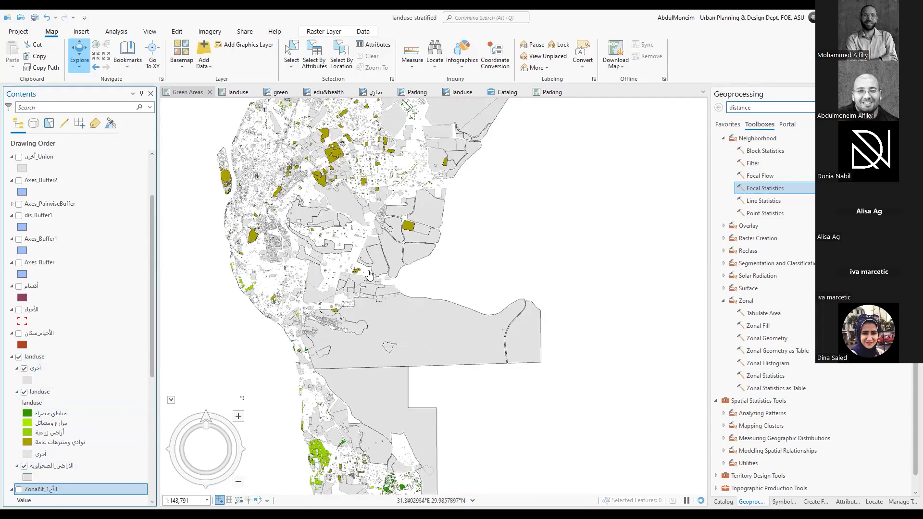
Display the الأحياء district boundaries over the land-use polygons in the northern part of the city
scroll(367, 272, down, 3)
drag(366, 256, 446, 290)
scroll(446, 290, up, 3)
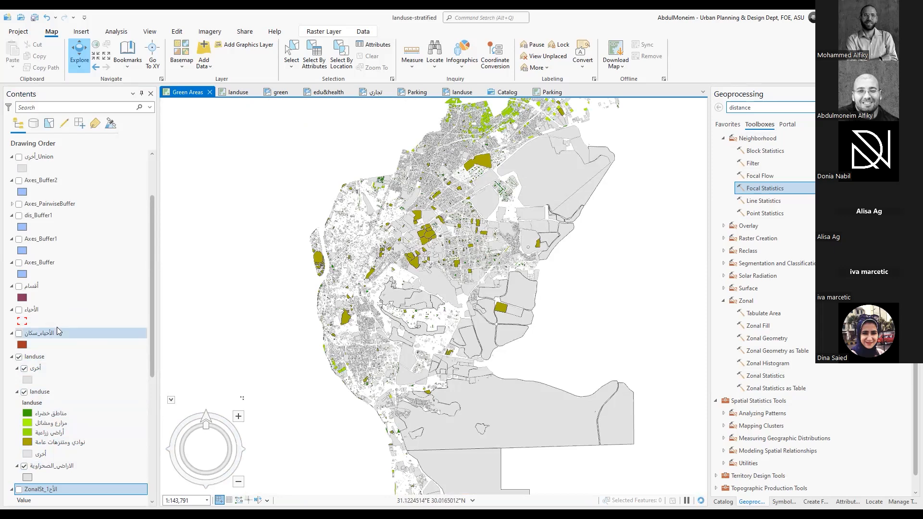
click(19, 310)
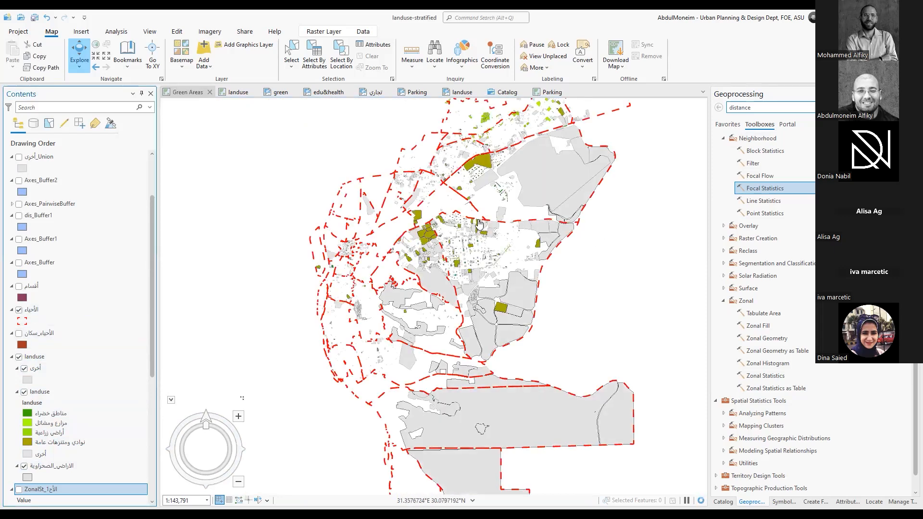
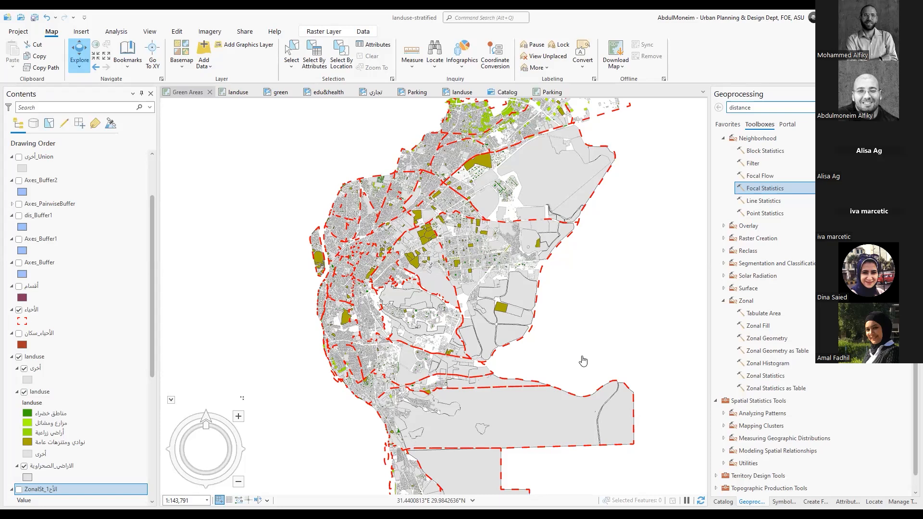
Look through the toolbox list and examine the Raster Processing tools in the Raster toolset of Data Management Tools
scroll(796, 269, up, 5)
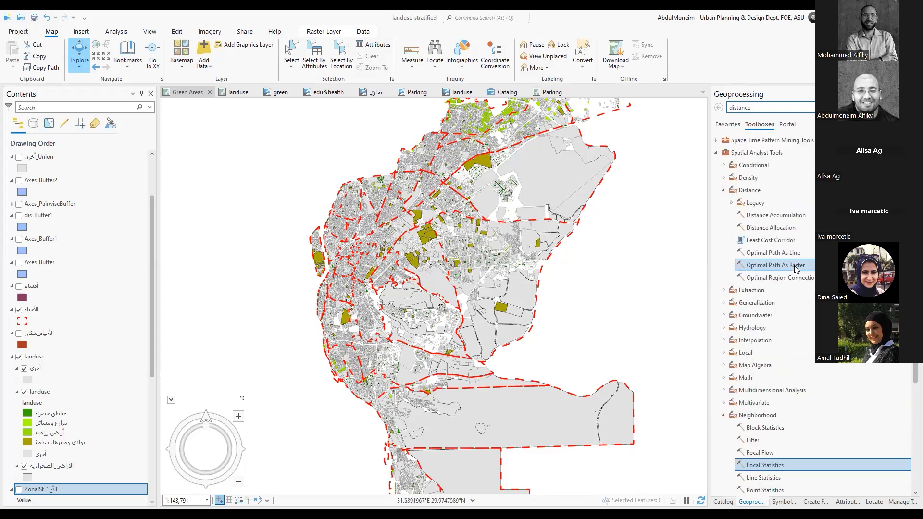
scroll(796, 269, up, 4)
scroll(797, 269, up, 6)
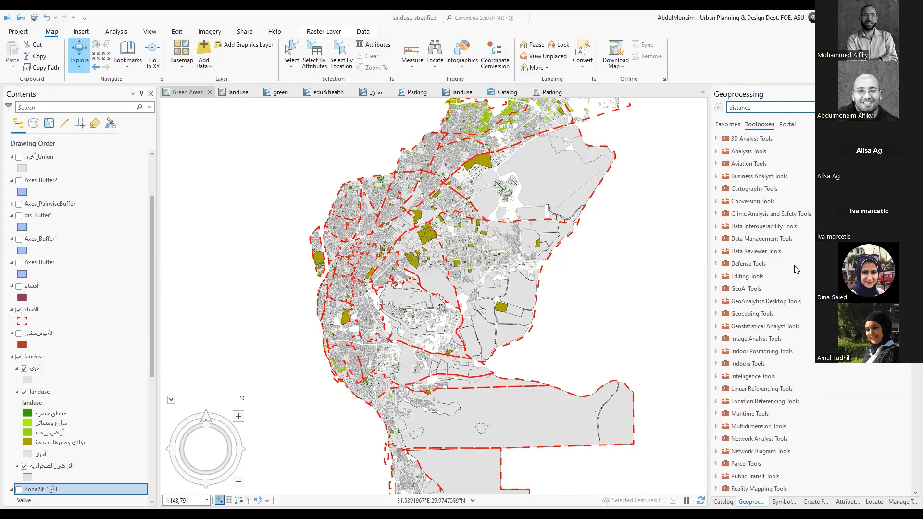
scroll(718, 240, down, 9)
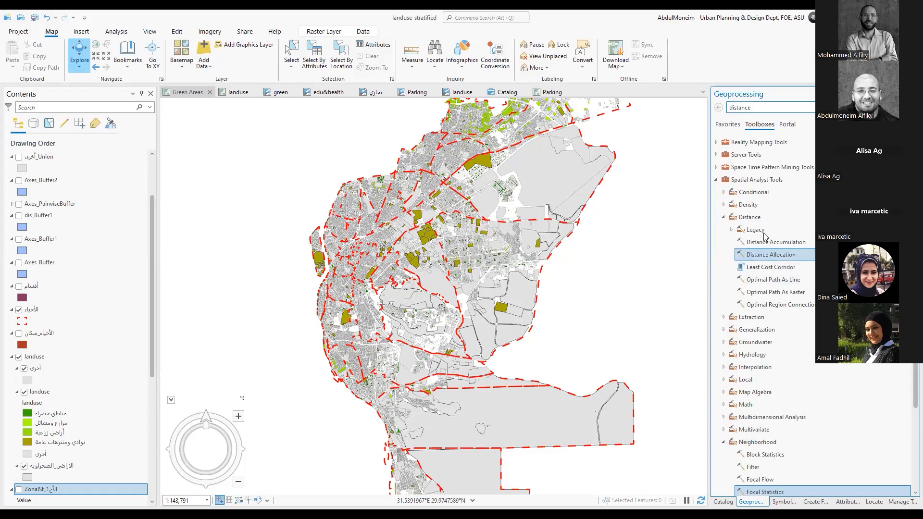
scroll(763, 240, up, 15)
scroll(764, 236, up, 6)
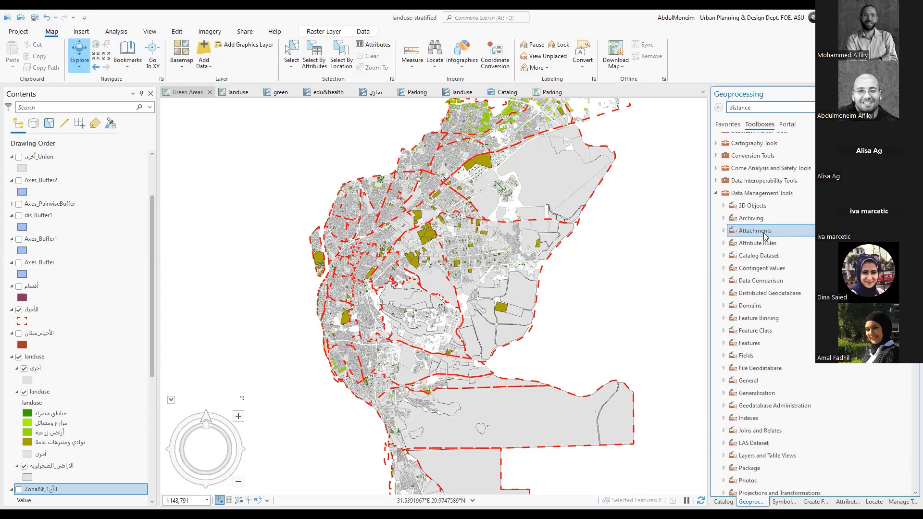
scroll(748, 280, down, 3)
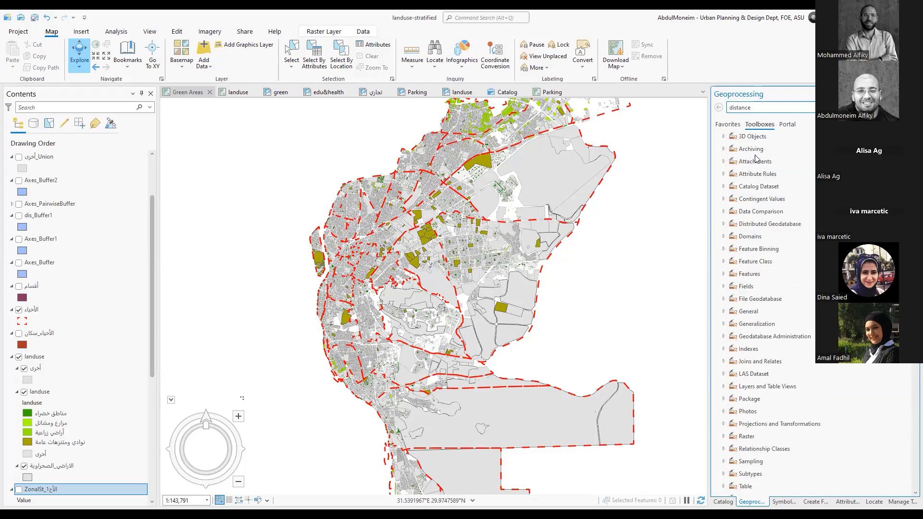
click(761, 211)
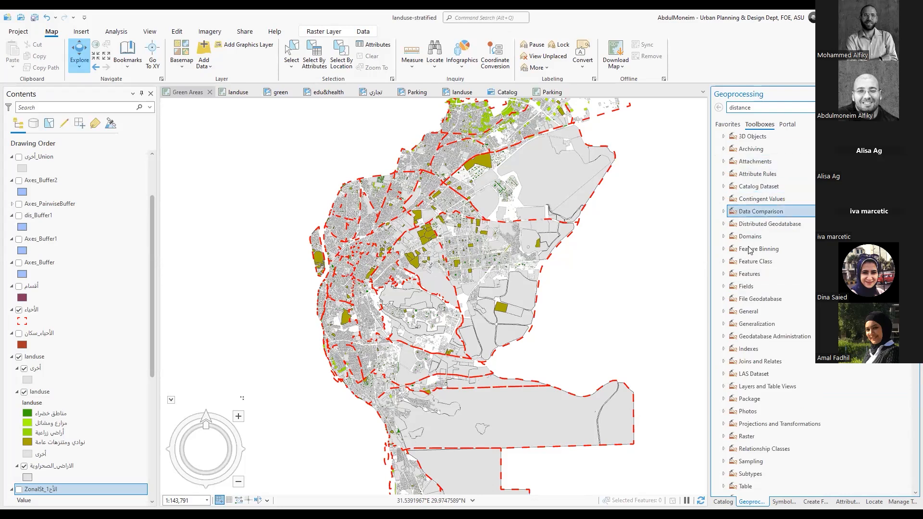
click(724, 436)
scroll(752, 388, down, 5)
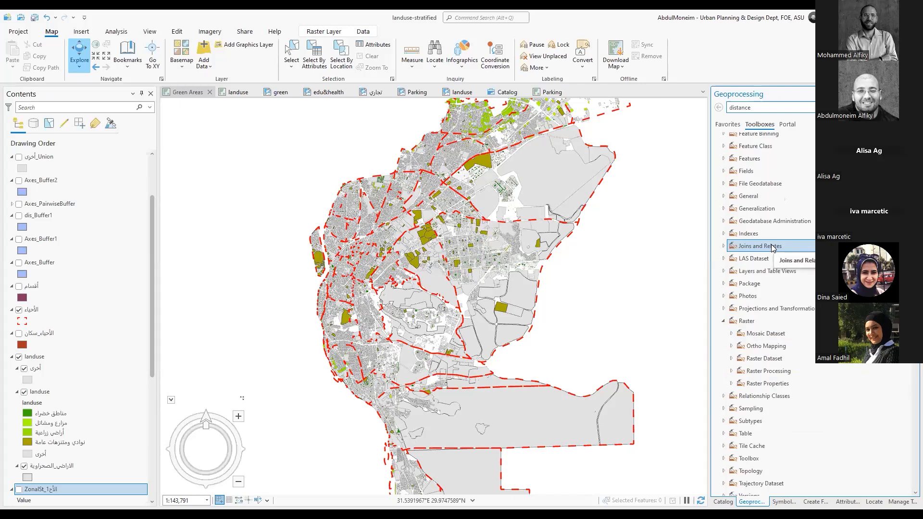
click(731, 371)
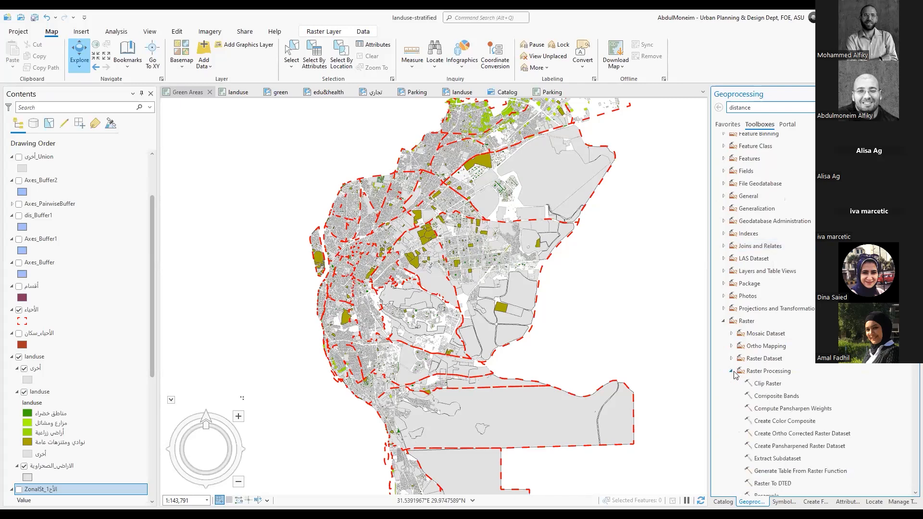
scroll(733, 375, down, 2)
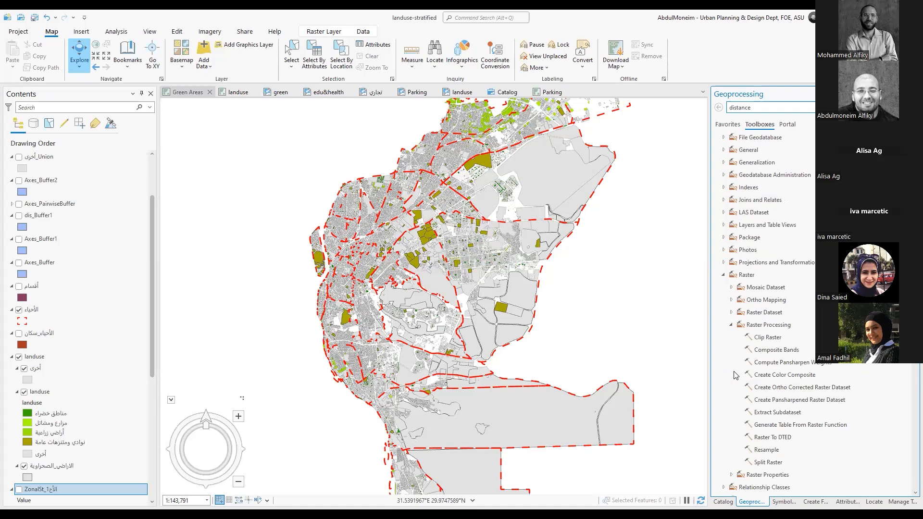
click(731, 325)
Search the geoprocessing tools for "polygon to raster" and open the Polygon to Raster tool
click(774, 107)
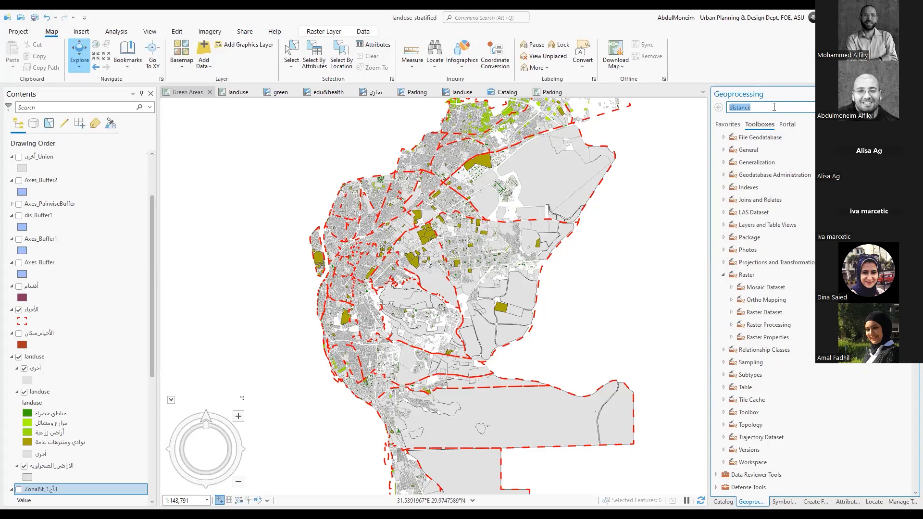
text(polygon to raster)
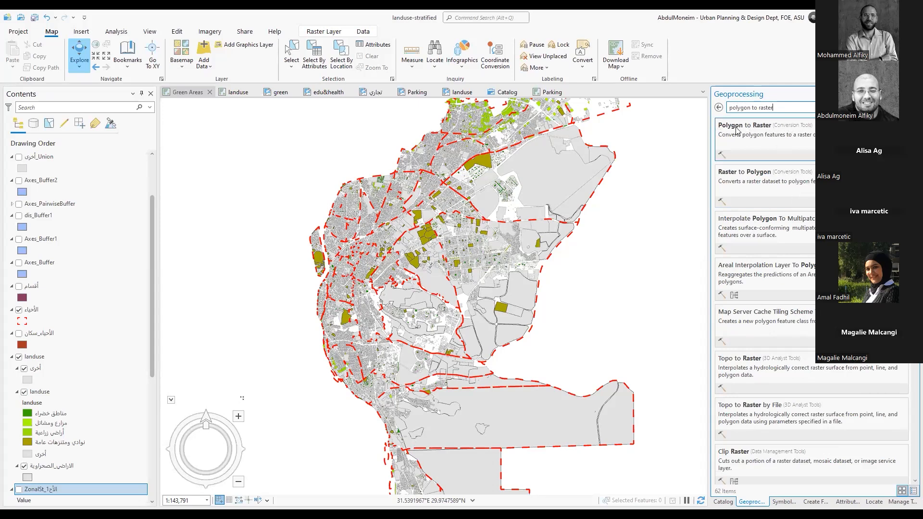
click(802, 127)
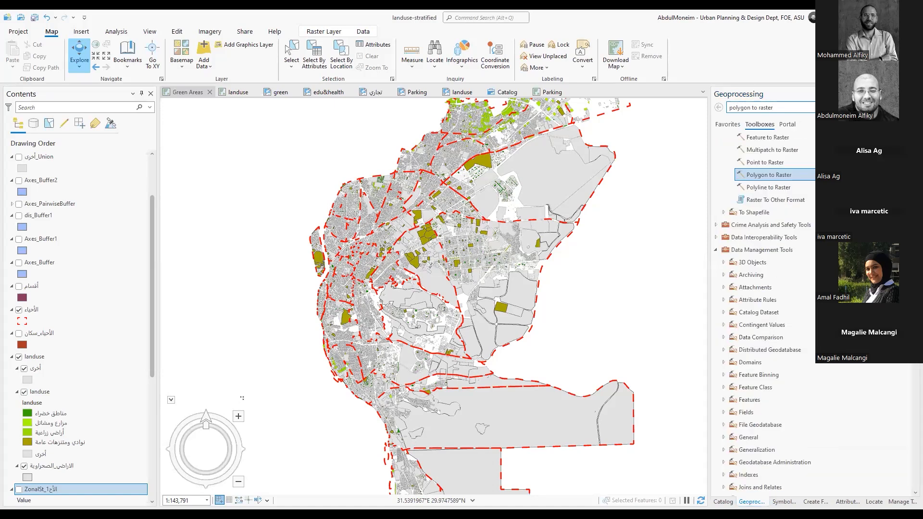
scroll(807, 177, up, 1)
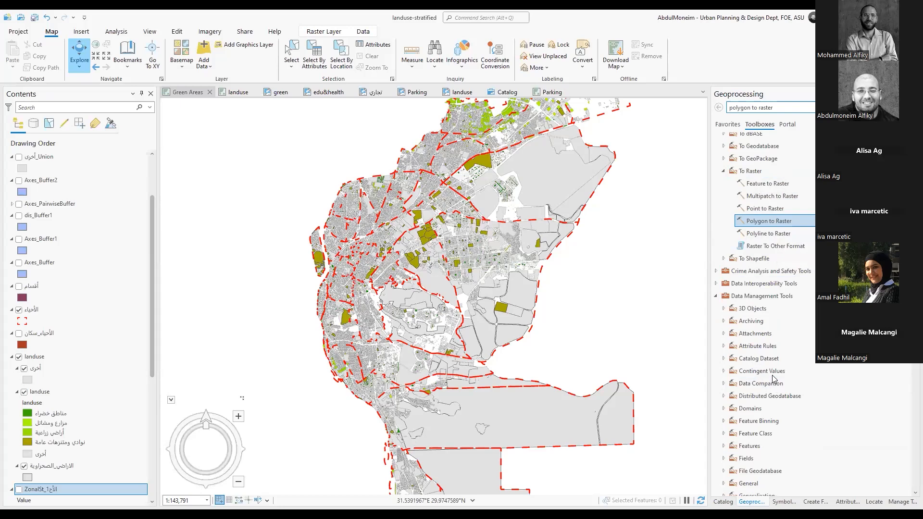
double_click(764, 222)
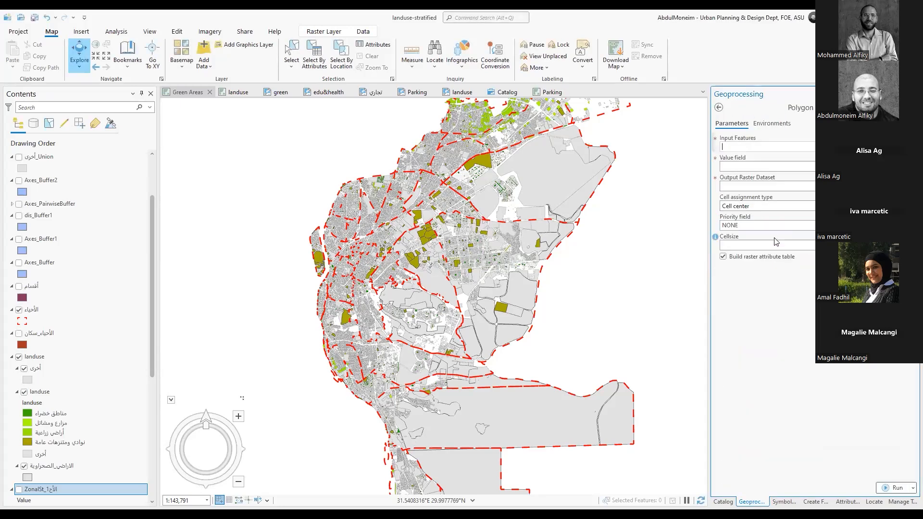
Set the landuse sublayer of the landuse group as the input features and OBJECTID_1 as the value field
click(765, 148)
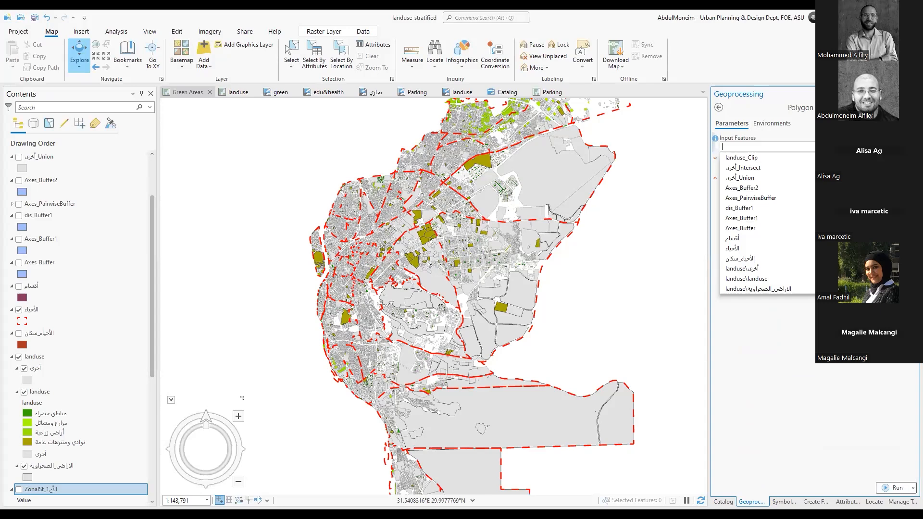
click(766, 279)
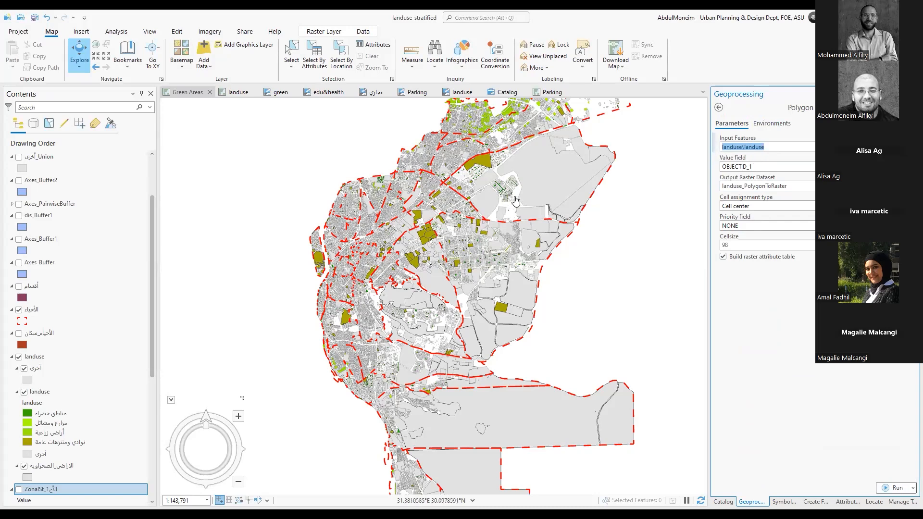
scroll(49, 389, down, 8)
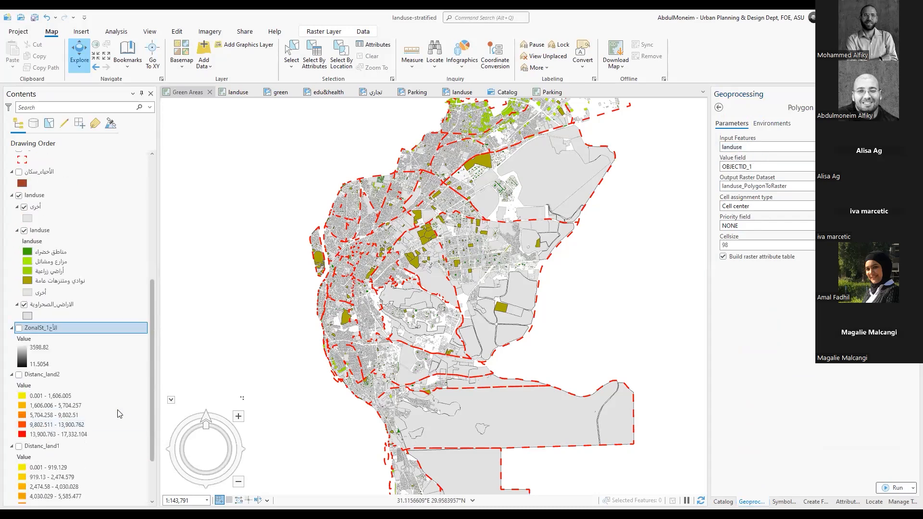
scroll(50, 388, up, 5)
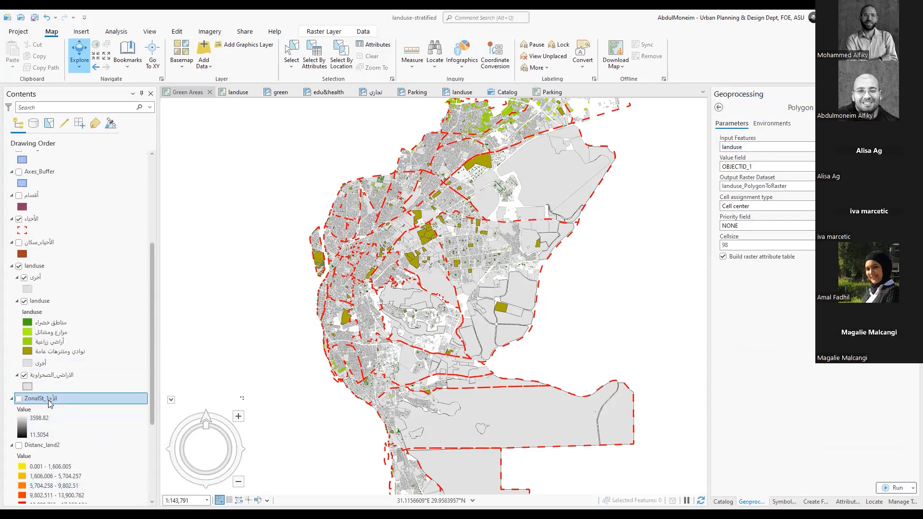
right_click(50, 403)
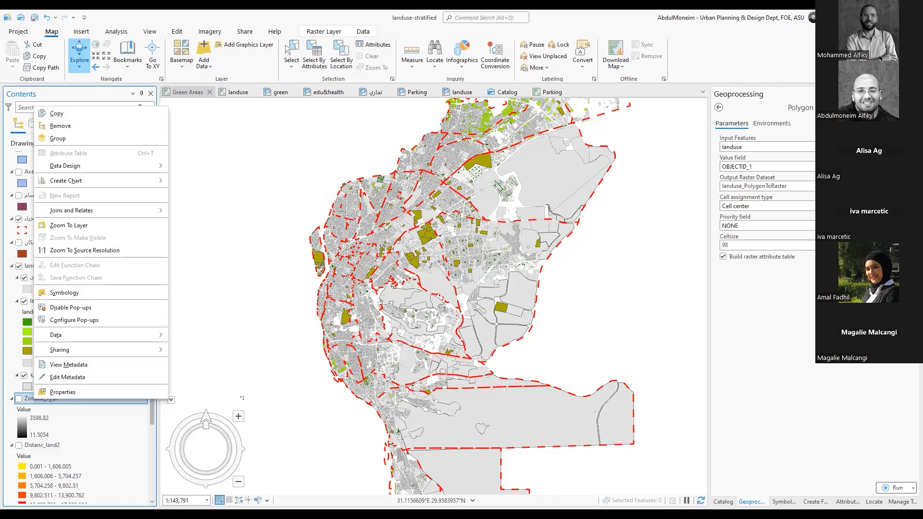
click(908, 166)
click(908, 167)
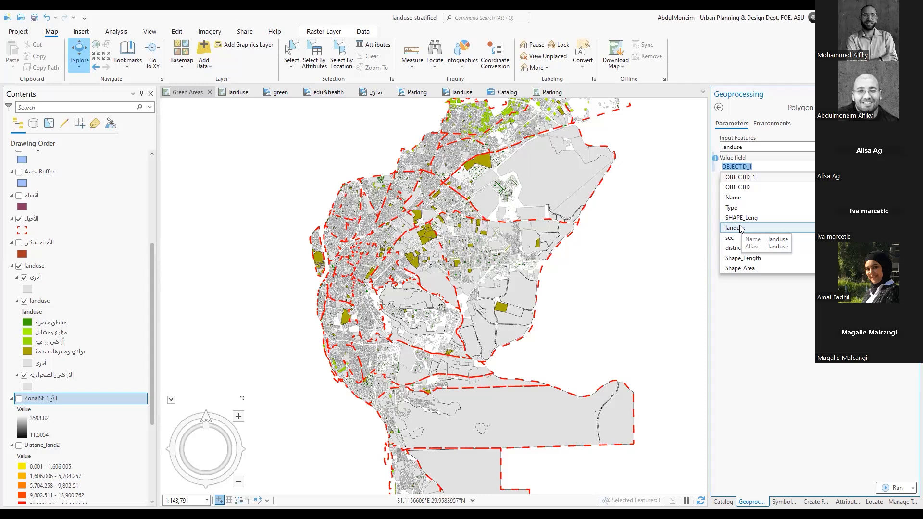
click(750, 178)
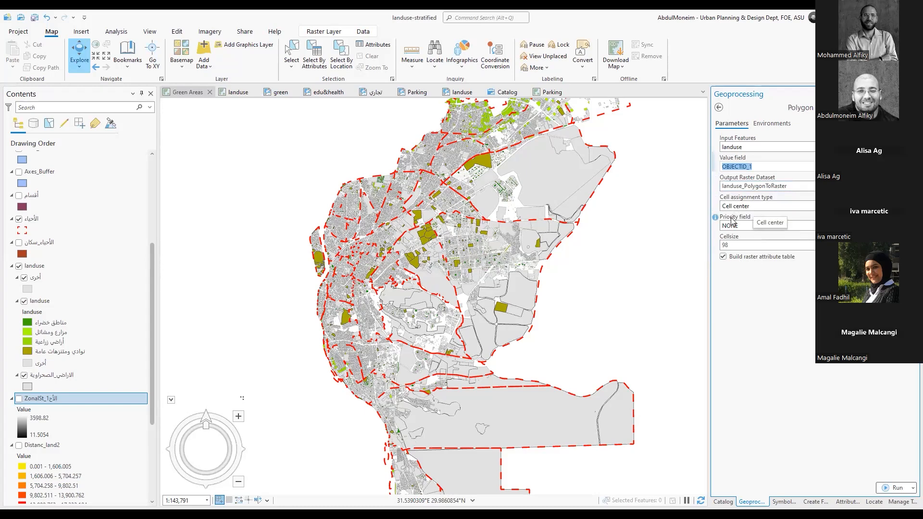
Set the cell size to 15 and run the Polygon to Raster conversion
click(738, 245)
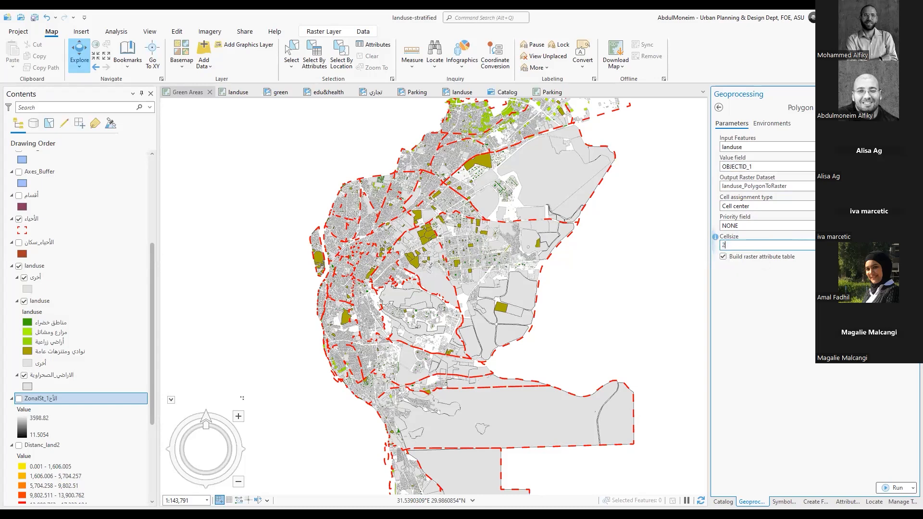
click(807, 263)
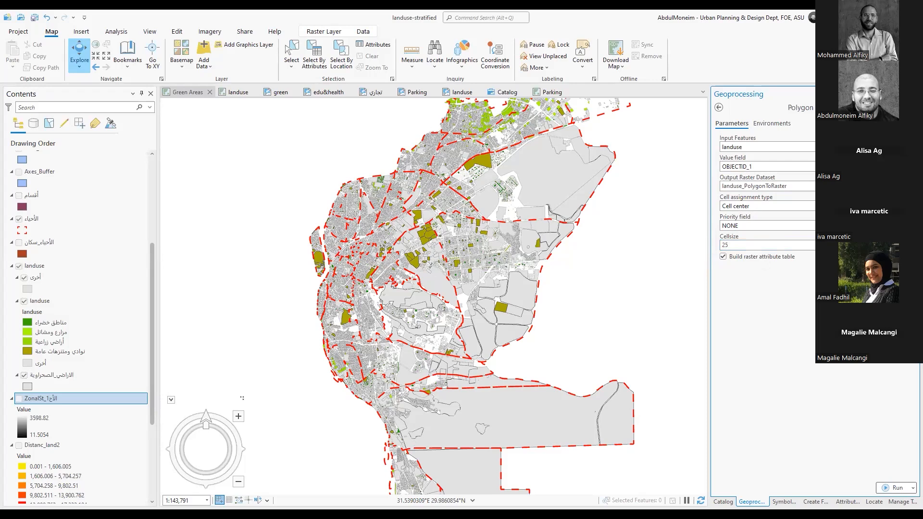
click(801, 244)
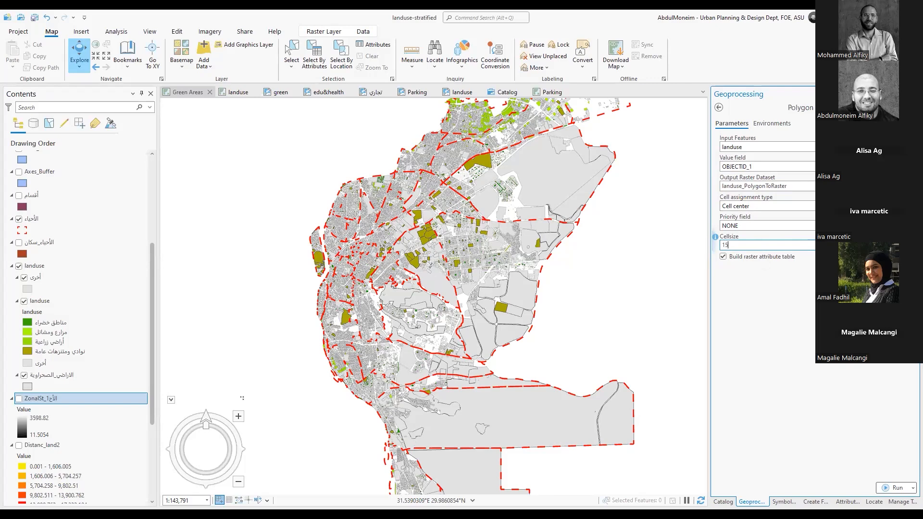
click(766, 244)
click(898, 487)
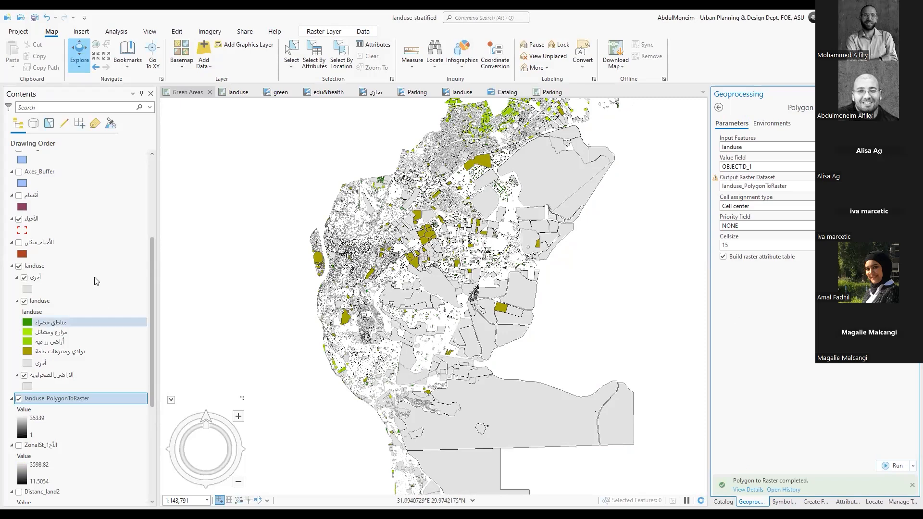
Hide the landuse group and the الأحياء district boundaries so only the converted land-use raster is drawn
click(19, 266)
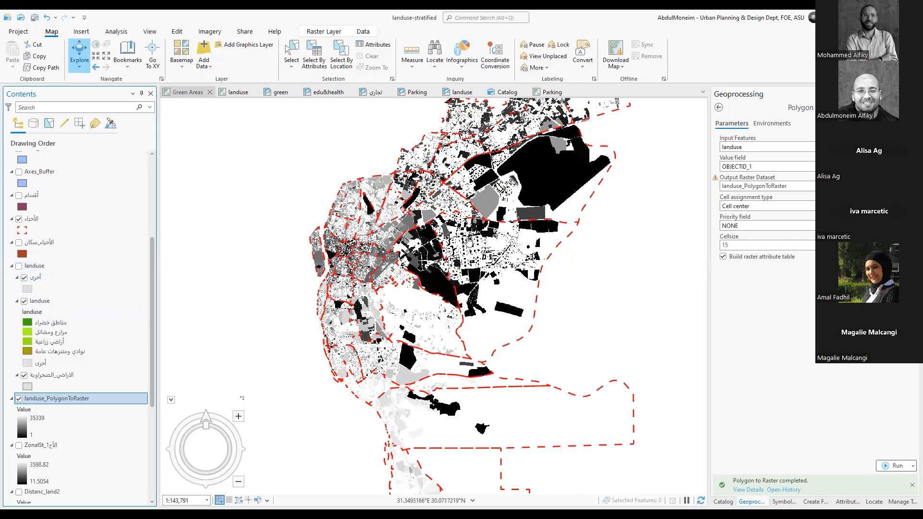
drag(474, 234, 476, 256)
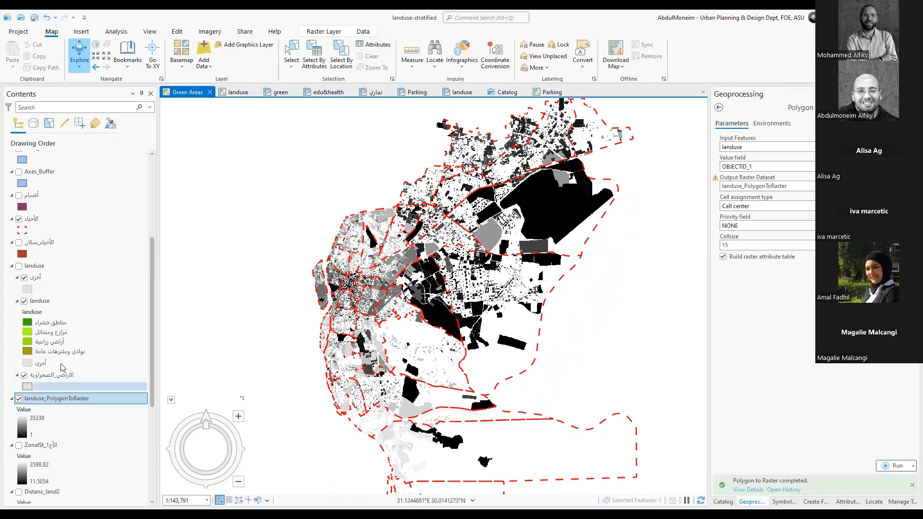
scroll(68, 335, up, 3)
scroll(68, 332, down, 3)
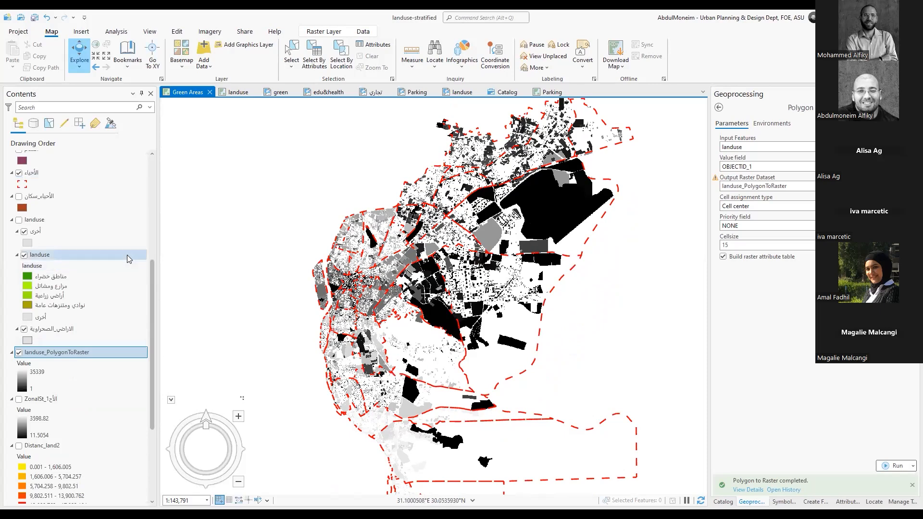
click(19, 173)
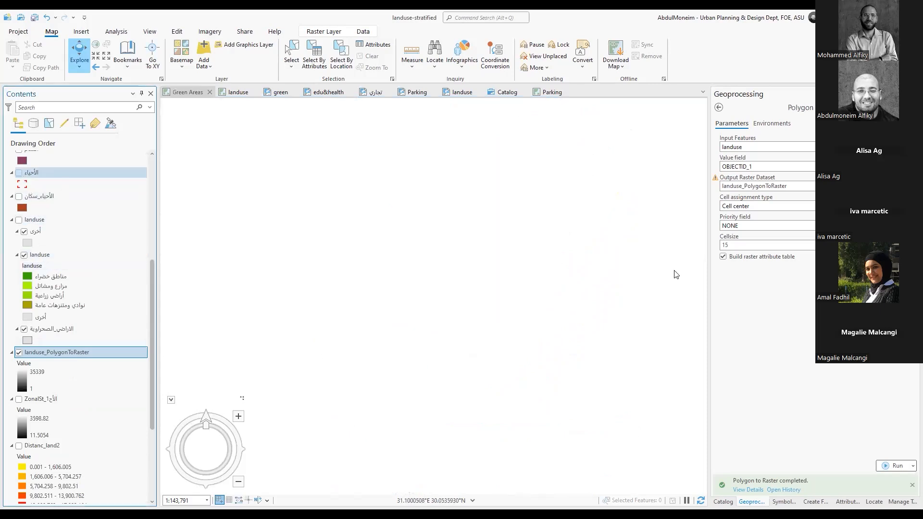
Inspect the pixel values of several areas in the landuse_PolygonToRaster layer, and show the landuse group over it
click(541, 198)
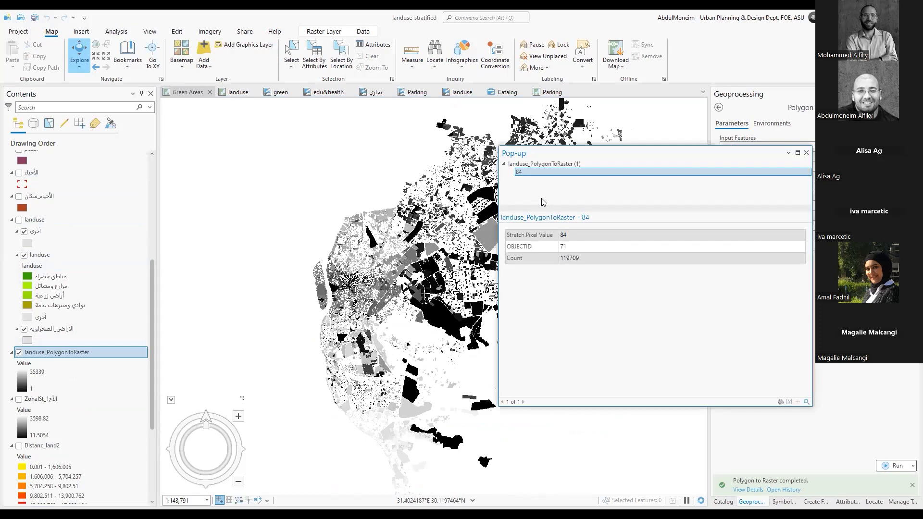
click(488, 238)
scroll(489, 238, up, 5)
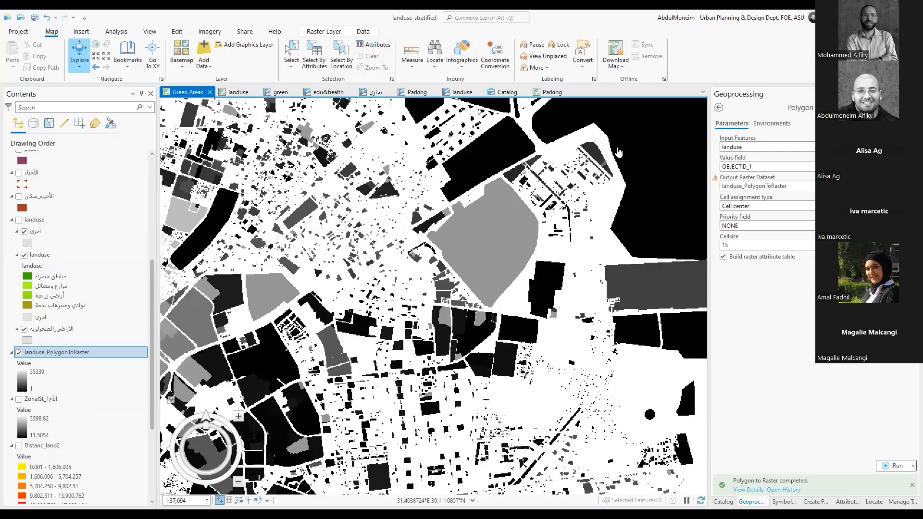
click(496, 225)
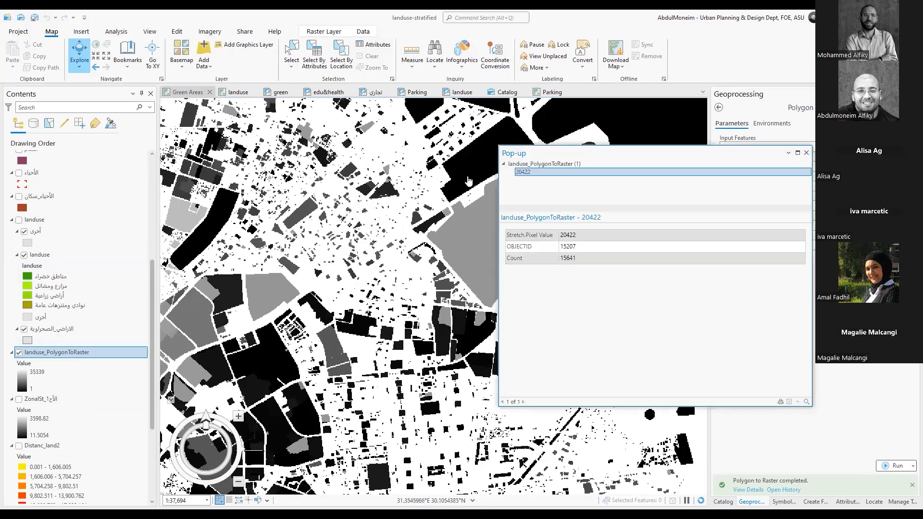
click(443, 231)
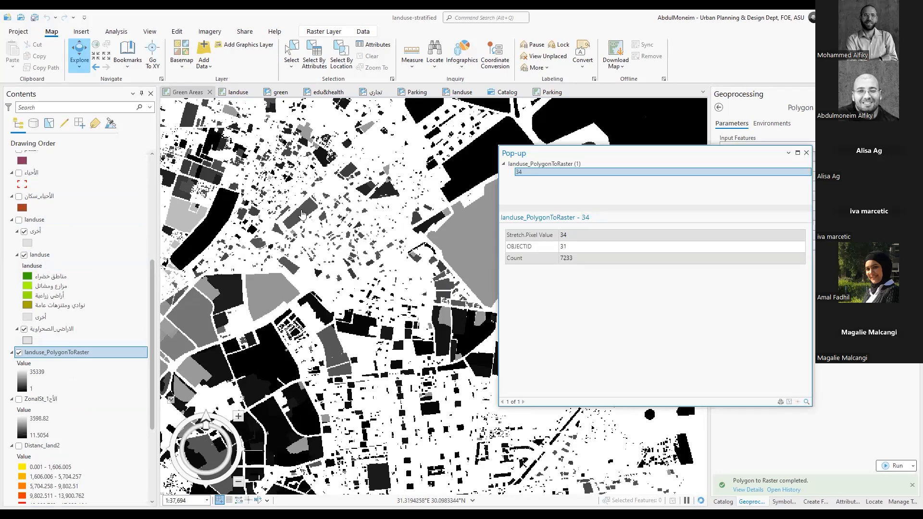
click(447, 186)
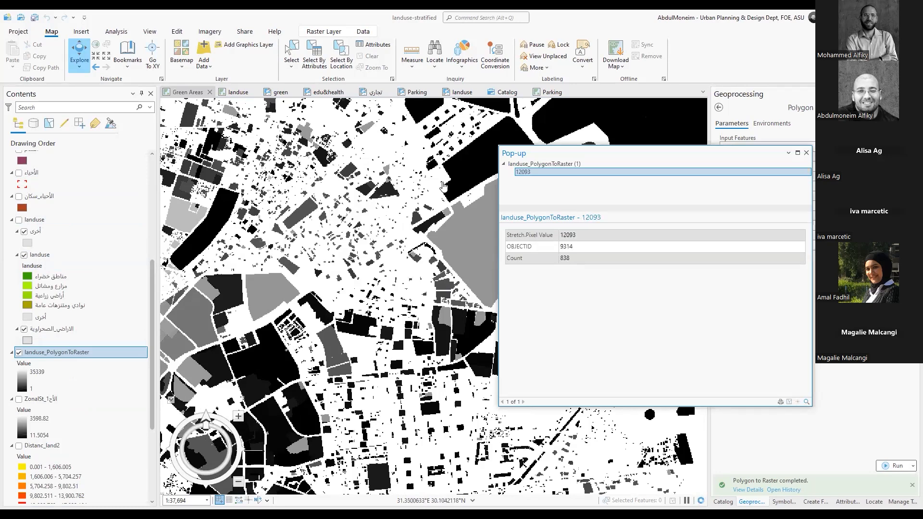
click(19, 221)
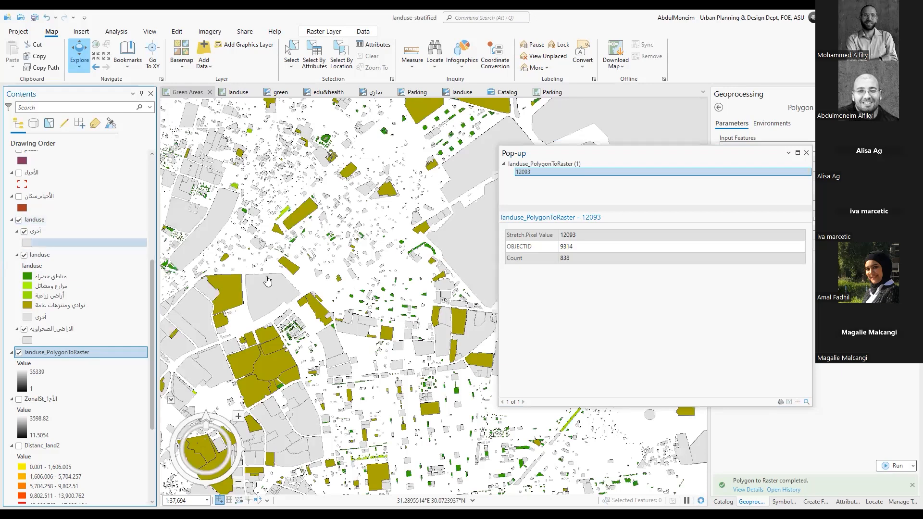
Hide the landuse group and examine the cell outlines of large areas in the landuse_PolygonToRaster layer
scroll(268, 285, up, 5)
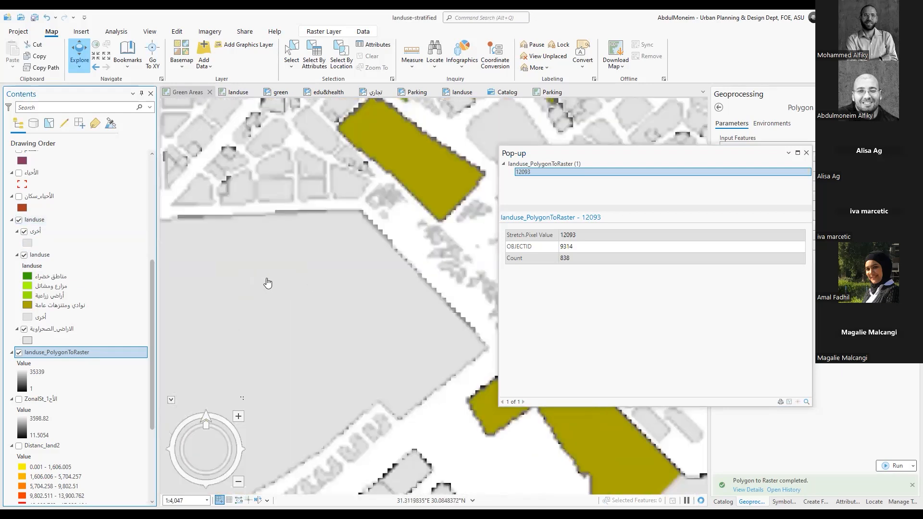
drag(268, 280, 306, 246)
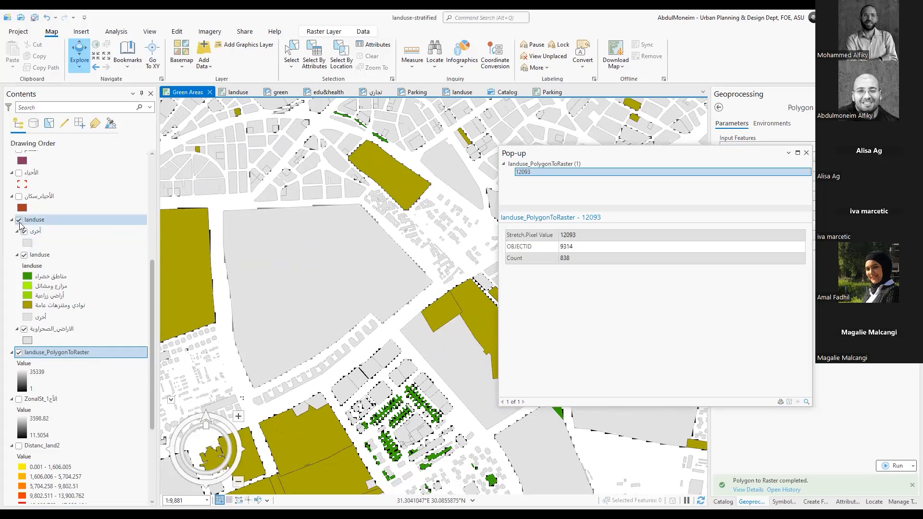
click(19, 221)
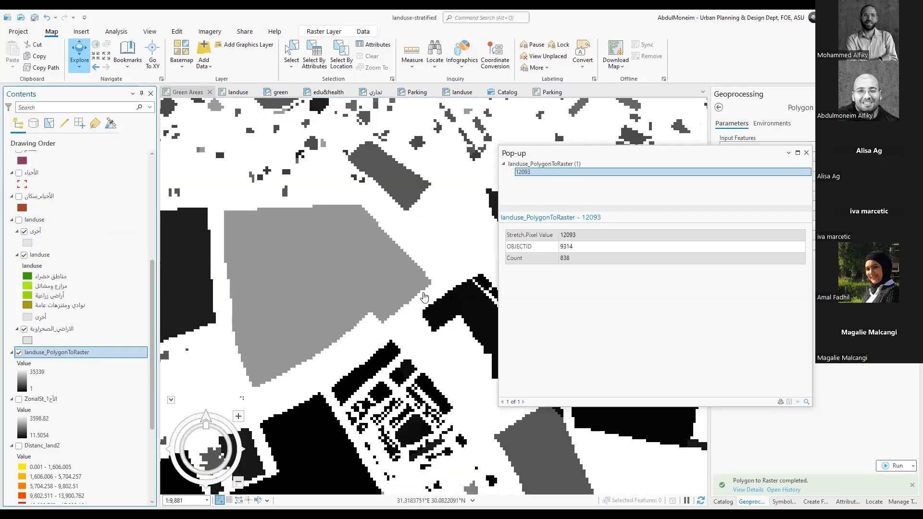
scroll(358, 298, down, 1)
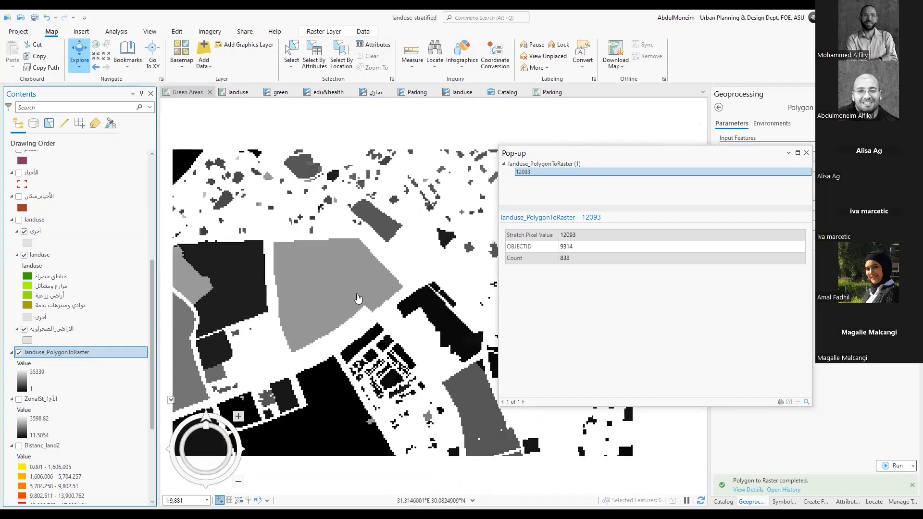
scroll(358, 298, down, 3)
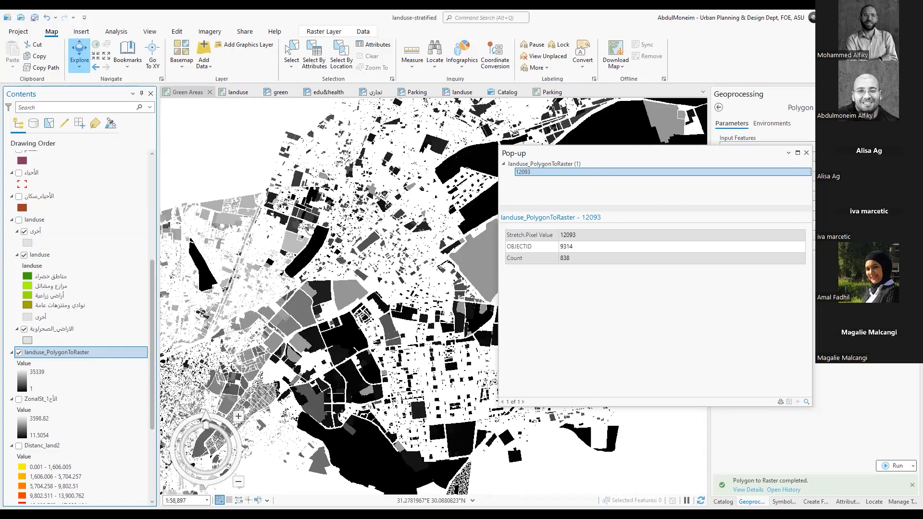
scroll(410, 248, down, 2)
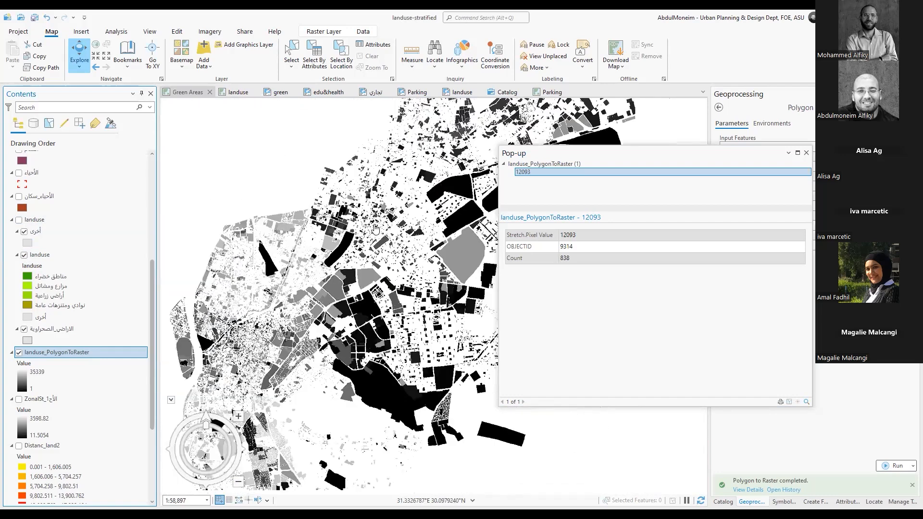
Show the landuse group over the raster and compare the small building polygons with the raster cells beneath them
scroll(366, 225, up, 5)
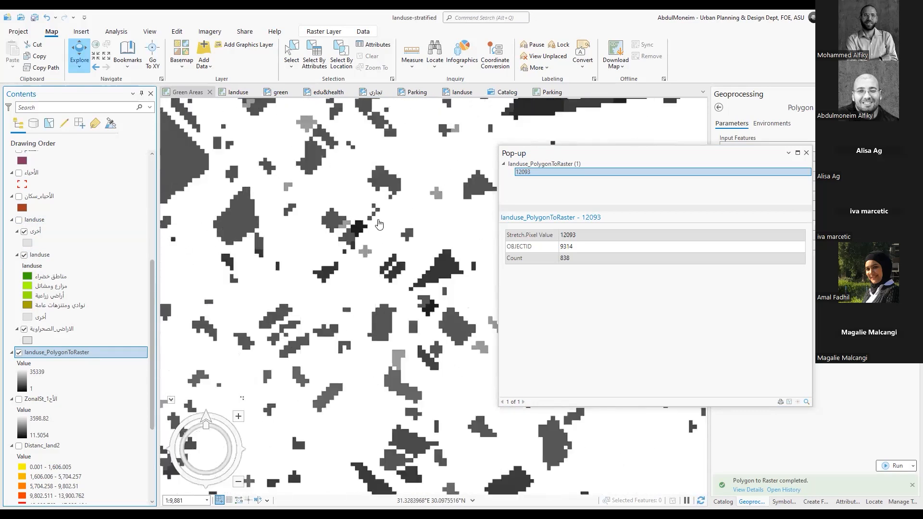
scroll(389, 208, up, 1)
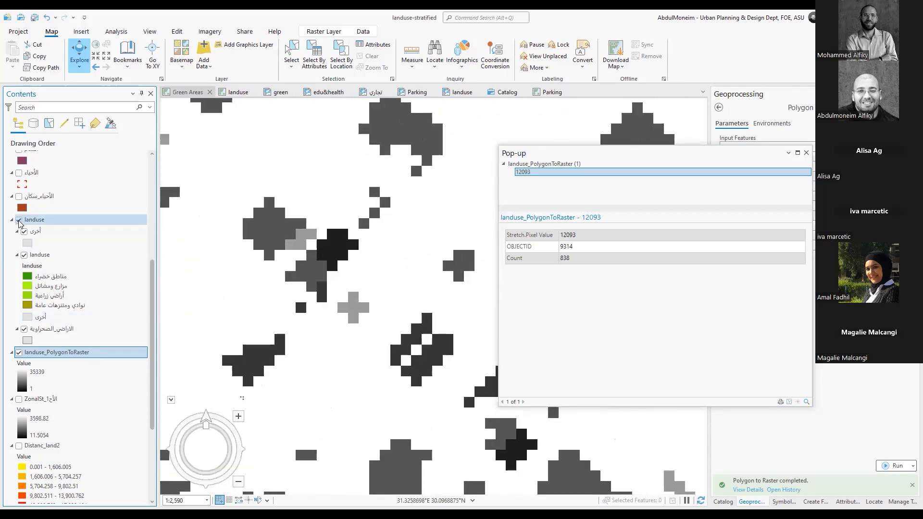
click(19, 221)
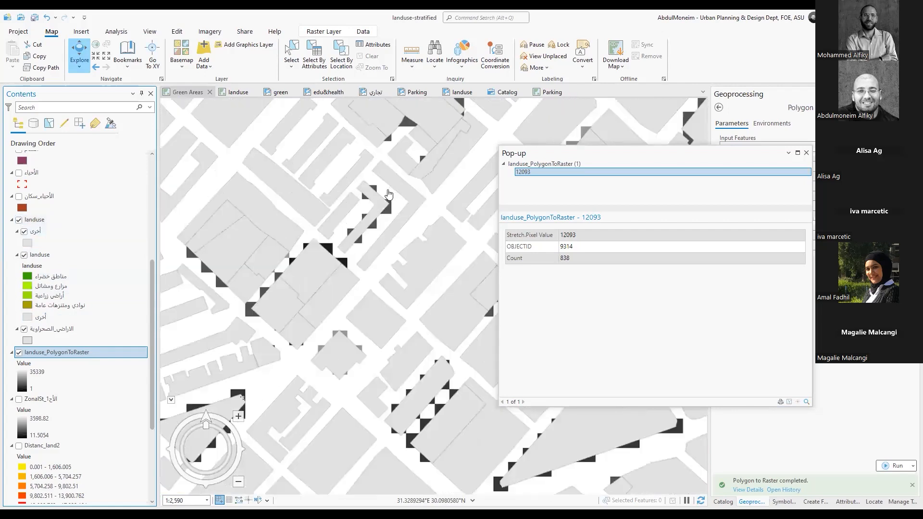
scroll(389, 194, up, 3)
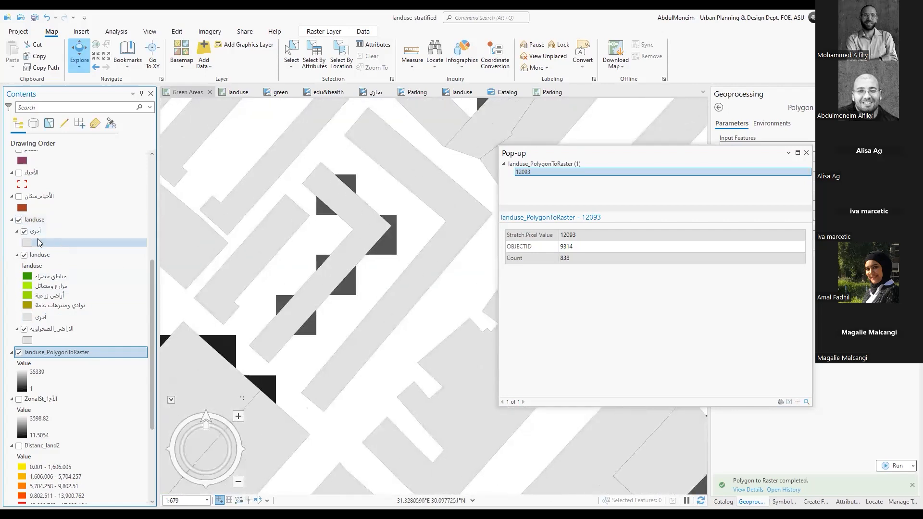
click(19, 219)
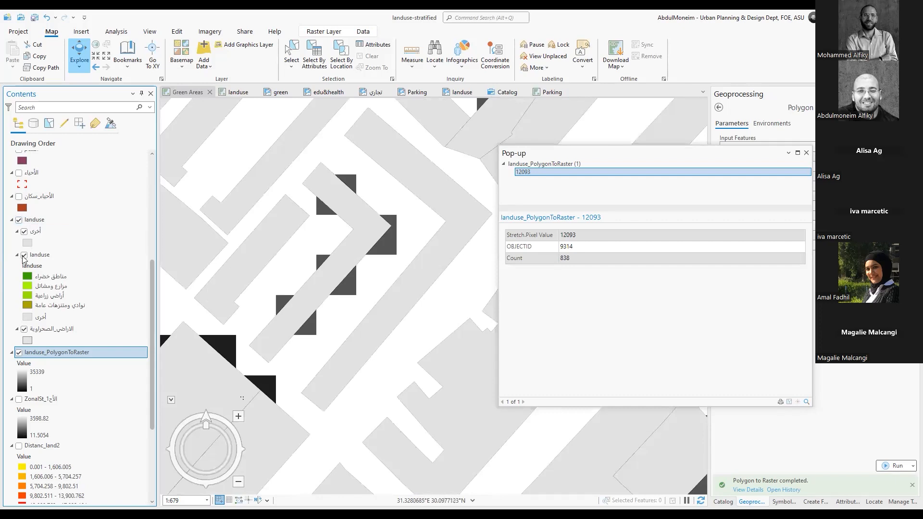
click(19, 220)
click(20, 220)
Select the narrow building polygon beside the L-shaped one, hide the landuse group to check its raster cells, and clear the selection
click(291, 53)
click(291, 222)
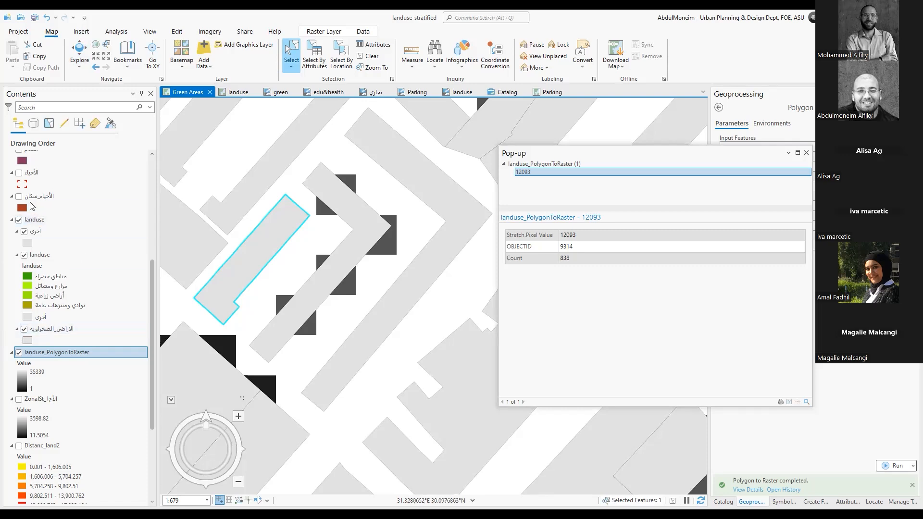
click(19, 219)
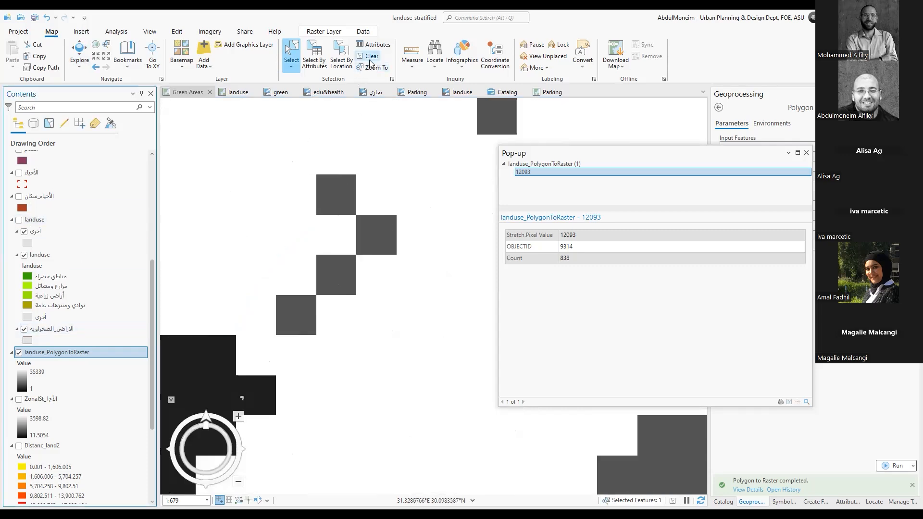
click(380, 259)
scroll(380, 259, down, 8)
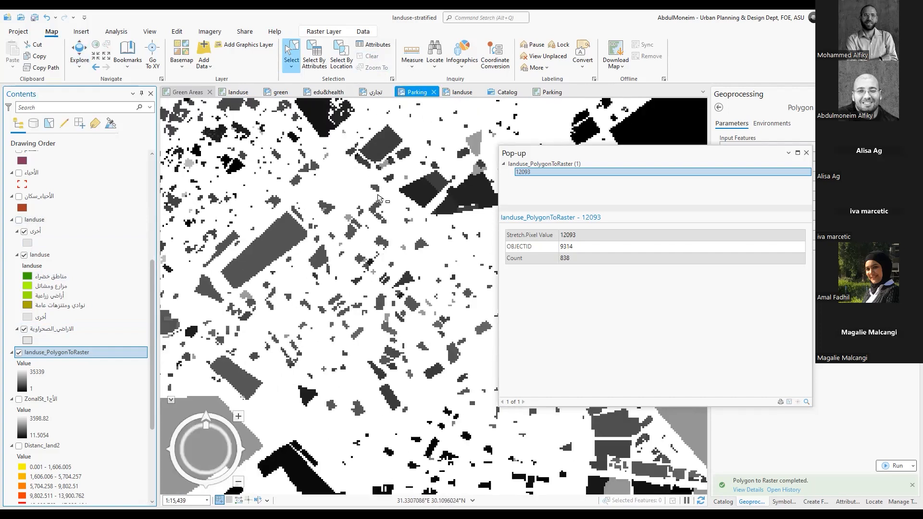
scroll(348, 216, down, 4)
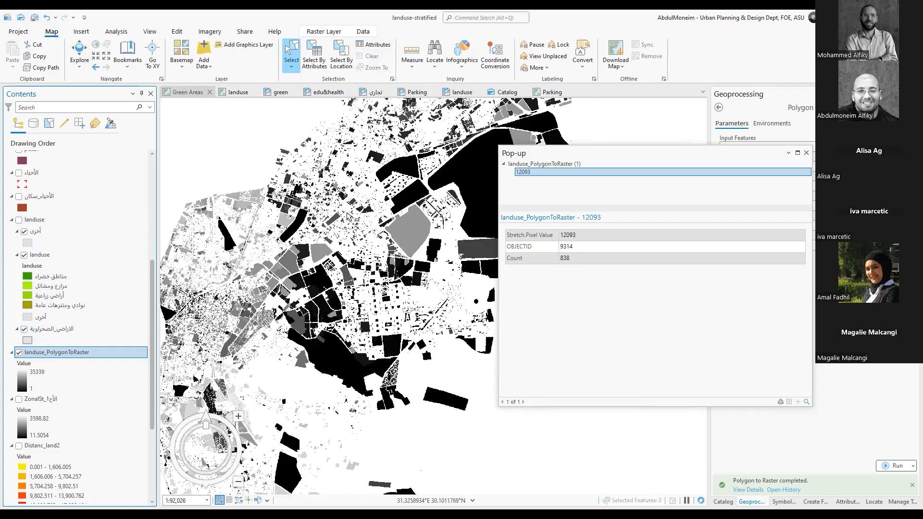
scroll(348, 216, down, 2)
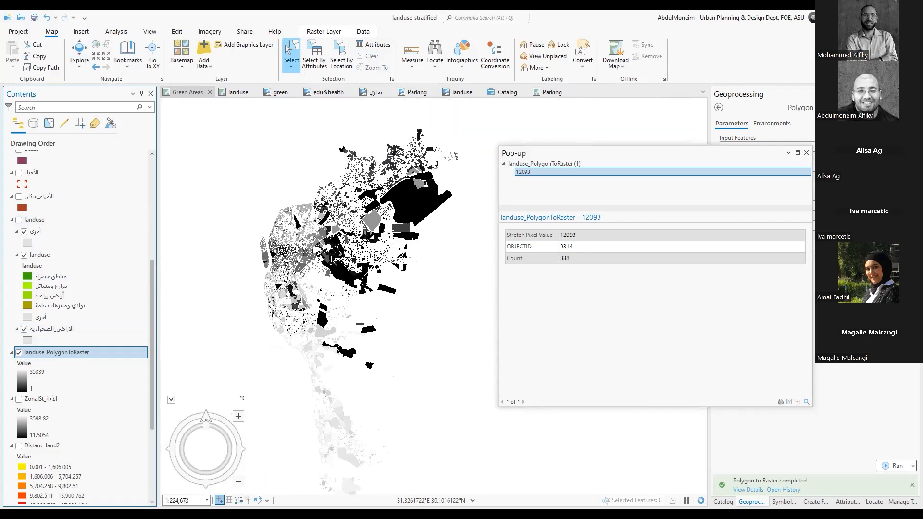
drag(347, 272, 332, 270)
scroll(332, 270, down, 1)
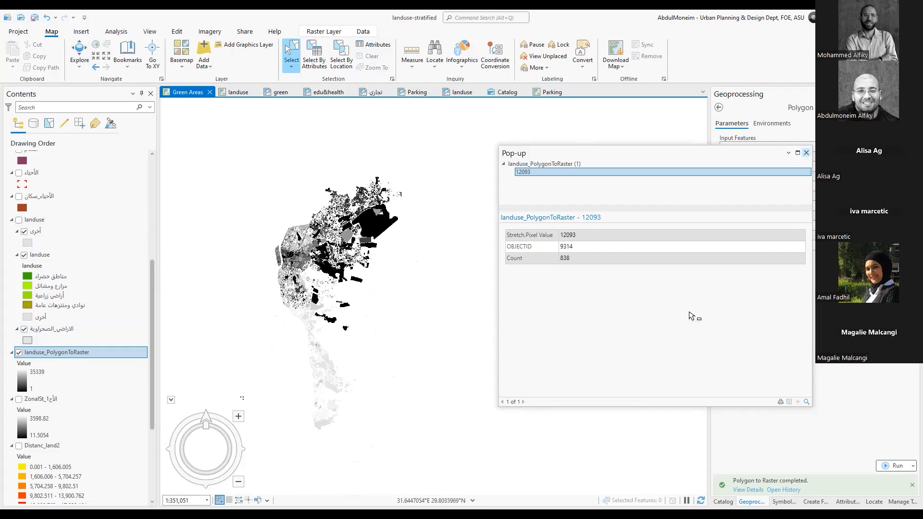
Leave the Polygon to Raster tool and open Zonal Statistics from the Zonal toolset of Spatial Analyst
click(719, 107)
click(719, 107)
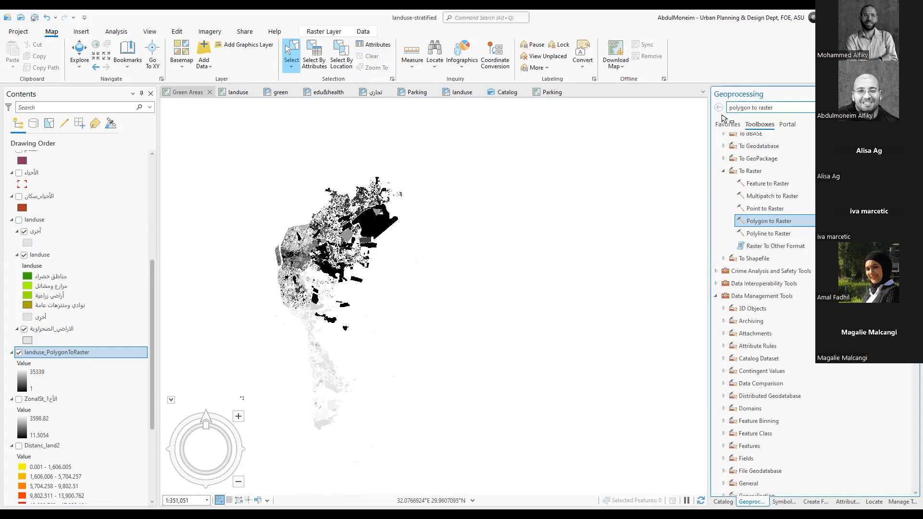
scroll(773, 328, down, 1)
scroll(773, 328, down, 20)
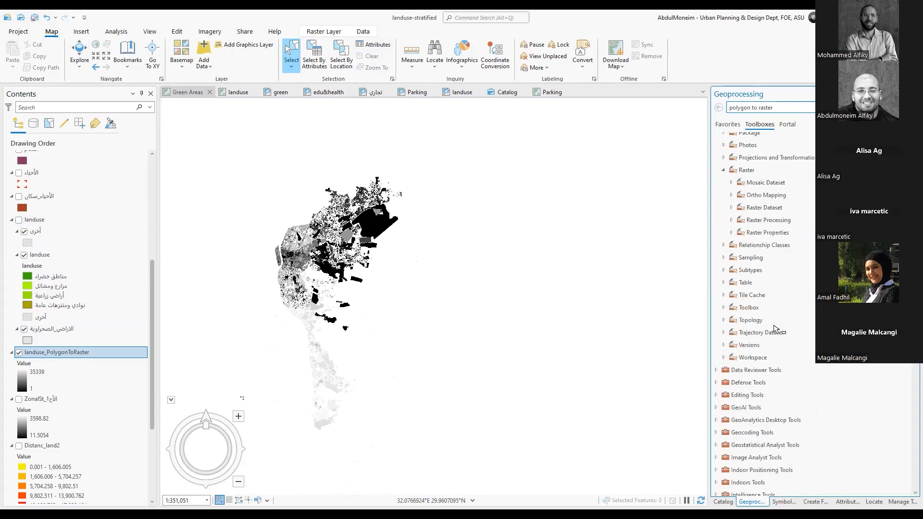
scroll(774, 330, down, 7)
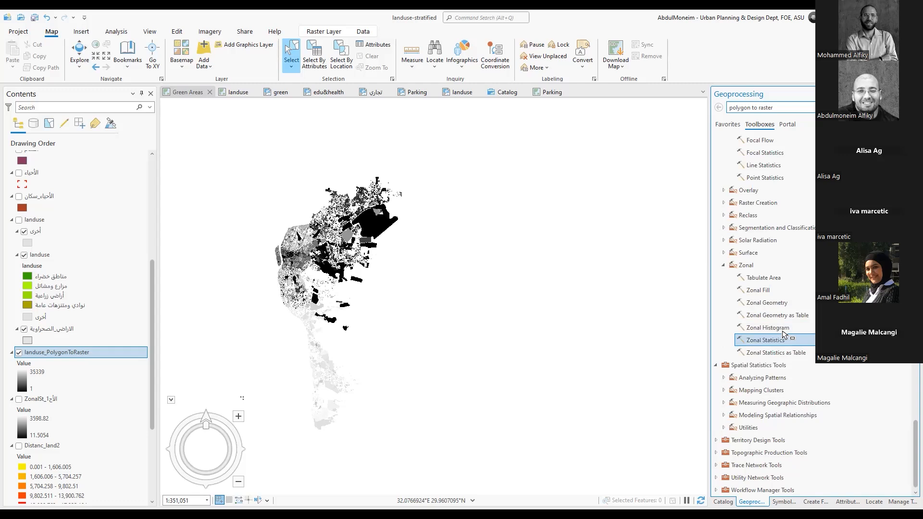
double_click(783, 337)
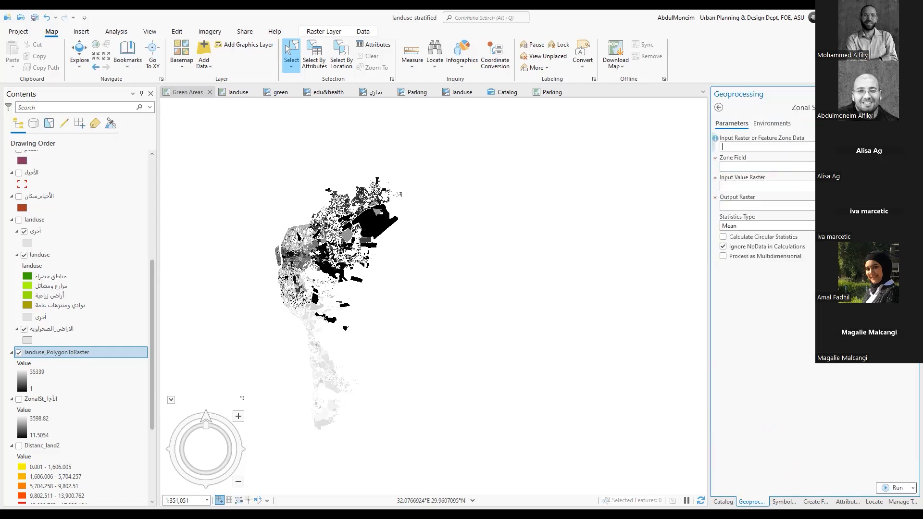
Run Zonal Statistics with الأحياء as zone data, الحي_1 as zone field and landuse_PolygonToRaster as value raster
click(898, 147)
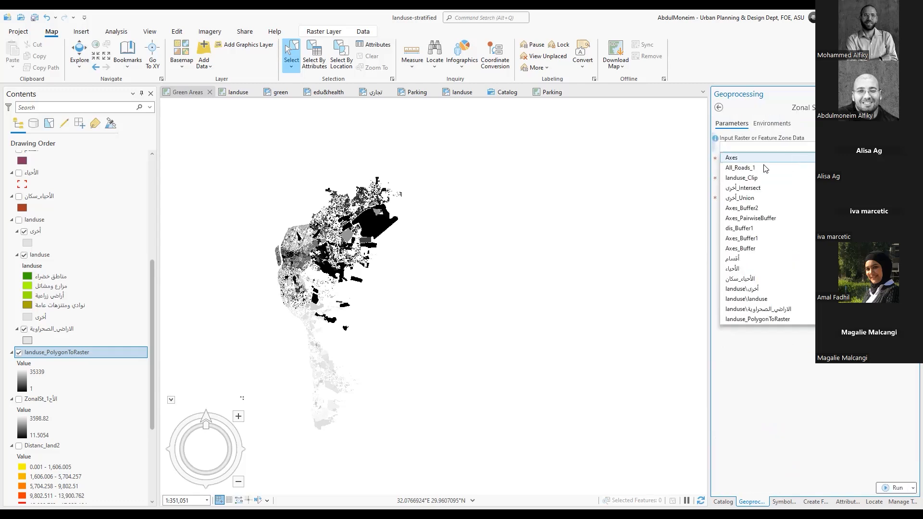
click(742, 268)
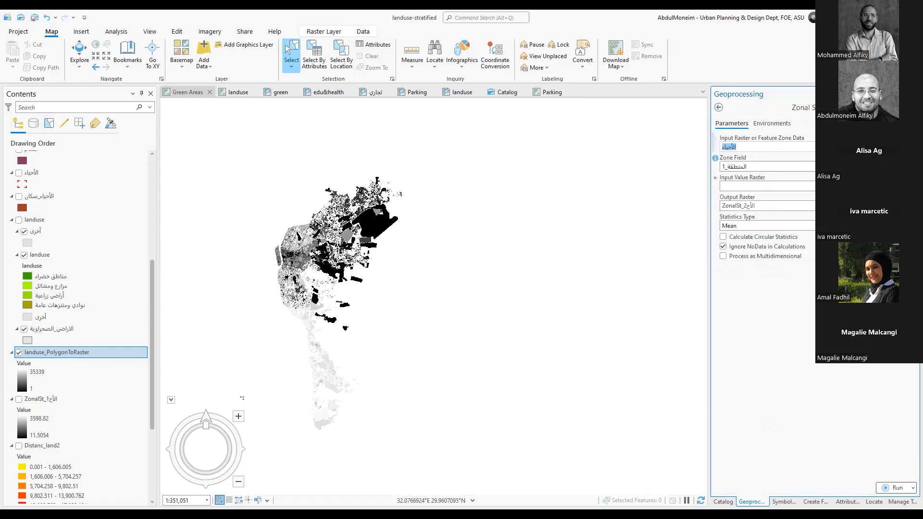
click(768, 166)
click(755, 196)
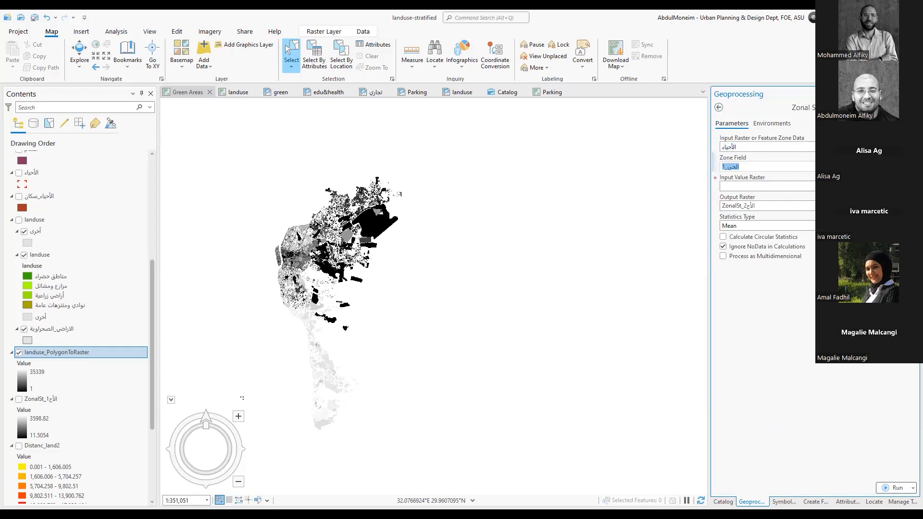
click(764, 186)
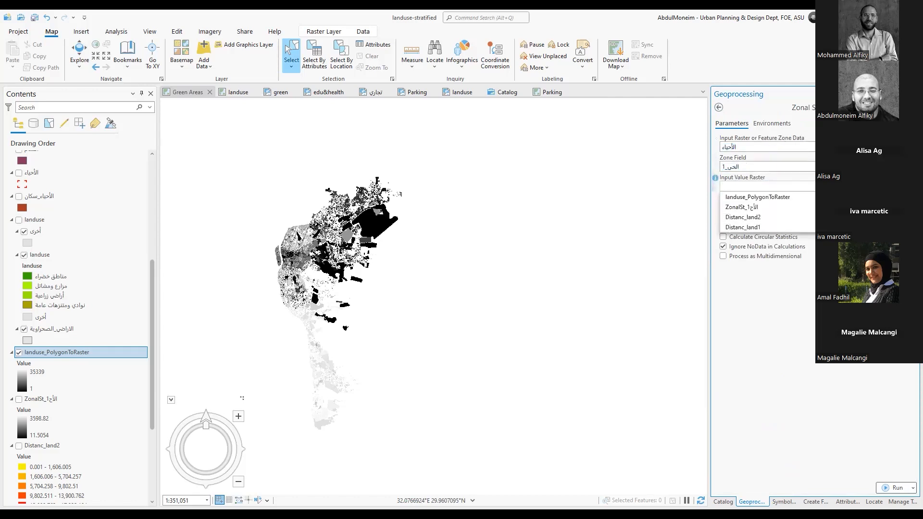
click(788, 197)
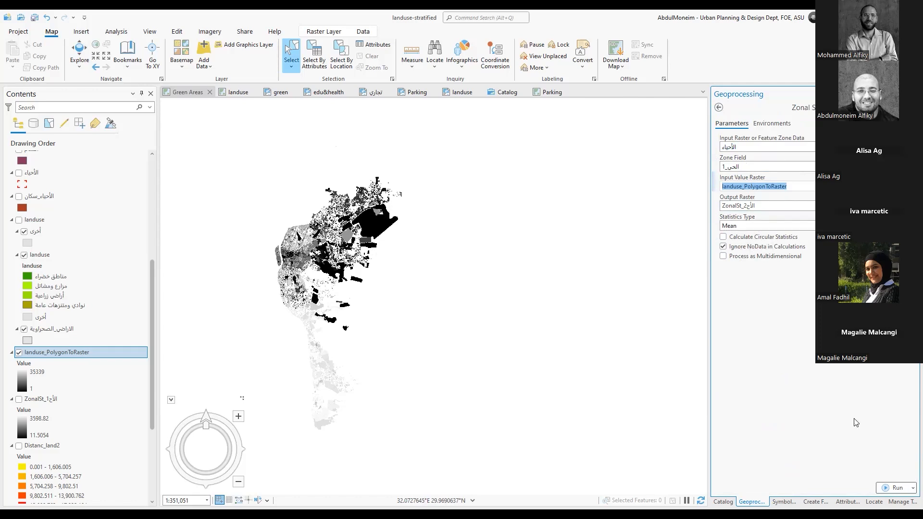
click(897, 487)
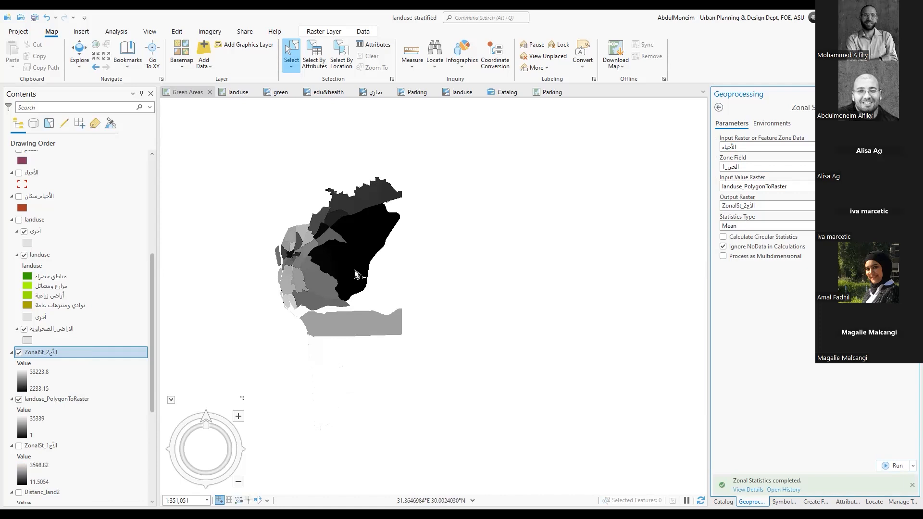
Inspect the pixel value of one dark district in the new zonal statistics raster and close the pop-up
scroll(358, 226, up, 4)
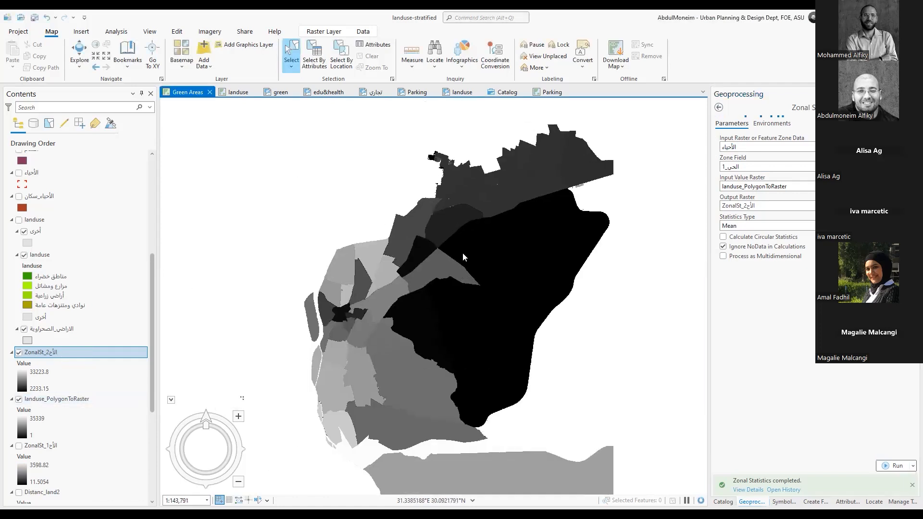
drag(436, 223, 422, 291)
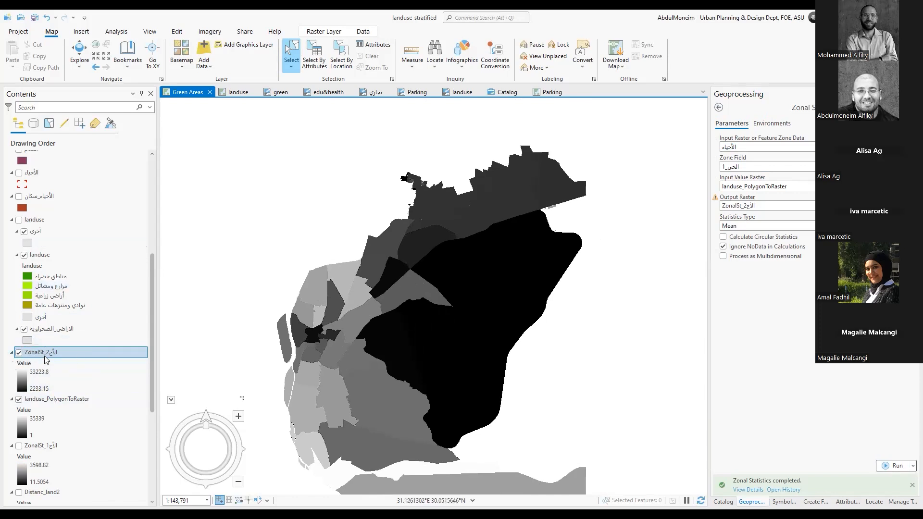
click(80, 54)
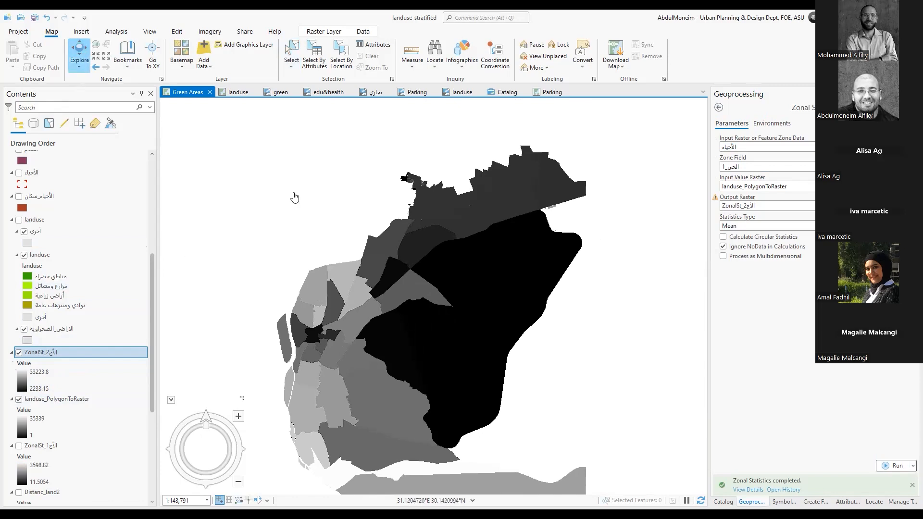
click(447, 262)
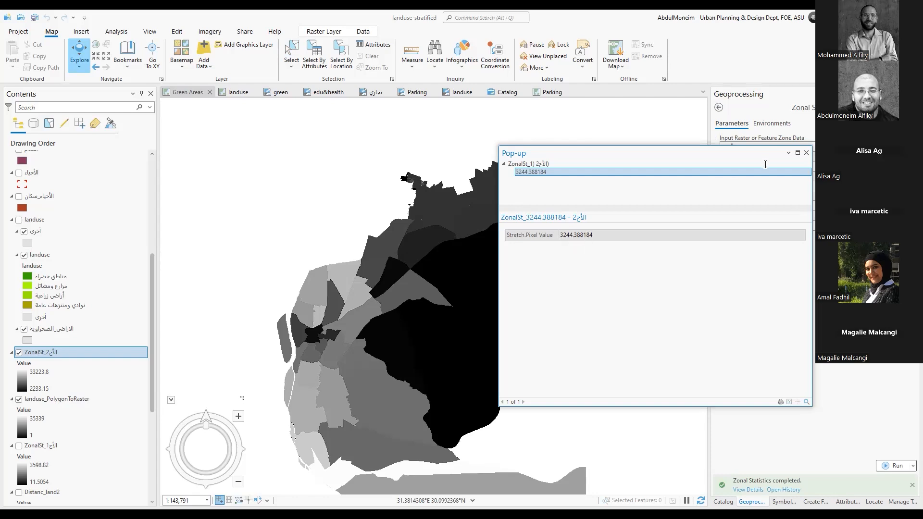
click(806, 153)
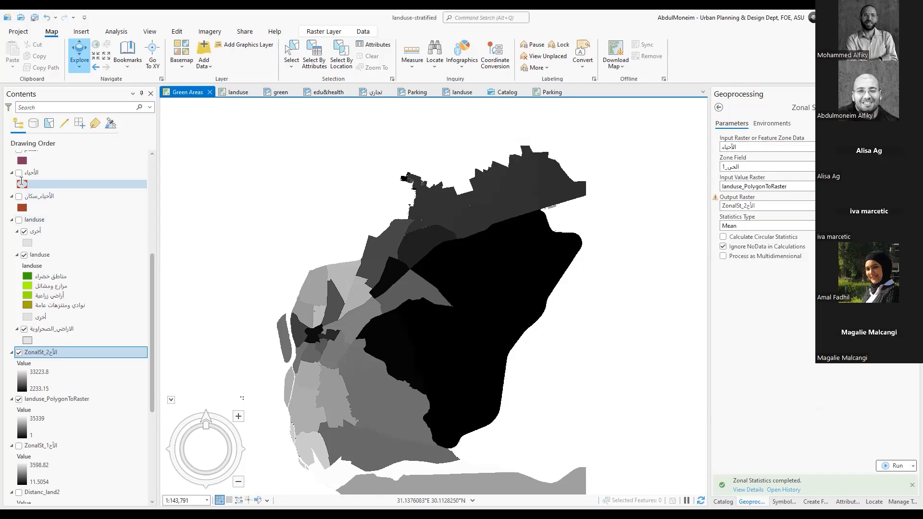
Show the الأحياء district boundaries over the new zonal statistics raster
click(19, 173)
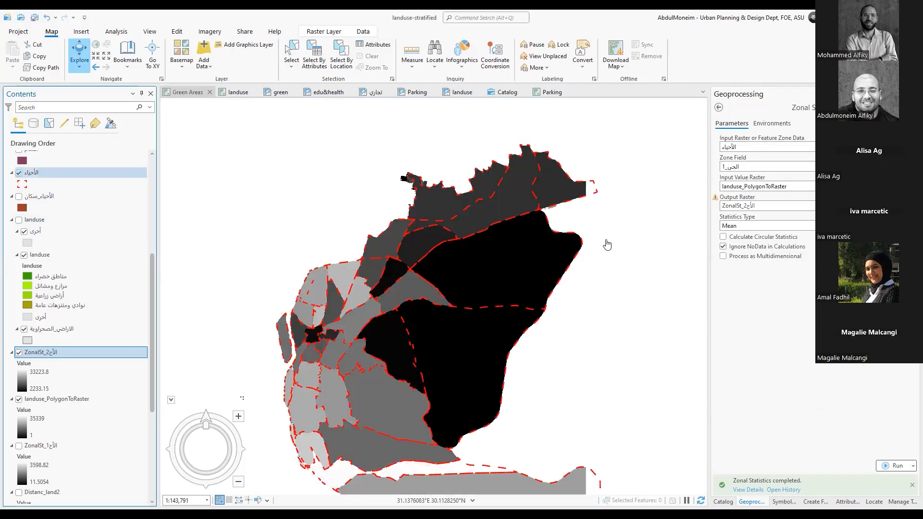
scroll(555, 235, up, 2)
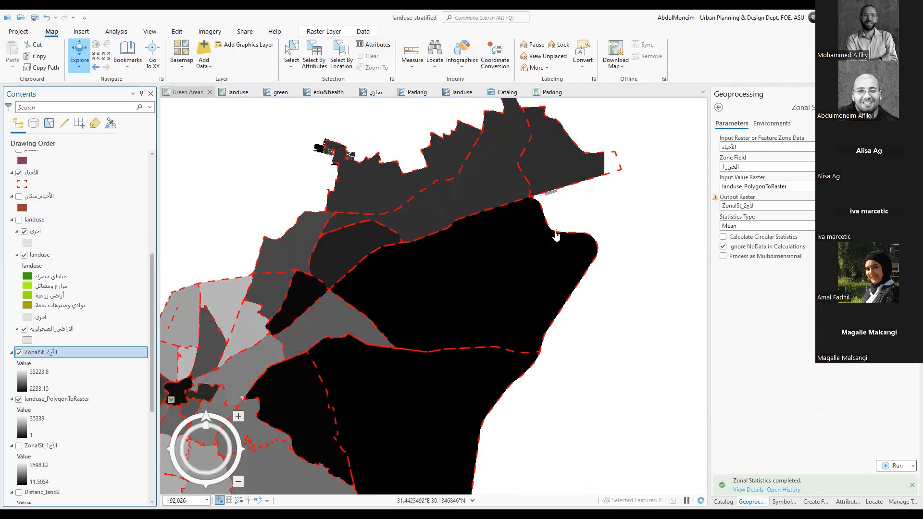
scroll(556, 235, down, 2)
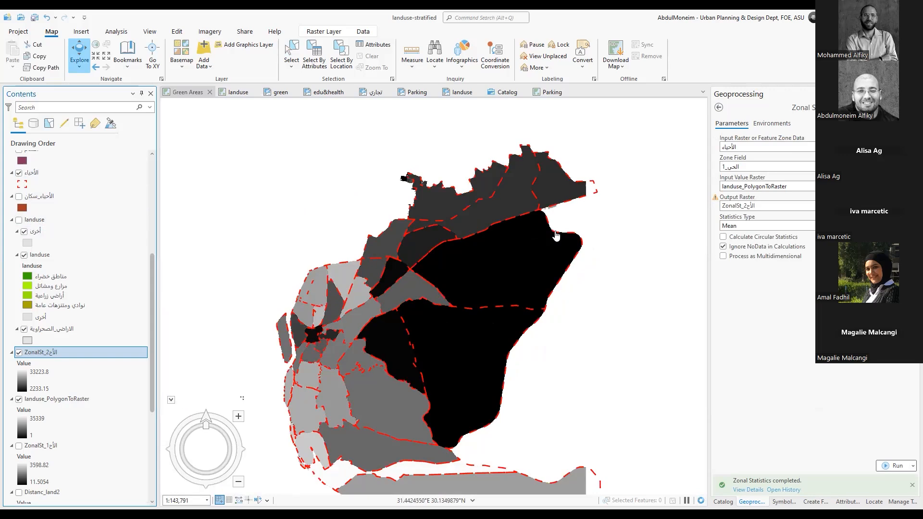
drag(543, 404, 529, 383)
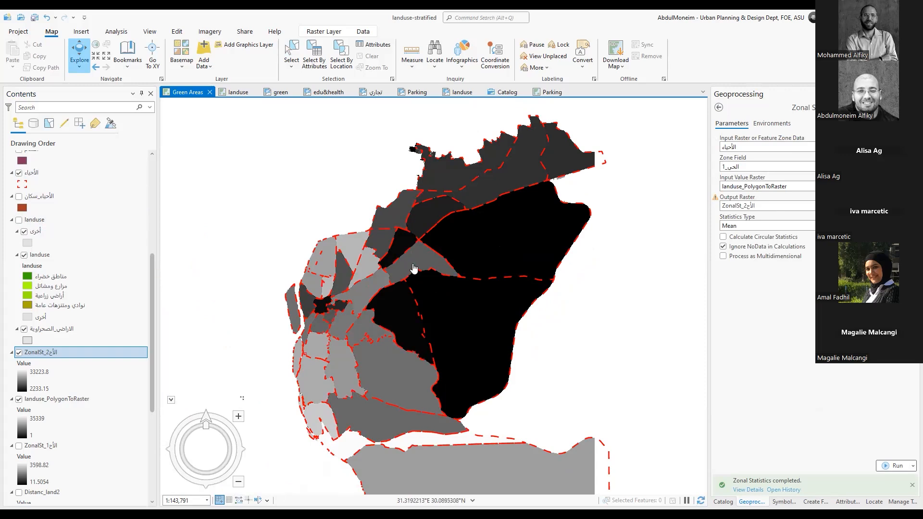
drag(517, 245, 526, 294)
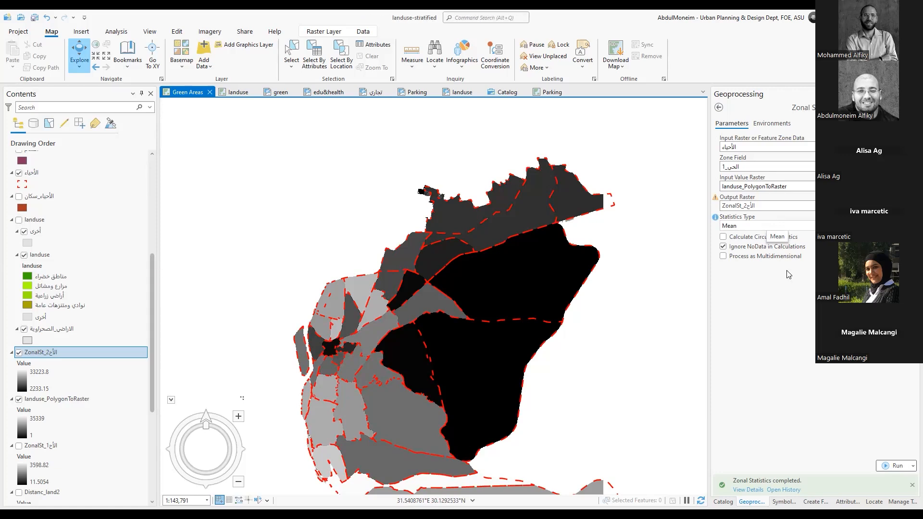
Leave Zonal Statistics and open Raster Calculator from the Map Algebra toolset of Spatial Analyst
click(719, 108)
click(719, 108)
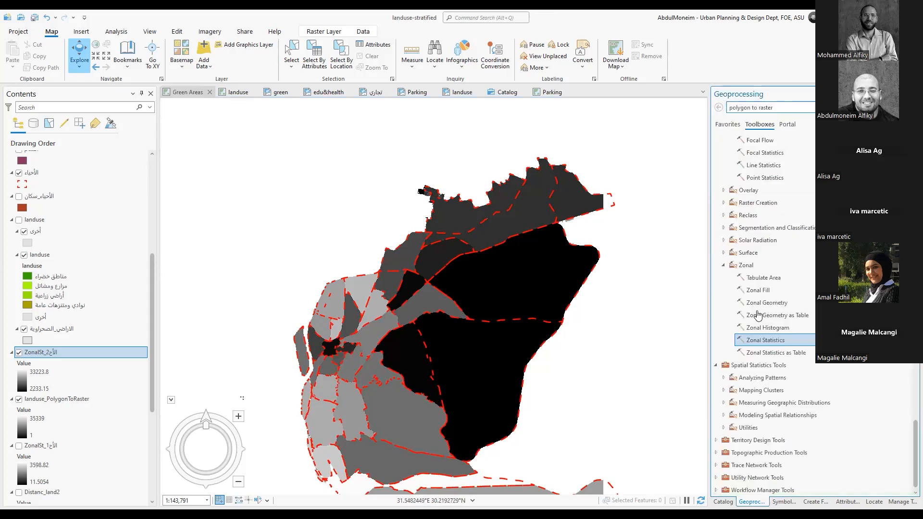
scroll(732, 269, up, 5)
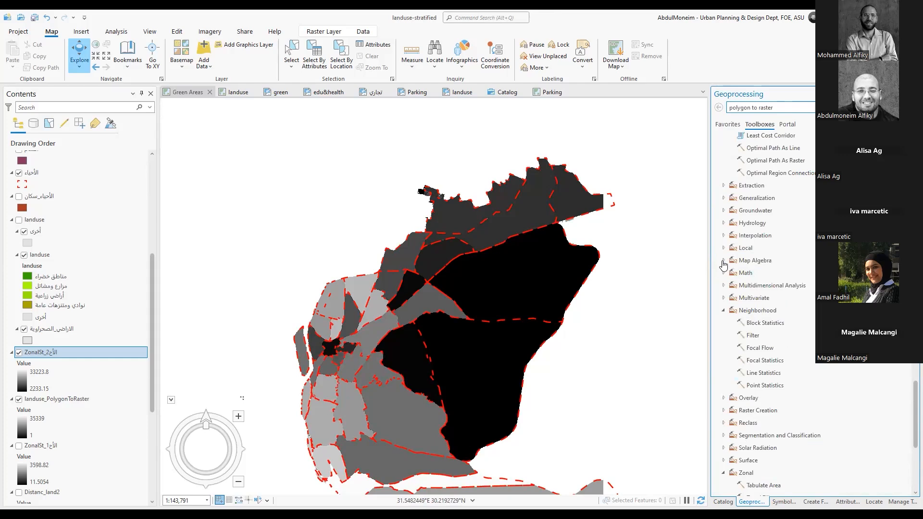
click(723, 260)
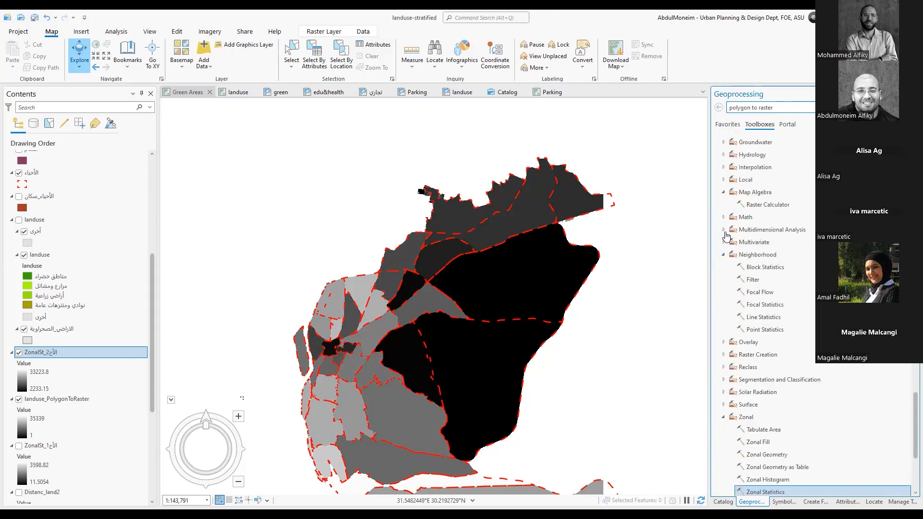
click(724, 255)
click(775, 206)
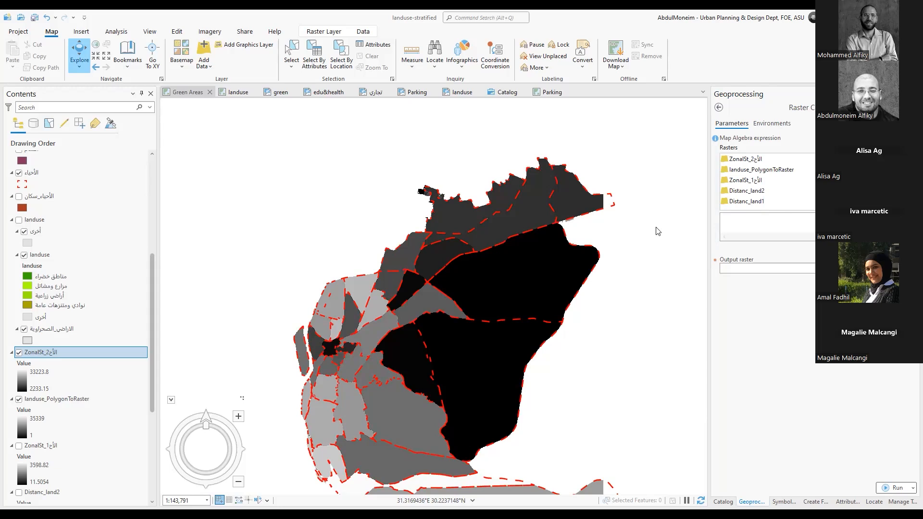
Hide the second zonal statistics raster and the الأحياء boundaries, and inspect a pixel of the large black area in landuse_PolygonToRaster
click(19, 354)
click(19, 173)
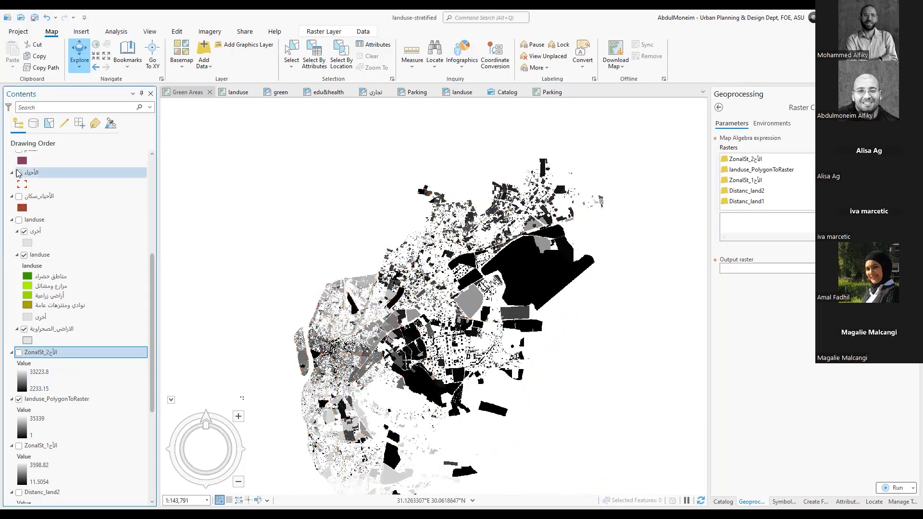
click(527, 265)
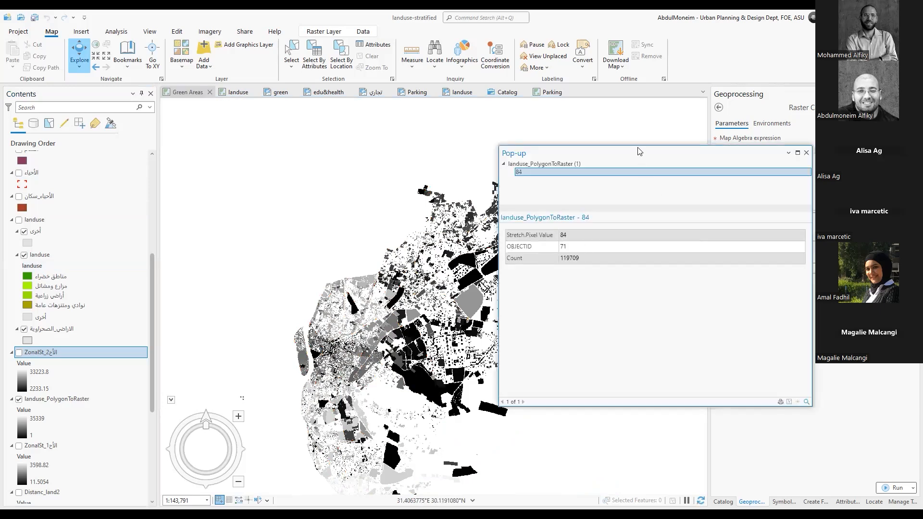
drag(638, 151, 316, 173)
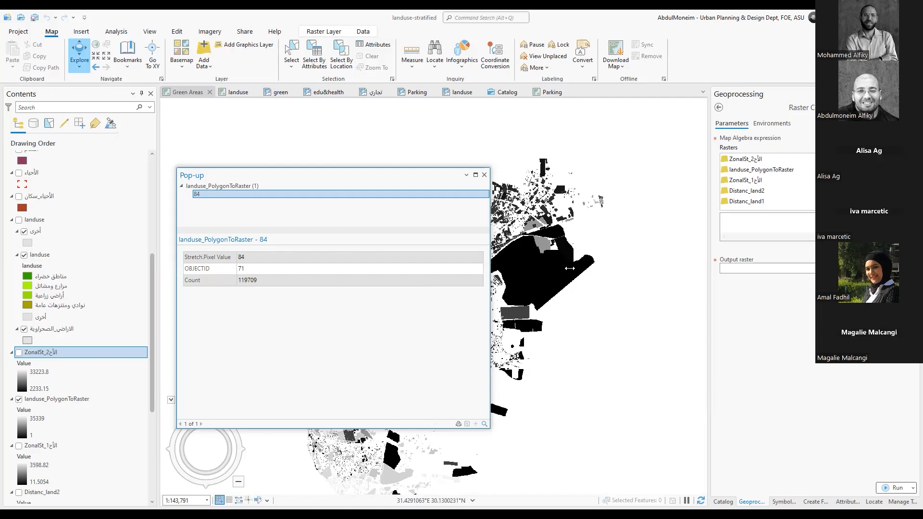
Inspect the pixel values of small dark parcels just north of the large black area in landuse_PolygonToRaster
scroll(523, 220, up, 3)
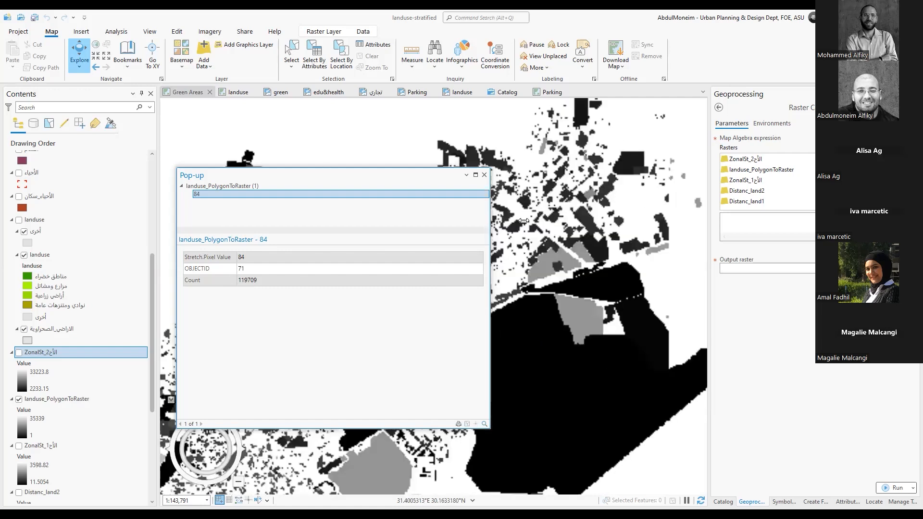
scroll(523, 220, up, 4)
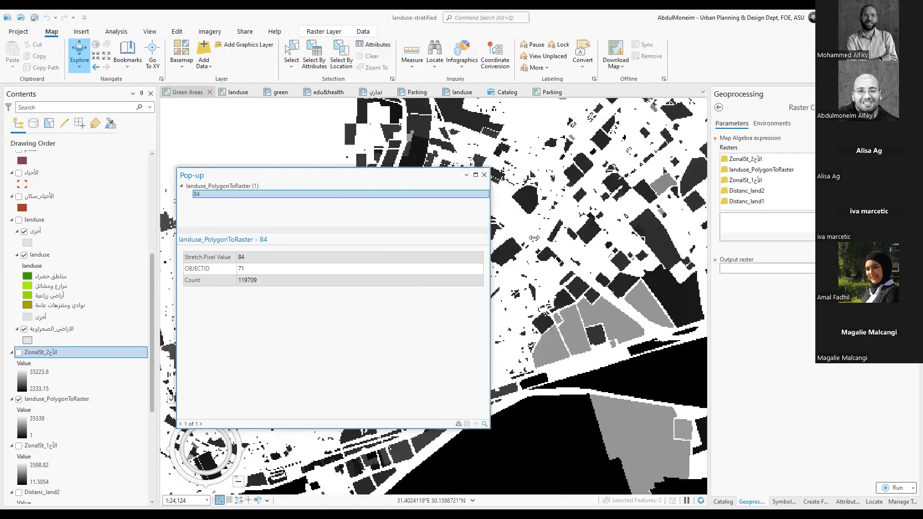
click(588, 231)
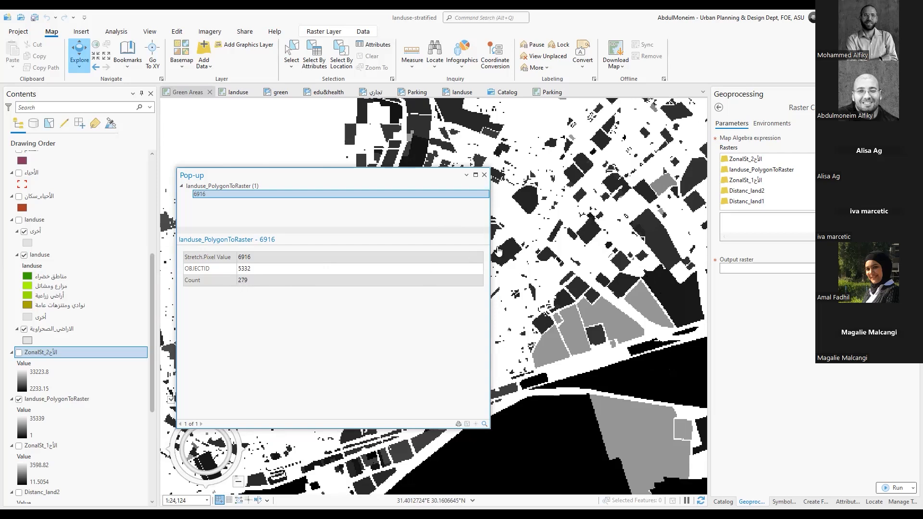
click(553, 237)
Inspect the pixel values in the middle and at the lower end of one narrow diagonal parcel
scroll(552, 233, up, 3)
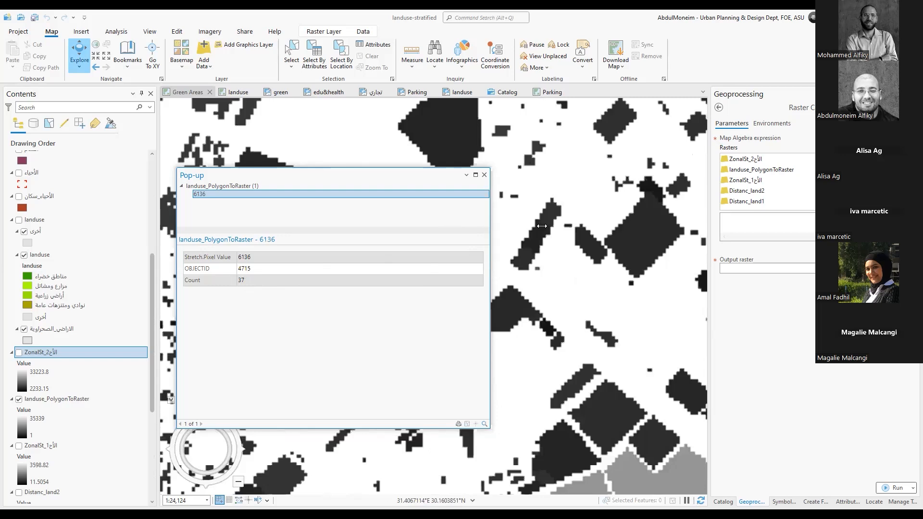
scroll(542, 226, up, 3)
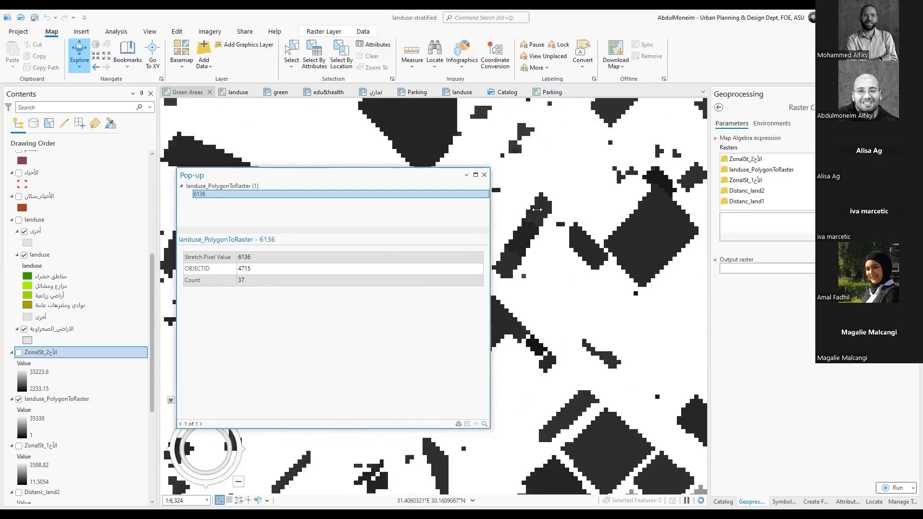
click(528, 233)
click(503, 269)
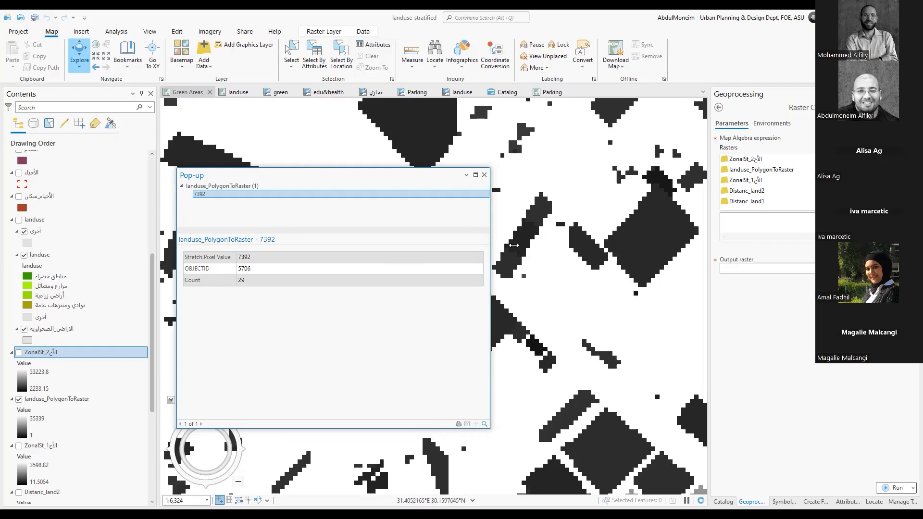
Compare the pixel values of the single cell at the narrow parcel's upper tip and of its middle section
scroll(514, 246, up, 5)
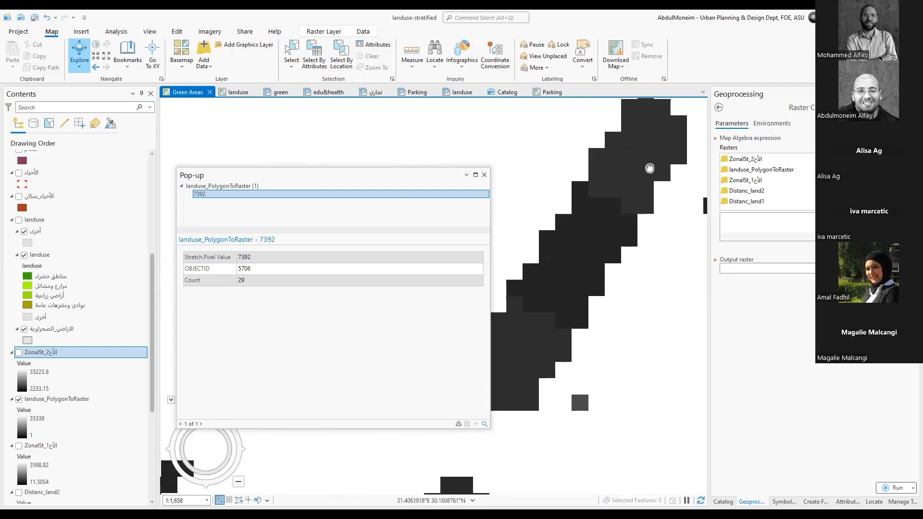
drag(649, 167, 604, 298)
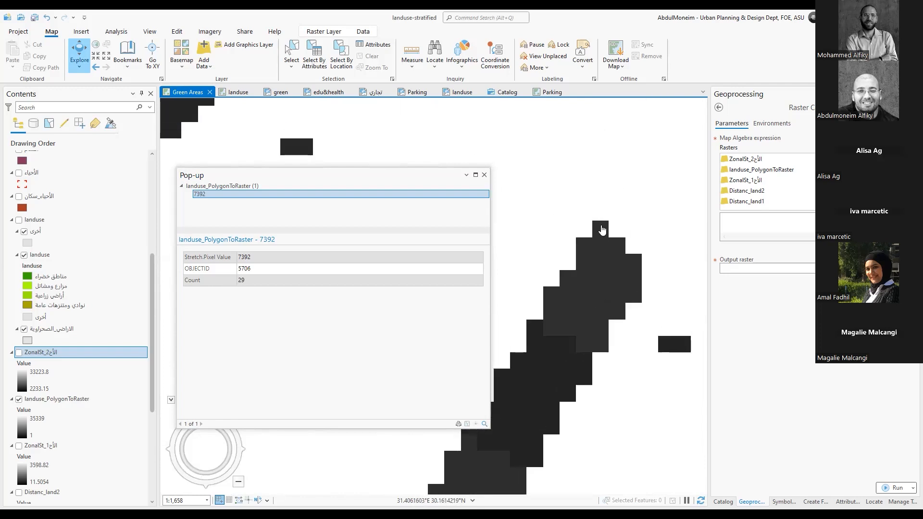
click(602, 230)
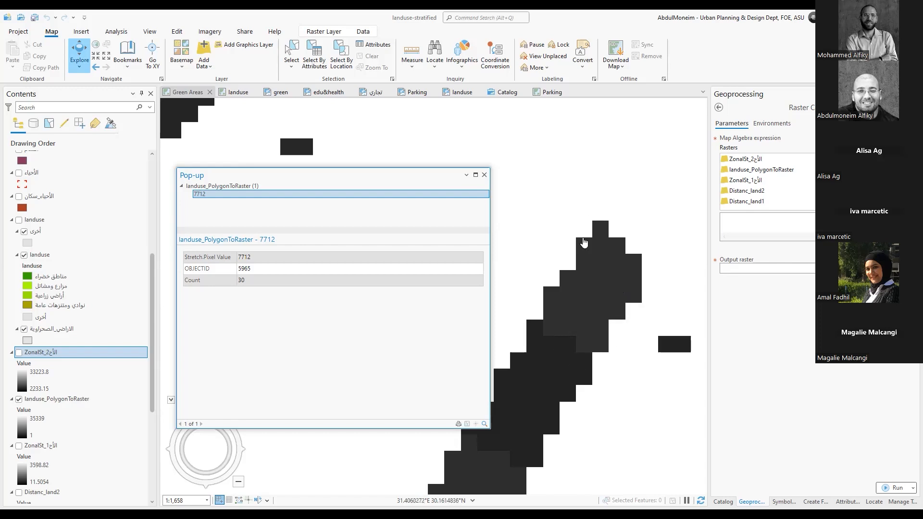
drag(584, 297, 637, 197)
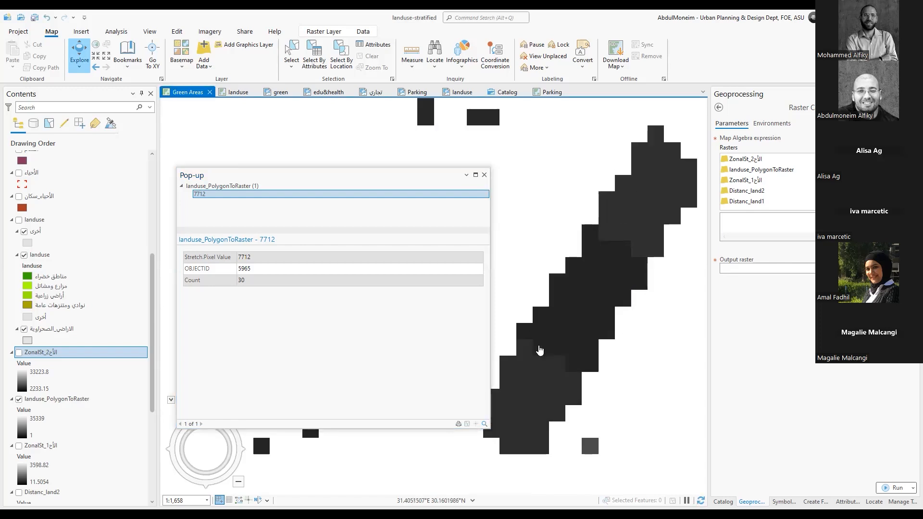
click(588, 322)
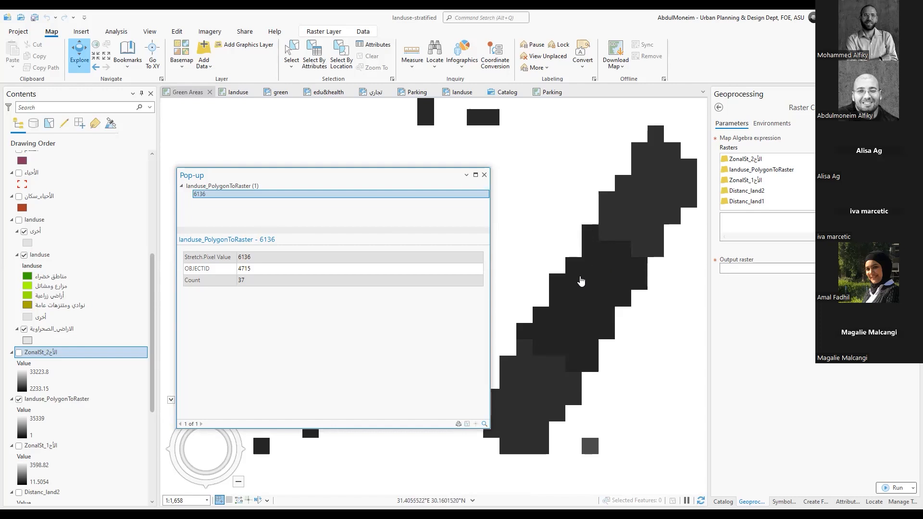
scroll(591, 283, down, 3)
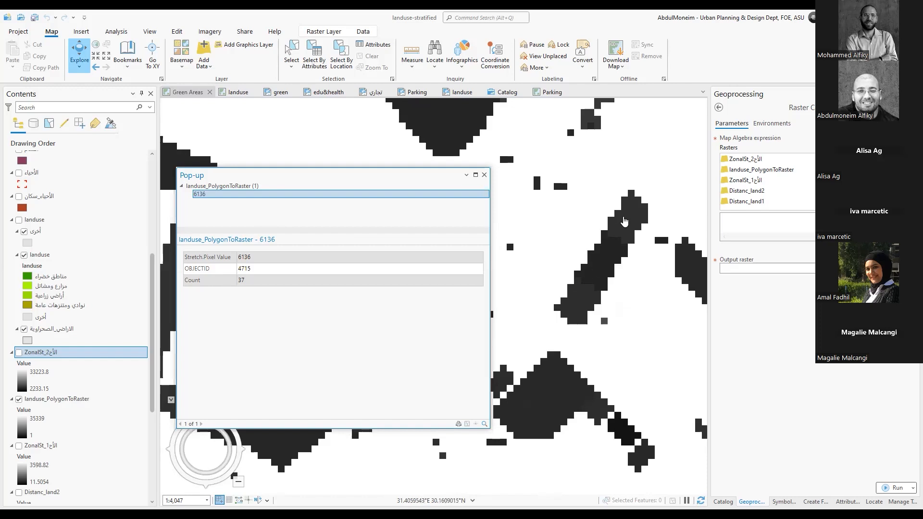
scroll(632, 226, down, 4)
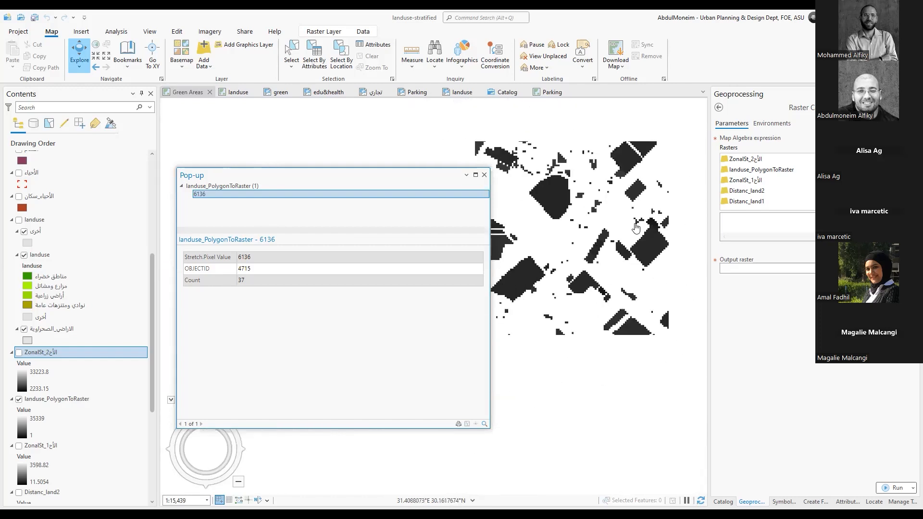
scroll(605, 240, up, 4)
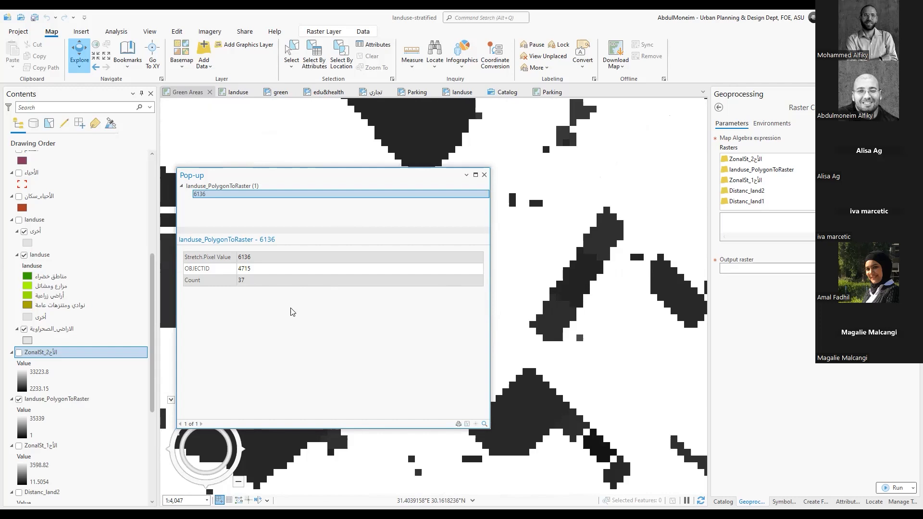
Leave Raster Calculator and temporarily show the second zonal statistics raster to inspect its pixel value over the same area
click(719, 107)
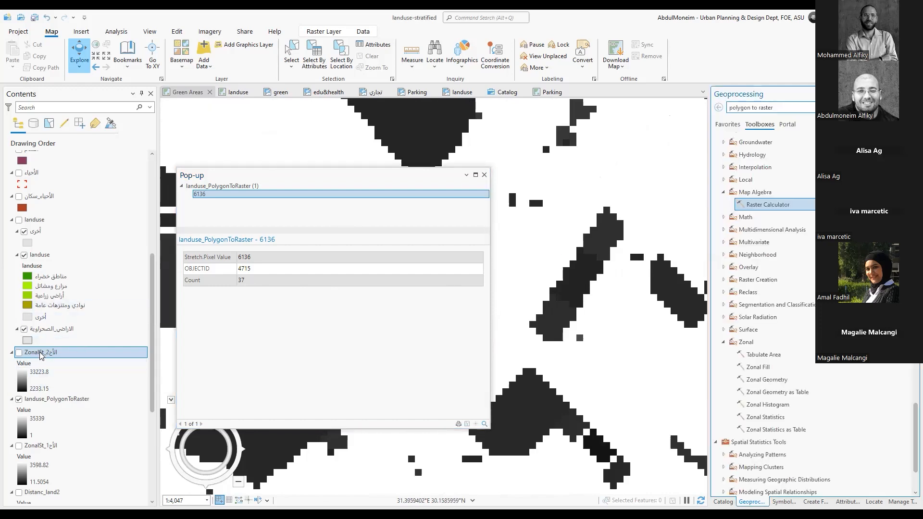
click(19, 352)
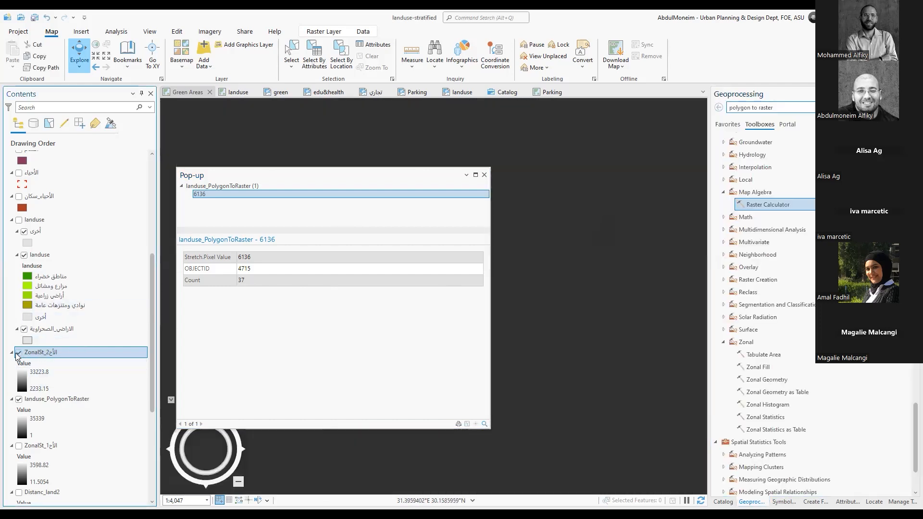
scroll(546, 269, down, 3)
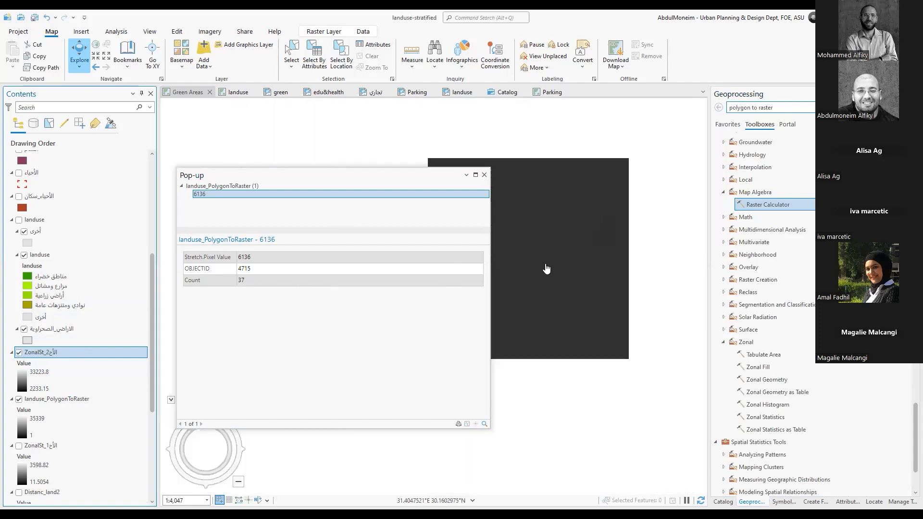
click(539, 265)
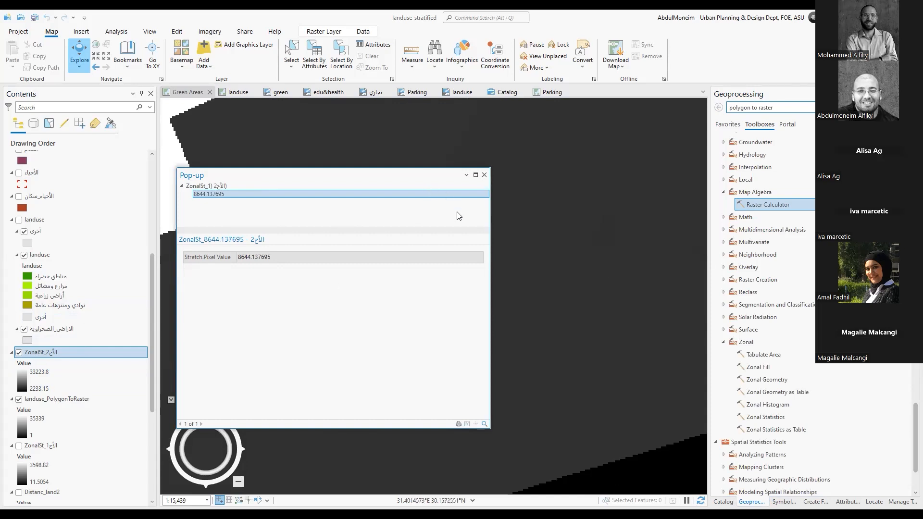
scroll(610, 212, down, 4)
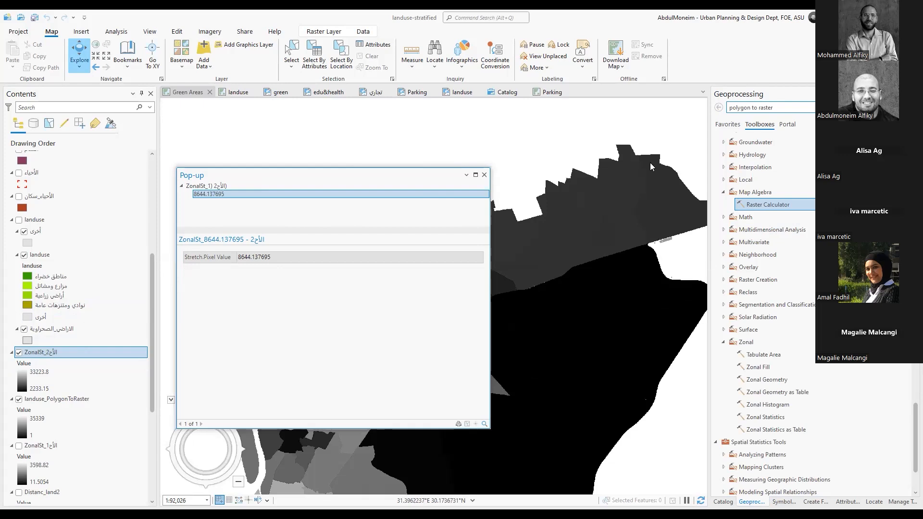
click(19, 353)
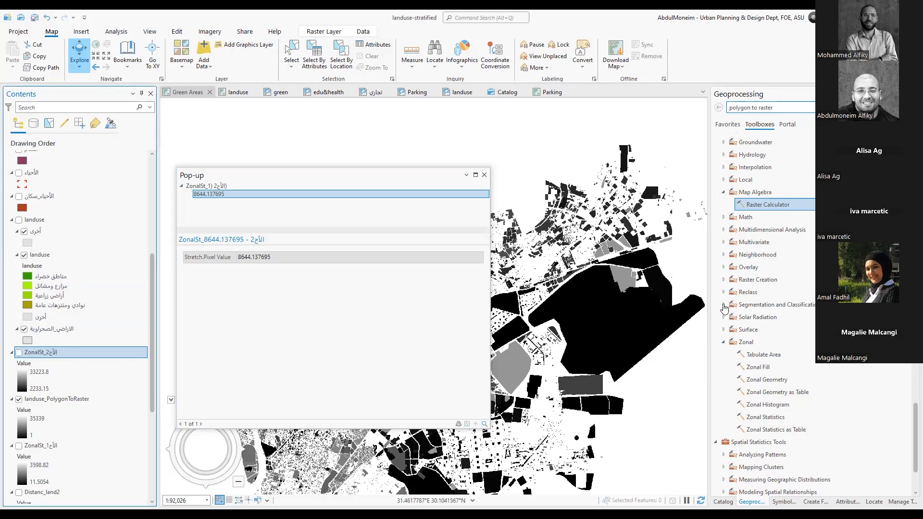
Open Reclassify from the Reclass toolset and set landuse_PolygonToRaster as input raster and Count as reclass field
click(724, 293)
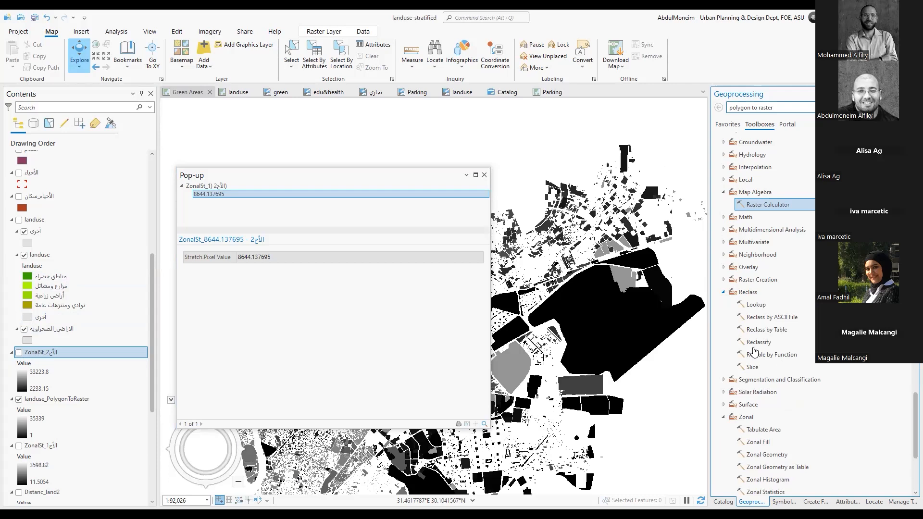
click(756, 343)
click(756, 343)
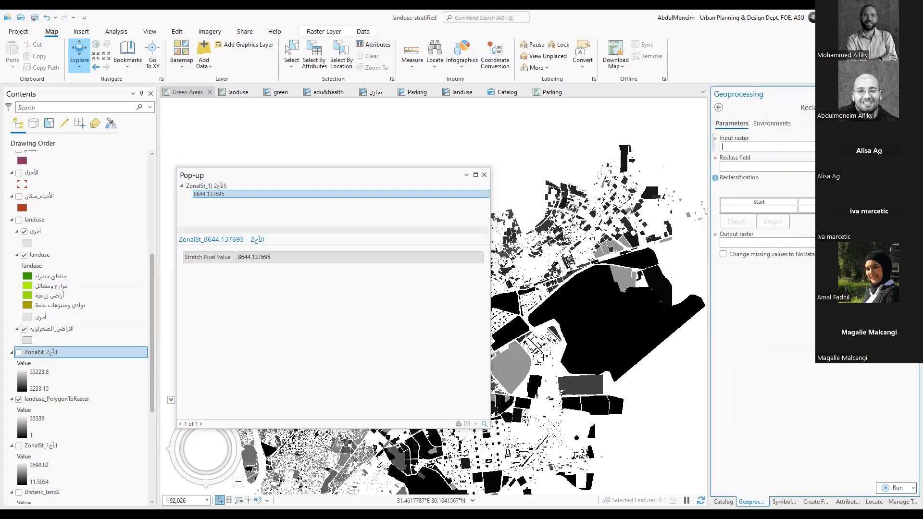
click(899, 147)
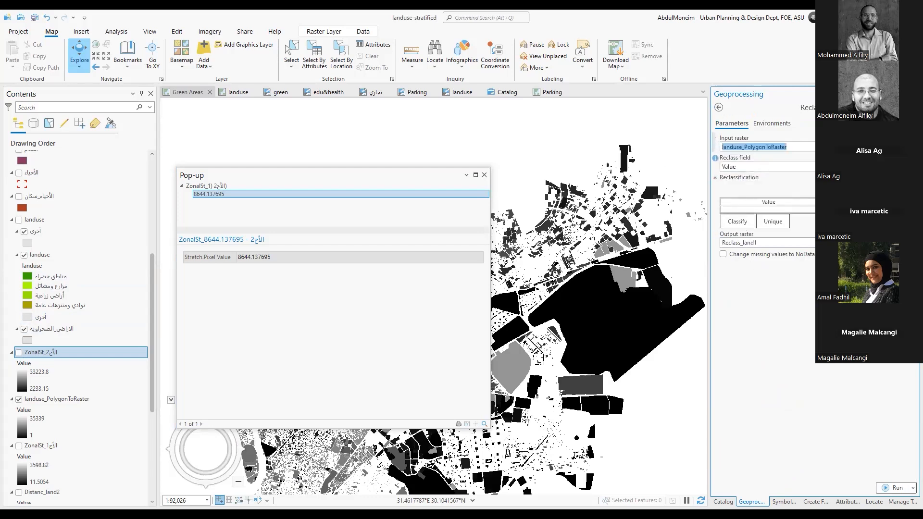
click(909, 167)
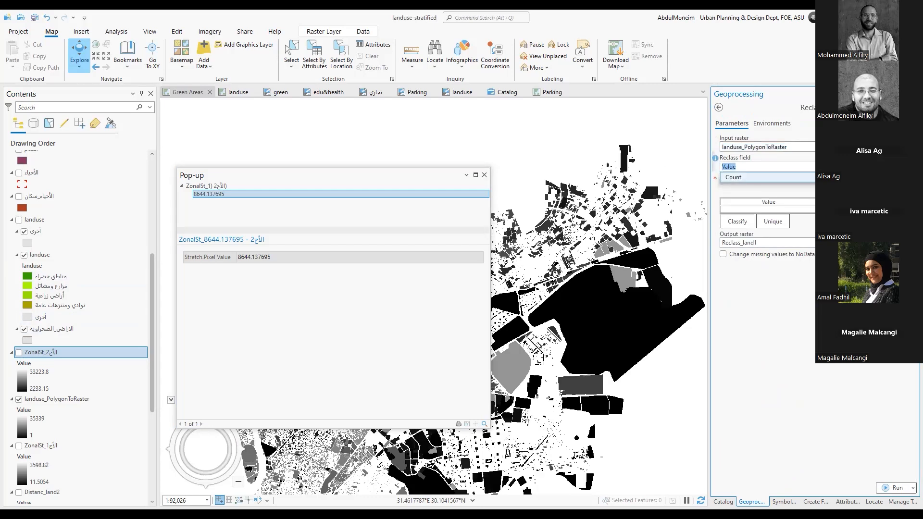
click(865, 177)
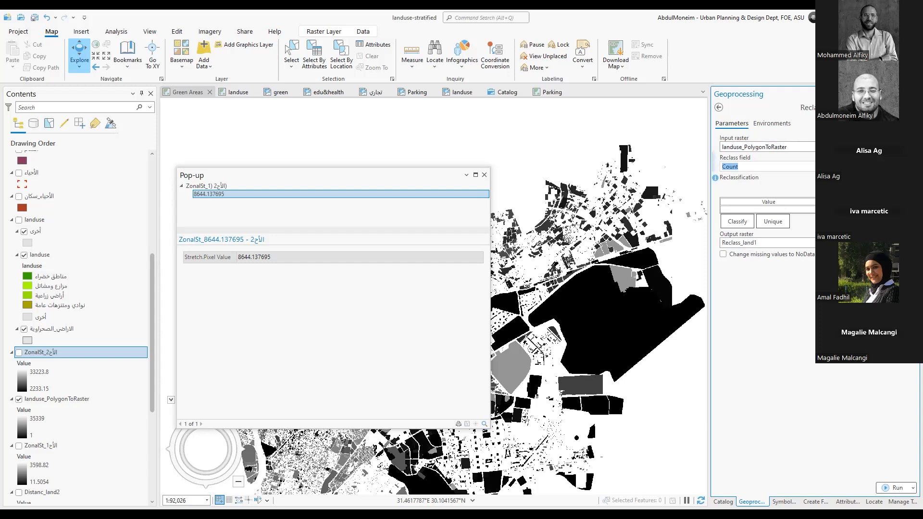
Examine the proposed class breaks for the Count field and leave Reclassify without running it
click(738, 224)
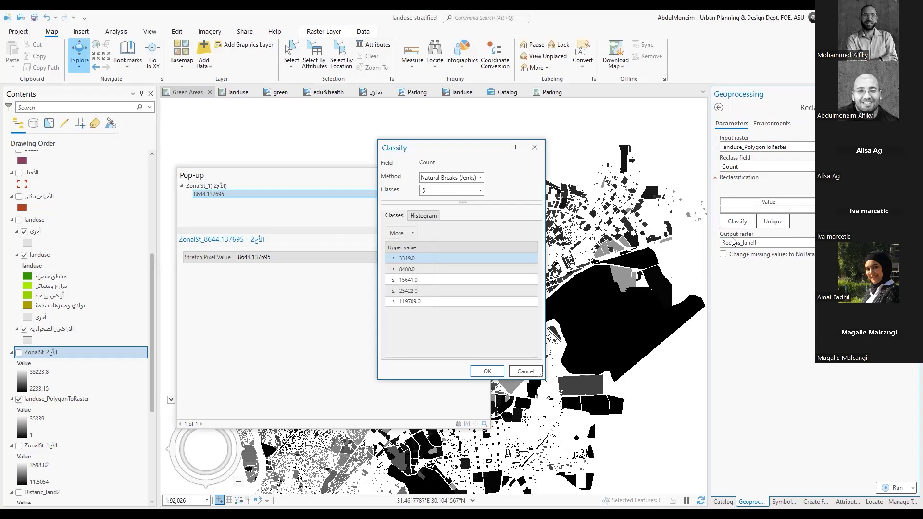
click(534, 148)
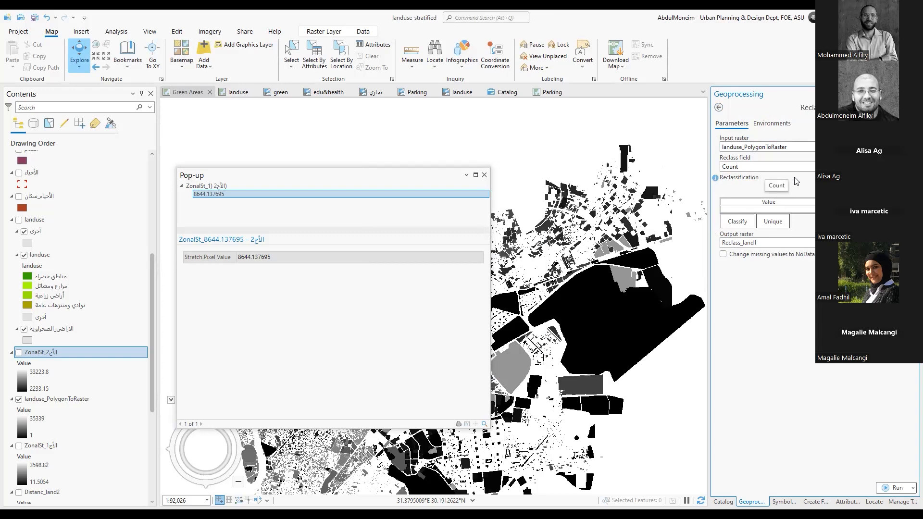
click(719, 108)
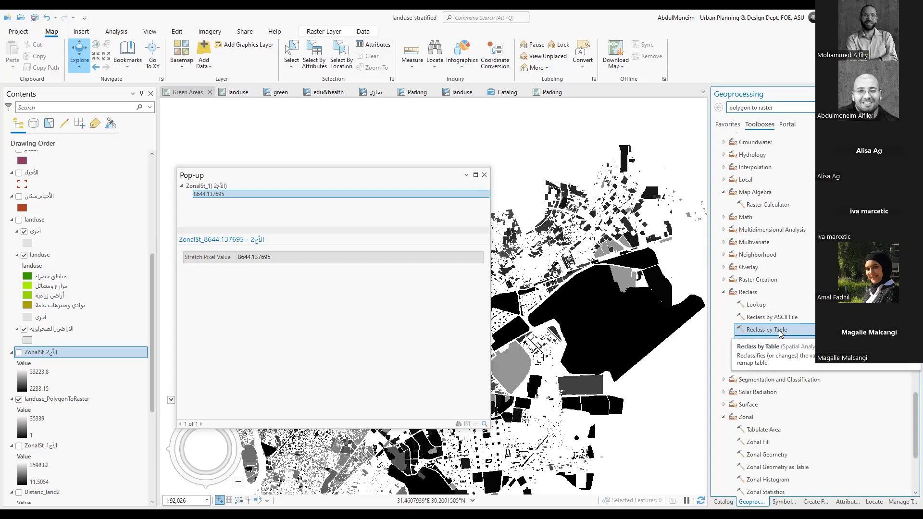
Open Times from the Math toolset and set landuse_PolygonToRaster as the first input raster
click(725, 218)
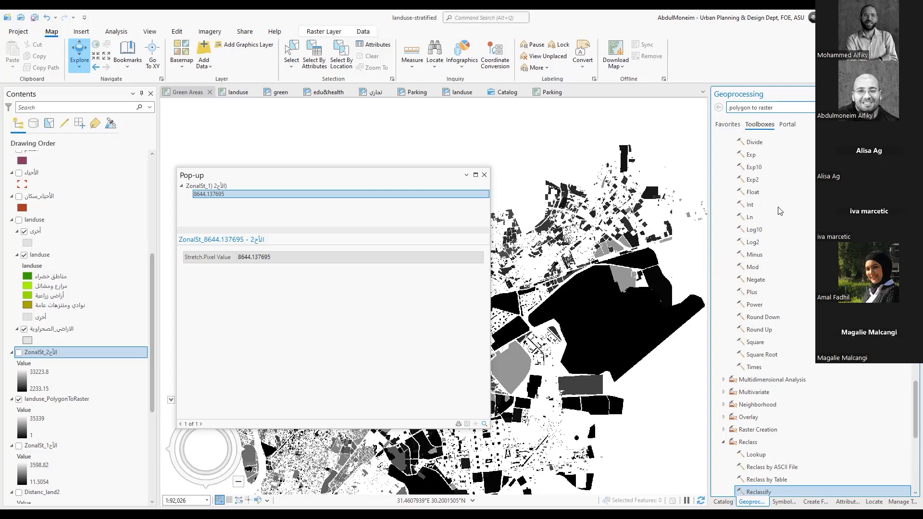
scroll(780, 210, up, 3)
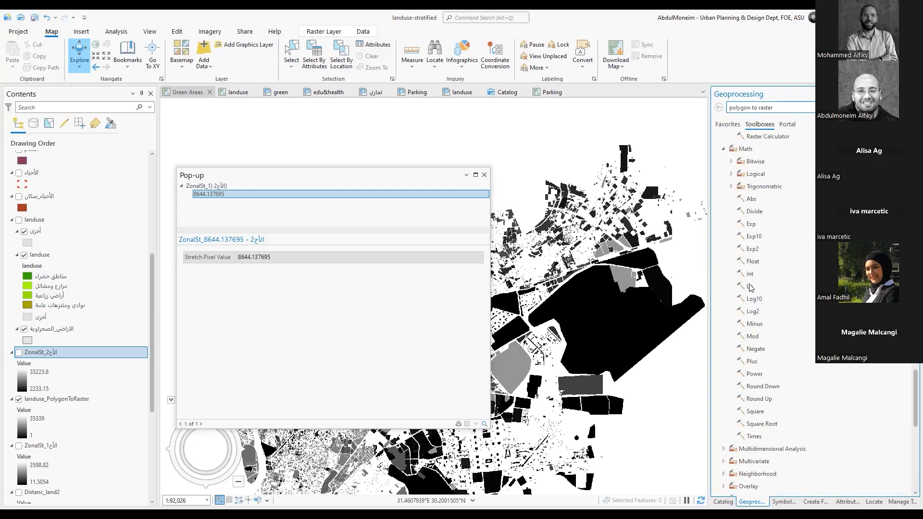
click(765, 393)
click(761, 436)
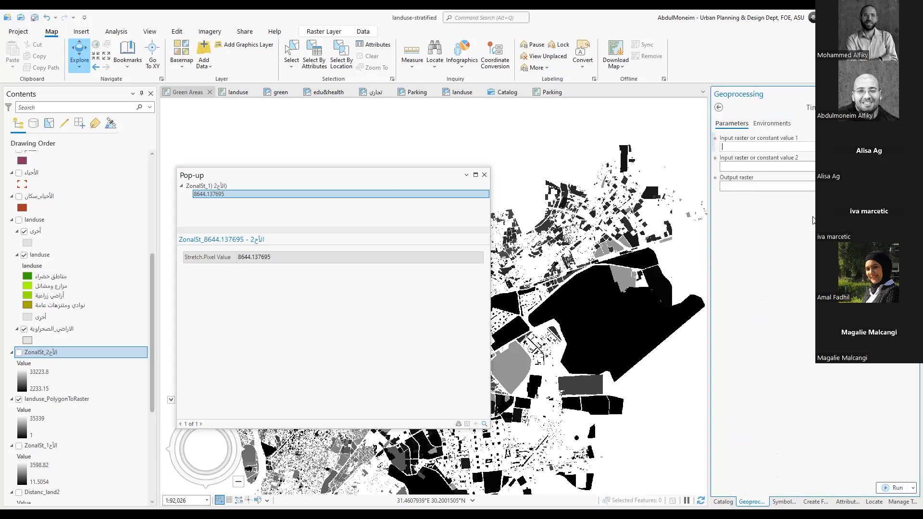
click(898, 147)
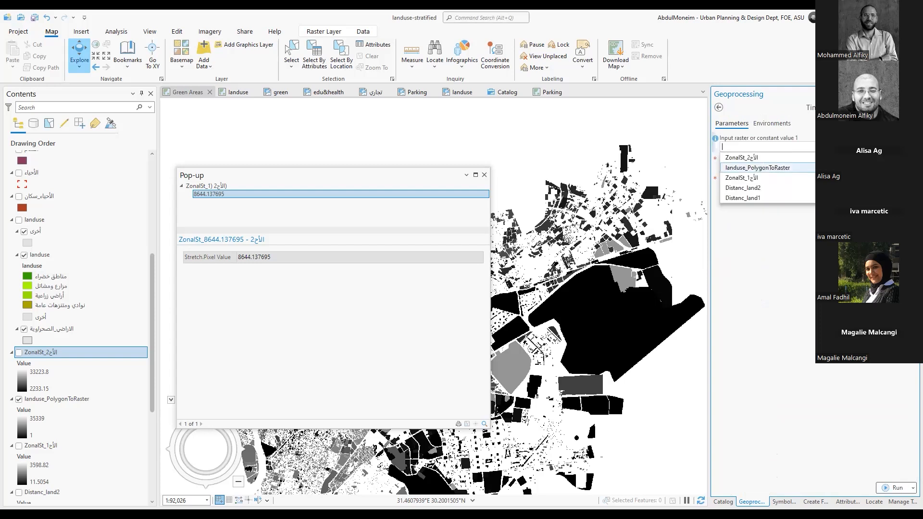
click(889, 167)
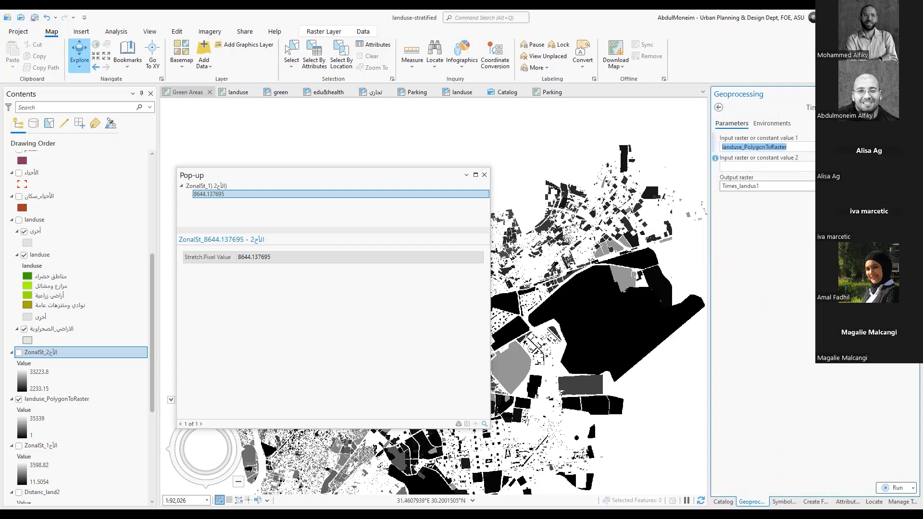
Check the choices for the second input of Times and return to the tool list with the Math toolset collapsed
click(899, 167)
click(889, 176)
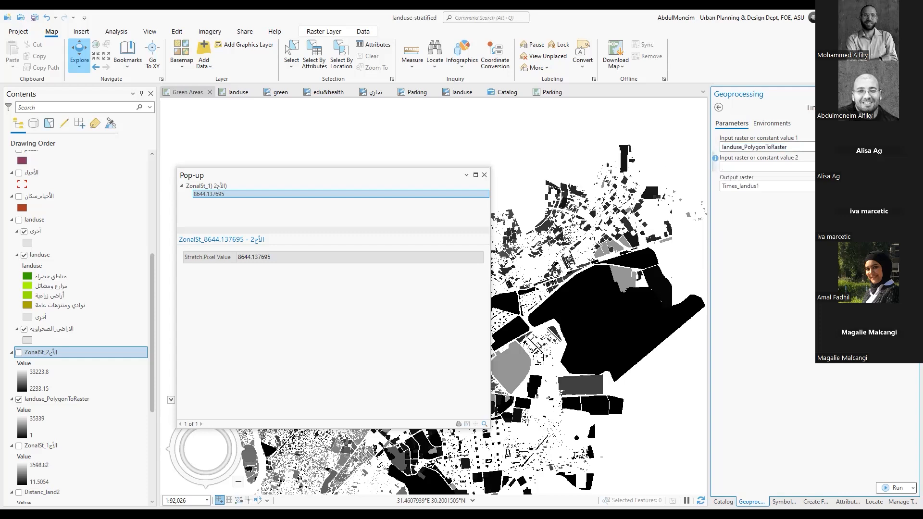
click(899, 166)
click(719, 107)
click(720, 107)
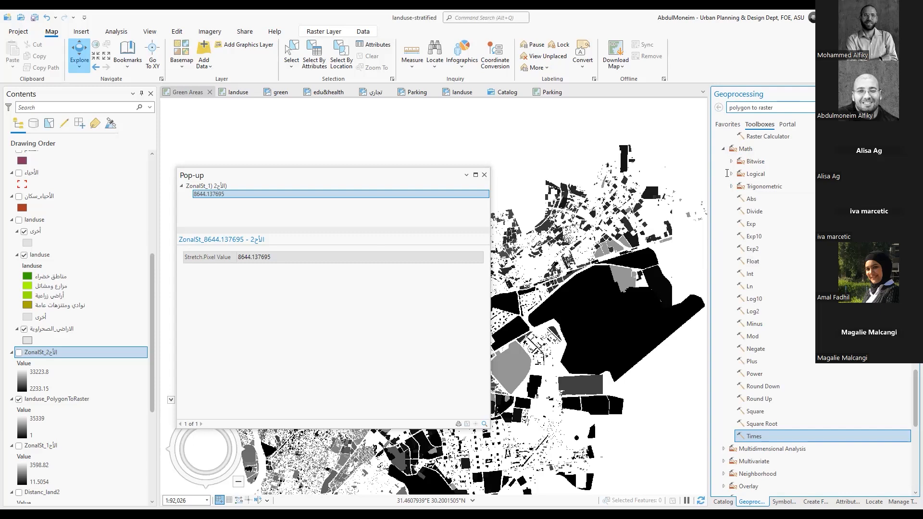
click(724, 149)
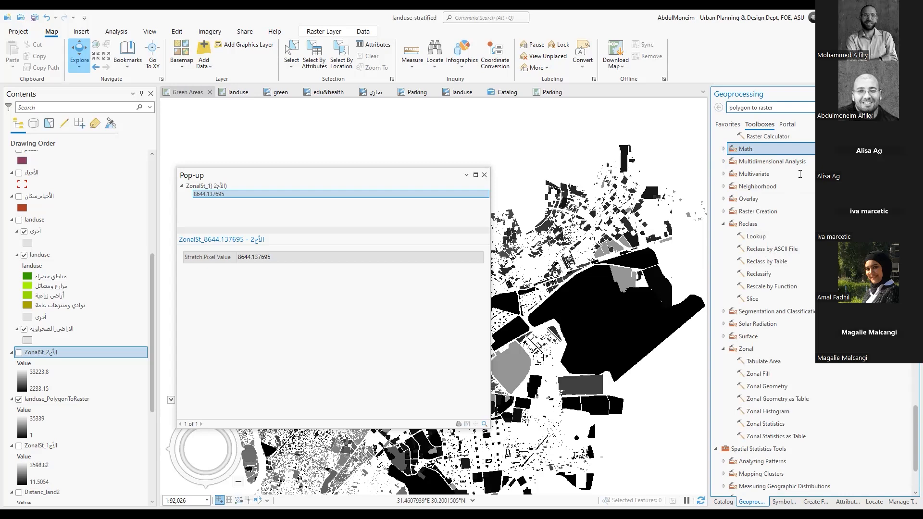
Open Raster Calculator, add landuse_PolygonToRaster to the map algebra expression and leave the tool without running it
scroll(799, 174, up, 1)
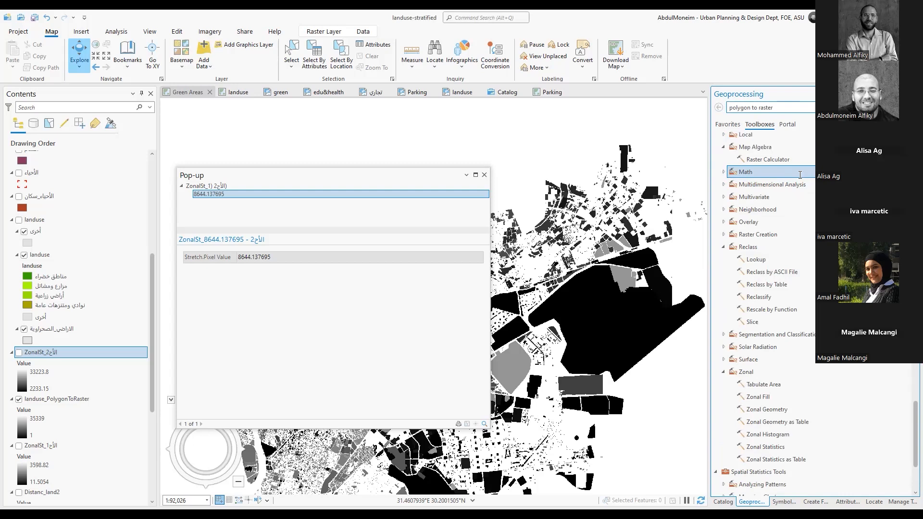
click(787, 159)
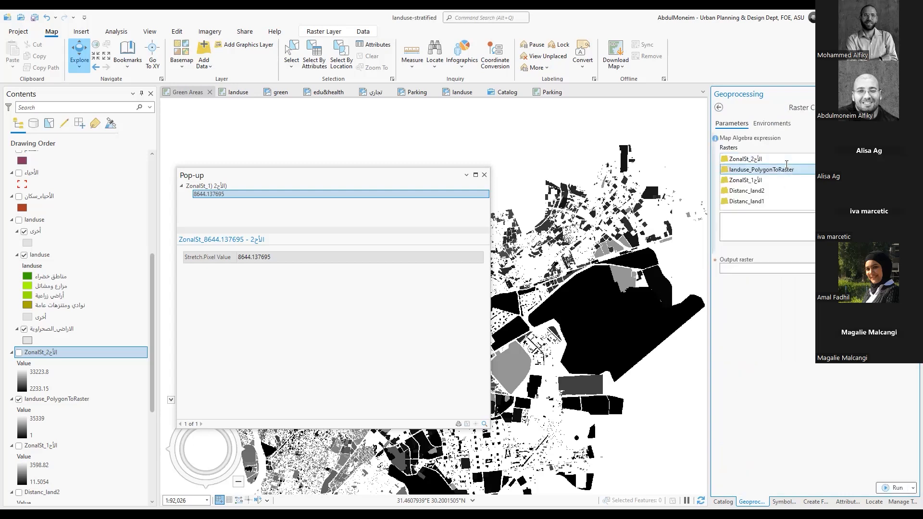
double_click(786, 165)
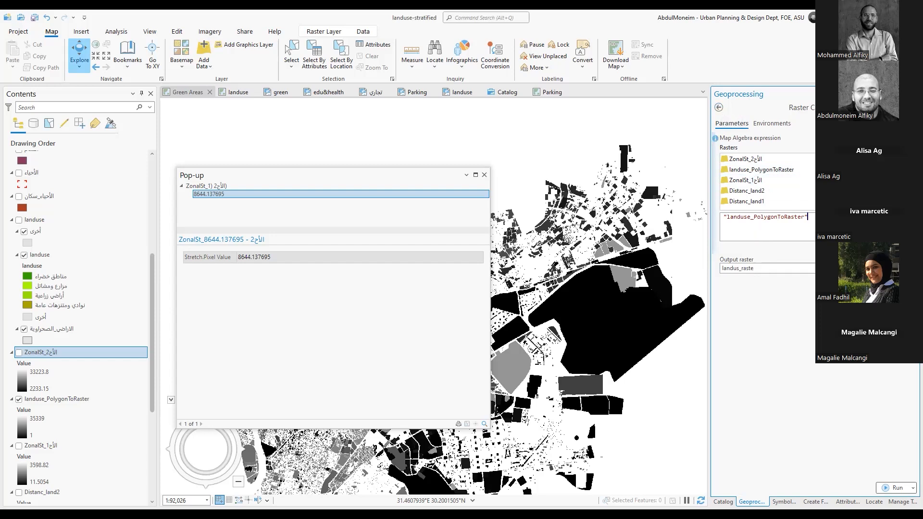
click(718, 107)
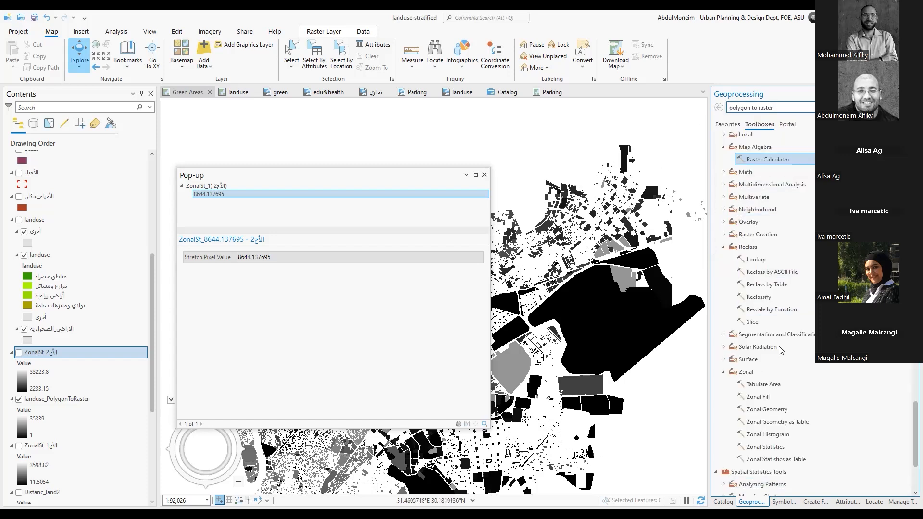
View the parameters of Rescale by Function in the Reclass toolset and return to the tool list
click(770, 305)
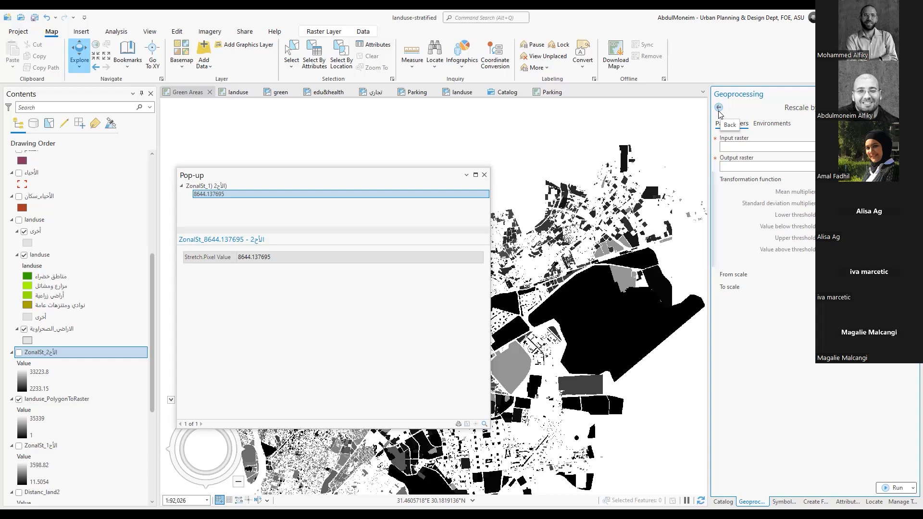
click(718, 108)
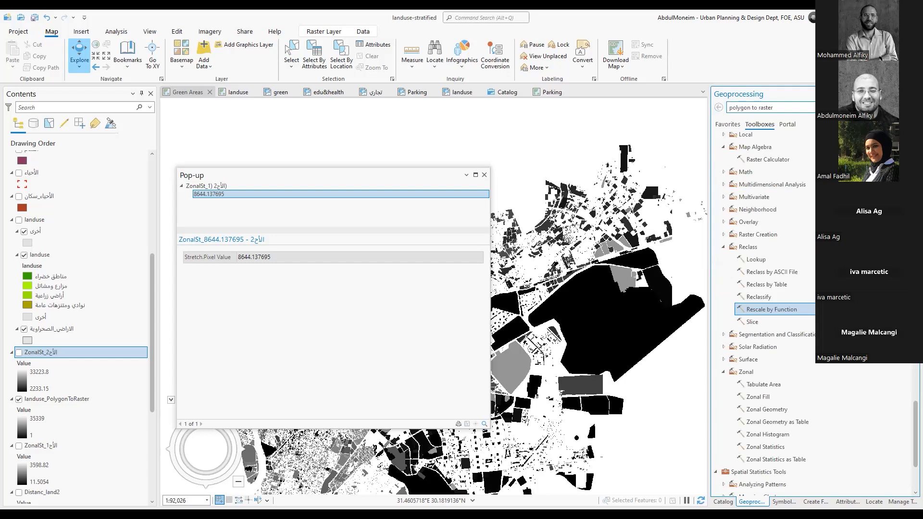
Open Polygon to Raster from the Conversion Tools and set the landuse sublayer of the landuse group as input features
scroll(812, 312, up, 15)
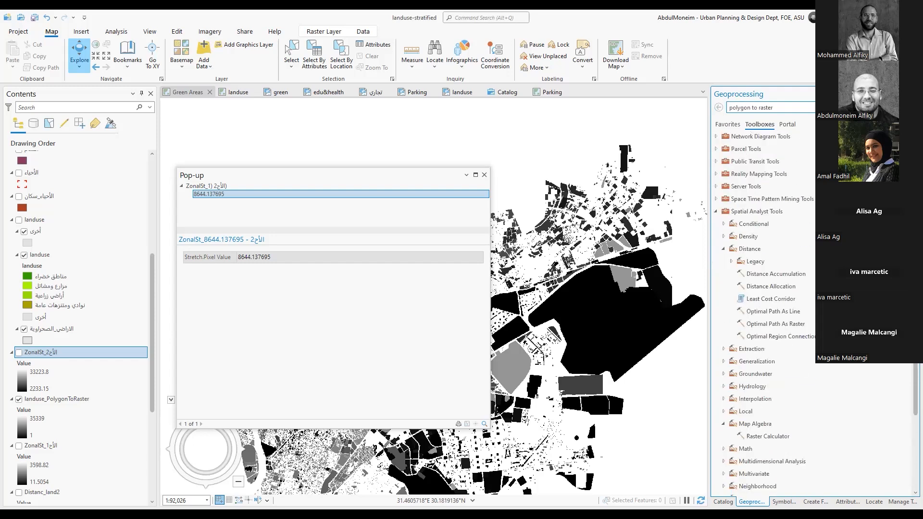
scroll(768, 313, up, 14)
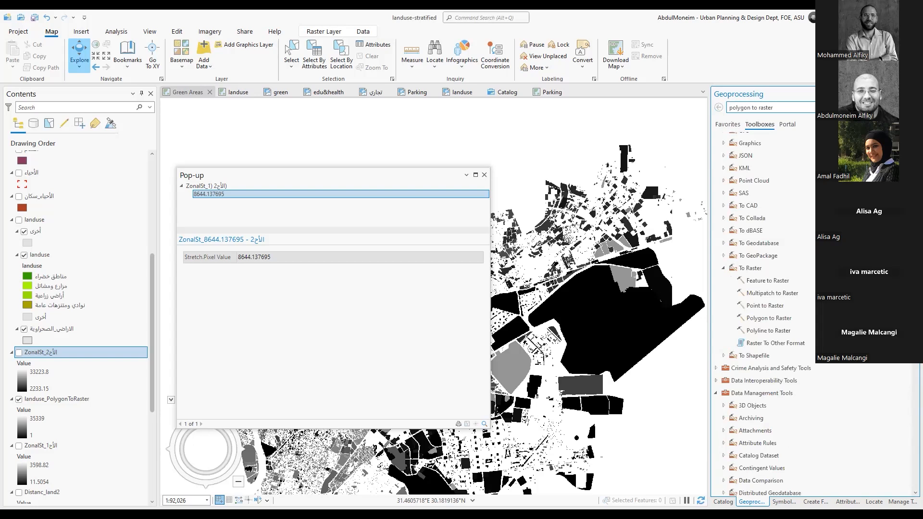
scroll(764, 313, up, 5)
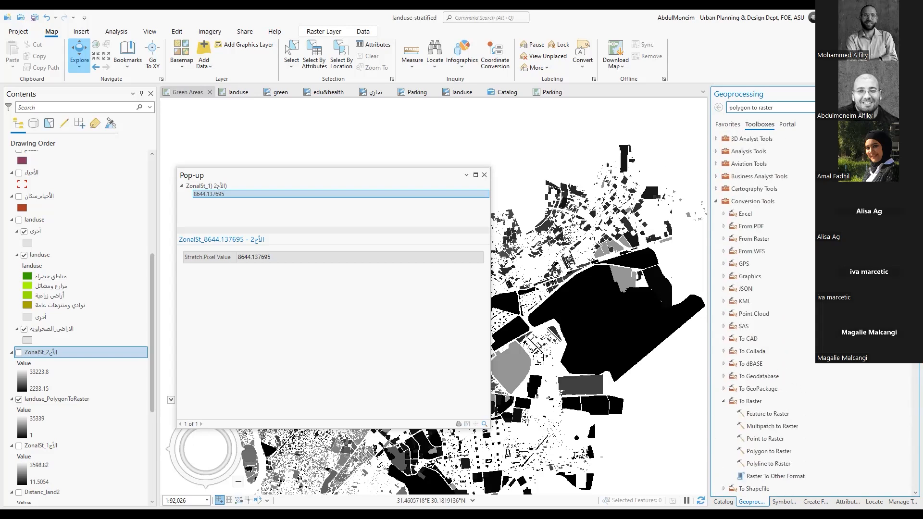
scroll(783, 281, down, 2)
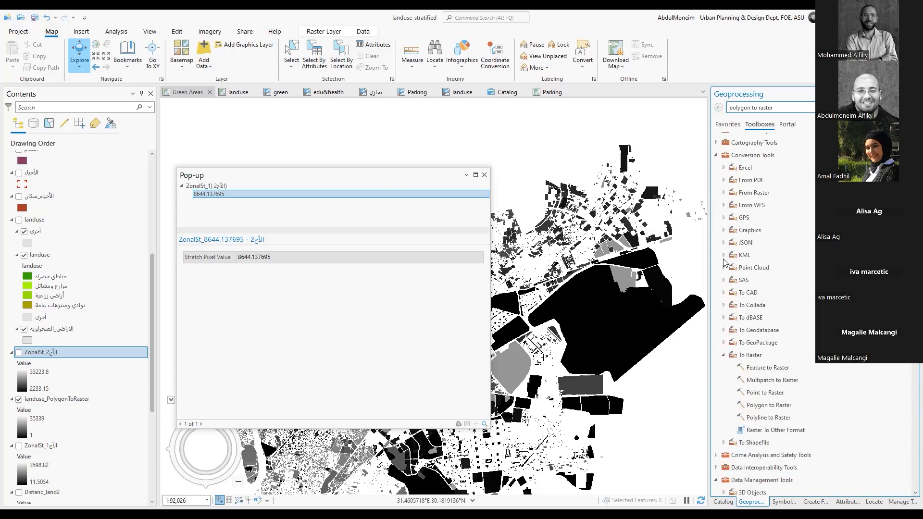
scroll(769, 337, down, 2)
click(764, 359)
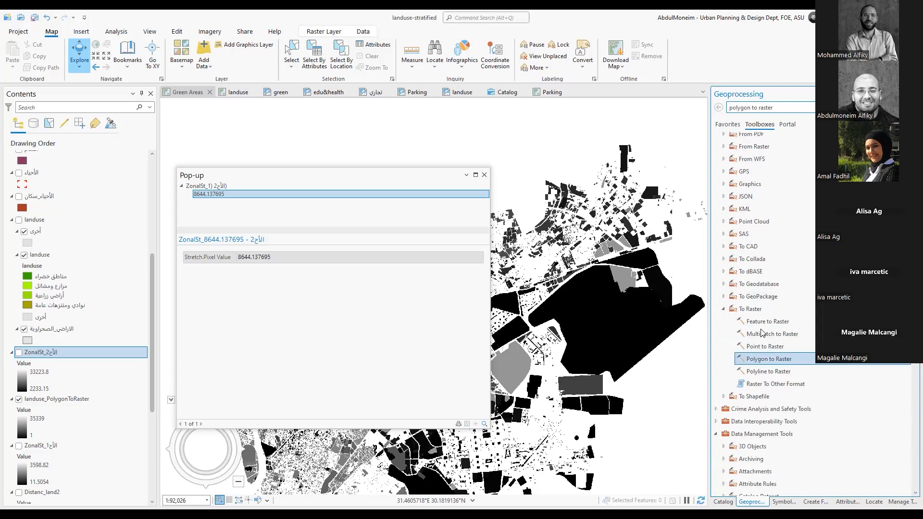
double_click(771, 362)
click(735, 166)
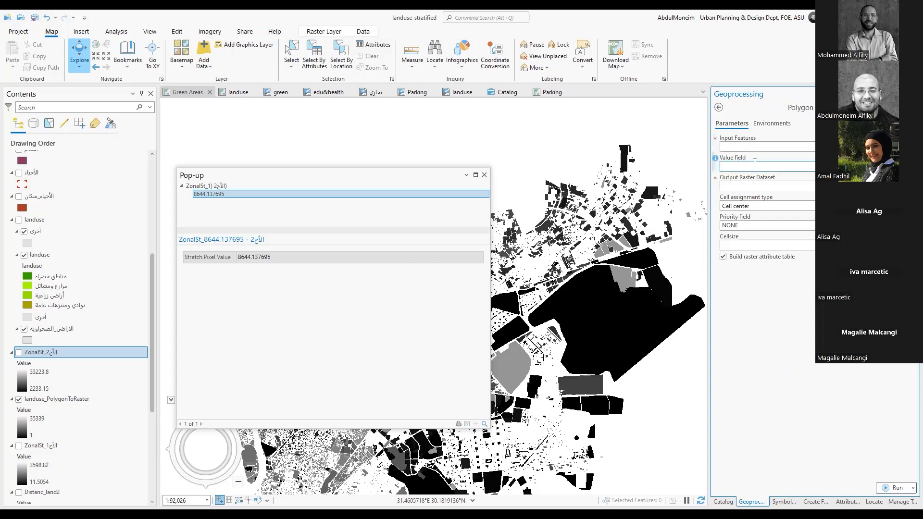
click(889, 147)
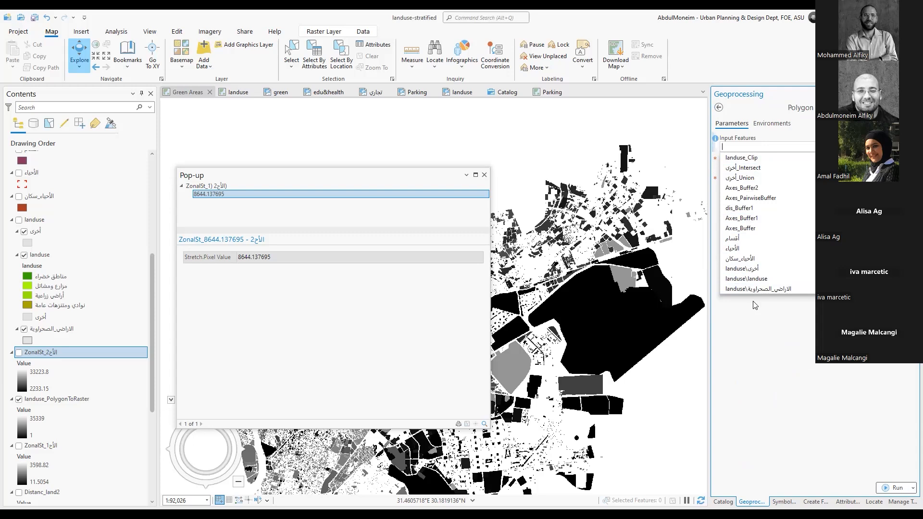
click(746, 279)
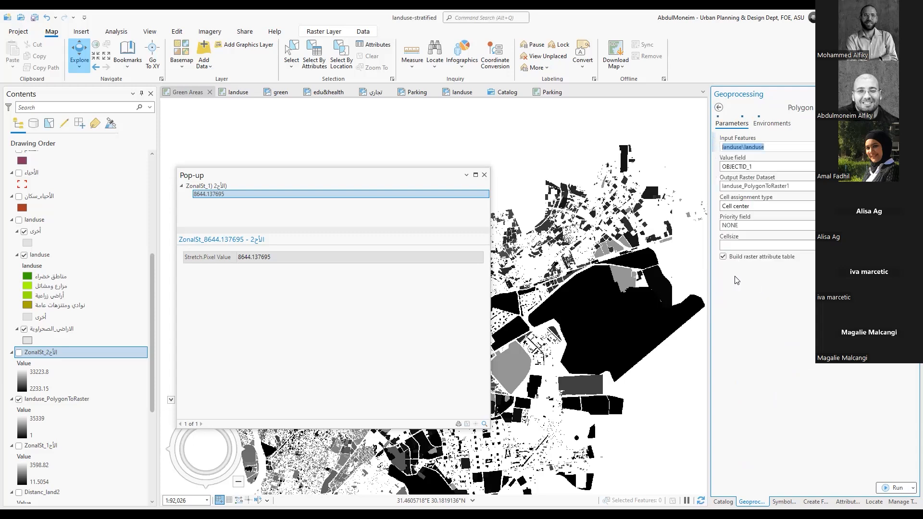
Review the available value fields for the landuse polygons and leave Polygon to Raster without running it
click(750, 167)
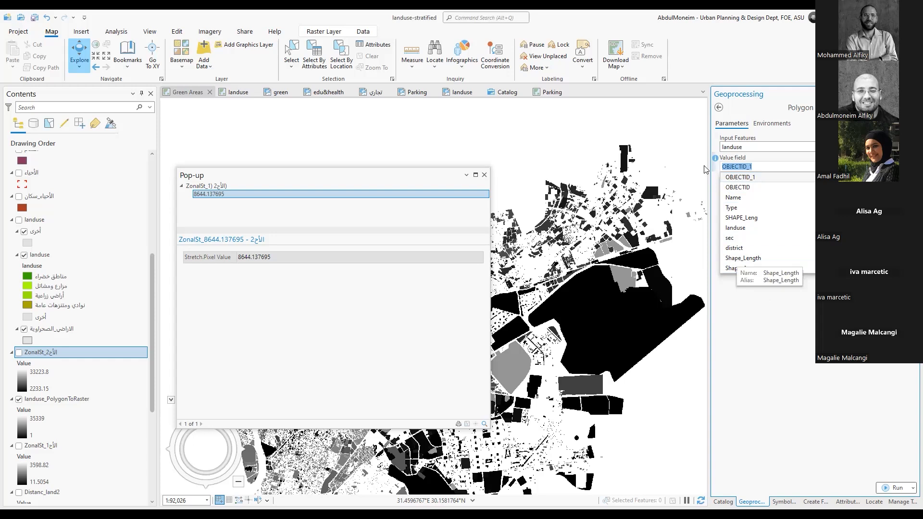
click(720, 110)
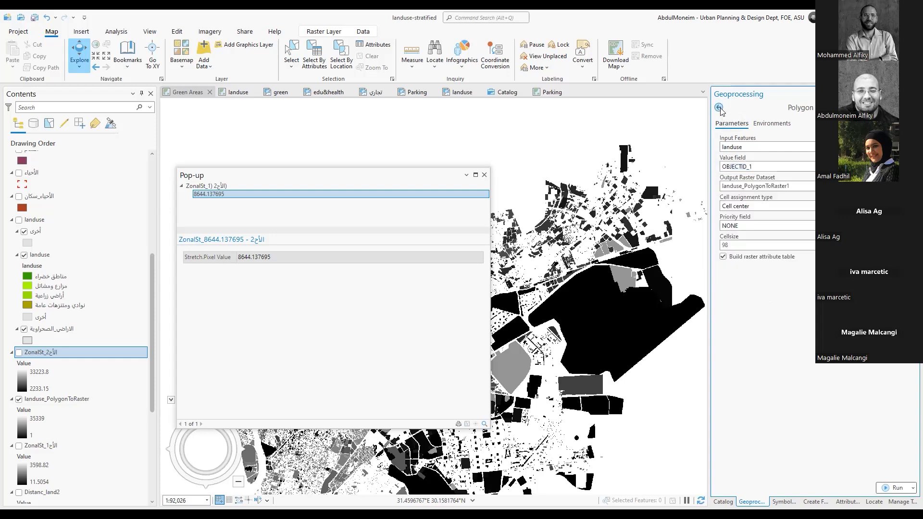
click(719, 109)
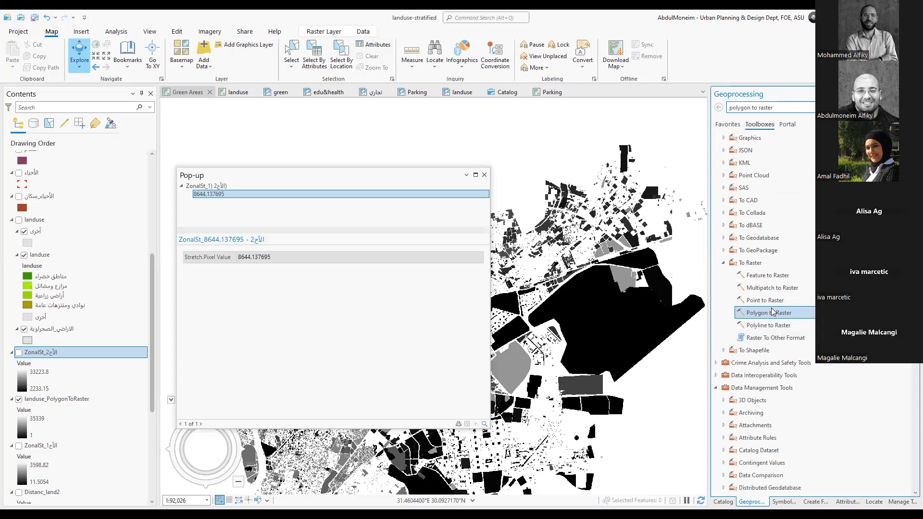
Search the geoprocessing tools for "raster to point", locate Raster to Point in the From Raster toolset and open it
scroll(767, 327, down, 3)
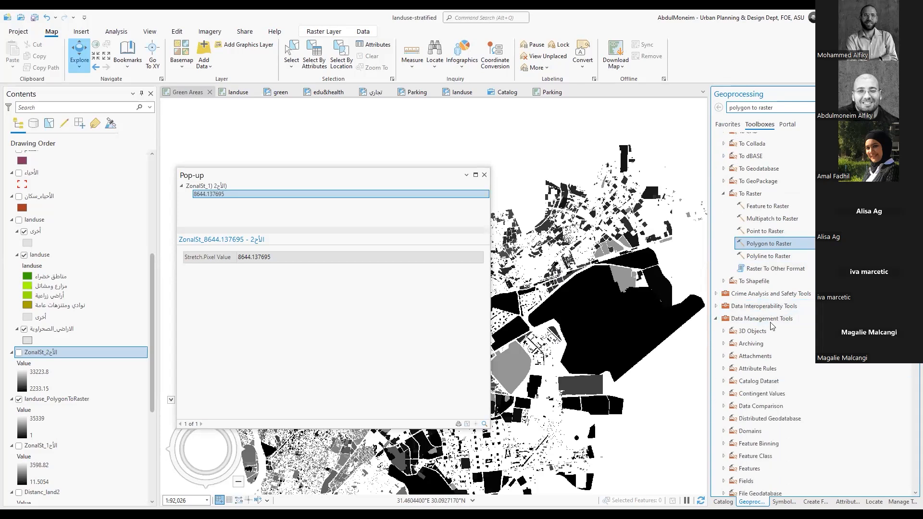
scroll(831, 387, up, 3)
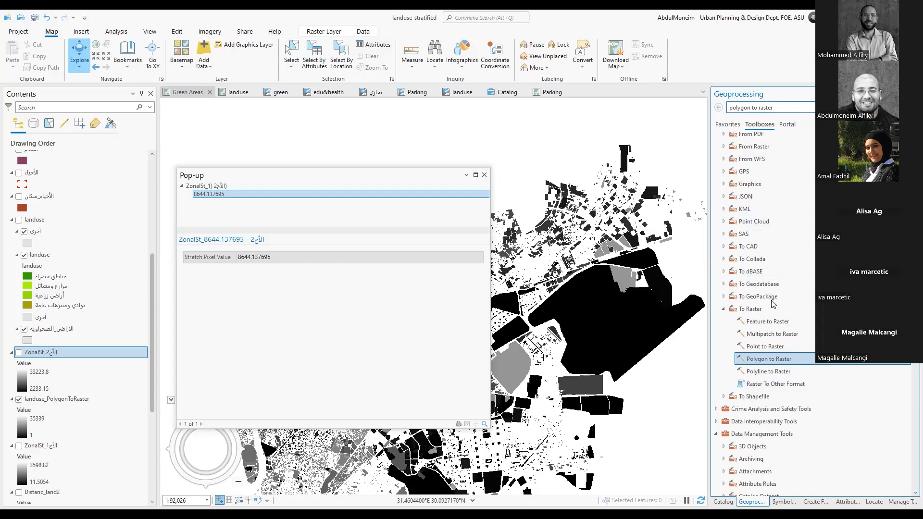
scroll(771, 303, up, 1)
scroll(772, 303, up, 1)
triple_click(753, 109)
text(raster to)
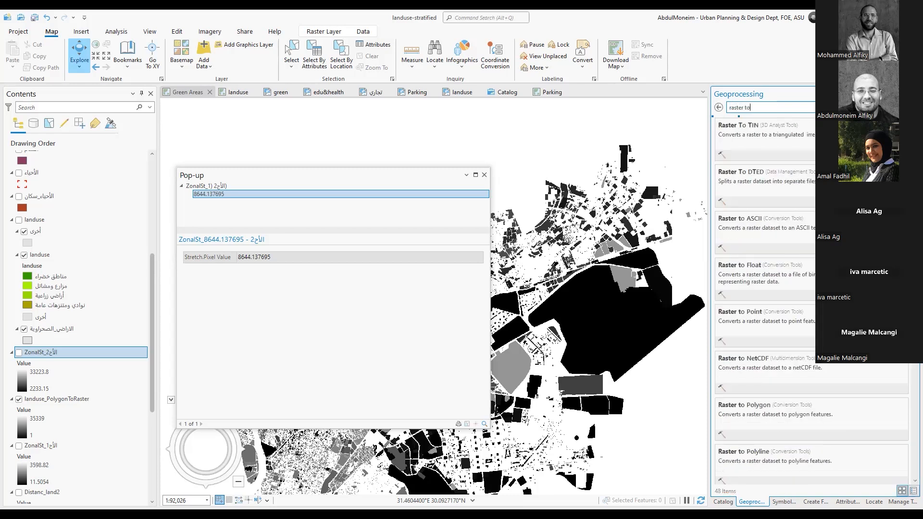
text(pi)
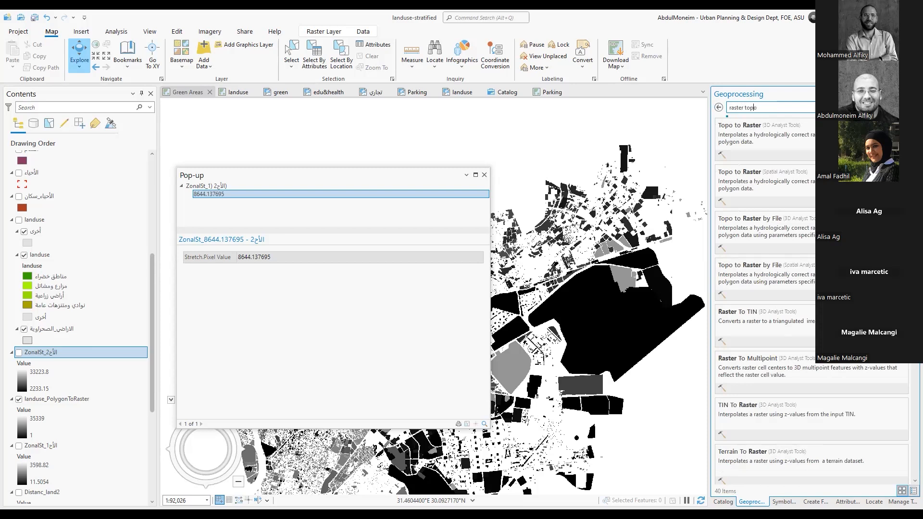
text(int)
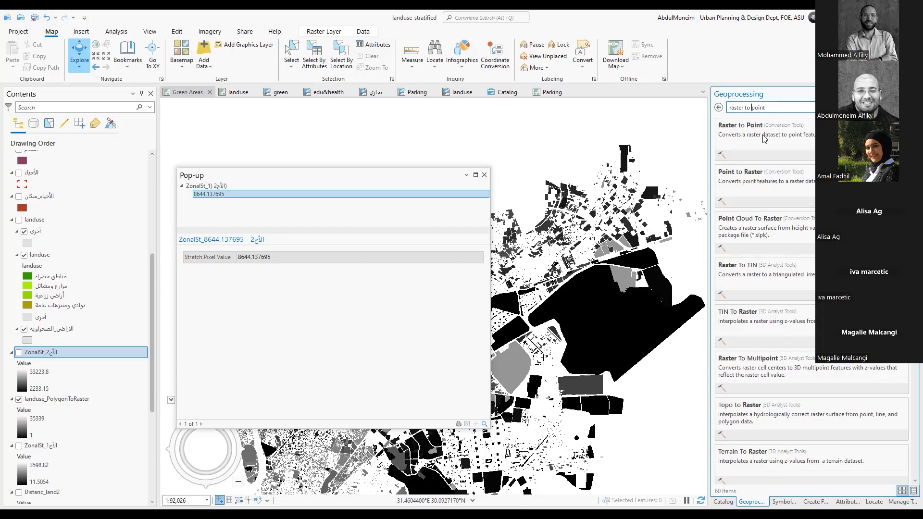
click(789, 125)
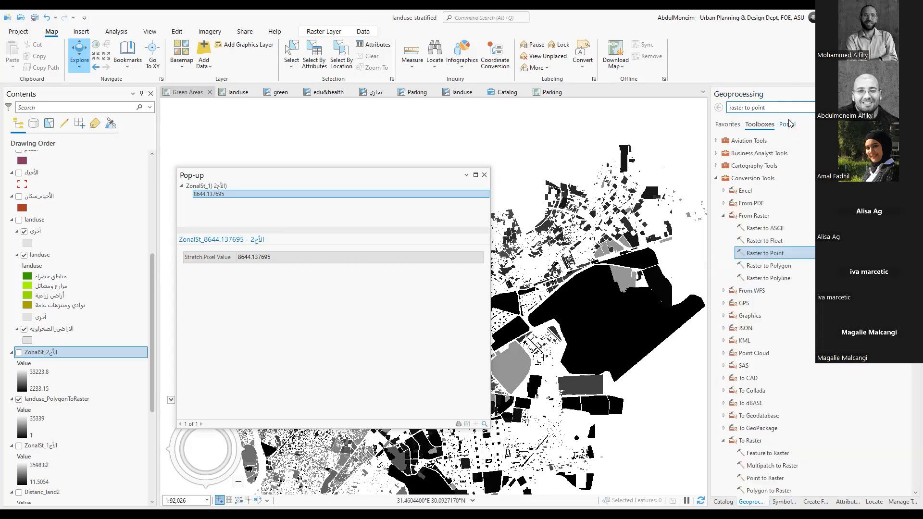
click(758, 255)
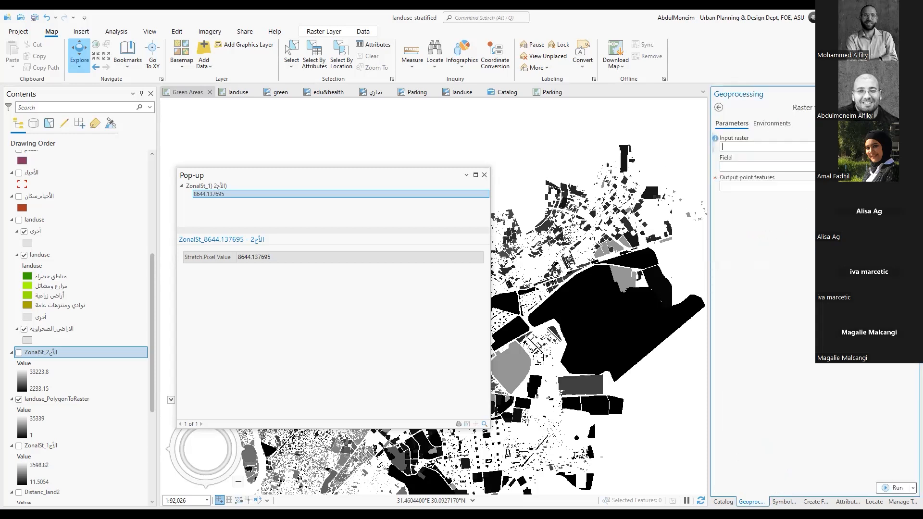
Run Raster to Point on the landuse_PolygonToRaster raster with Value as the field, keeping the default output name
click(898, 146)
click(750, 167)
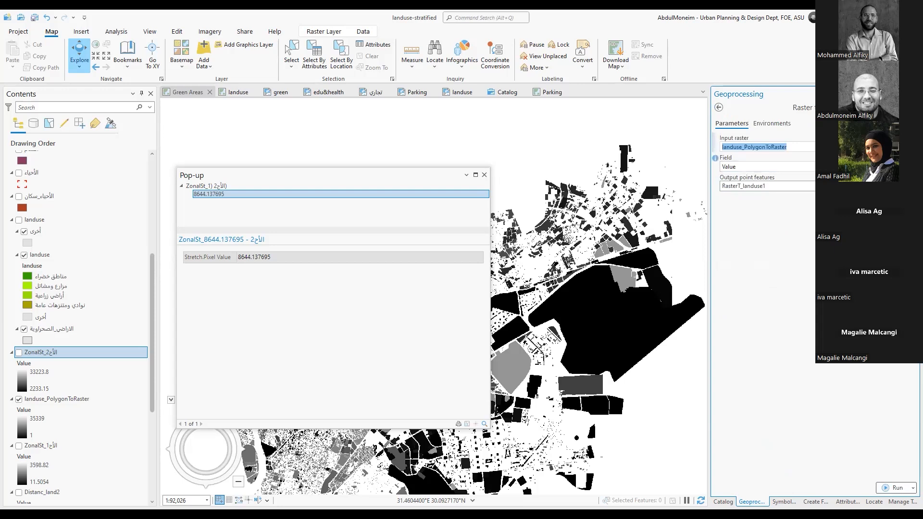
click(898, 166)
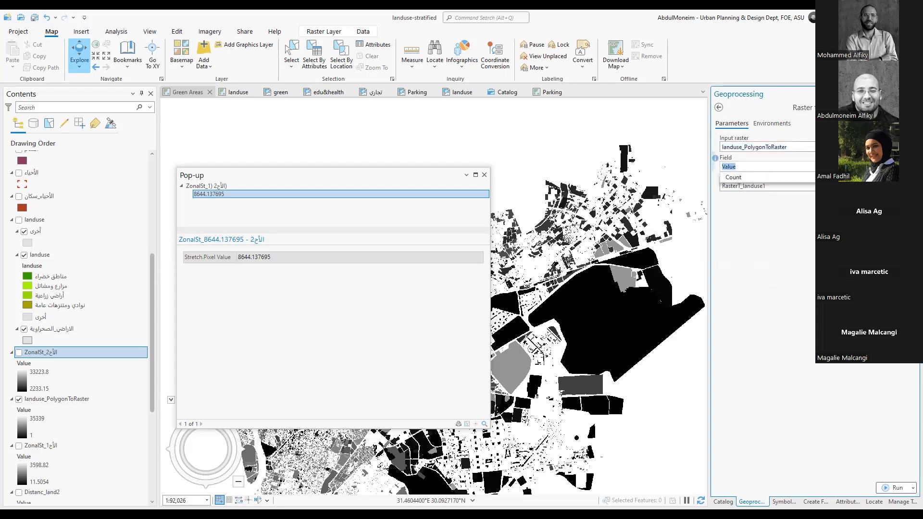
click(905, 167)
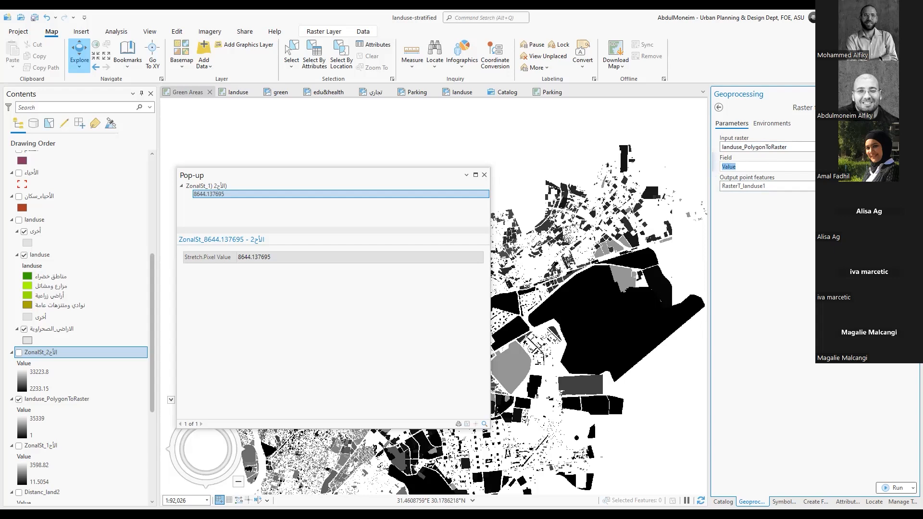
click(836, 186)
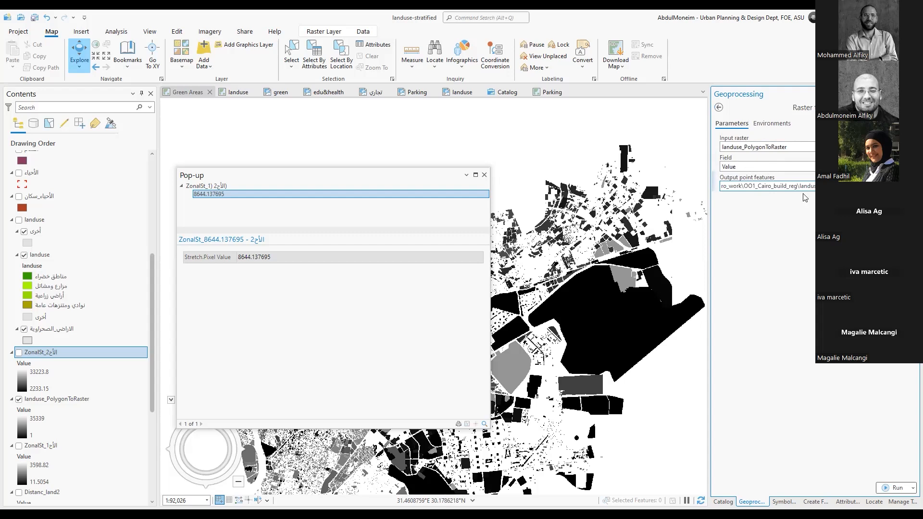
click(910, 167)
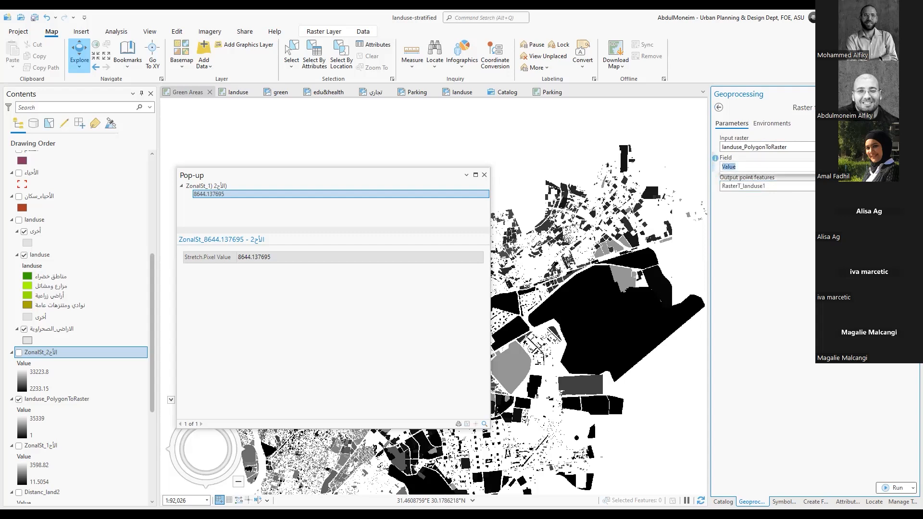
click(910, 167)
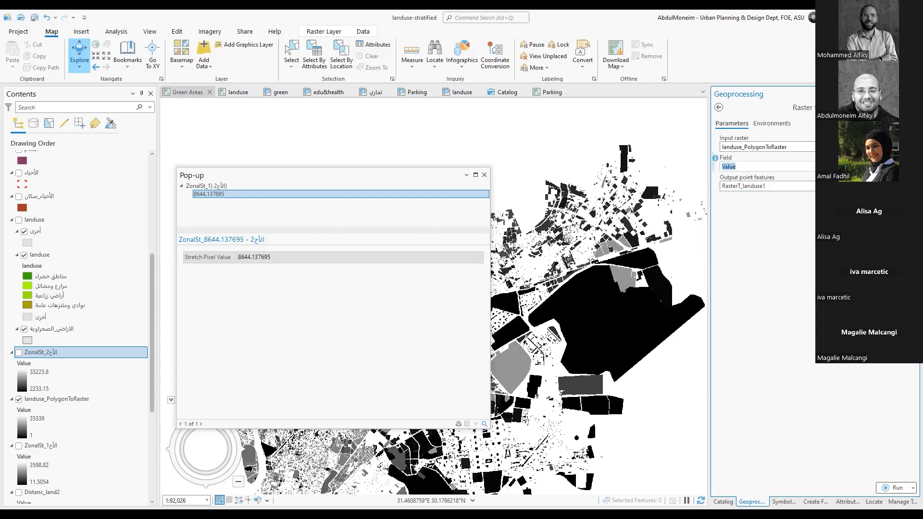
click(892, 487)
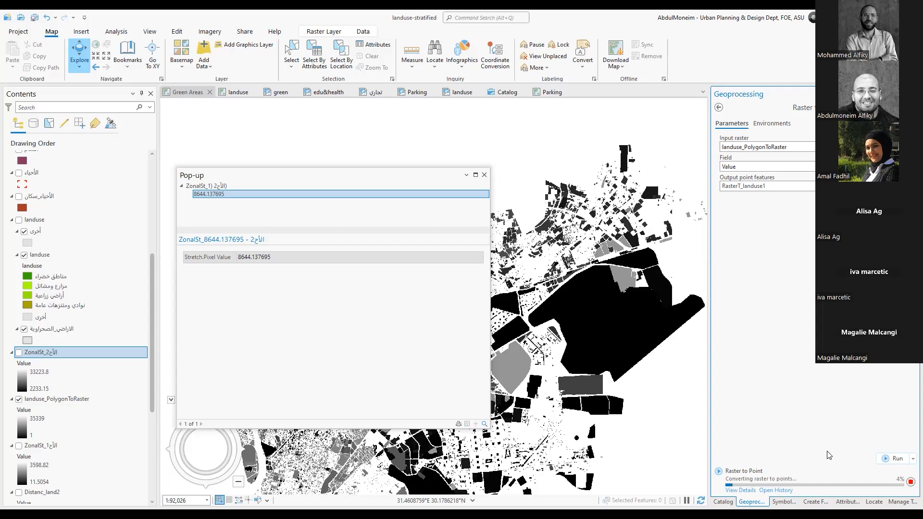
View the Raster to Point run details and messages in an enlarged window, closing it once the conversion ends
click(743, 490)
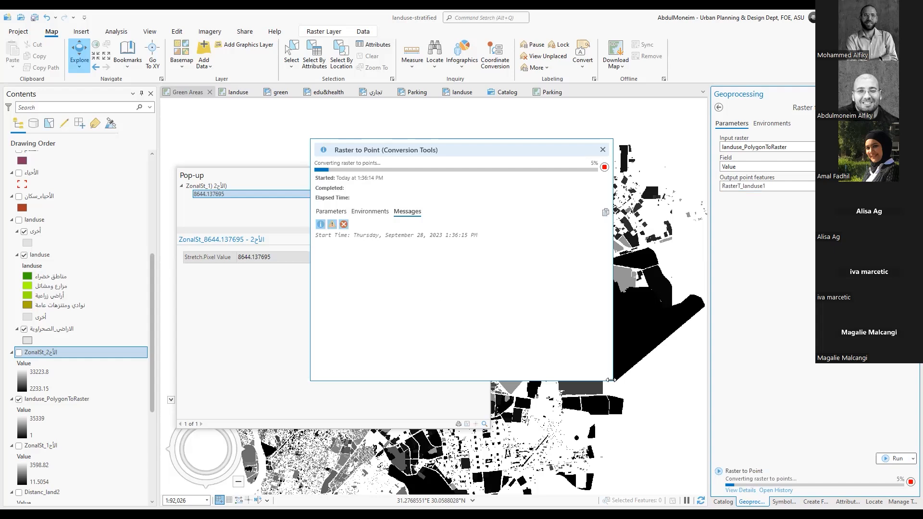
drag(610, 380, 630, 426)
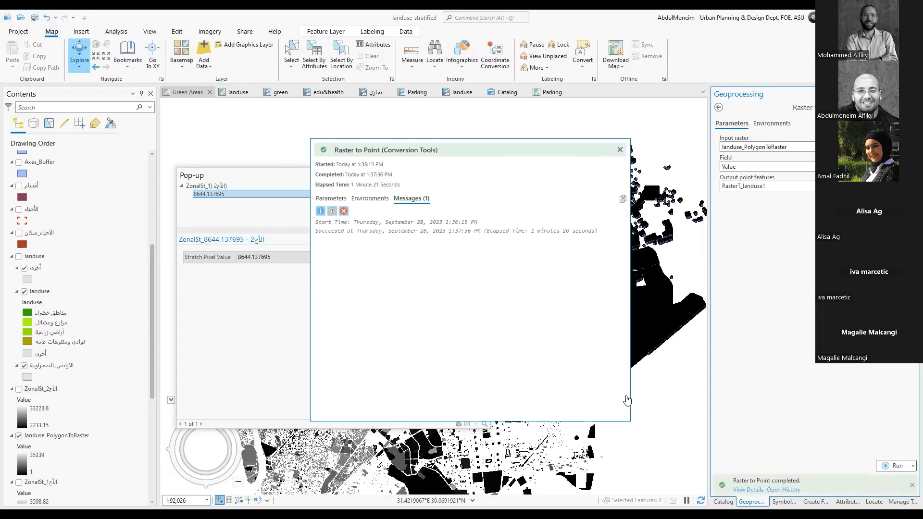
click(620, 151)
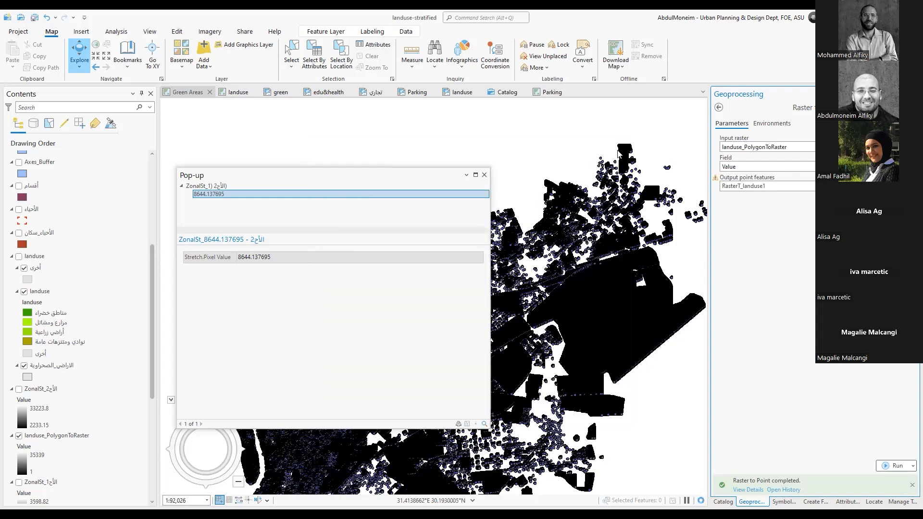
Close the pixel value pop-up and examine how the converted points sit within the raster cells of a small landuse patch
click(483, 175)
drag(509, 282, 531, 248)
drag(481, 388, 471, 310)
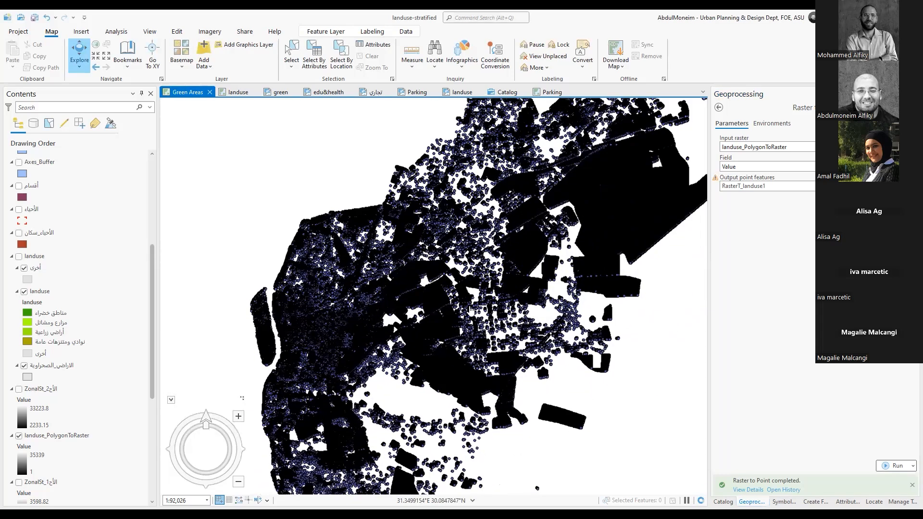
drag(556, 286, 516, 324)
scroll(521, 344, up, 5)
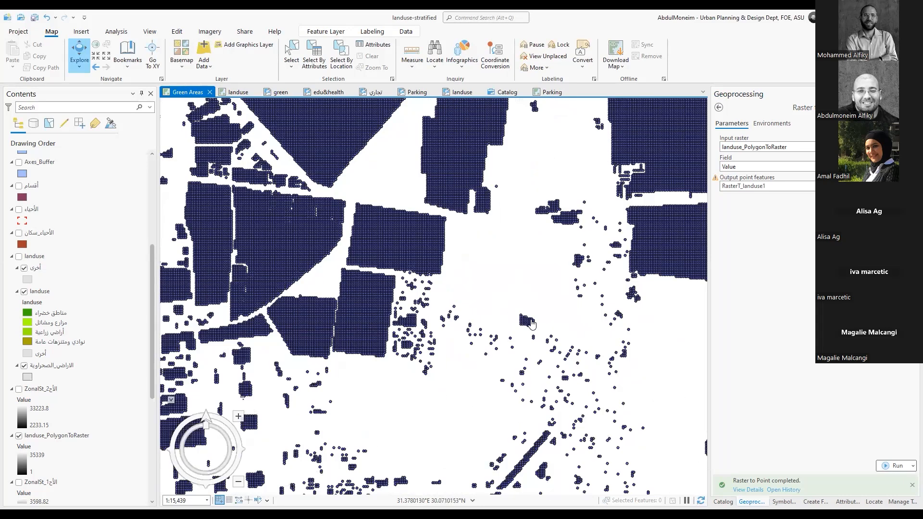
scroll(531, 328, up, 4)
scroll(541, 304, up, 2)
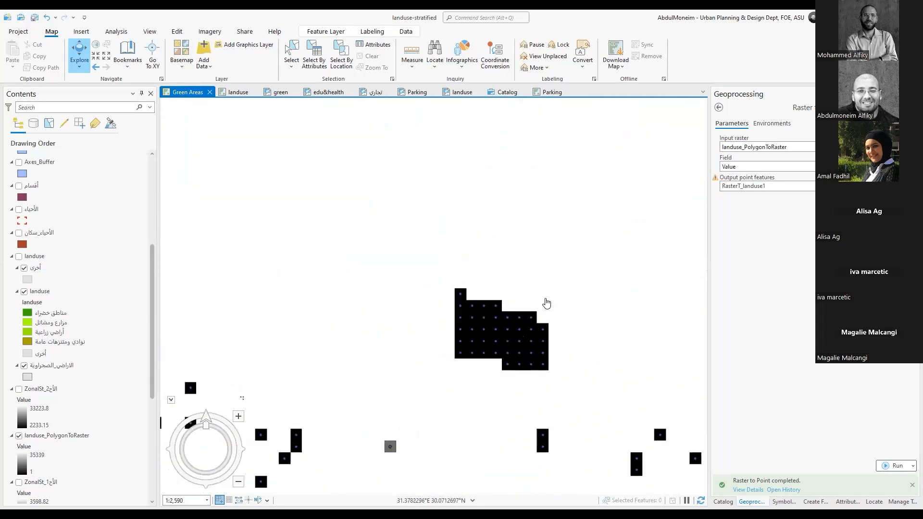
drag(524, 309, 532, 202)
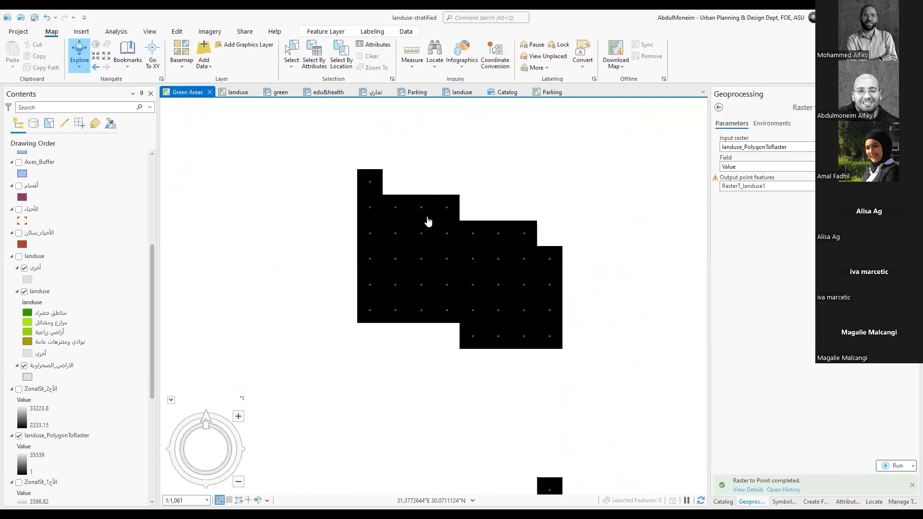
scroll(545, 264, up, 1)
scroll(545, 264, up, 1)
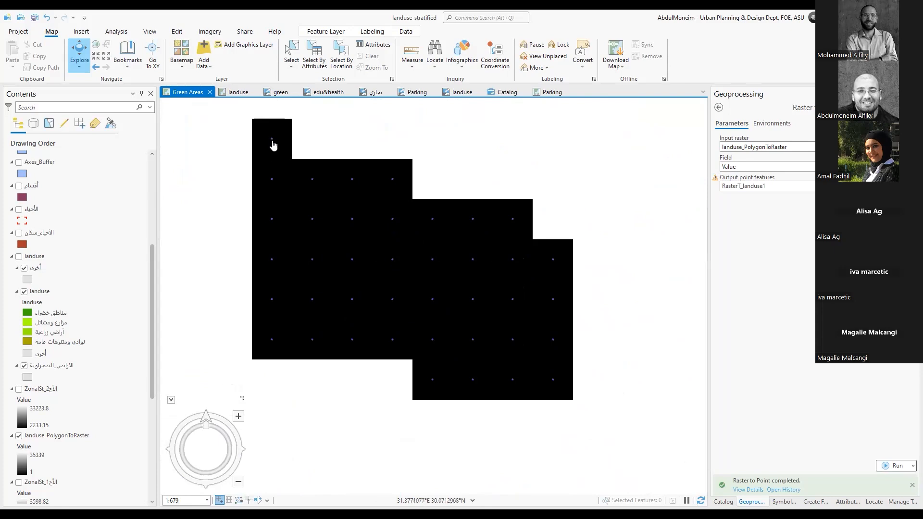
Change the point symbol of the RasterT_landuse1 layer to the Circle 5 gallery symbol
scroll(72, 223, up, 3)
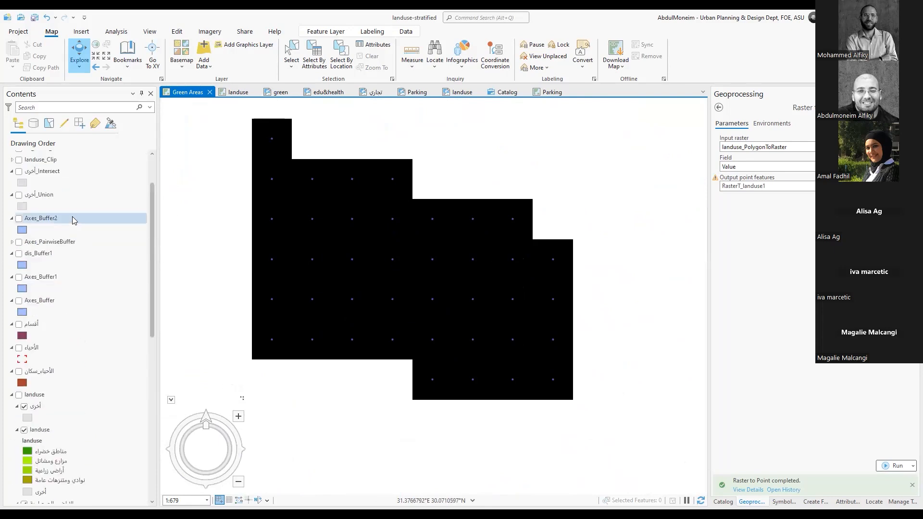
scroll(74, 223, up, 2)
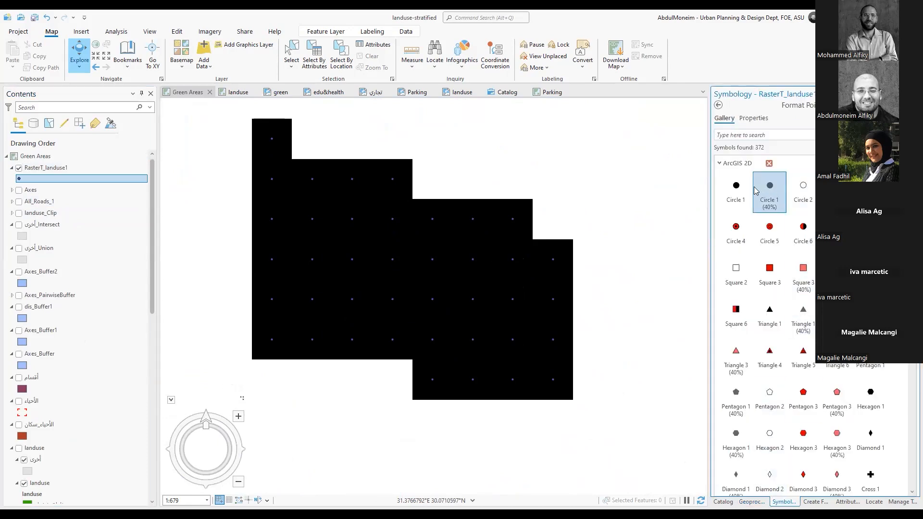
click(835, 190)
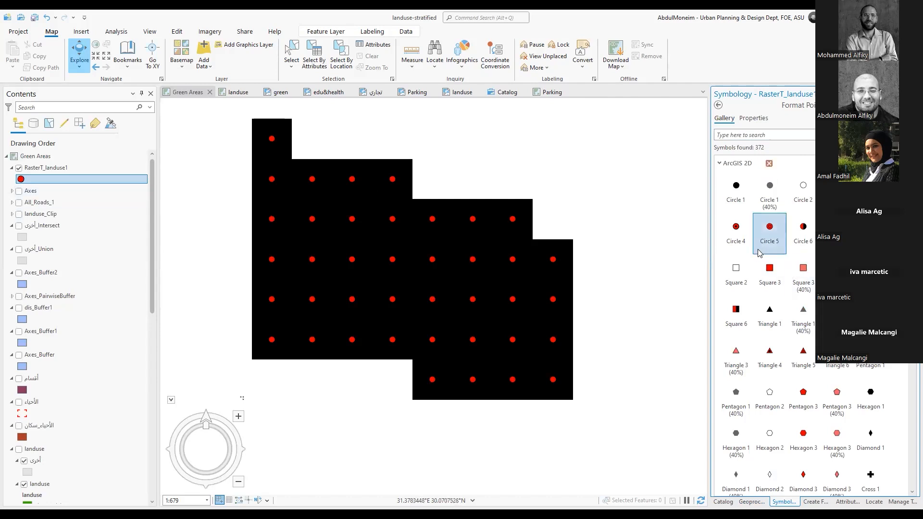
click(720, 106)
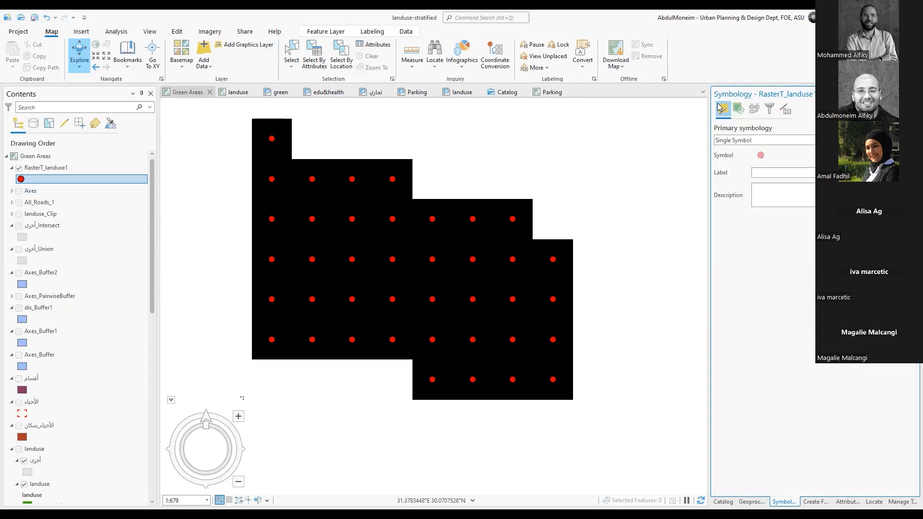
Return to the geoprocessing toolbox list, collapse the From Raster toolset and view the converted points over a wider area
click(751, 501)
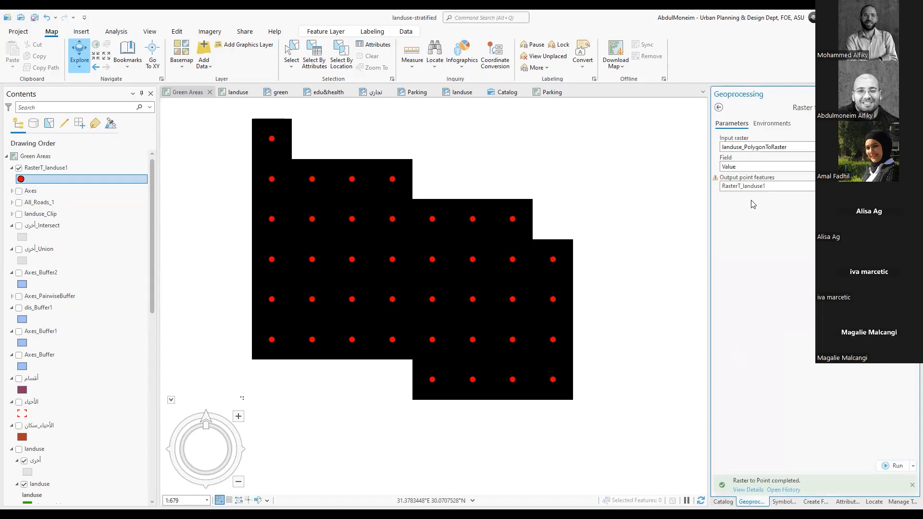
click(720, 109)
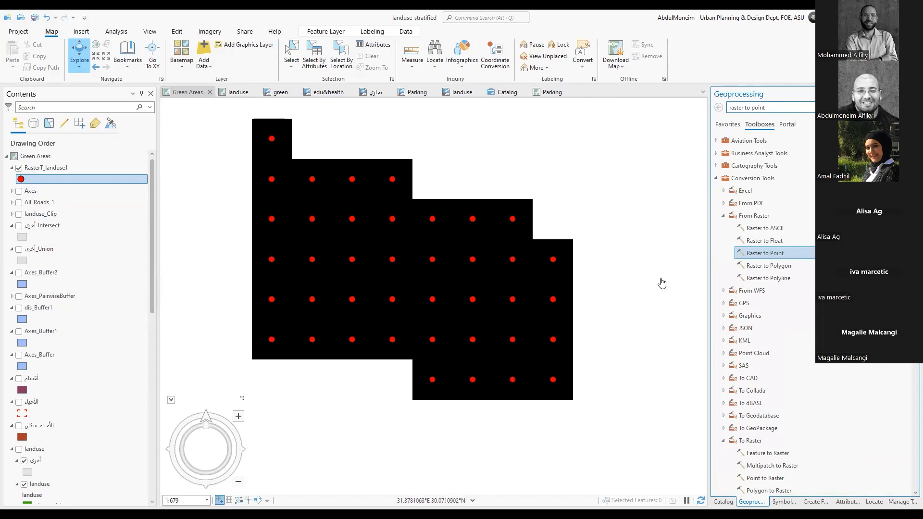
click(723, 216)
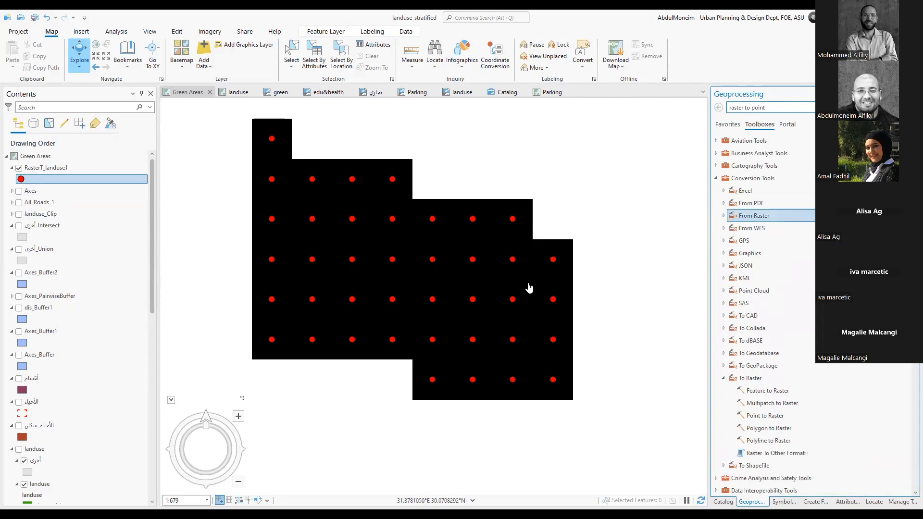
scroll(529, 288, down, 5)
scroll(539, 280, down, 4)
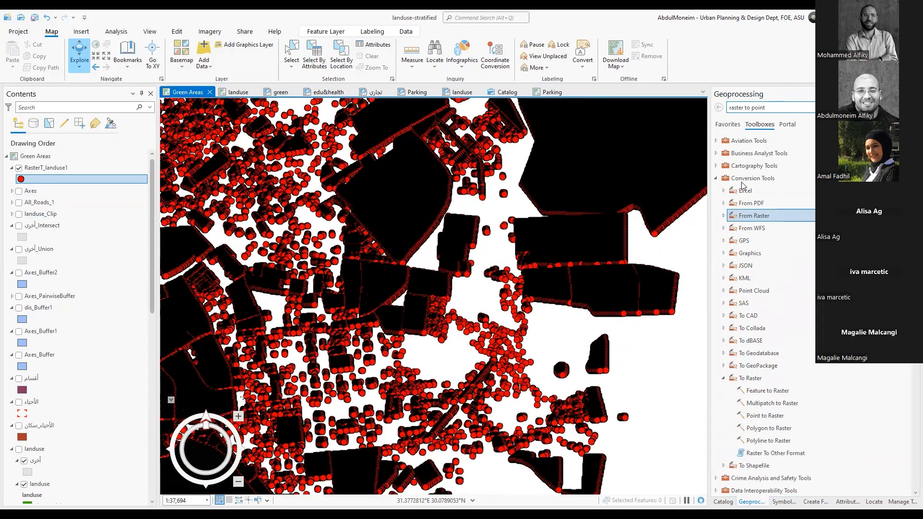
Browse the geoprocessing toolbox list from Conversion Tools to the Spatial Analyst Tools toolsets and back
scroll(796, 360, down, 9)
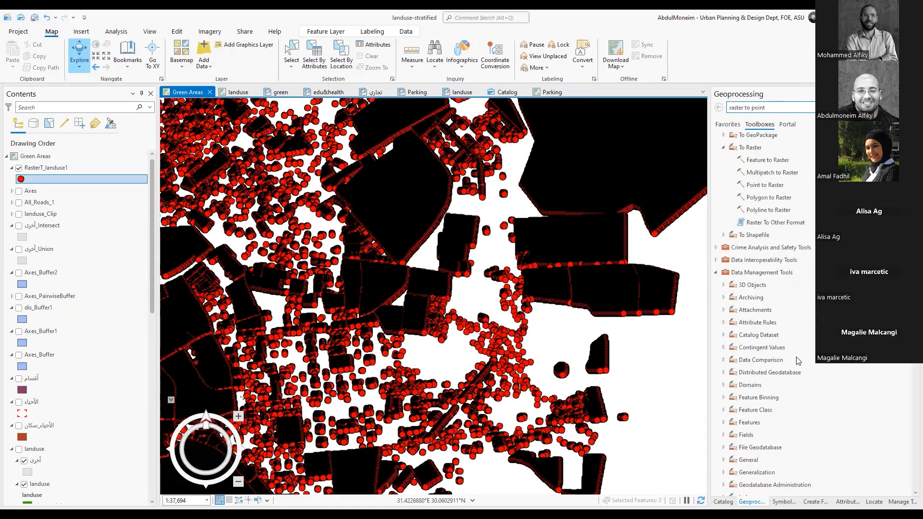
scroll(796, 360, down, 8)
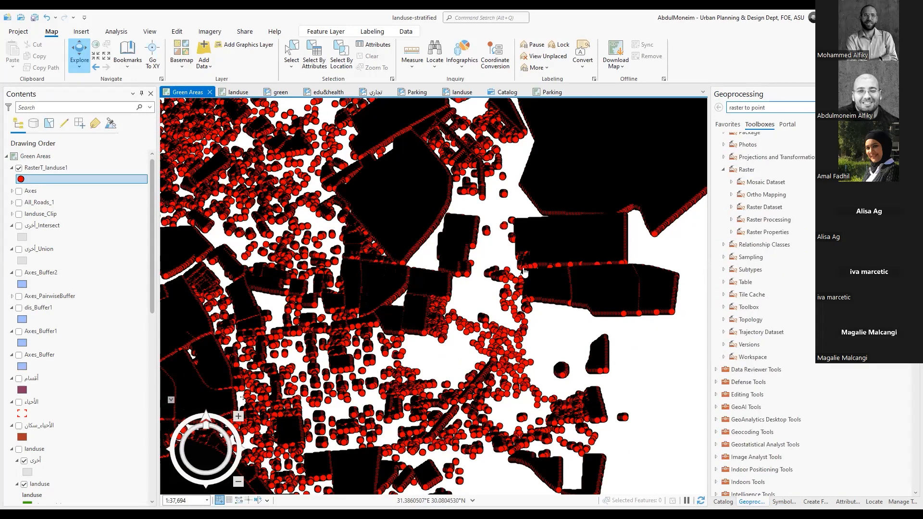
scroll(807, 335, down, 6)
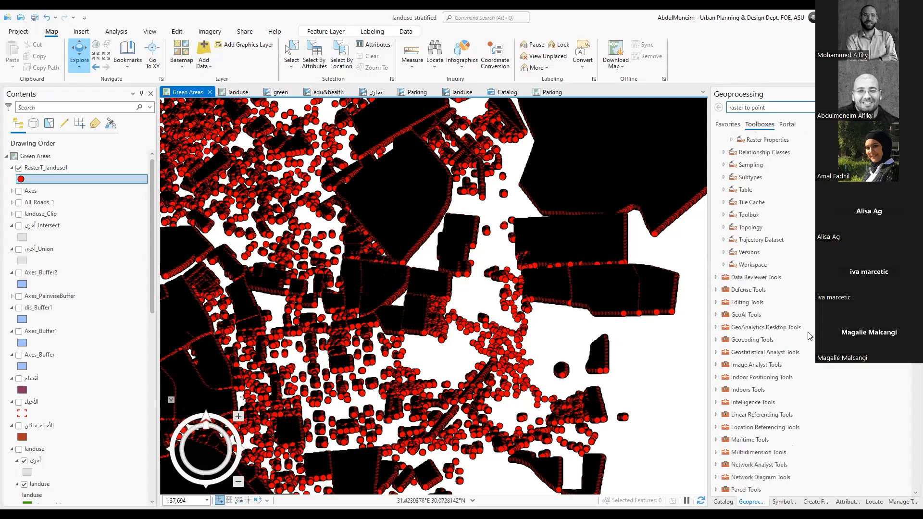
scroll(808, 335, down, 7)
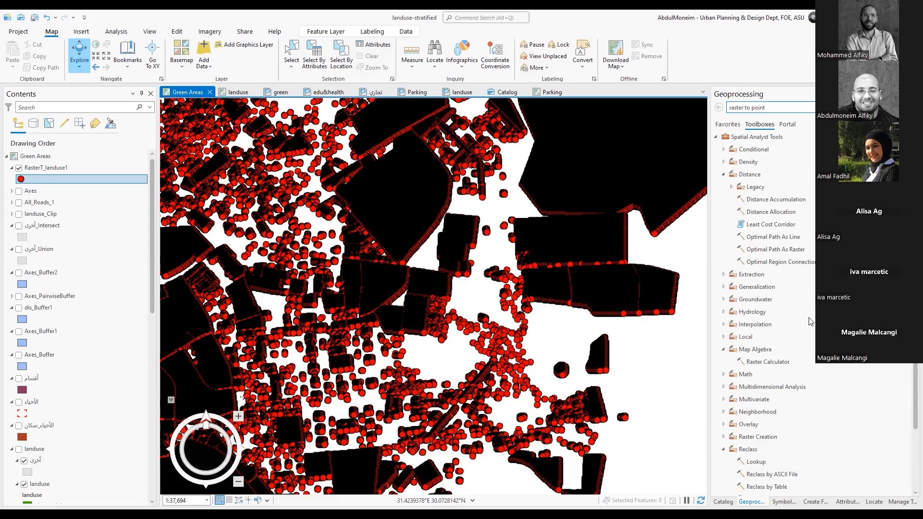
scroll(808, 320, down, 3)
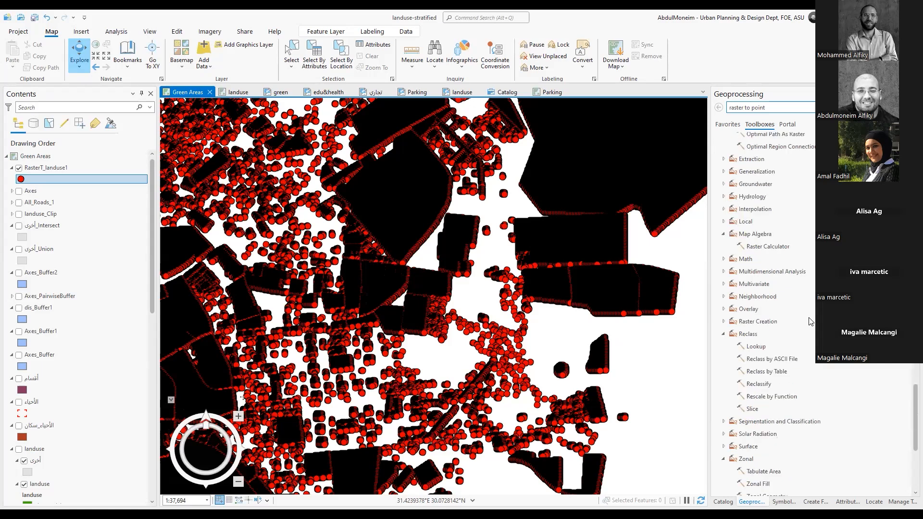
scroll(809, 321, up, 3)
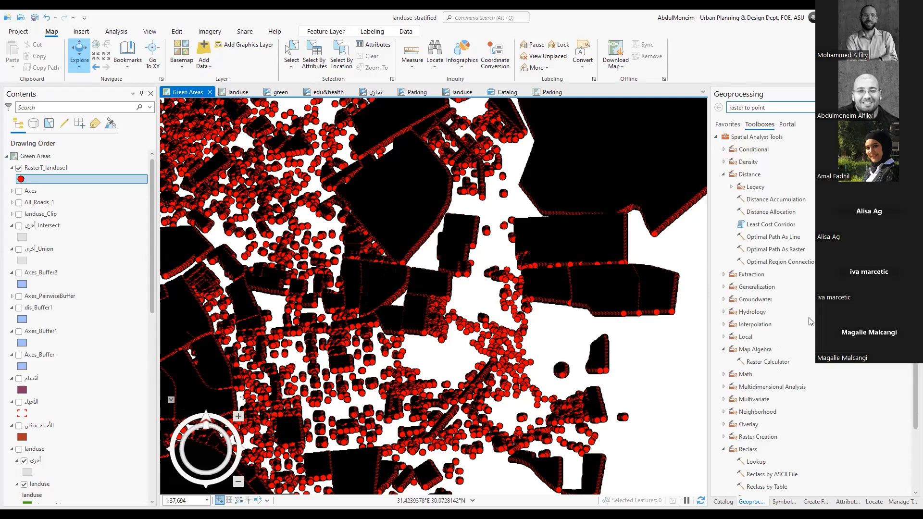
scroll(809, 321, up, 4)
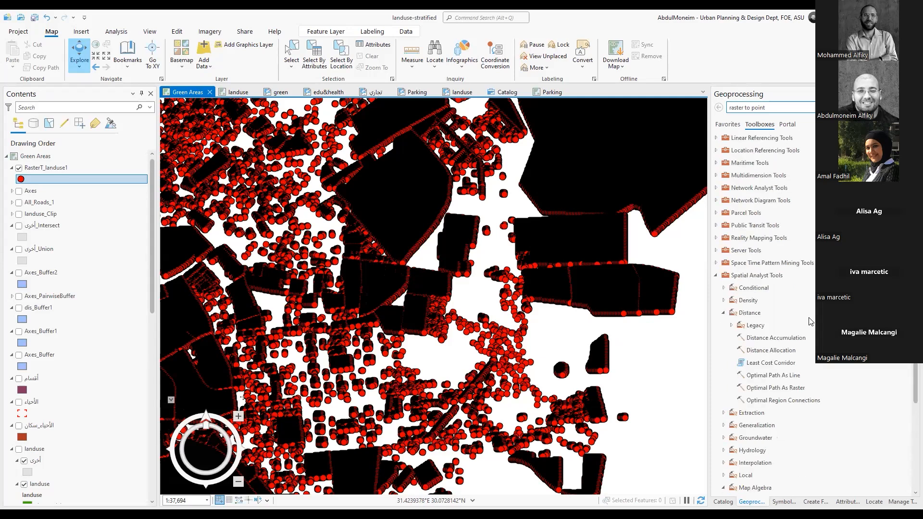
scroll(809, 321, up, 2)
scroll(809, 321, down, 2)
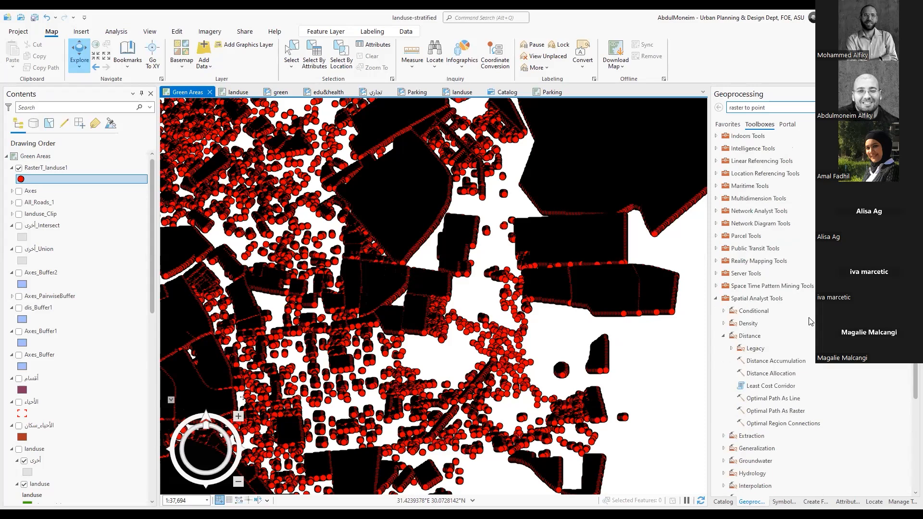
scroll(732, 349, up, 15)
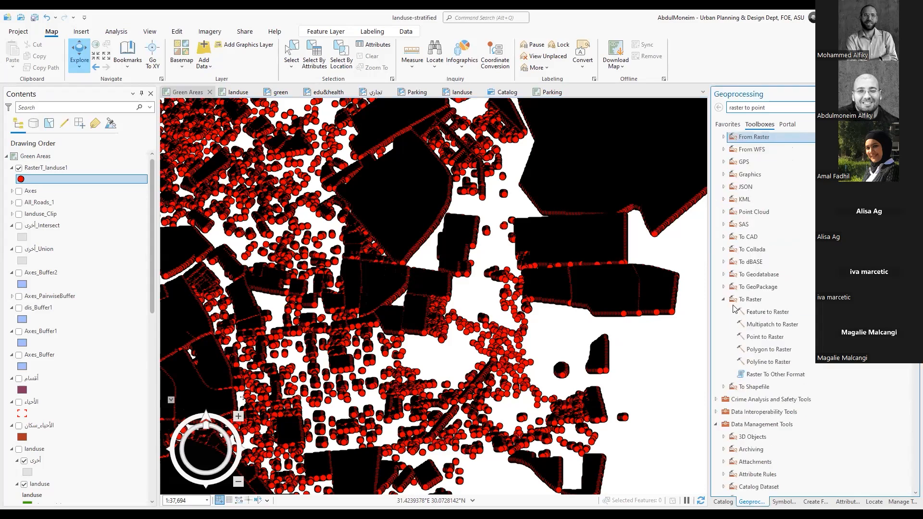
Collapse the Legacy and Distance toolsets under Spatial Analyst Tools
scroll(798, 308, down, 9)
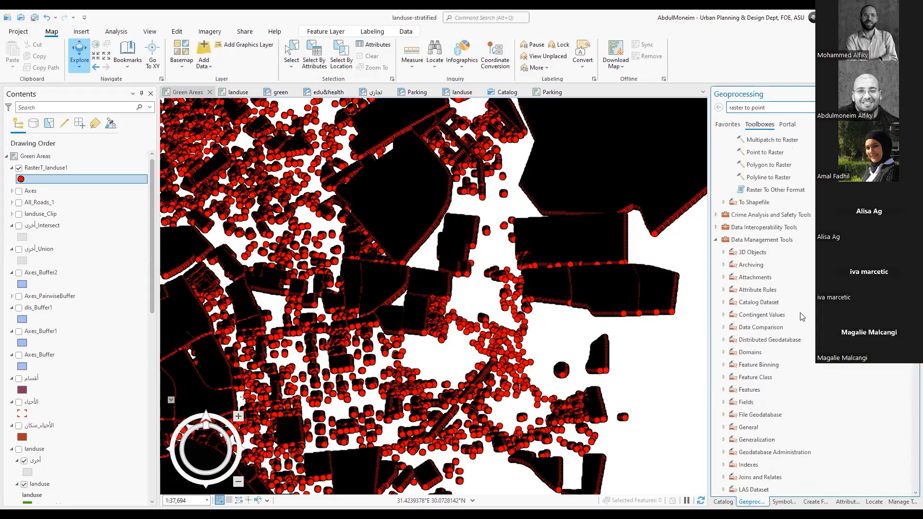
scroll(801, 317, down, 6)
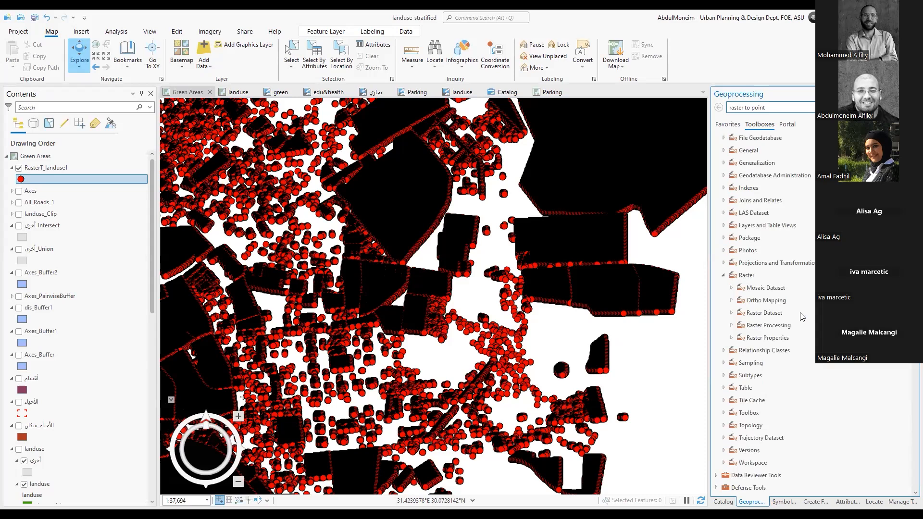
scroll(801, 316, down, 9)
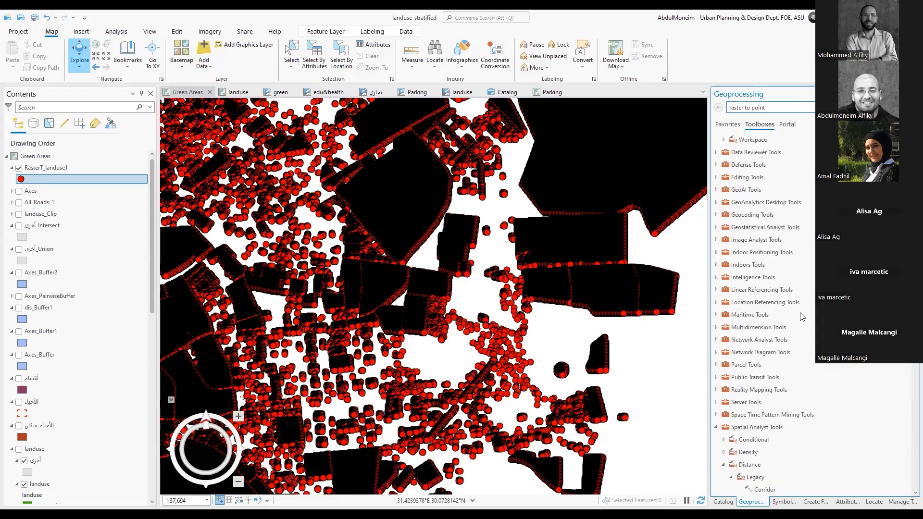
scroll(801, 317, down, 2)
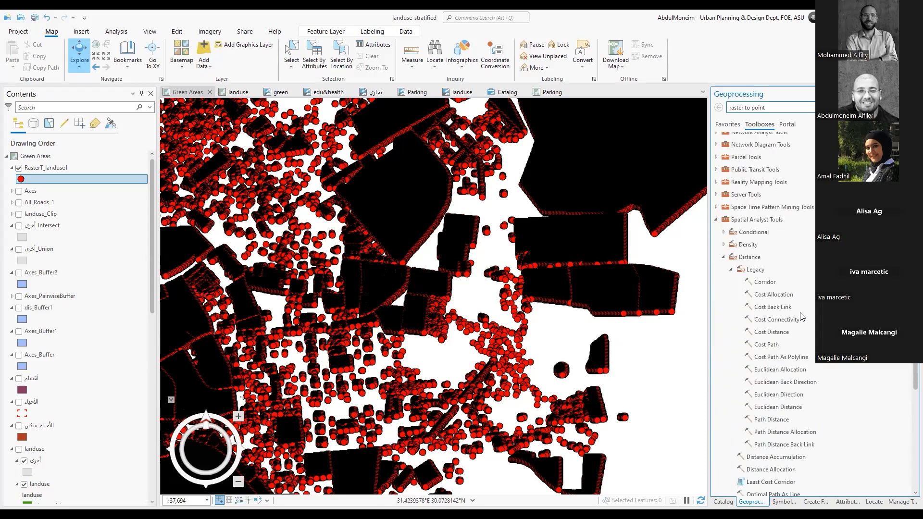
click(730, 269)
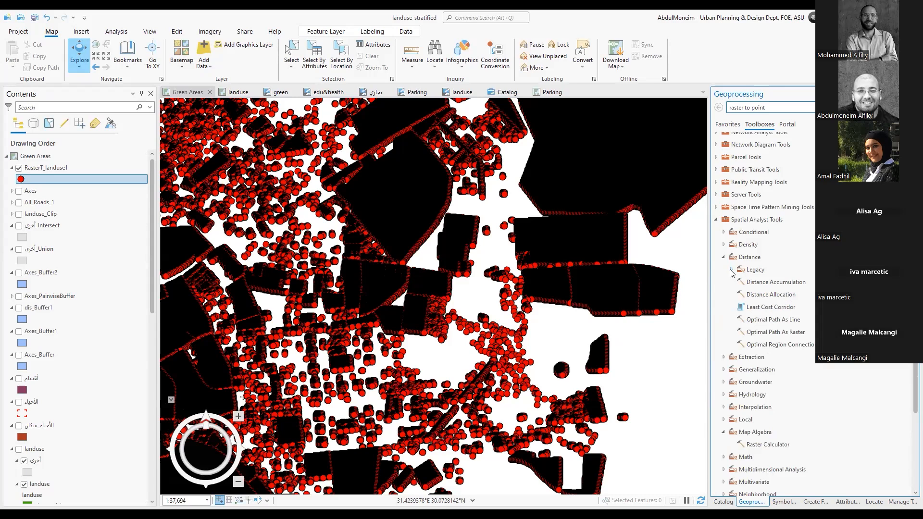
click(723, 257)
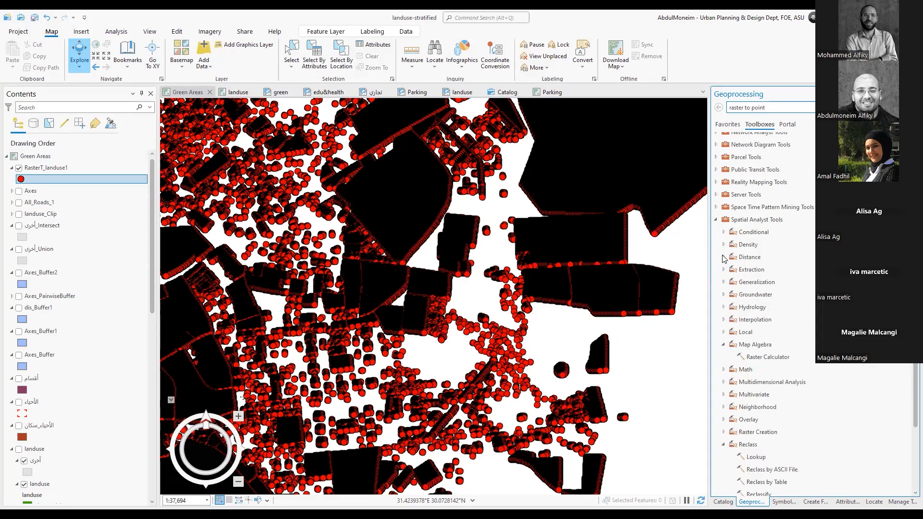
Expand the Neighborhood toolset and open Point Statistics with RasterT_landuse1 as the input point features
scroll(800, 294, down, 3)
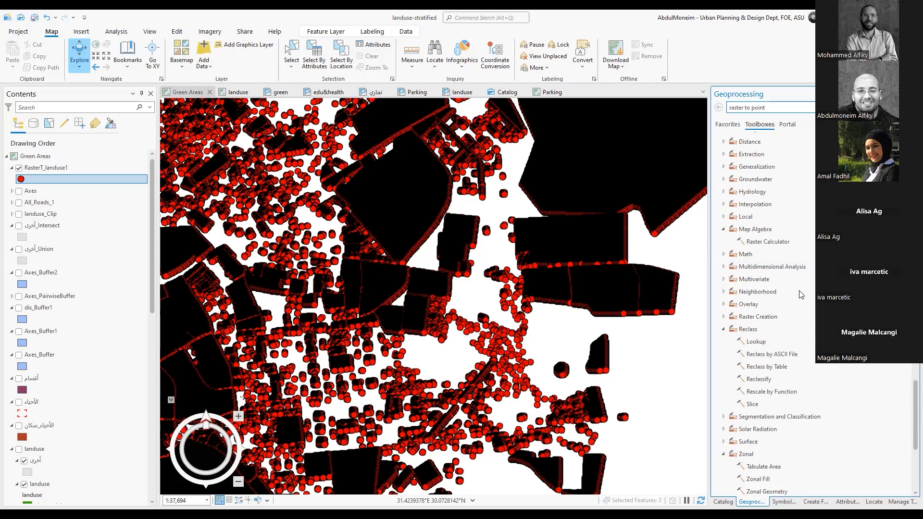
click(723, 292)
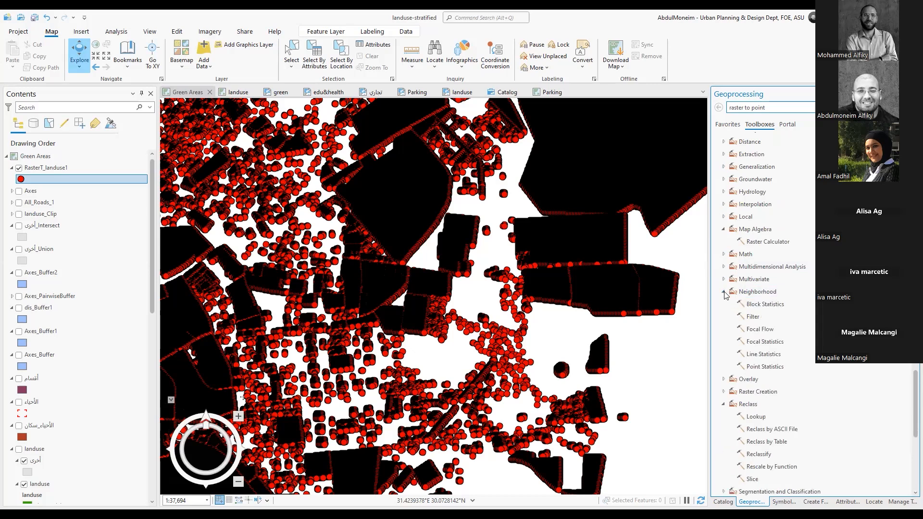
click(771, 366)
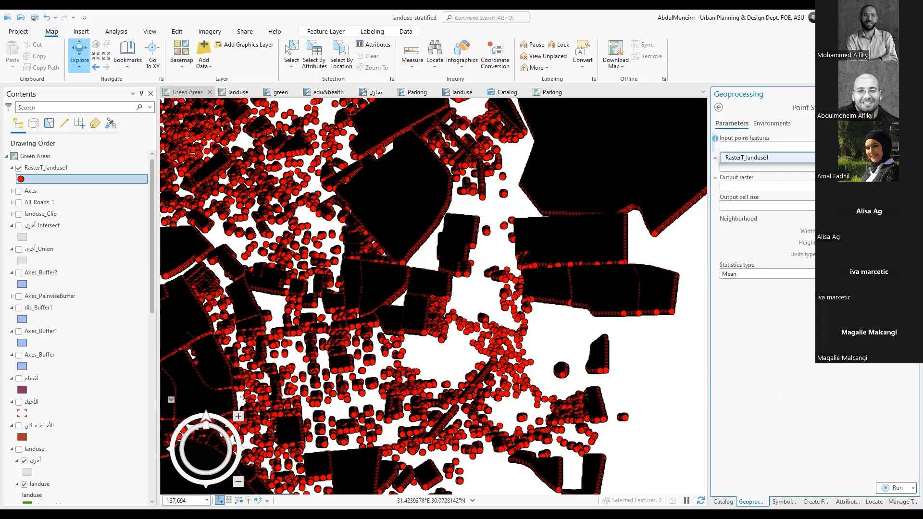
key(Return)
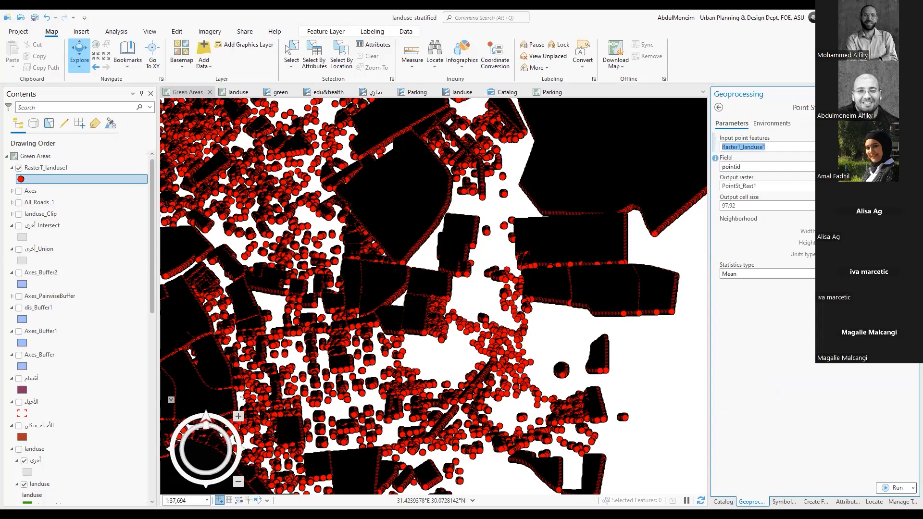
key(Tab)
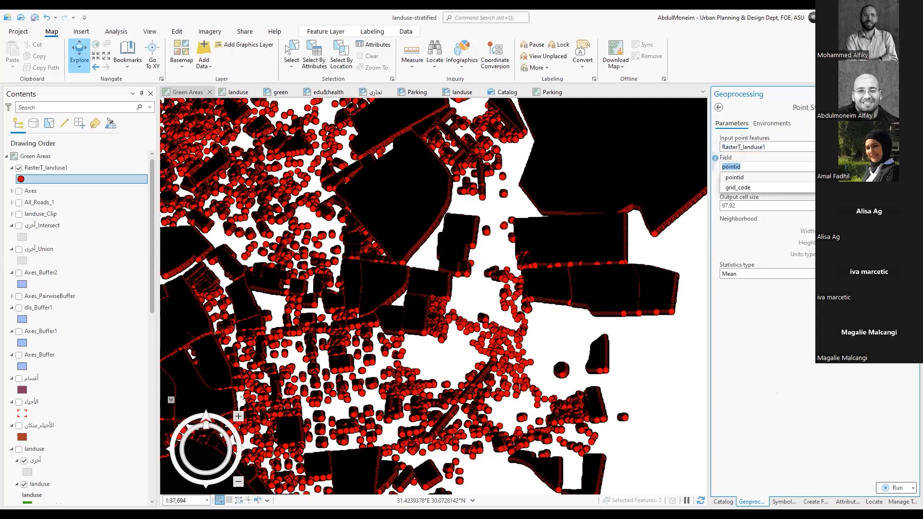
key(Escape)
Open the attribute table of the RasterT_landuse1 layer, examine its pointid and grid_code fields, and close it
click(59, 182)
right_click(60, 168)
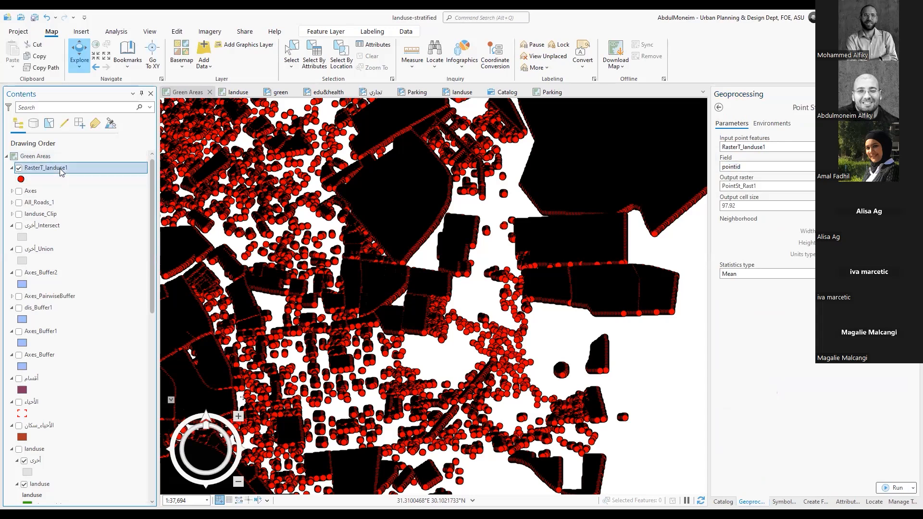
click(86, 137)
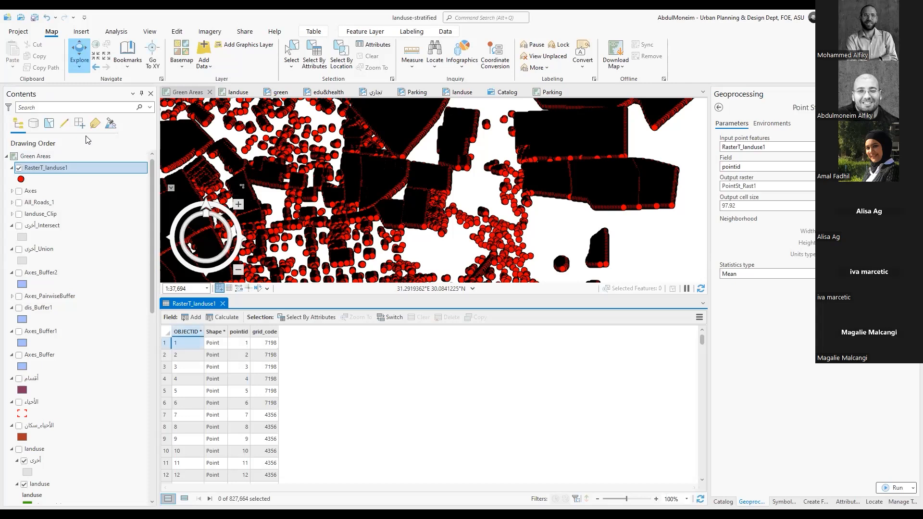
scroll(258, 383, down, 13)
scroll(258, 383, up, 13)
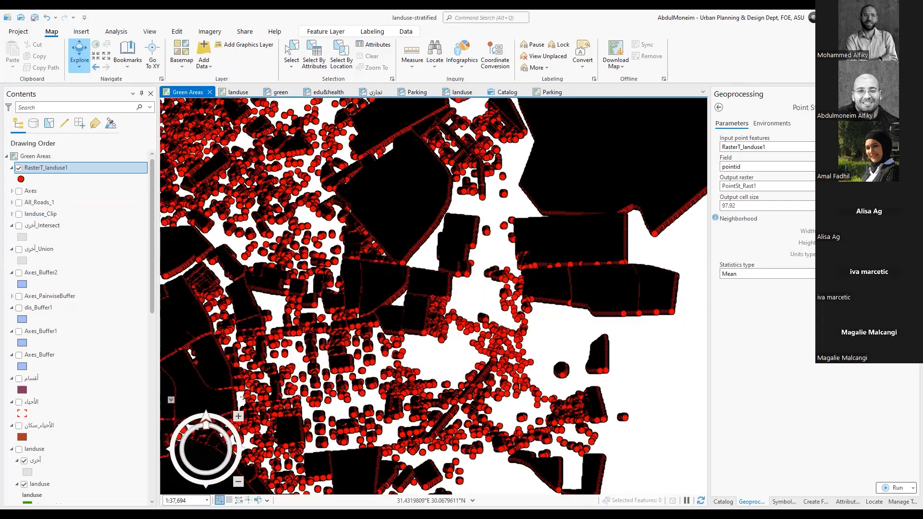
Choose pointid as the Point Statistics field, but leave the tool for the toolbox list without running it
click(910, 167)
click(734, 177)
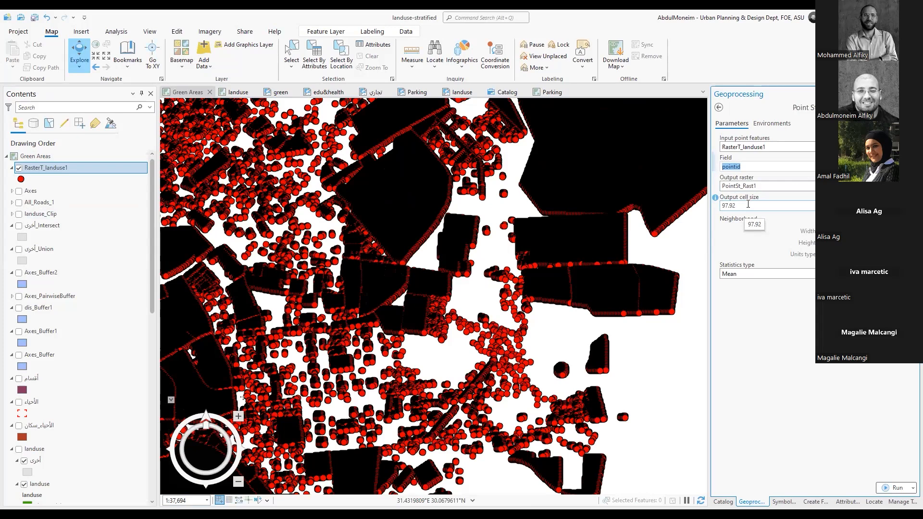
click(720, 108)
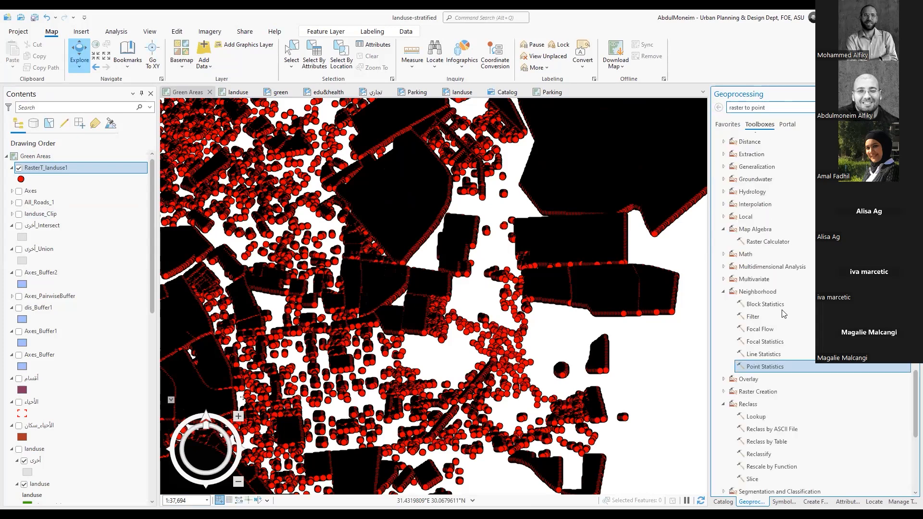
View the Focal Statistics parameters, and look through the tools of the Spatial Analyst Overlay toolset before collapsing it
scroll(809, 290, down, 3)
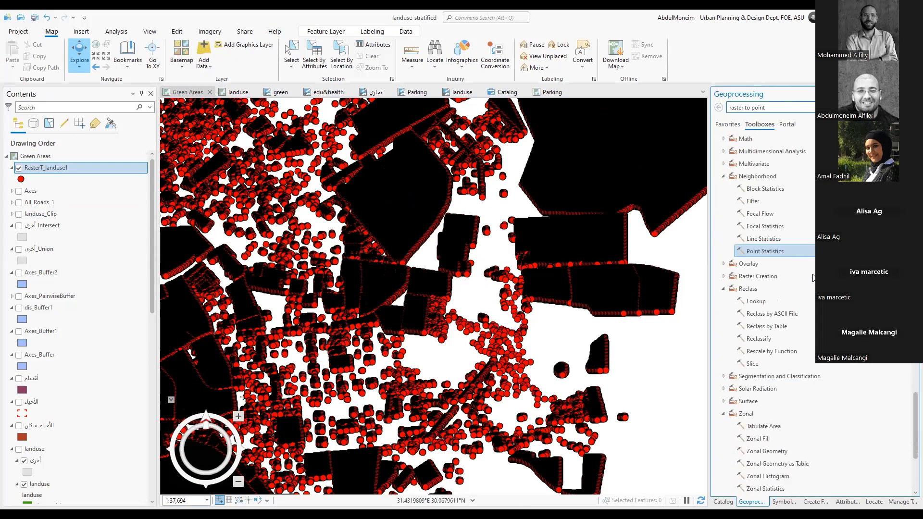
click(782, 229)
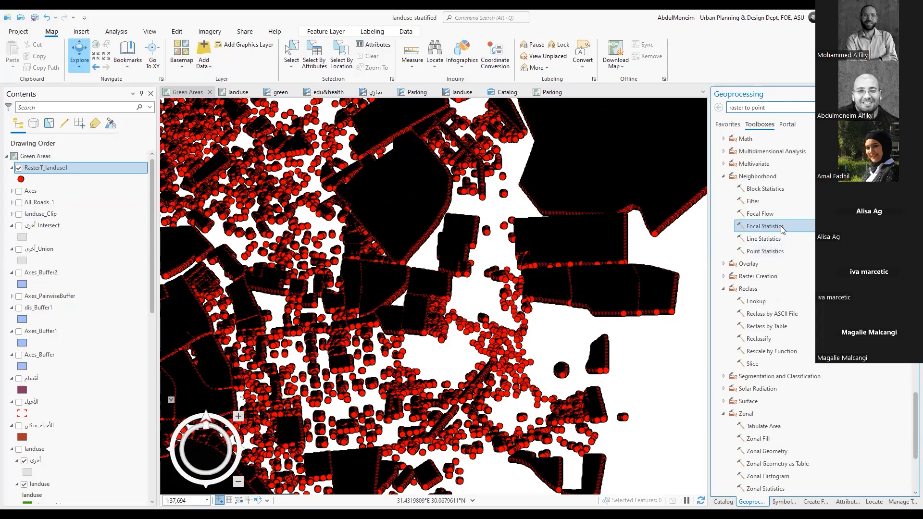
double_click(783, 229)
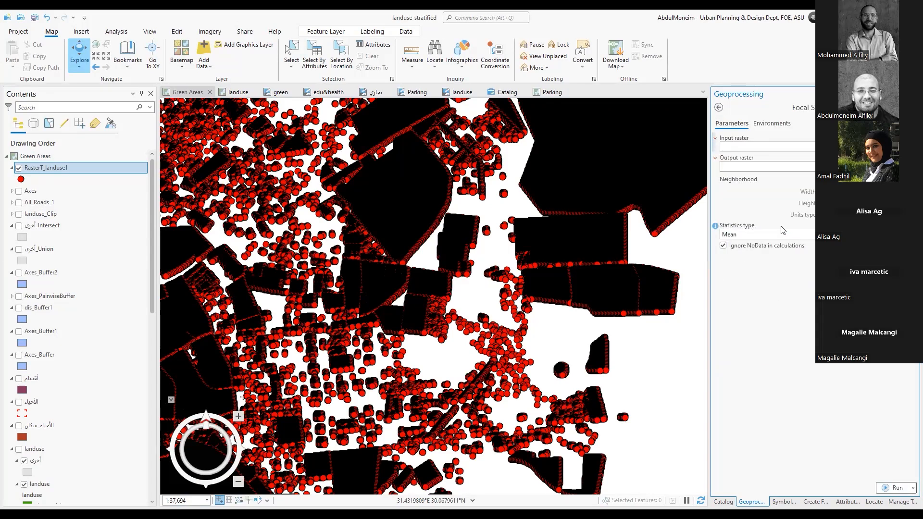
click(719, 107)
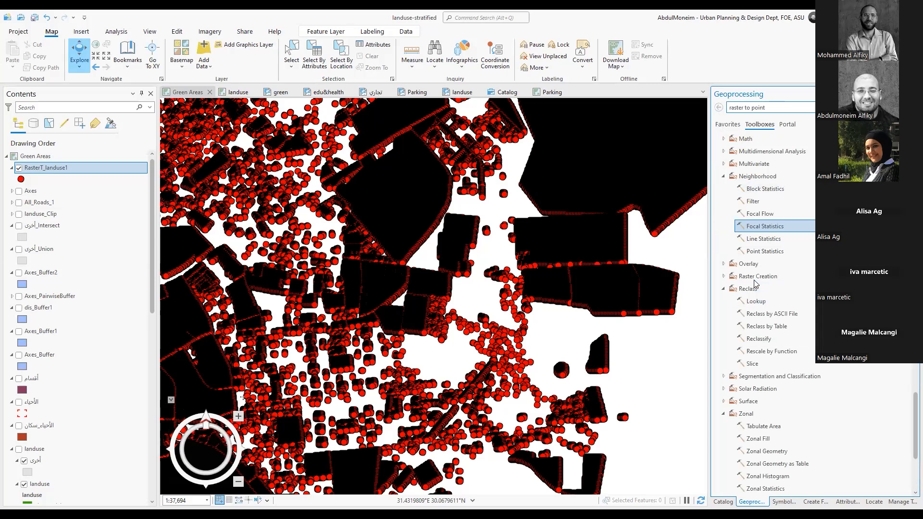
click(723, 264)
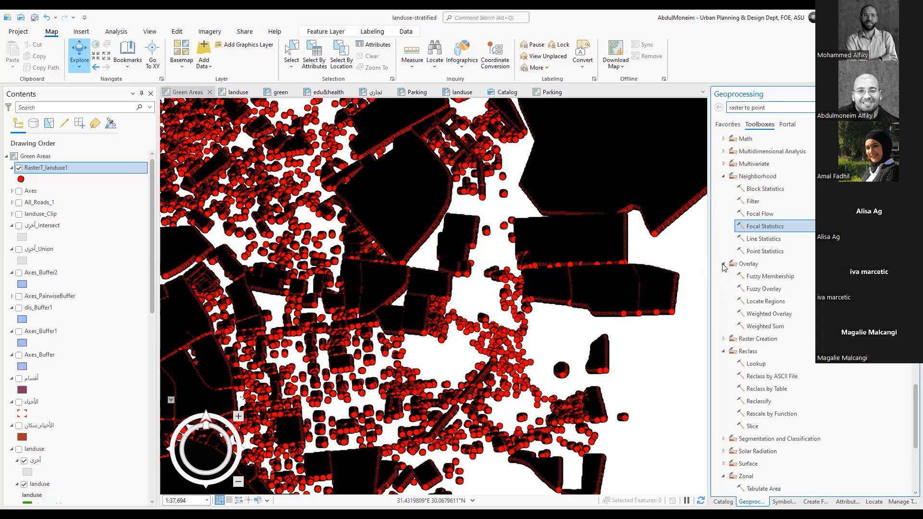
click(723, 264)
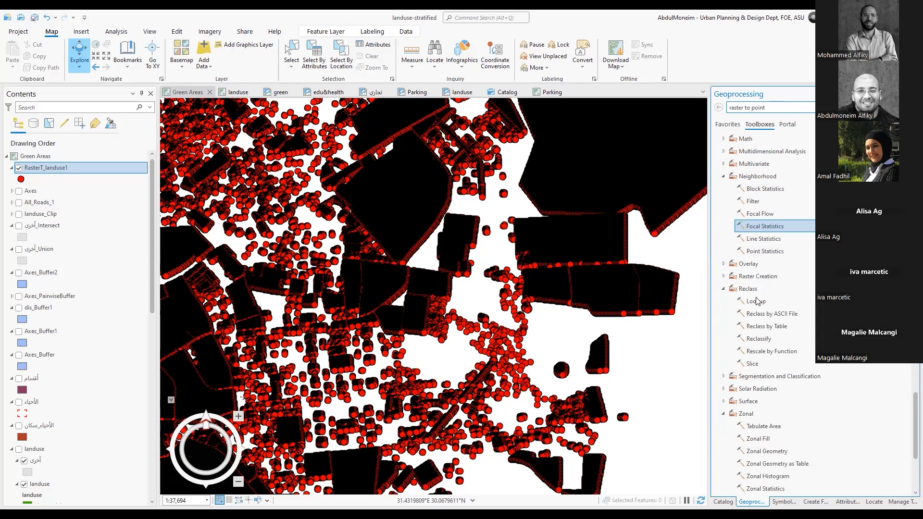
Reopen Point Statistics and set RasterT_landuse1 as the input point features and pointid as the field
click(766, 254)
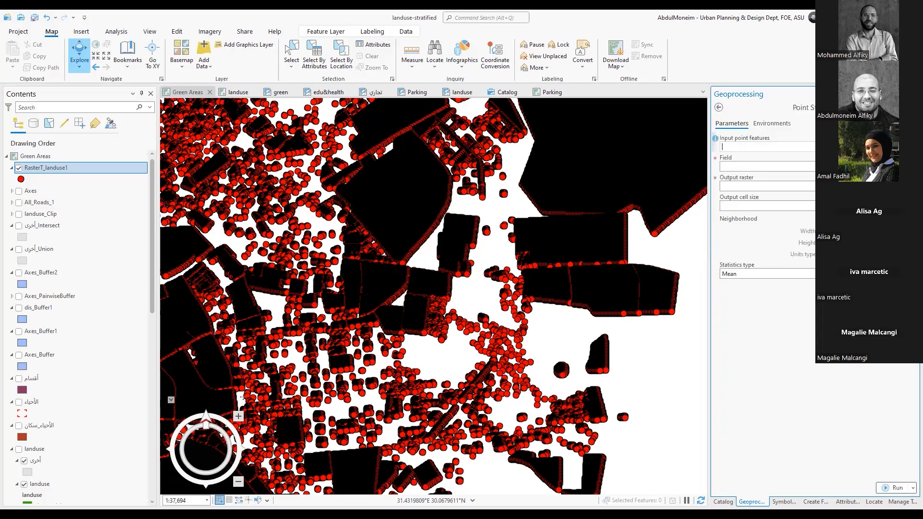
click(887, 147)
click(865, 157)
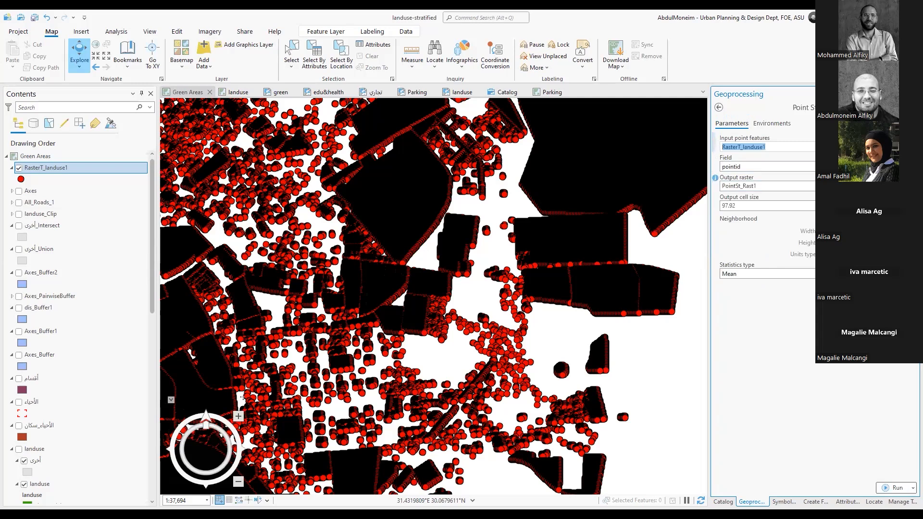
click(887, 167)
click(865, 175)
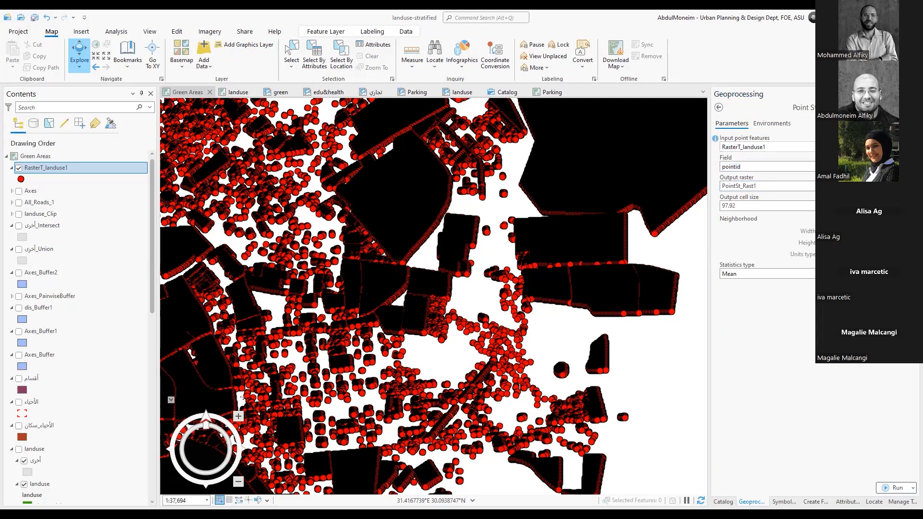
Set the Point Statistics output cell size to 15 and review the statistics type options, keeping Mean
click(743, 206)
drag(743, 206, 709, 205)
text(15)
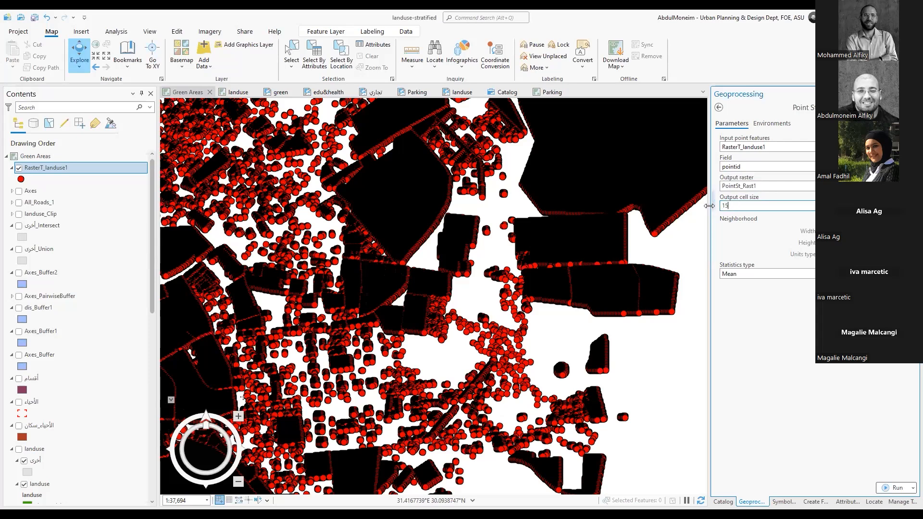
click(747, 231)
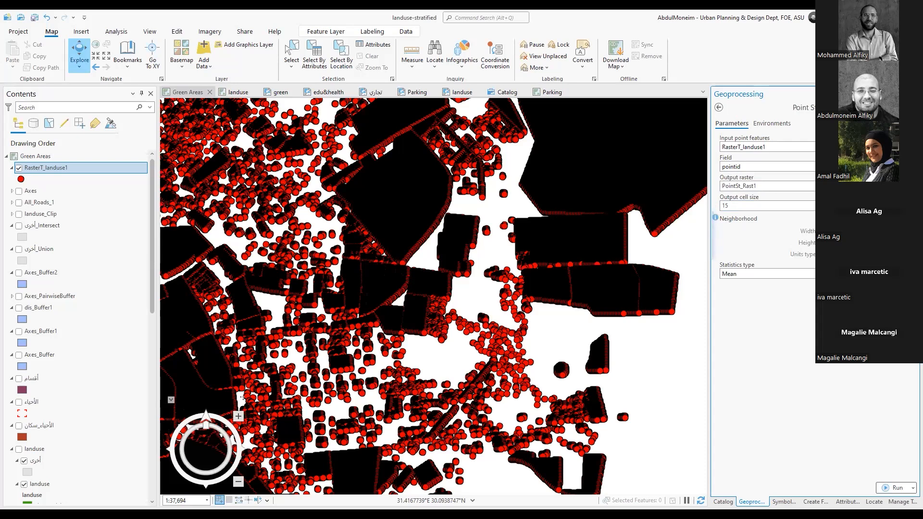
click(910, 274)
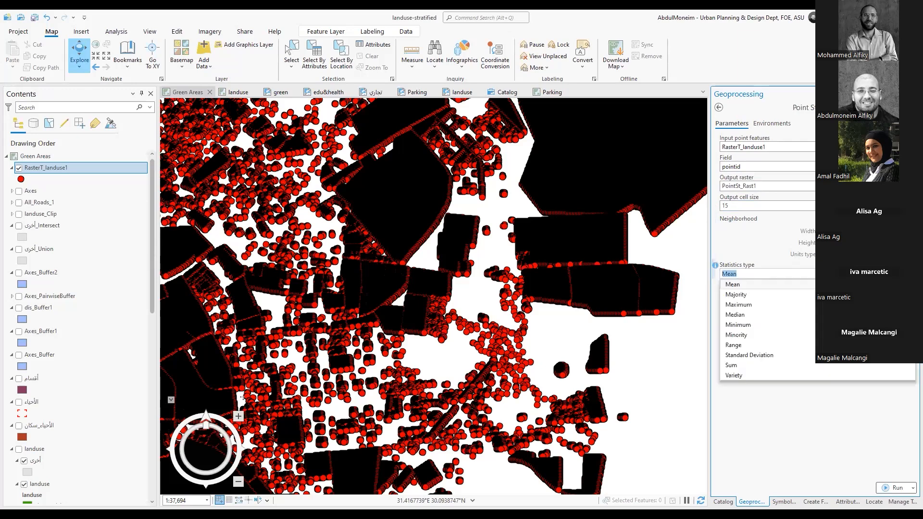
click(808, 438)
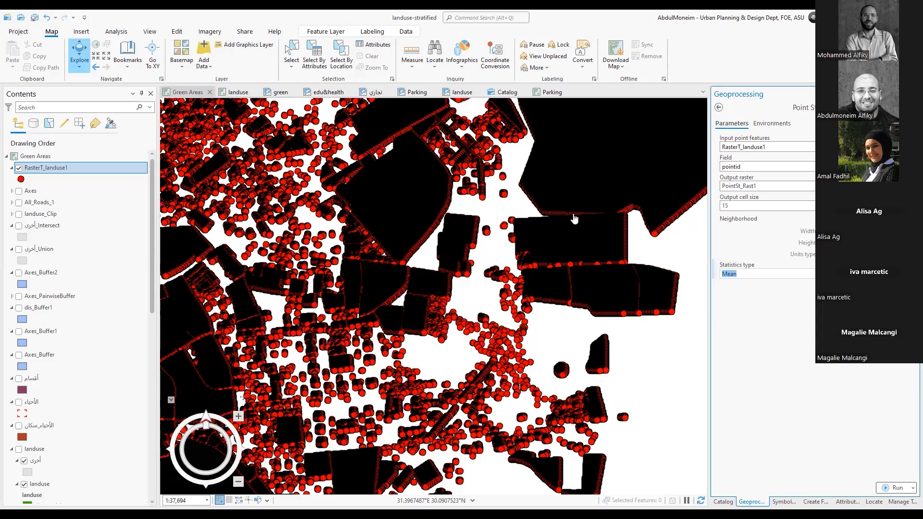
Leave Point Statistics, open the Reclassify tool in the Reclass toolset and set landuse_PolygonToRaster as the input raster
click(719, 108)
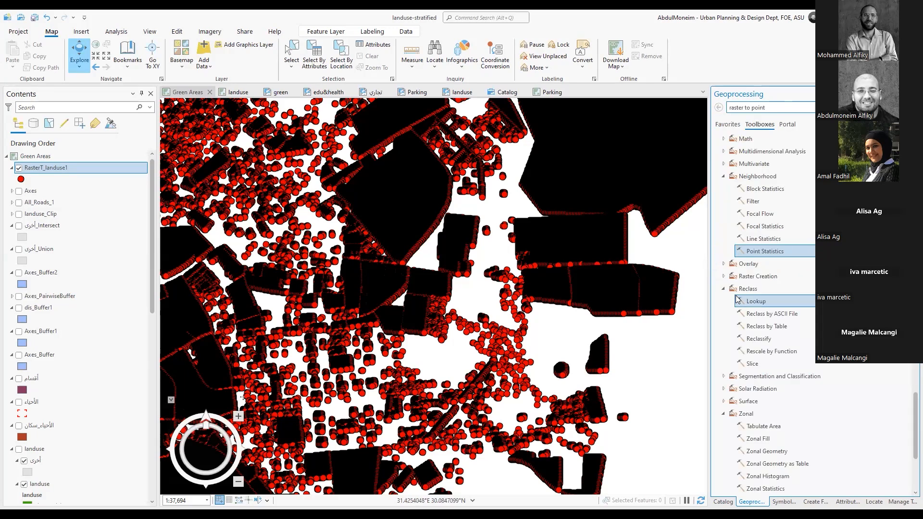
scroll(736, 299, down, 2)
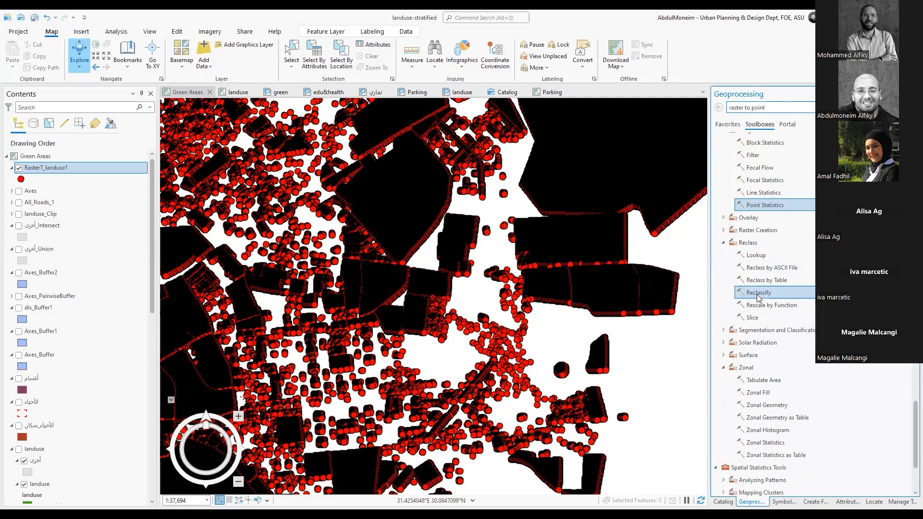
click(757, 294)
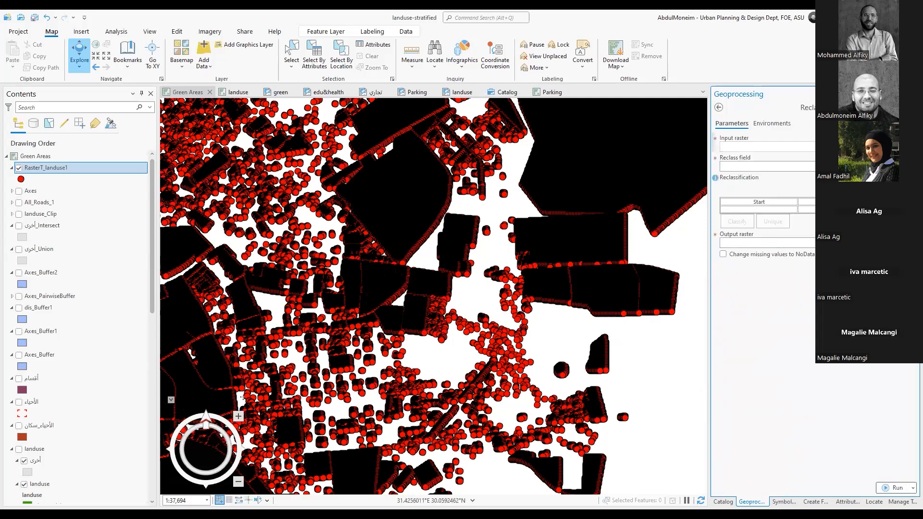
click(900, 147)
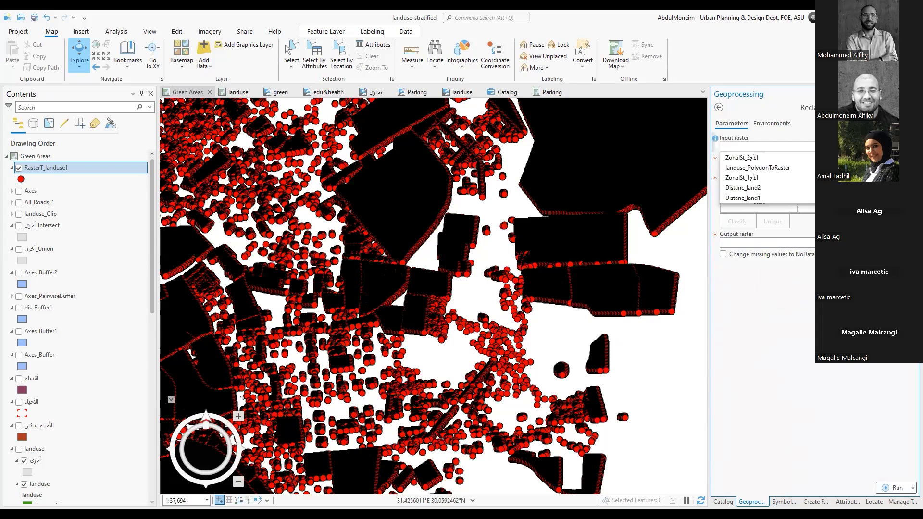
click(774, 168)
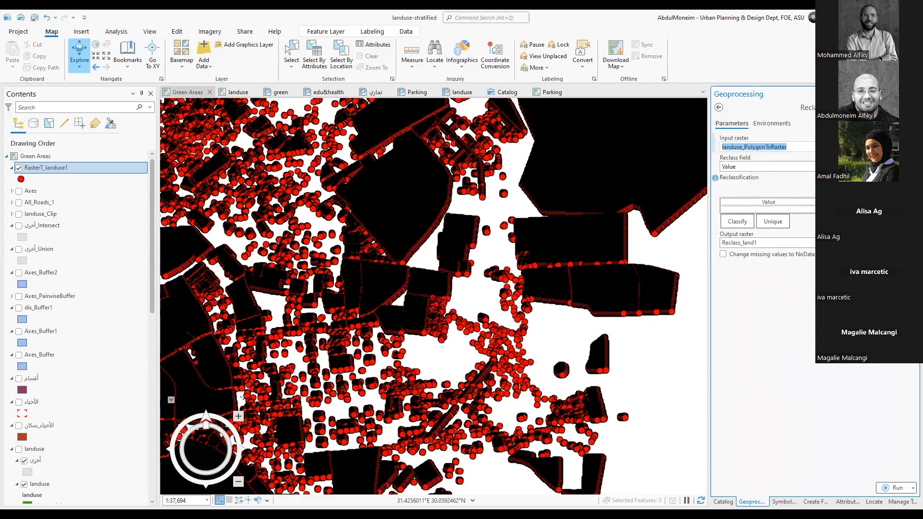
Review the reclass field options and set the reclass field to Count
click(910, 167)
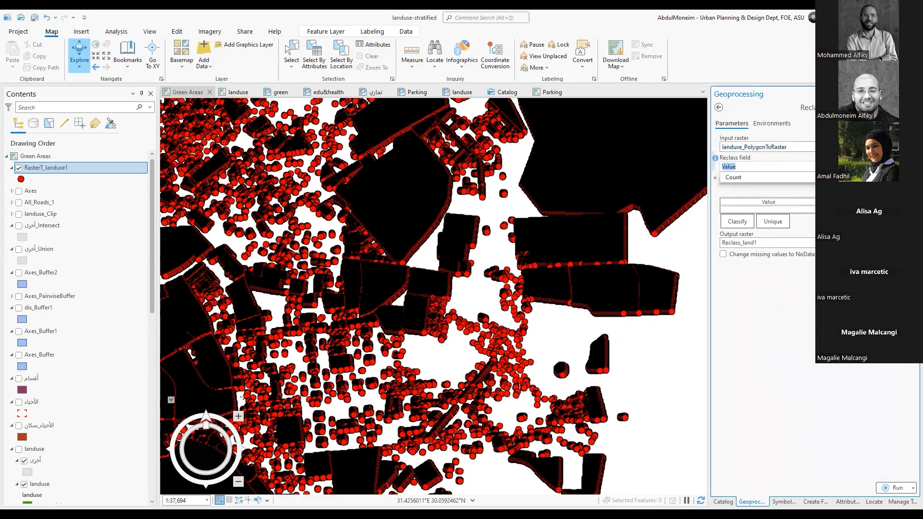
click(909, 166)
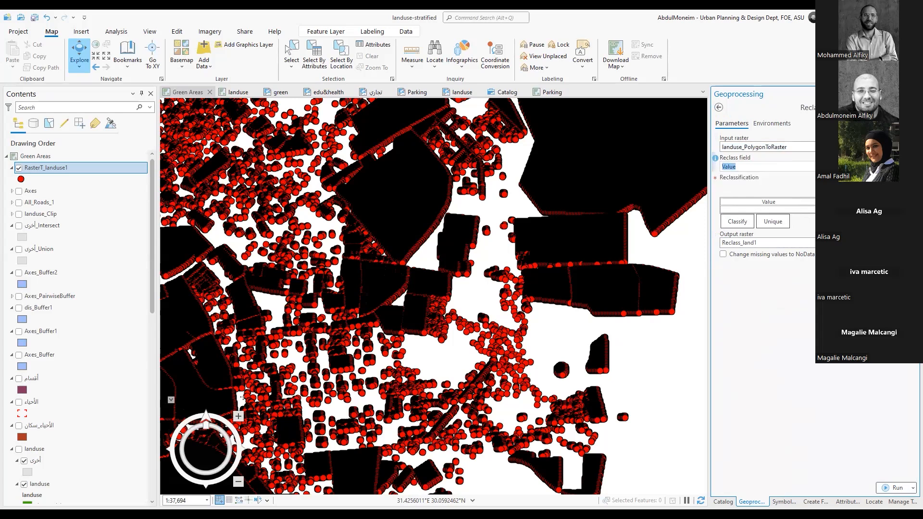
click(909, 166)
click(910, 167)
click(910, 167)
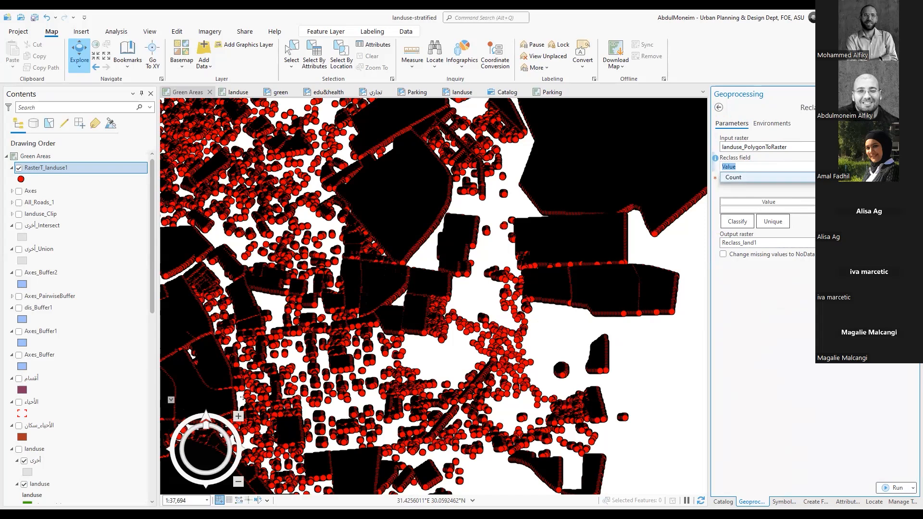
click(903, 177)
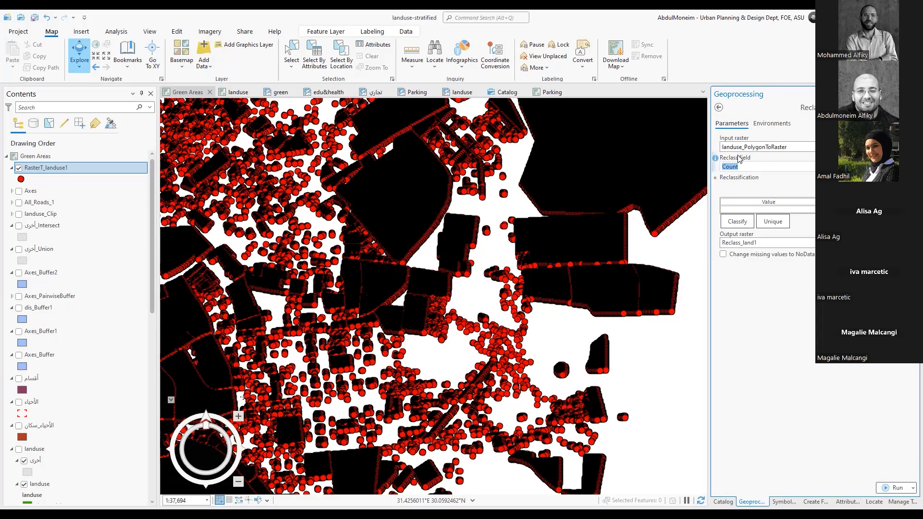
Recheck the field and input raster options, keeping Count and landuse_PolygonToRaster, and leave Reclassify without running it
mouse_move(912, 124)
click(910, 167)
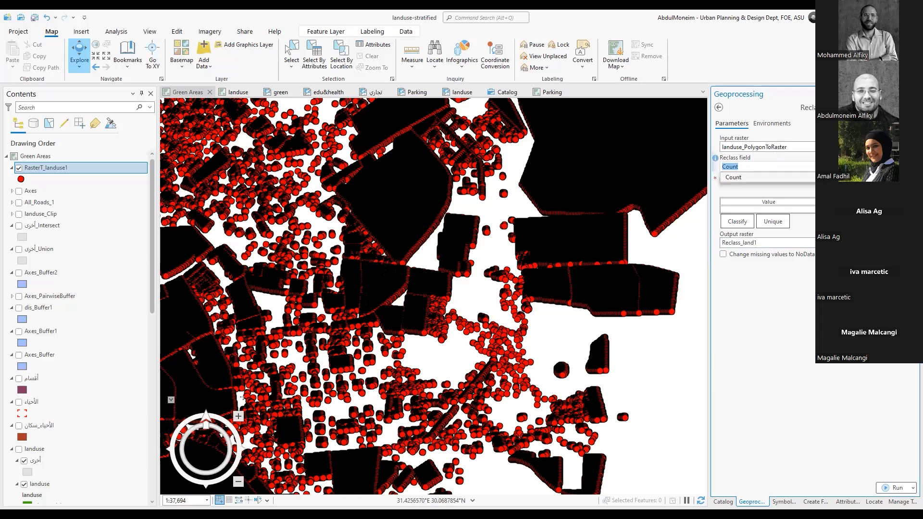
click(809, 188)
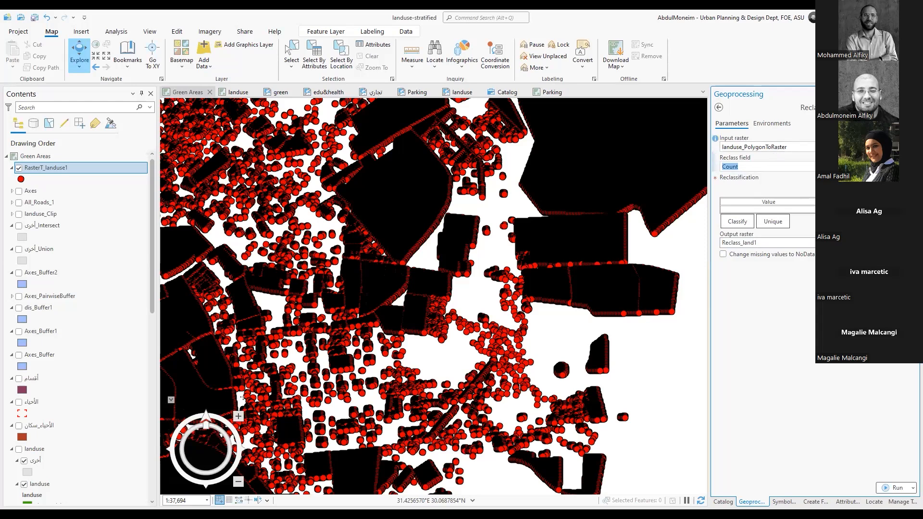
click(897, 147)
click(783, 171)
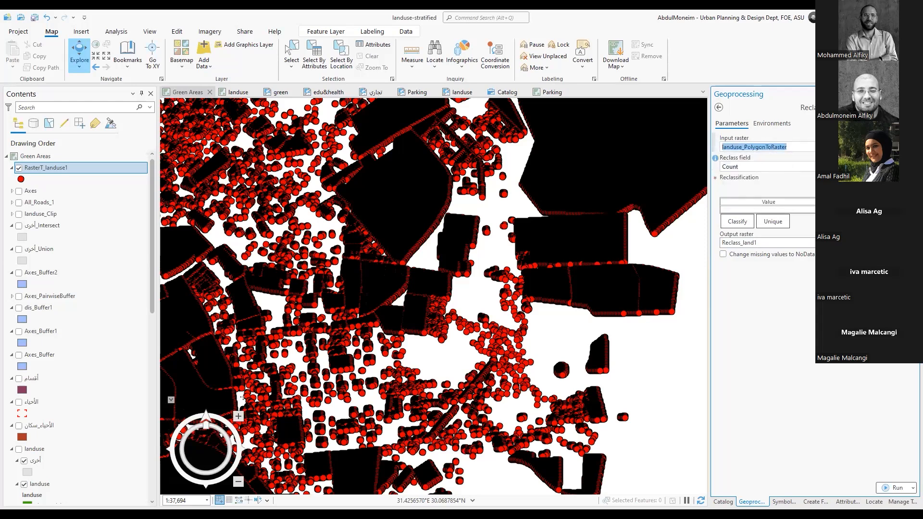
click(906, 167)
click(773, 177)
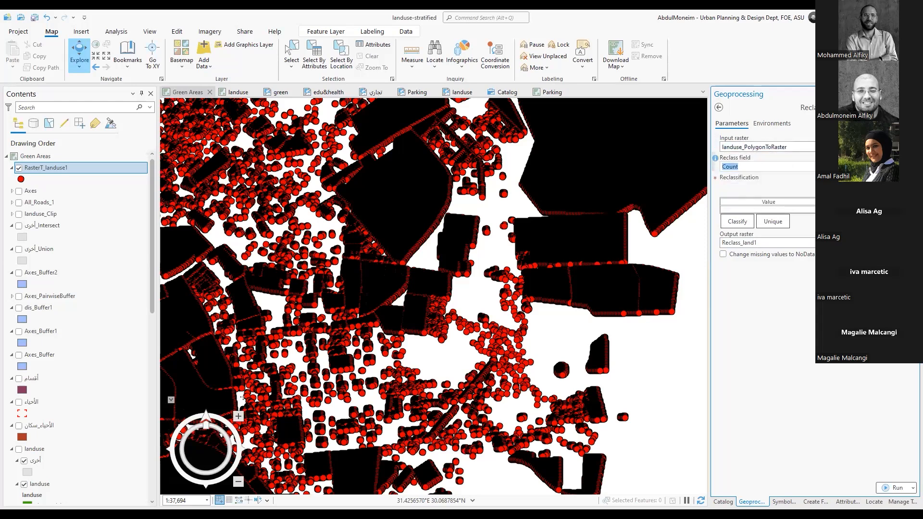
click(718, 108)
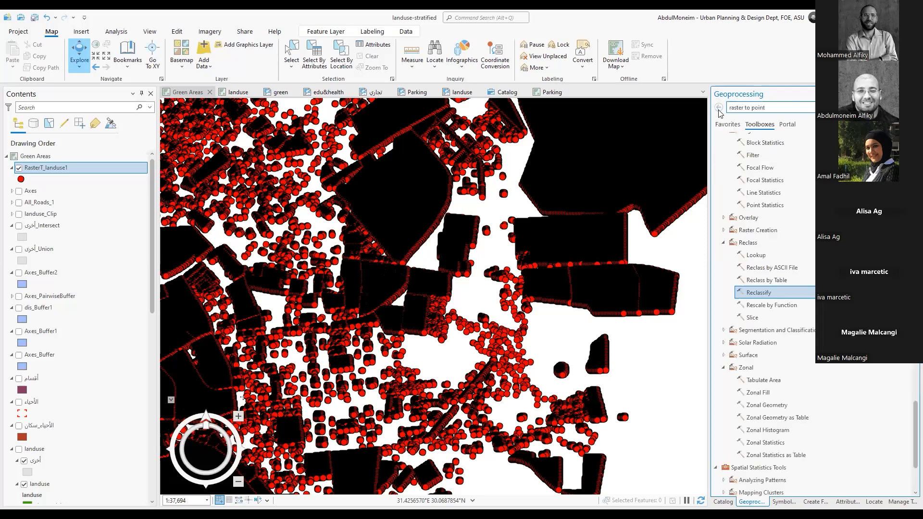
Reclassify landuse_PolygonToRaster on the Value field using five Natural Breaks (Jenks) classes
click(753, 295)
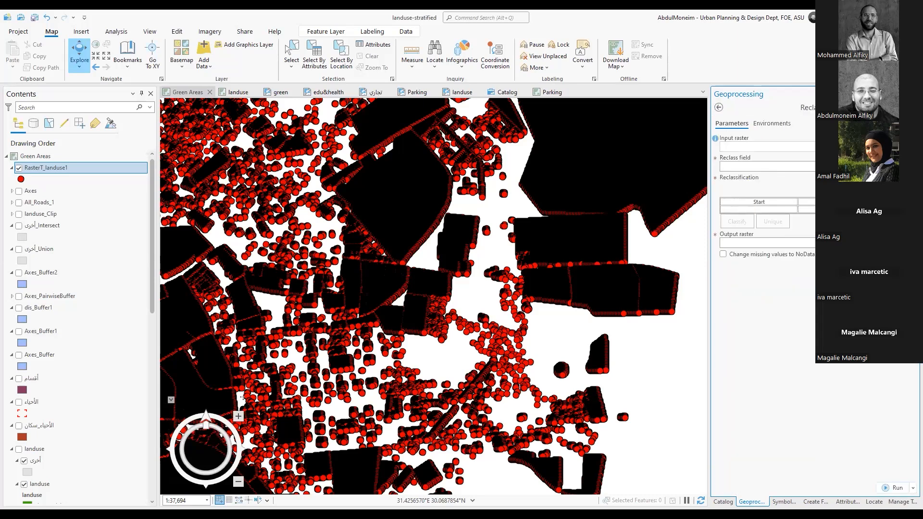
click(900, 147)
click(792, 167)
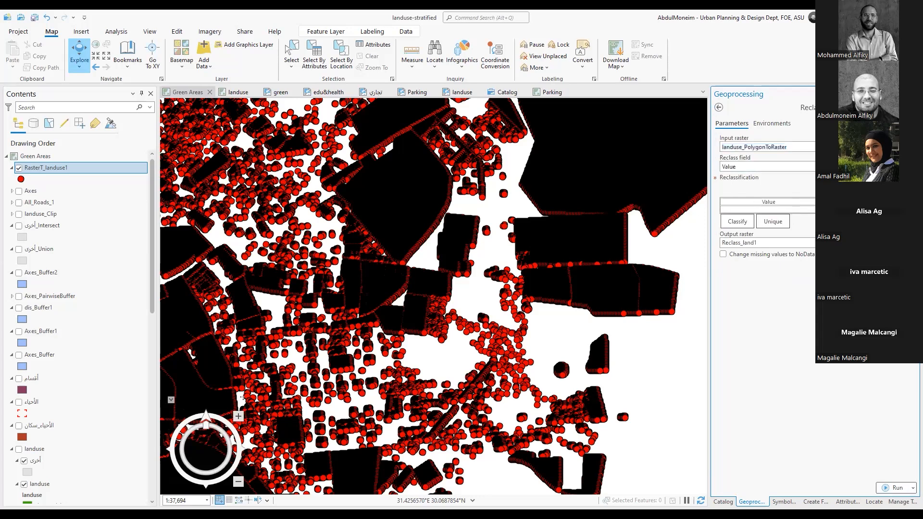
click(744, 224)
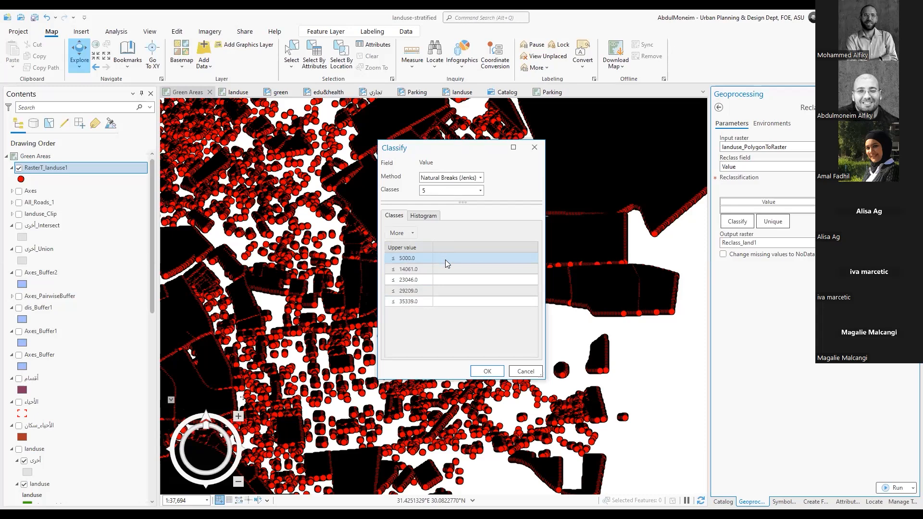
click(488, 371)
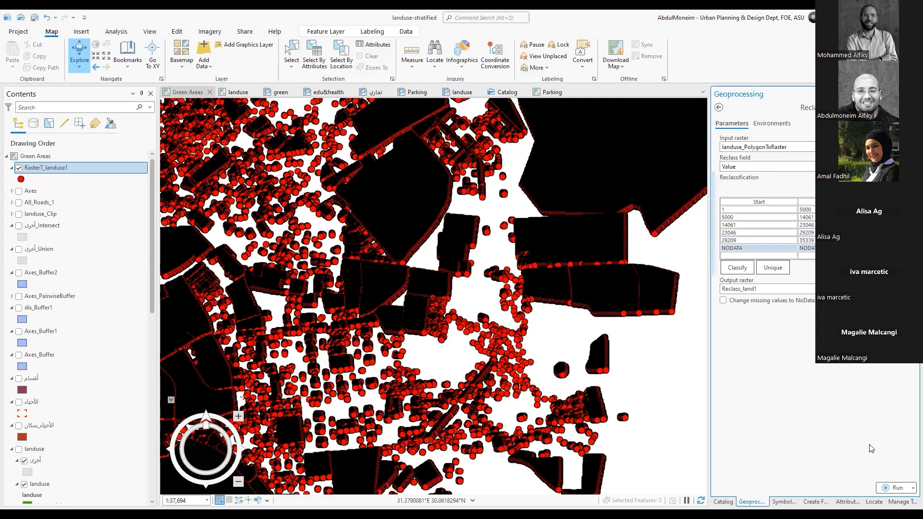
click(896, 488)
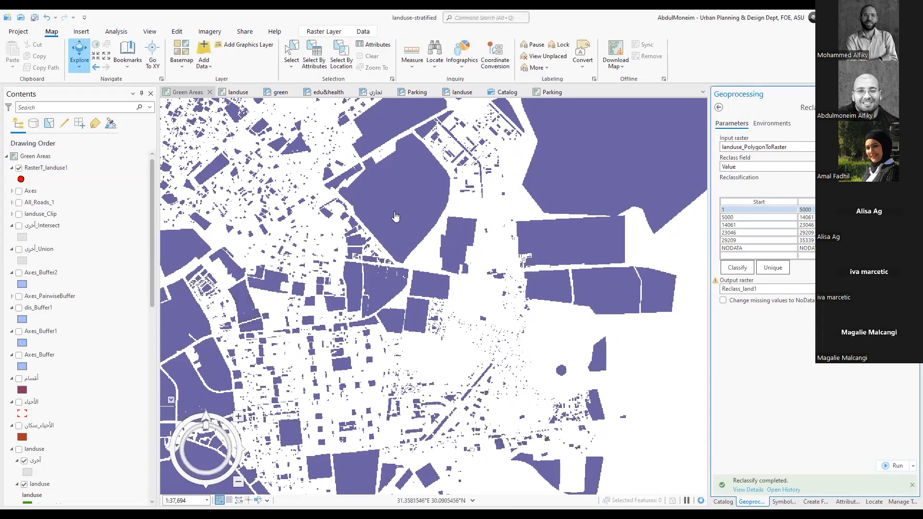
Hide the RasterT_landuse1 point layer and inspect the pixel values of two areas in the reclassified raster
click(20, 169)
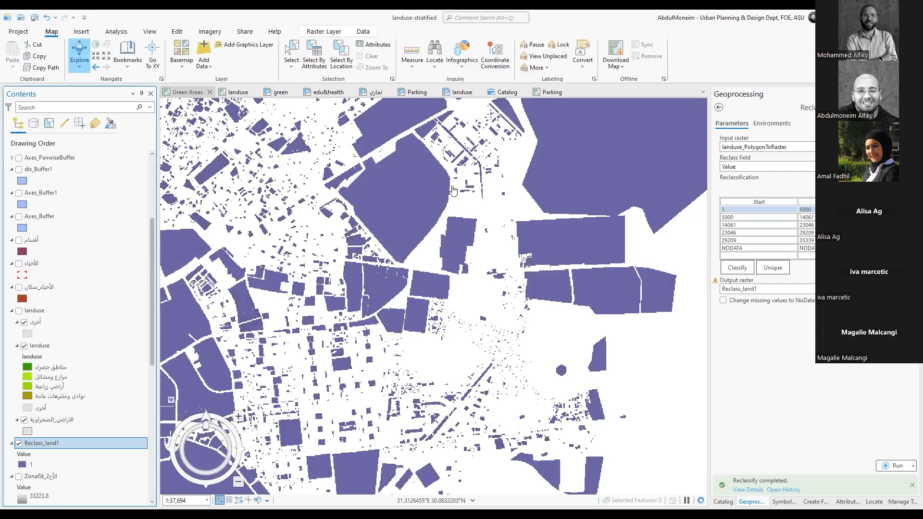
click(405, 191)
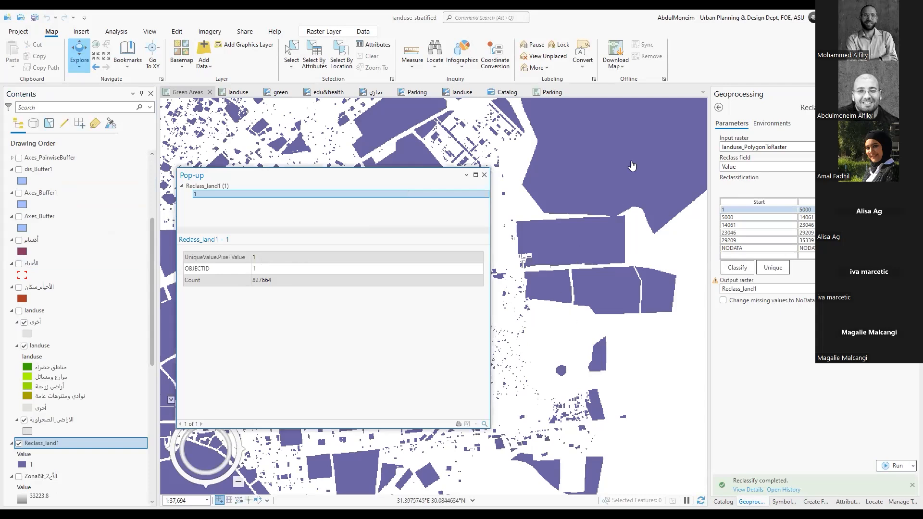
click(646, 295)
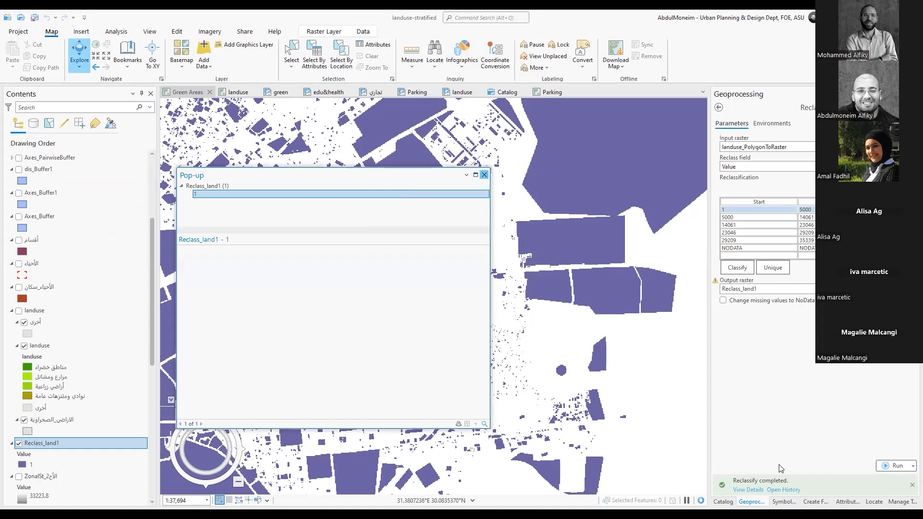
click(484, 175)
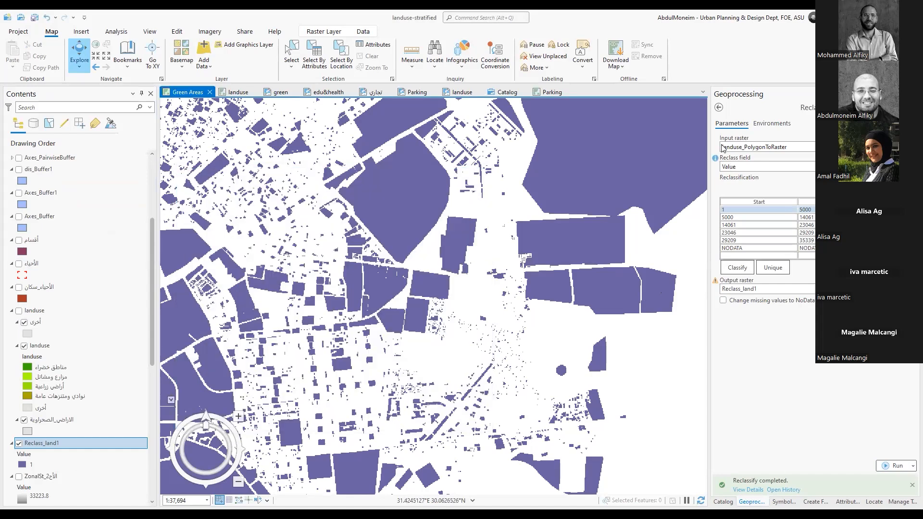
Run Raster Calculator from the Map Algebra toolset with the expression "Reclass_land1" *15 ^2
click(719, 108)
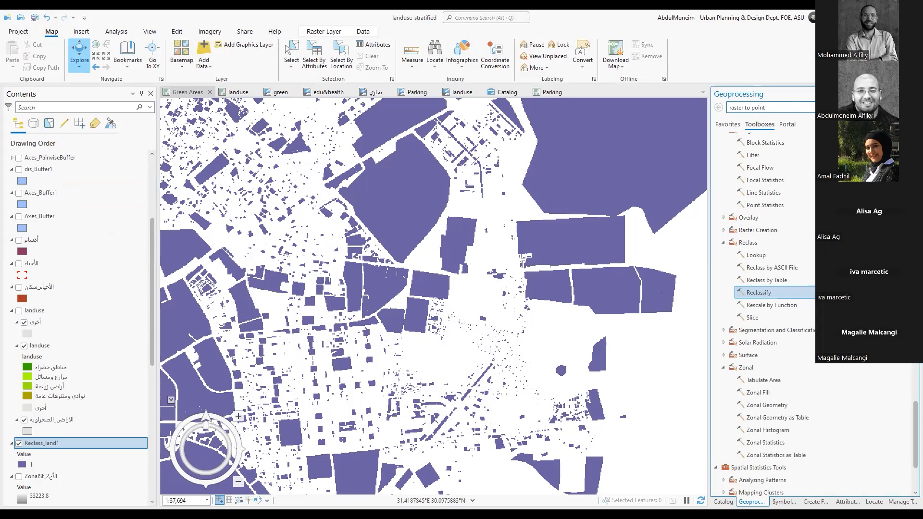
scroll(795, 251, down, 3)
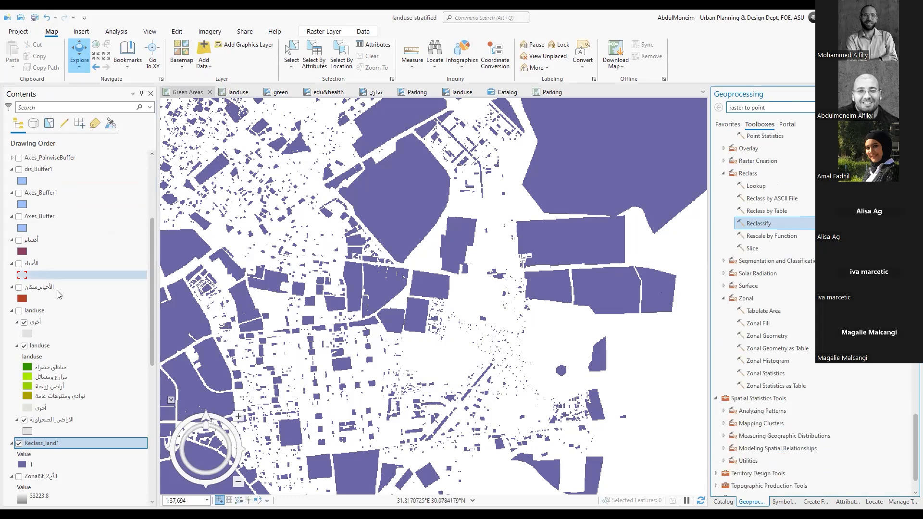
scroll(81, 381, down, 3)
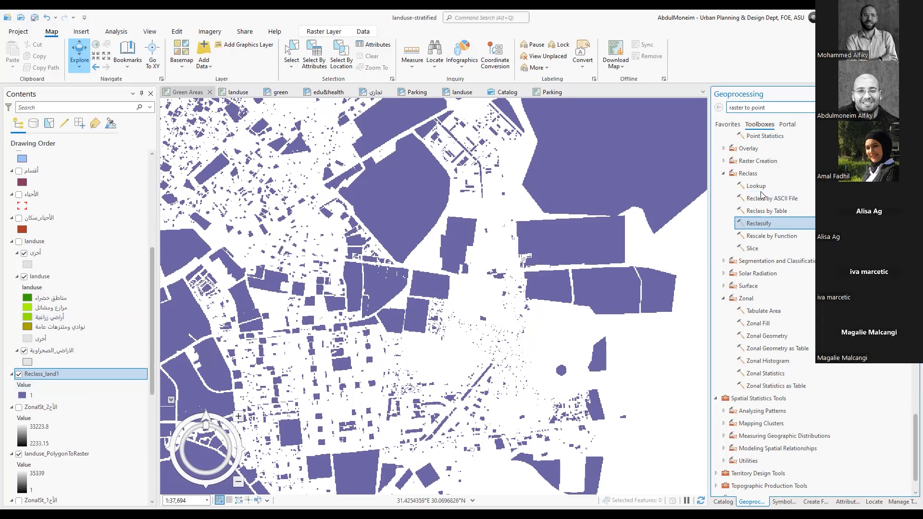
scroll(762, 210, up, 4)
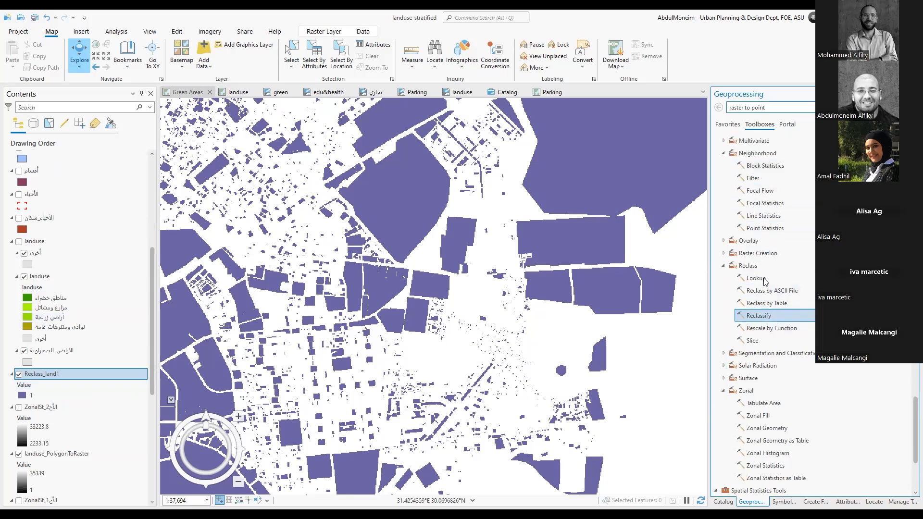
scroll(771, 273, up, 3)
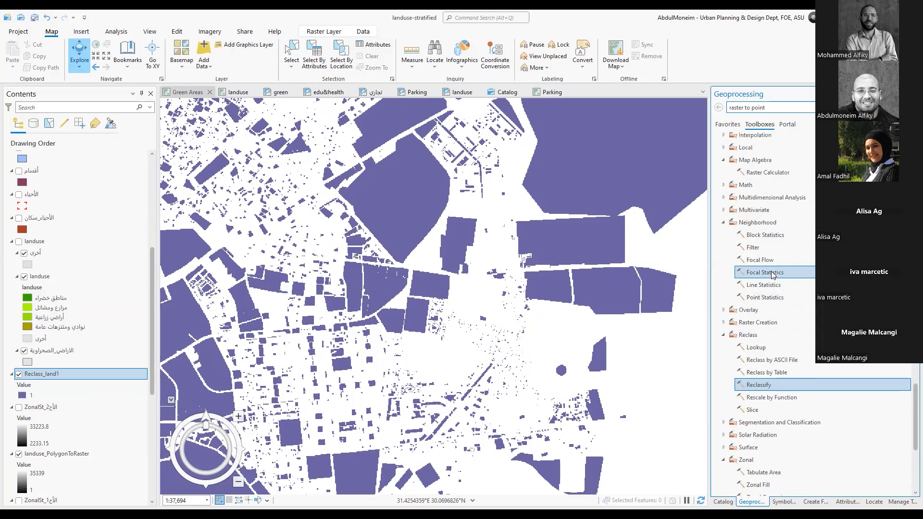
click(768, 174)
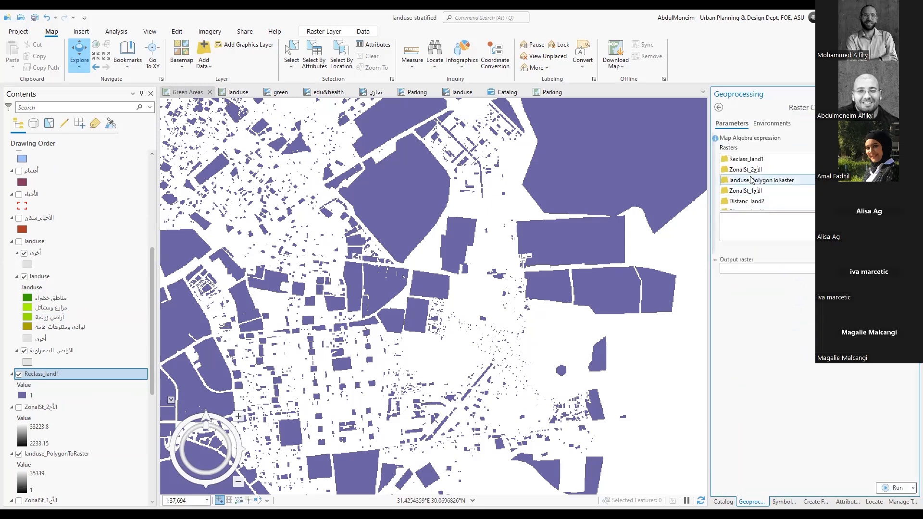
double_click(751, 160)
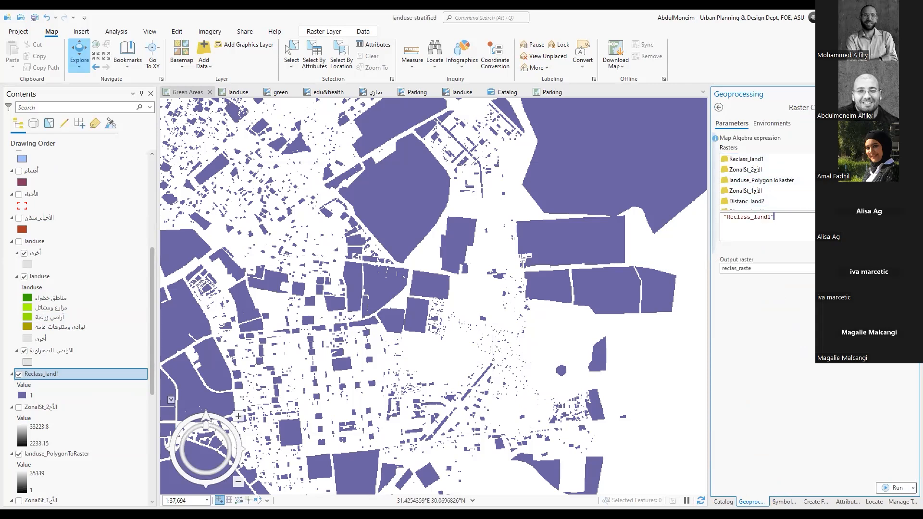
text(*15 ^2)
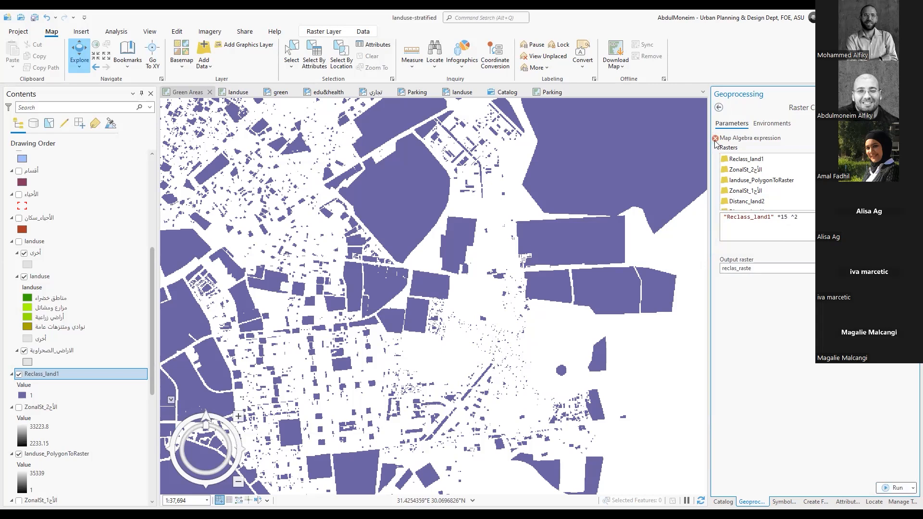
mouse_move(715, 140)
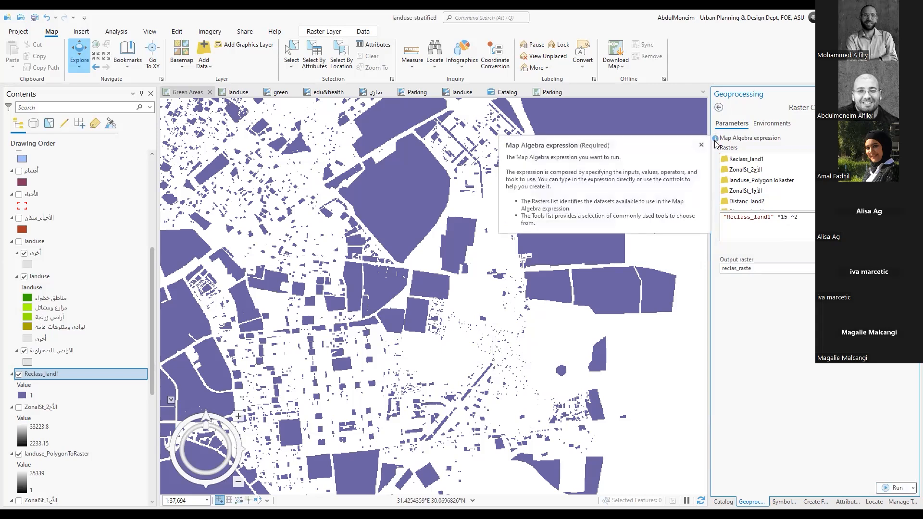
click(896, 487)
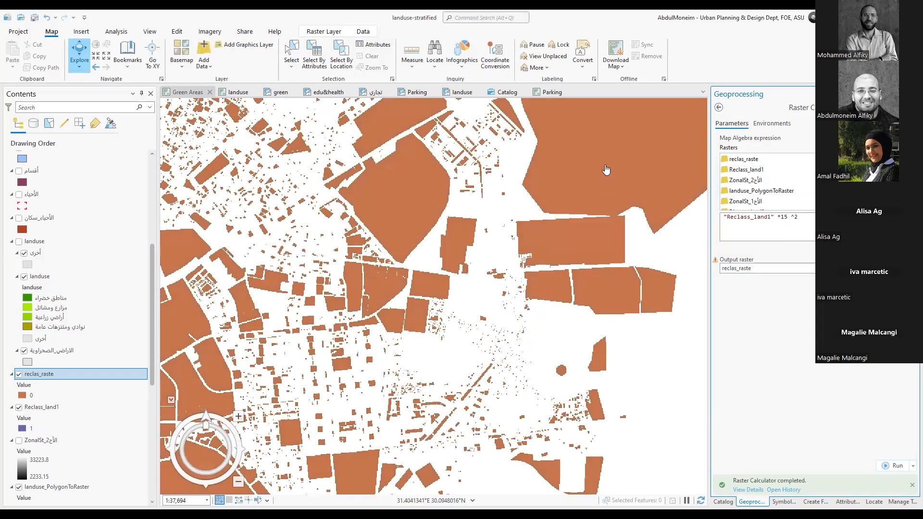
Inspect the pixel values of two areas in the Raster Calculator output and close the feature details
click(582, 199)
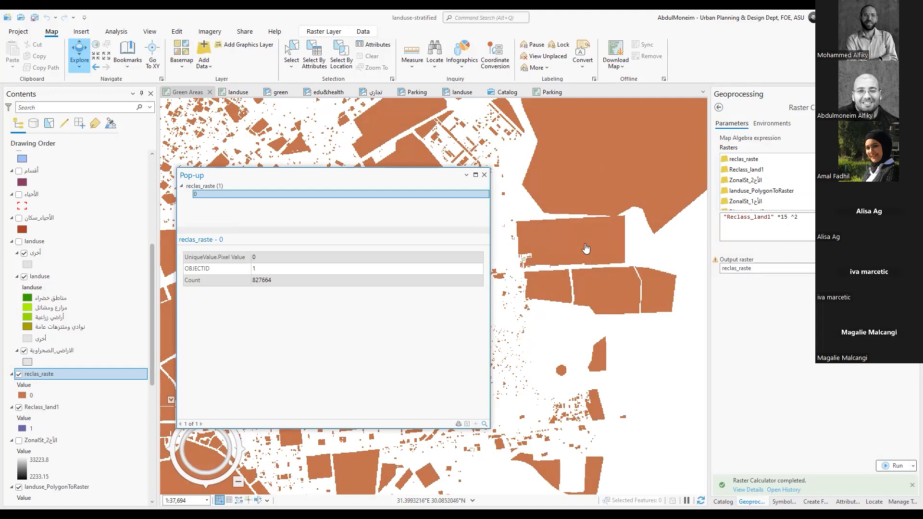
click(601, 289)
click(484, 174)
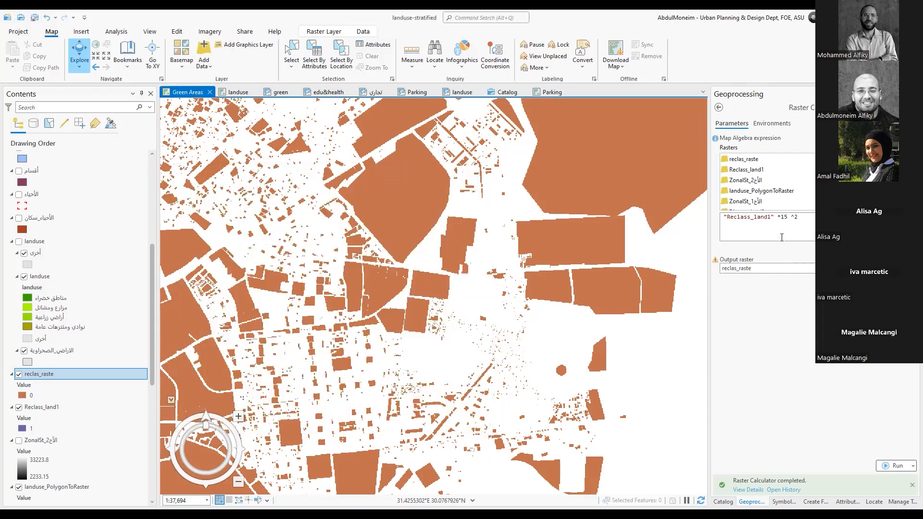
Run Raster Calculator with the expression "Reclass_land1" *15*15 and inspect a pixel value in the output
click(802, 217)
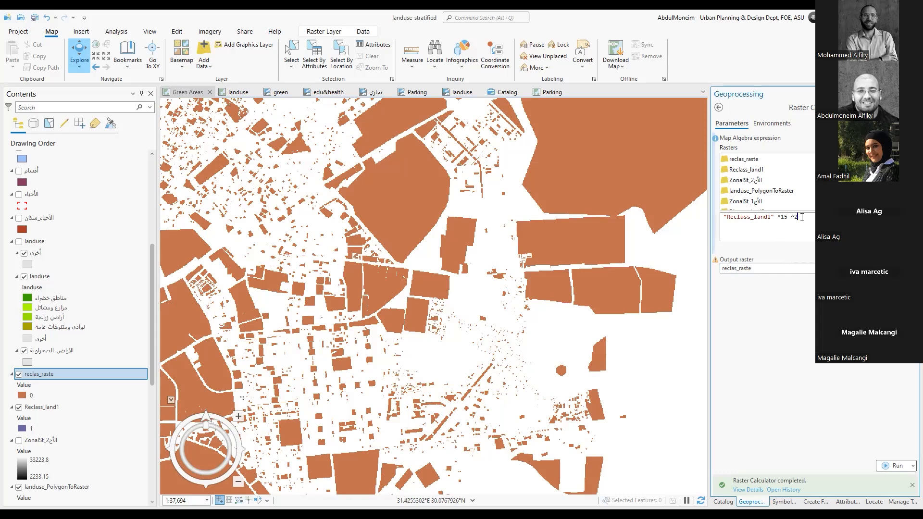
key(BackSpace)
text(*15)
click(896, 467)
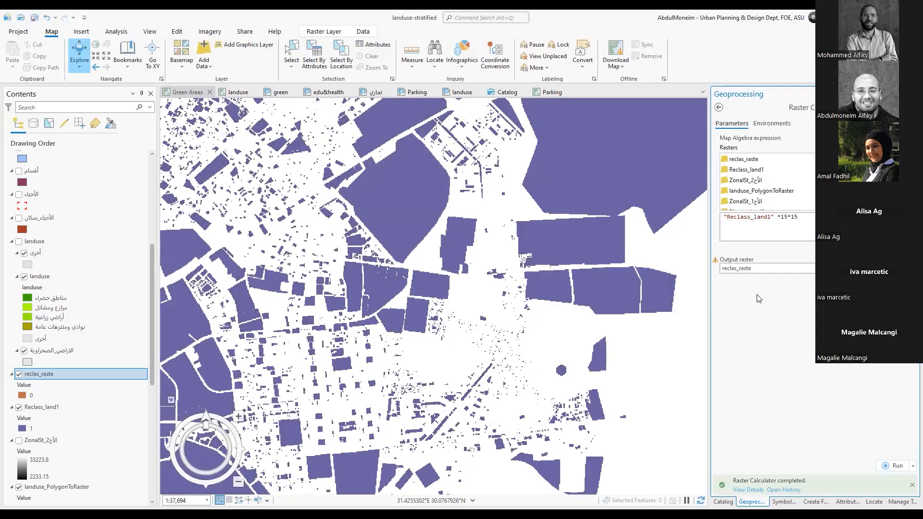
click(608, 186)
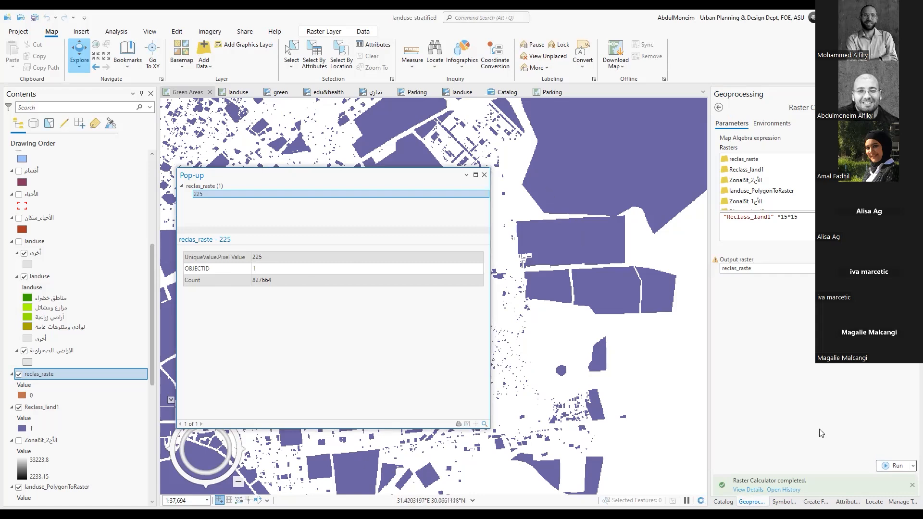
Run Zonal Statistics with الأحياء as zones, zone field الحي_1, reclas_raste as the value raster and the Mean statistic
click(719, 107)
scroll(778, 332, down, 1)
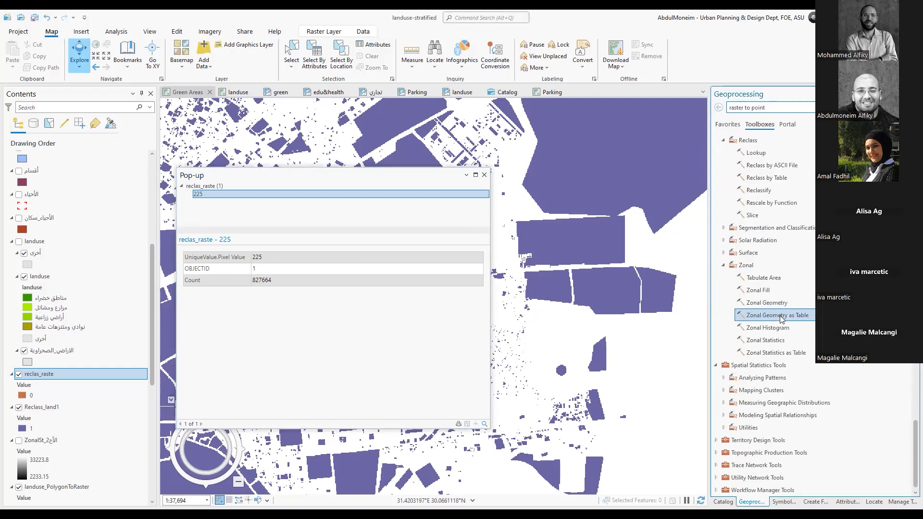
click(766, 340)
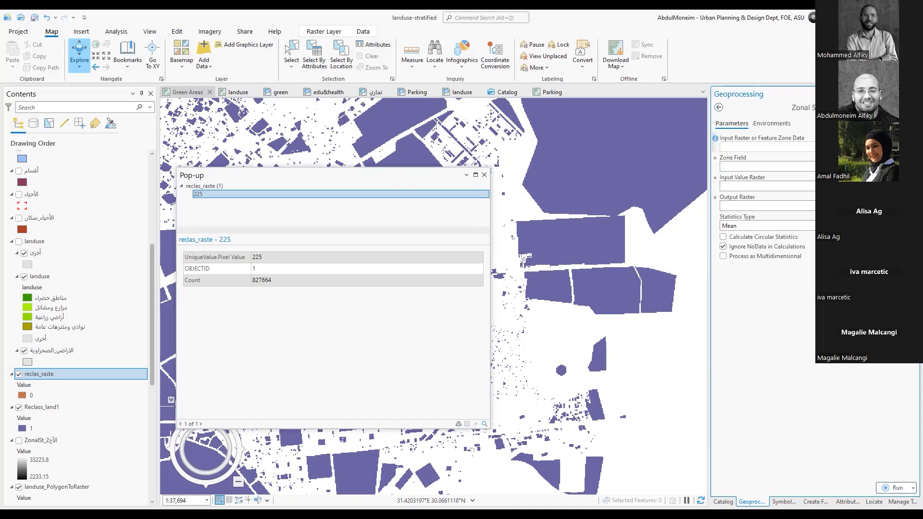
click(894, 147)
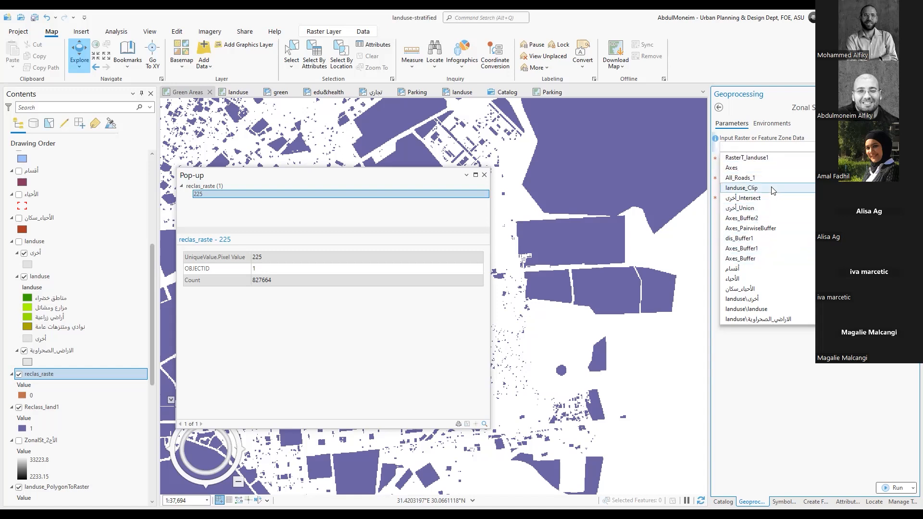
click(744, 281)
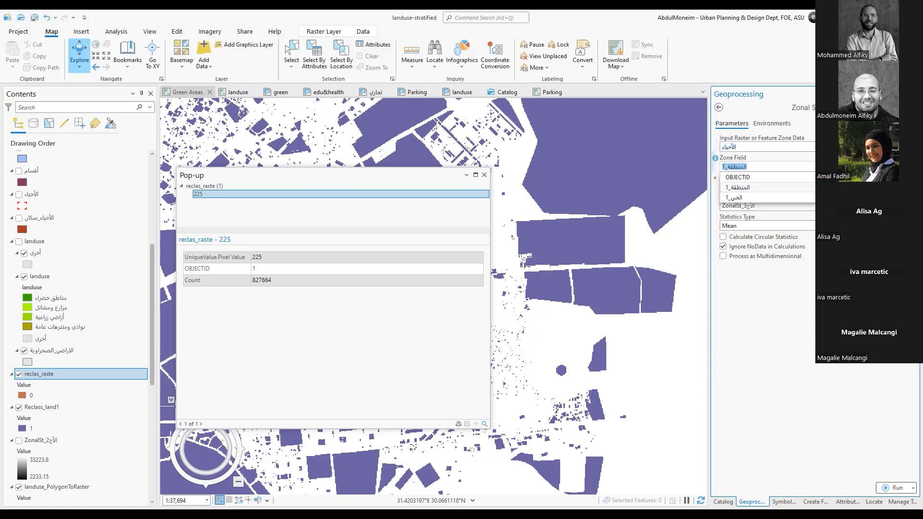
click(762, 198)
click(898, 186)
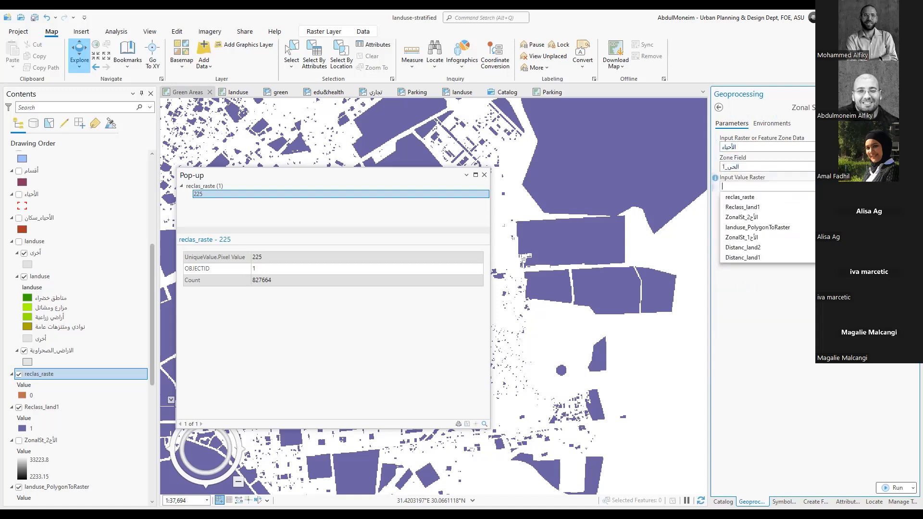
click(739, 196)
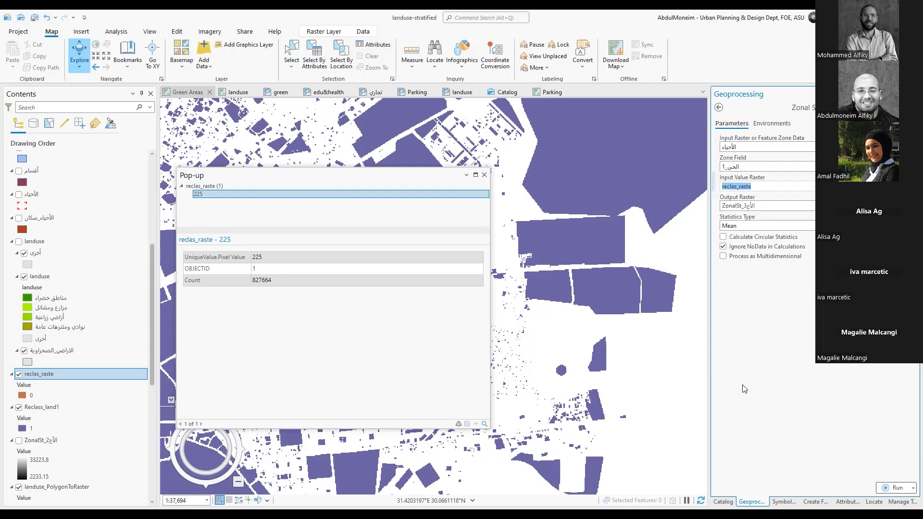
click(884, 488)
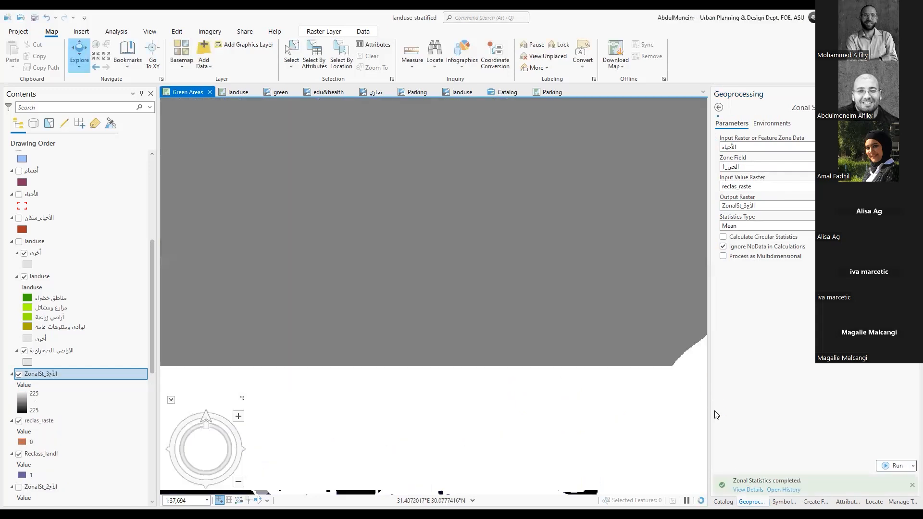
Compare the zonal statistics raster with the الأحياء boundaries by temporarily displaying that layer across the map
scroll(483, 329, down, 4)
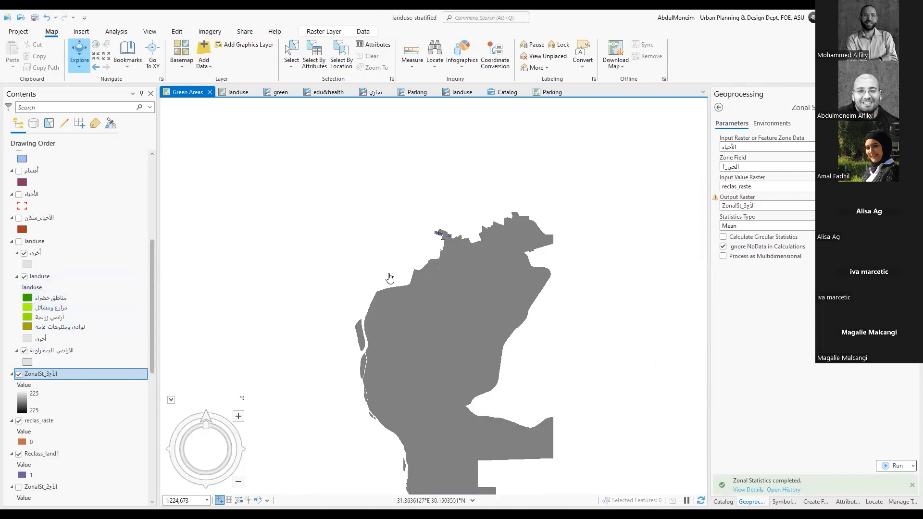
click(19, 194)
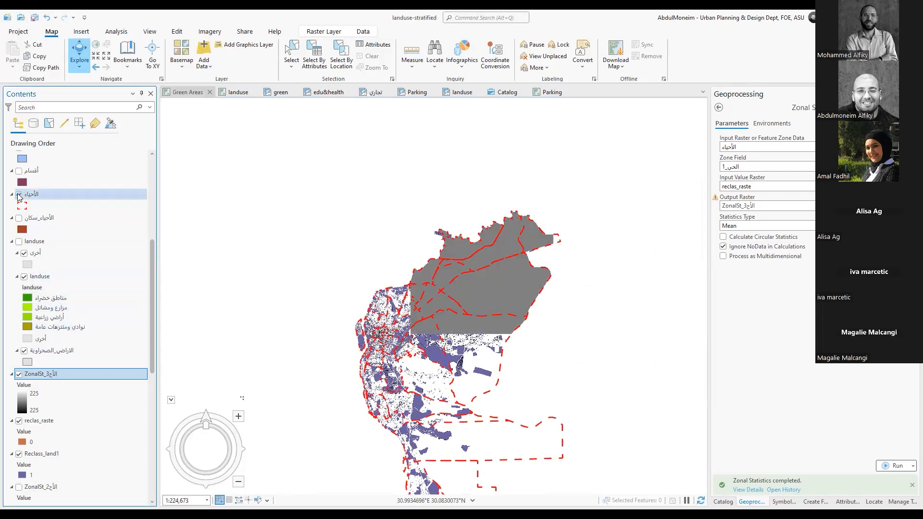
scroll(492, 318, up, 4)
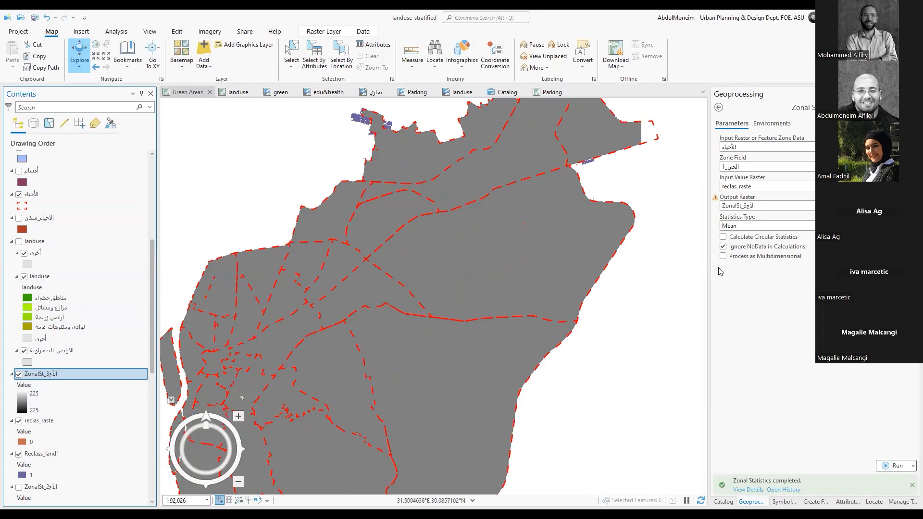
scroll(625, 308, down, 3)
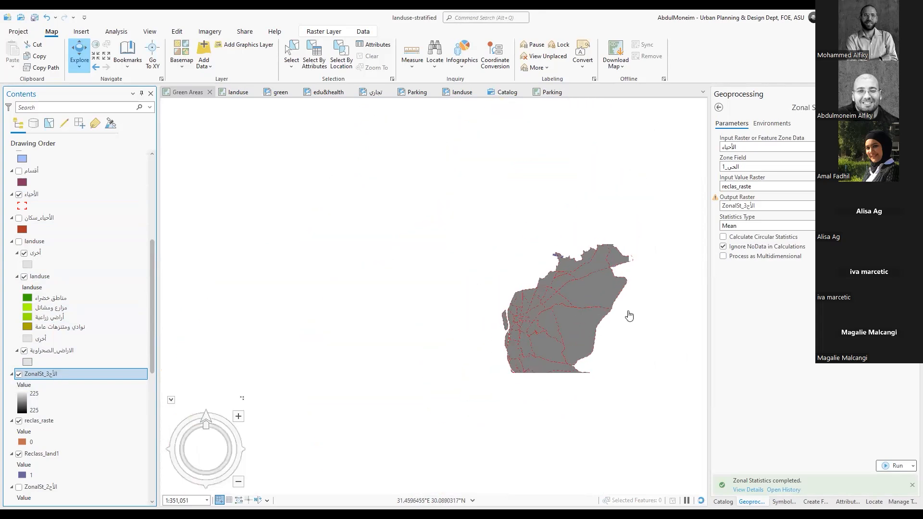
drag(597, 357, 542, 339)
scroll(513, 330, up, 2)
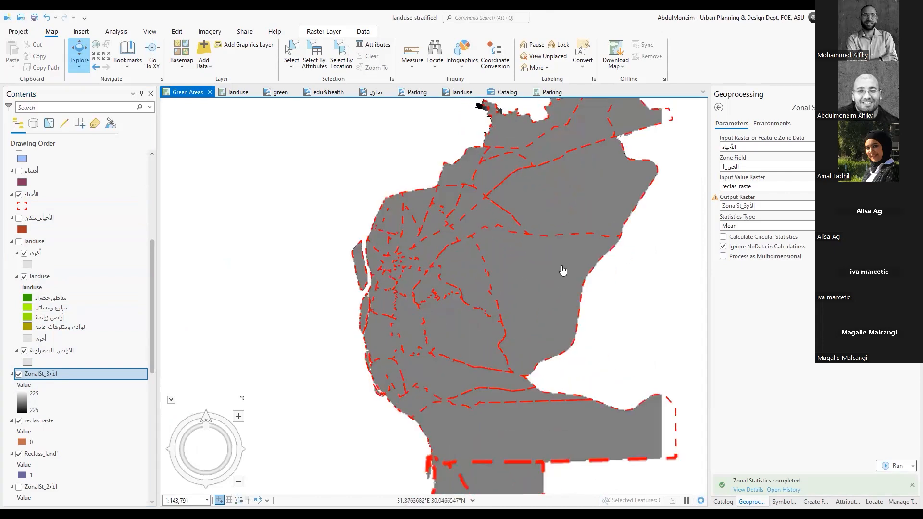
drag(570, 264, 523, 297)
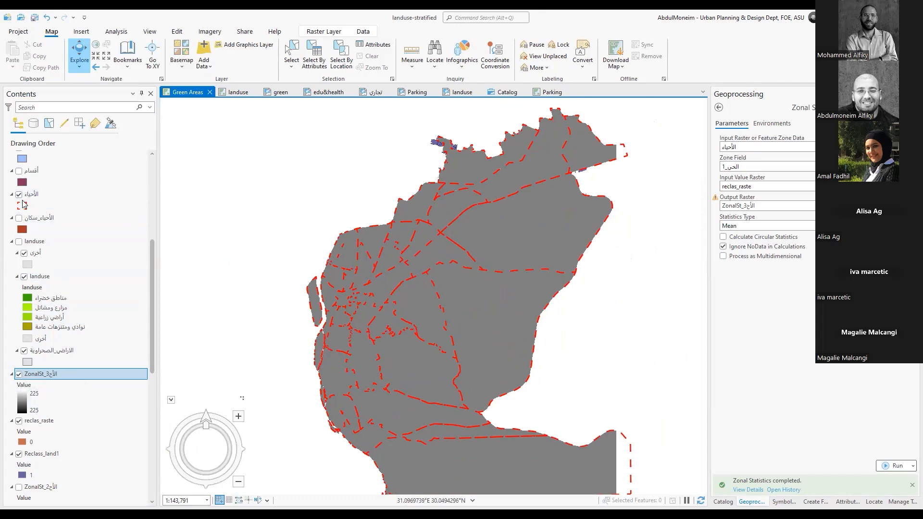
click(18, 193)
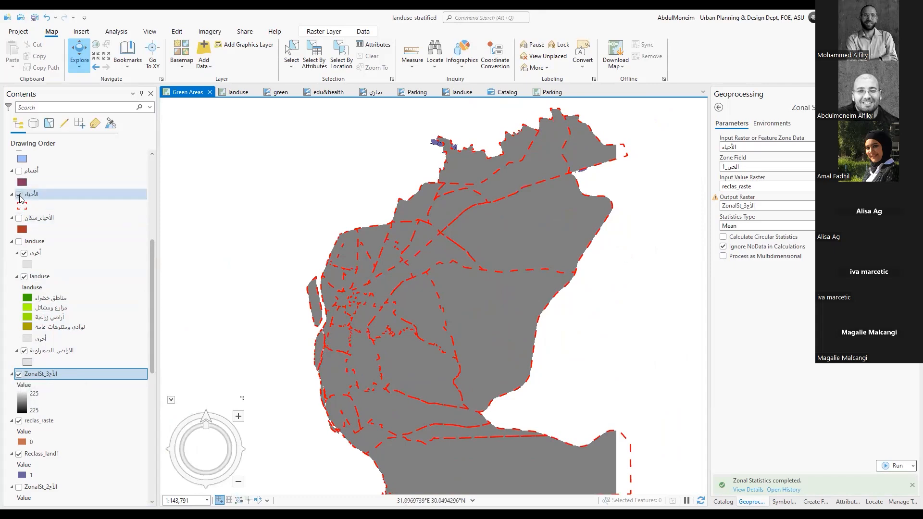
Inspect a pixel value in the zonal statistics raster and review the statistics types available in Zonal Statistics
click(566, 243)
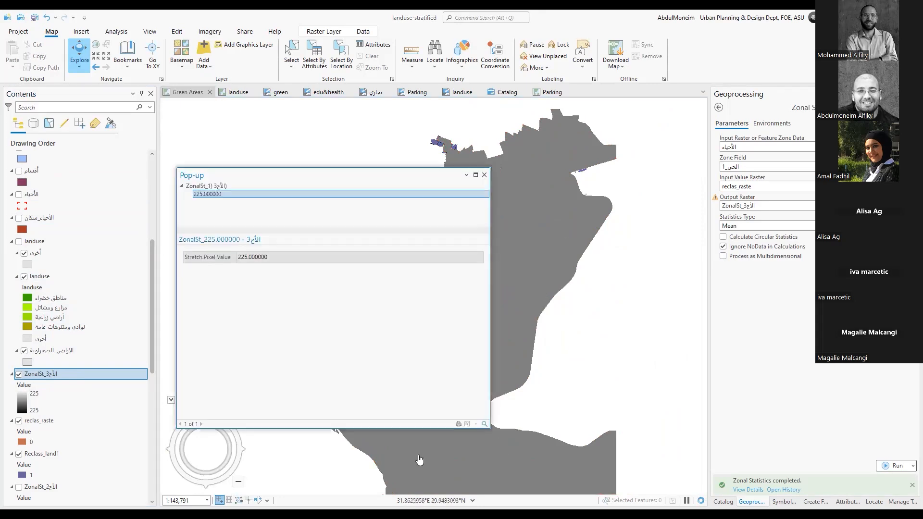
click(484, 176)
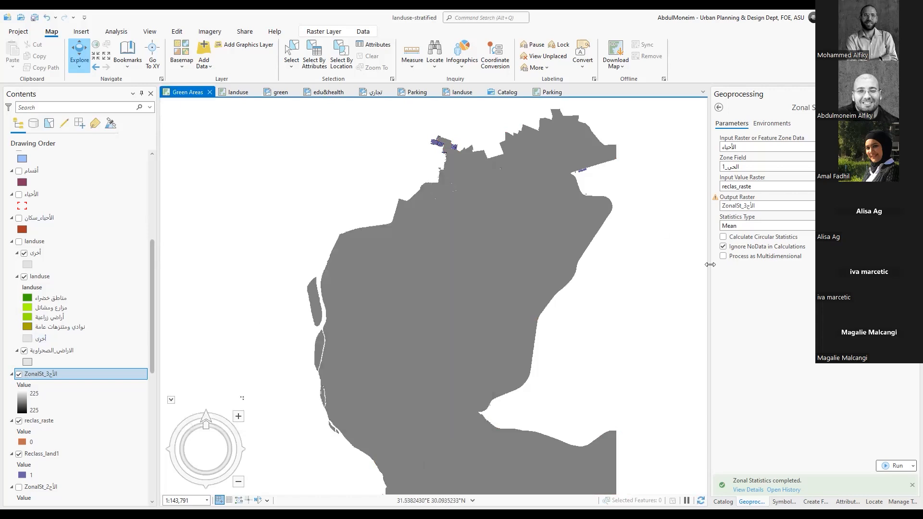
click(907, 226)
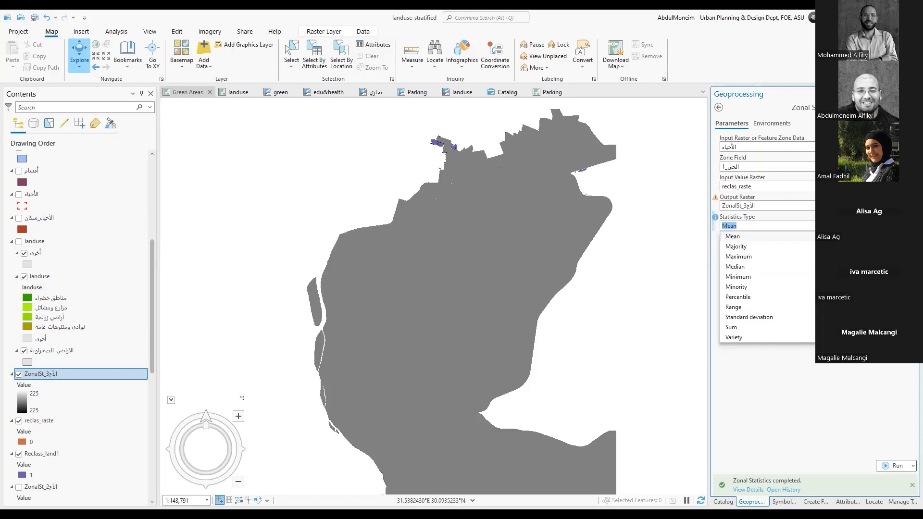
click(756, 397)
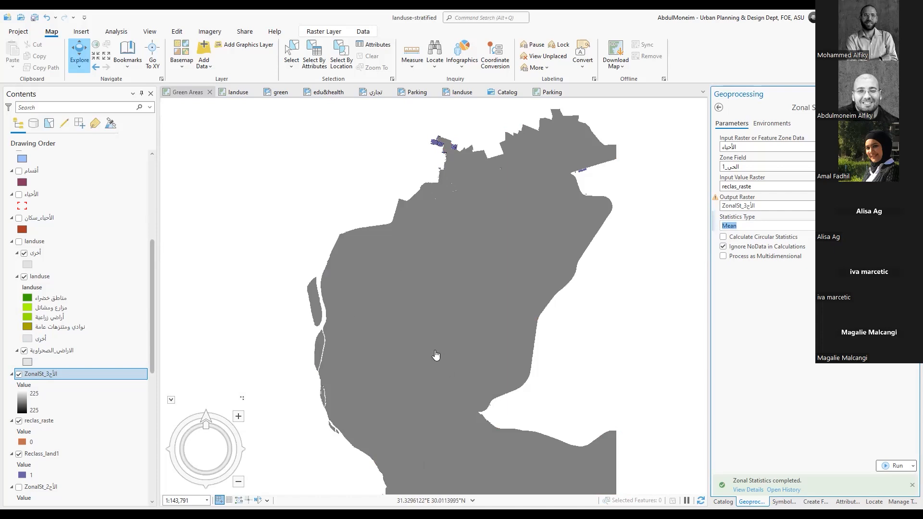
Hide the new zonal statistics layer and inspect the pixel value of the large northeastern area in reclas_raste
click(20, 375)
click(19, 375)
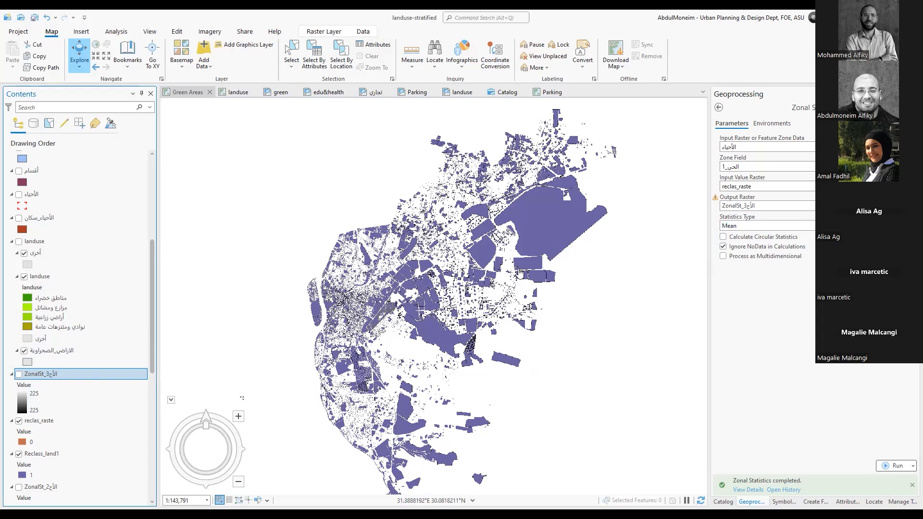
click(544, 217)
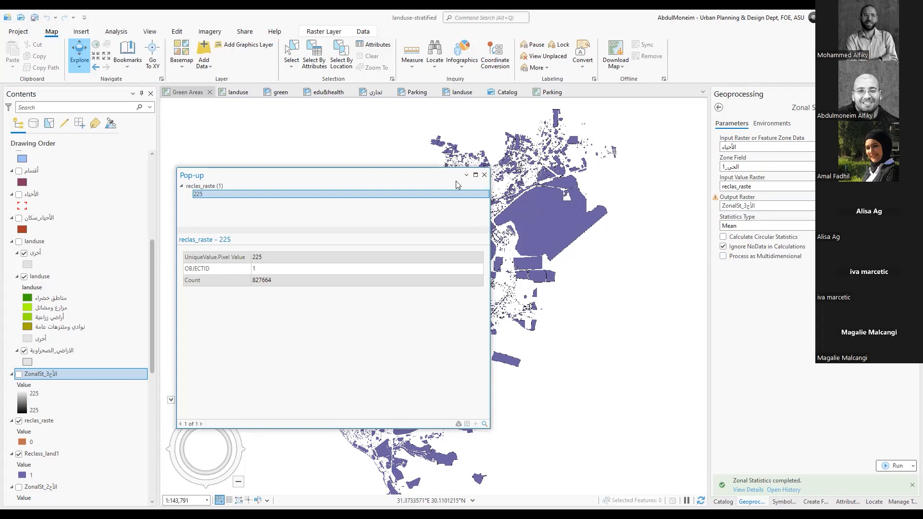
click(484, 176)
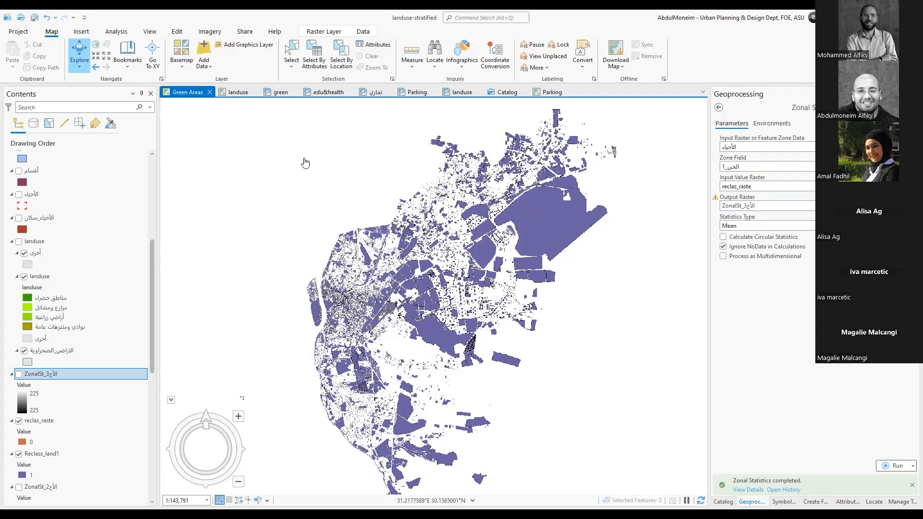
Create a new blank geoprocessing model in ModelBuilder
click(116, 32)
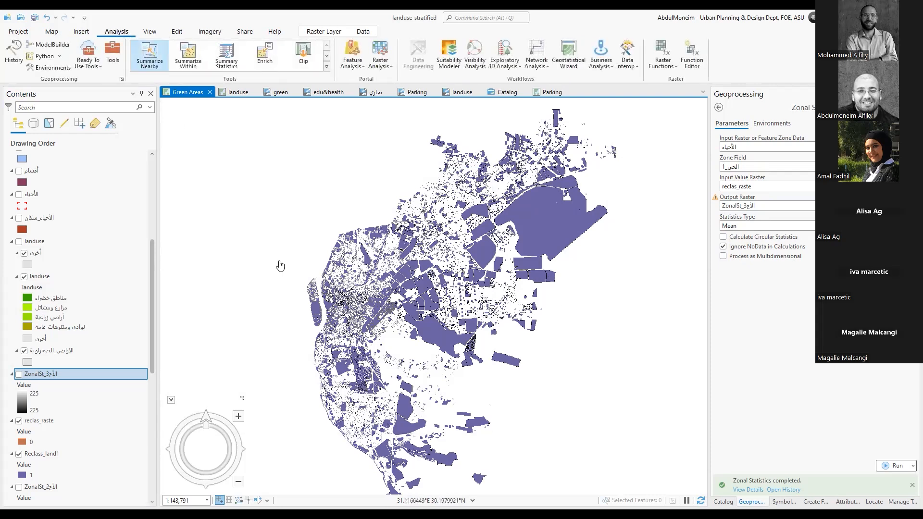
click(52, 46)
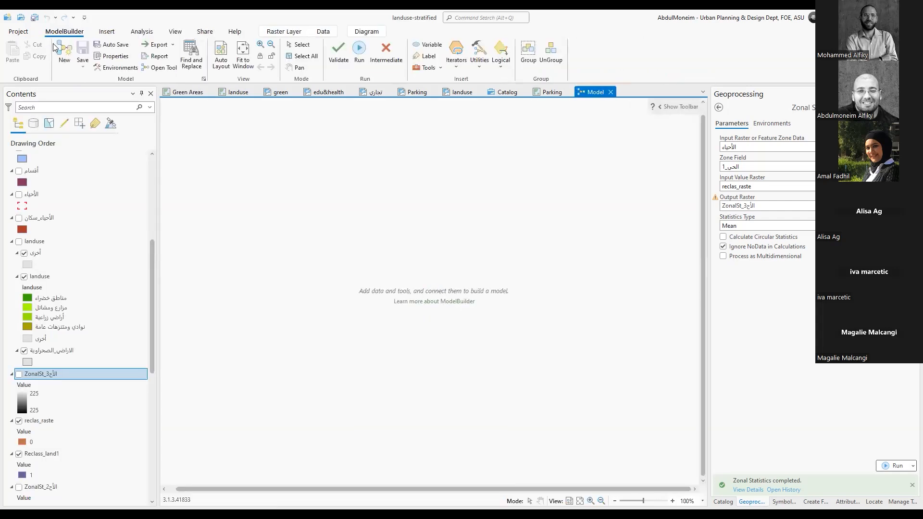
click(143, 32)
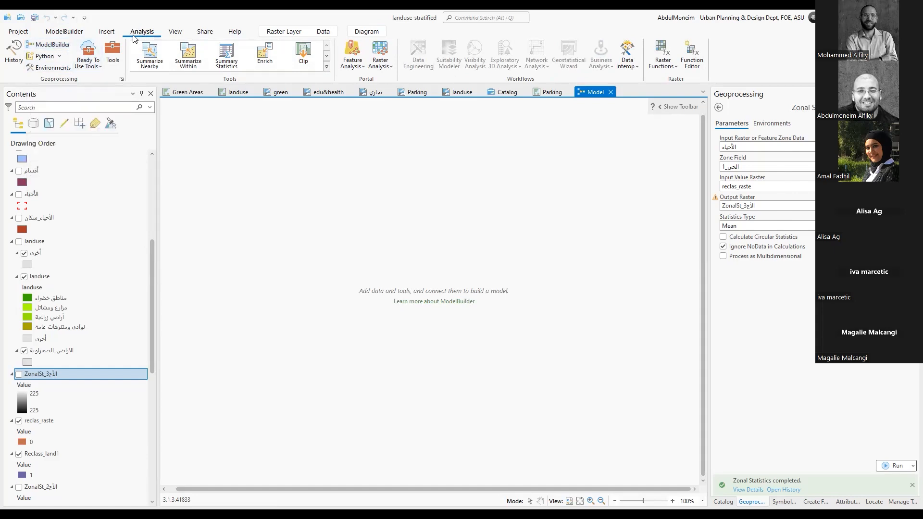
click(66, 48)
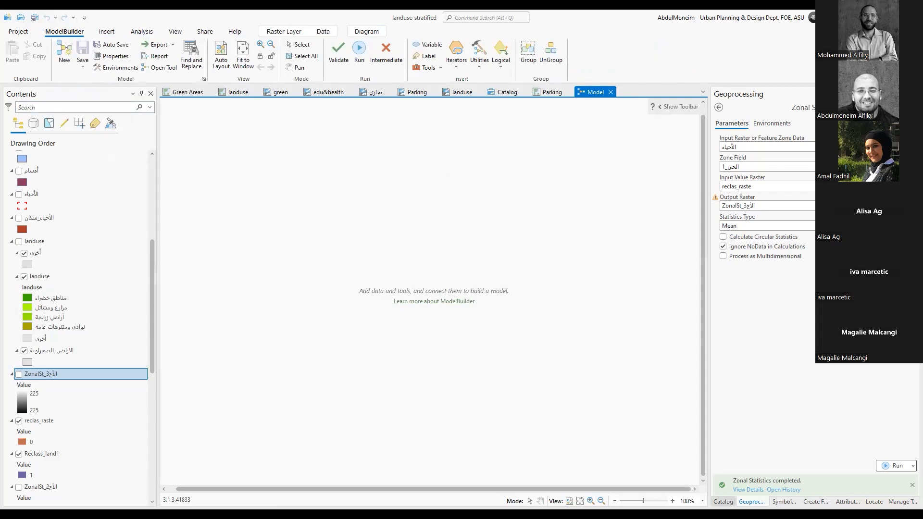
Add the Polygon to Raster tool from the To Raster conversion toolset to the model and move its elements toward the canvas's left side
click(723, 501)
click(751, 501)
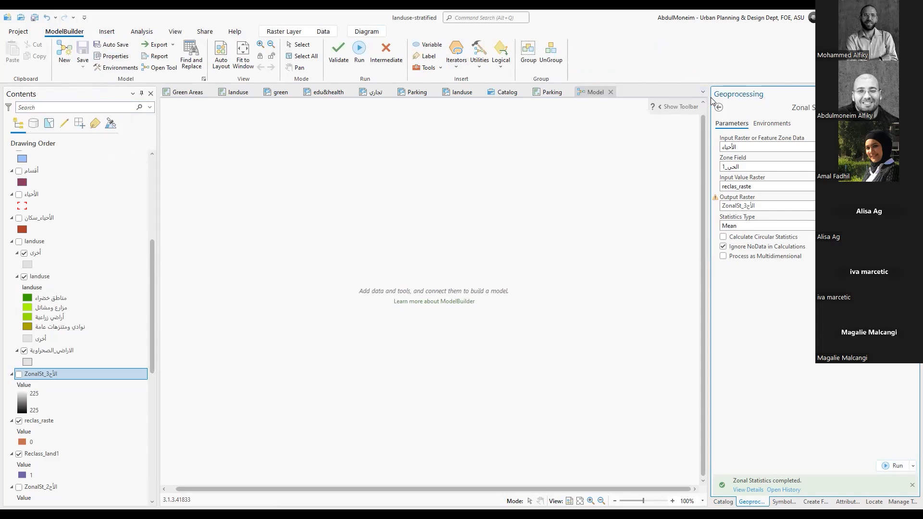
click(718, 108)
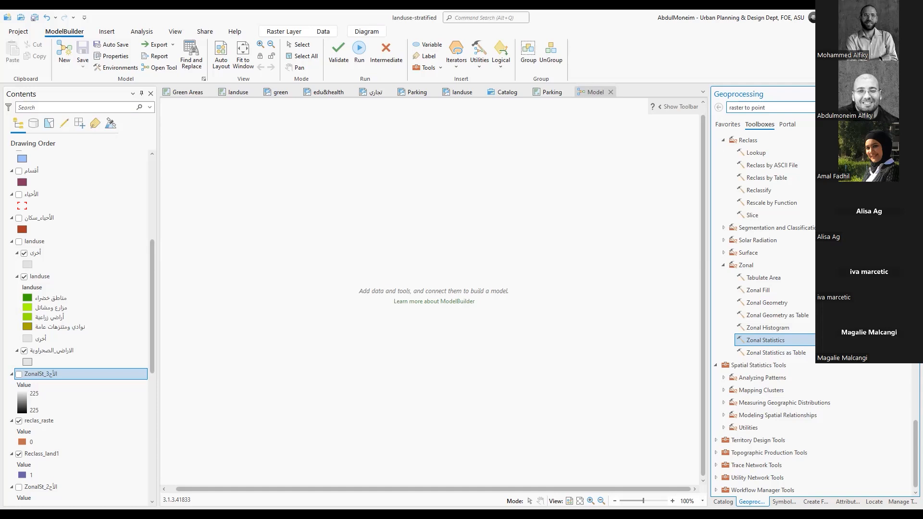
scroll(812, 312, up, 5)
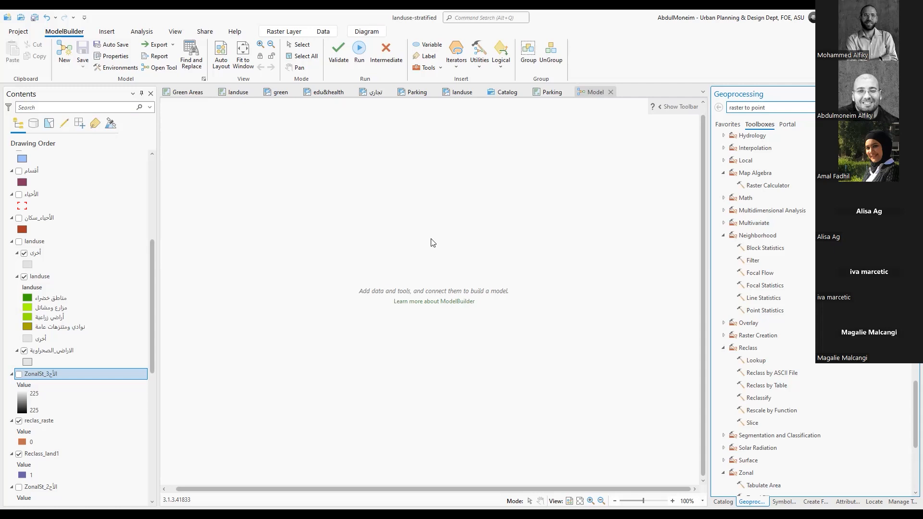
scroll(764, 312, up, 15)
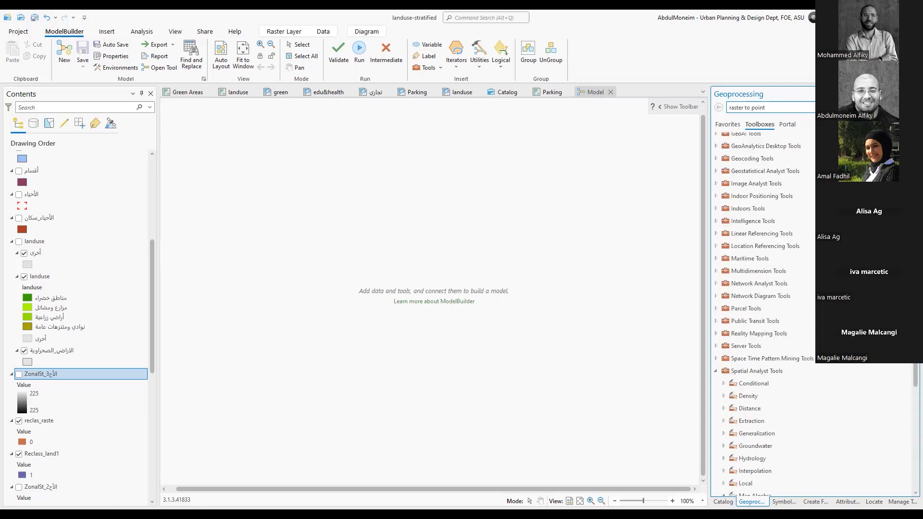
scroll(764, 312, up, 9)
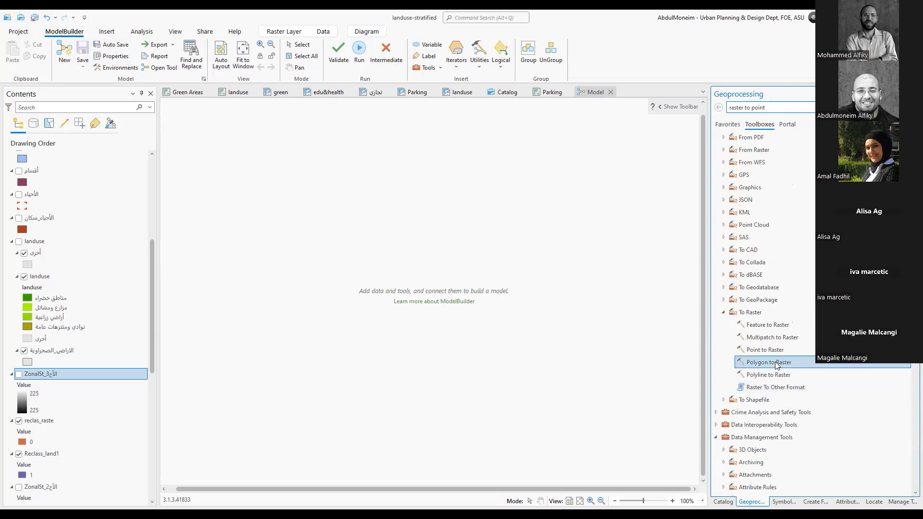
drag(775, 361, 315, 246)
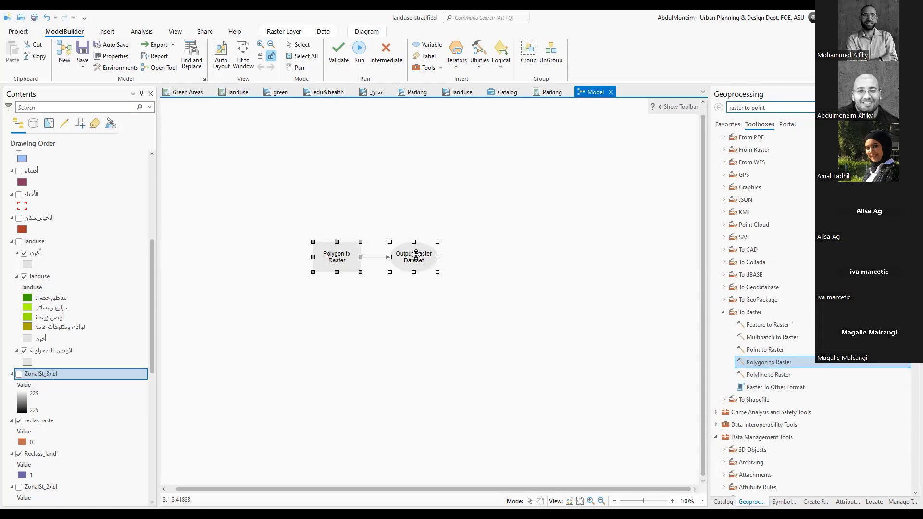
drag(299, 251, 213, 257)
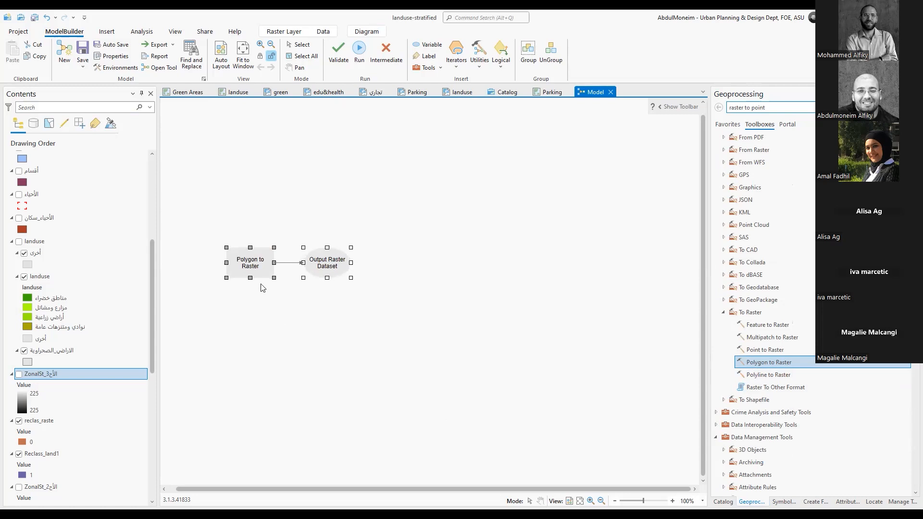
Configure the Polygon to Raster tool in the model with landuse\landuse as its input features, keeping the other parameters at their defaults
right_click(249, 262)
click(495, 336)
click(259, 272)
double_click(260, 272)
click(433, 293)
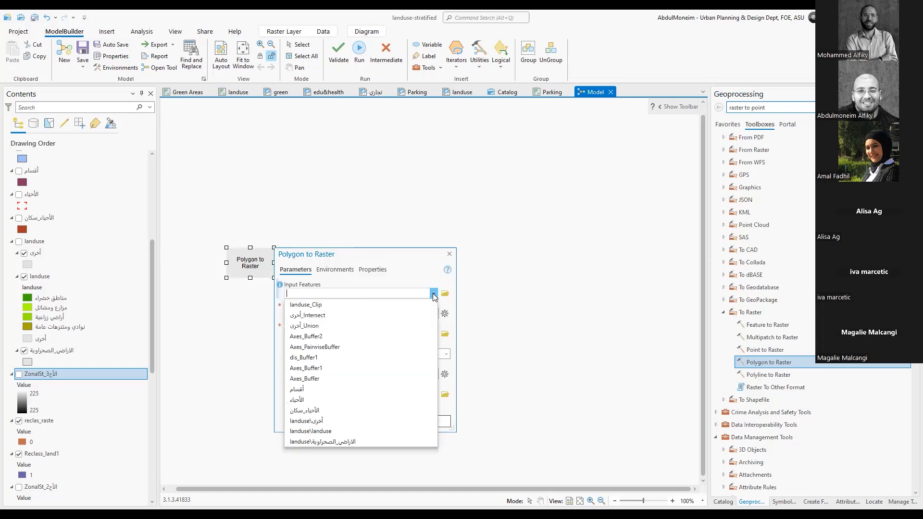
click(327, 432)
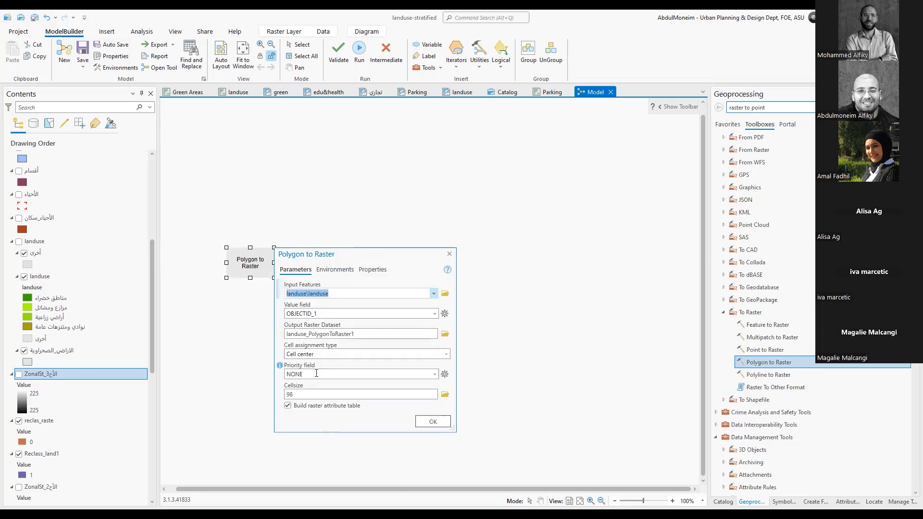
drag(302, 394, 271, 395)
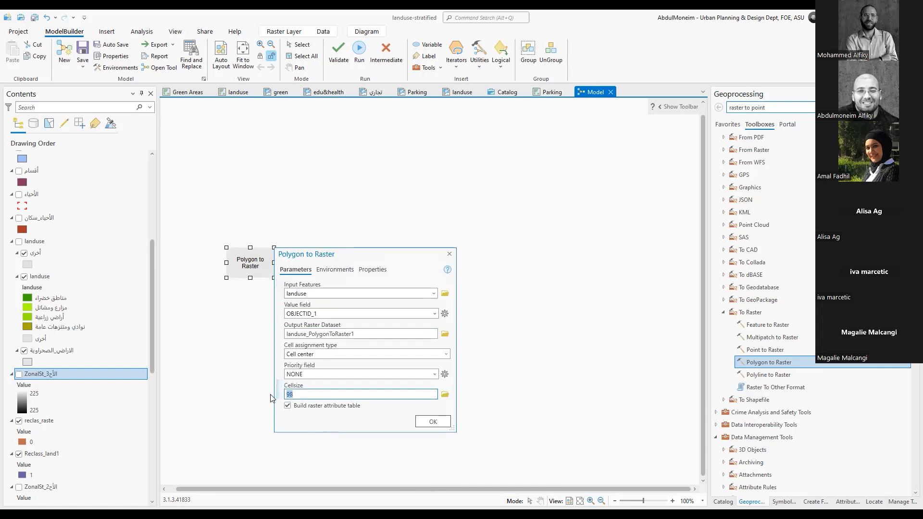
click(435, 419)
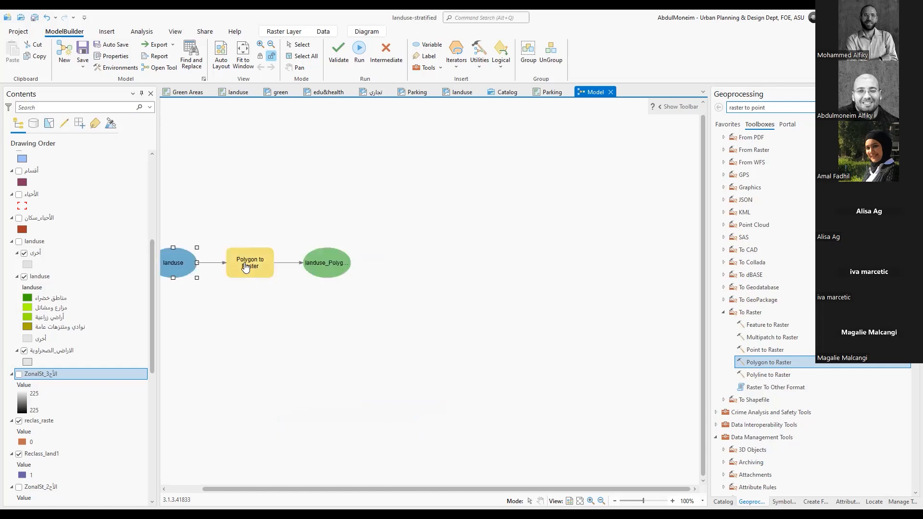
Shift the landuse, Polygon to Raster and output elements together so the whole chain fits within the visible canvas
click(366, 237)
drag(379, 215, 172, 314)
drag(249, 262, 297, 247)
click(318, 321)
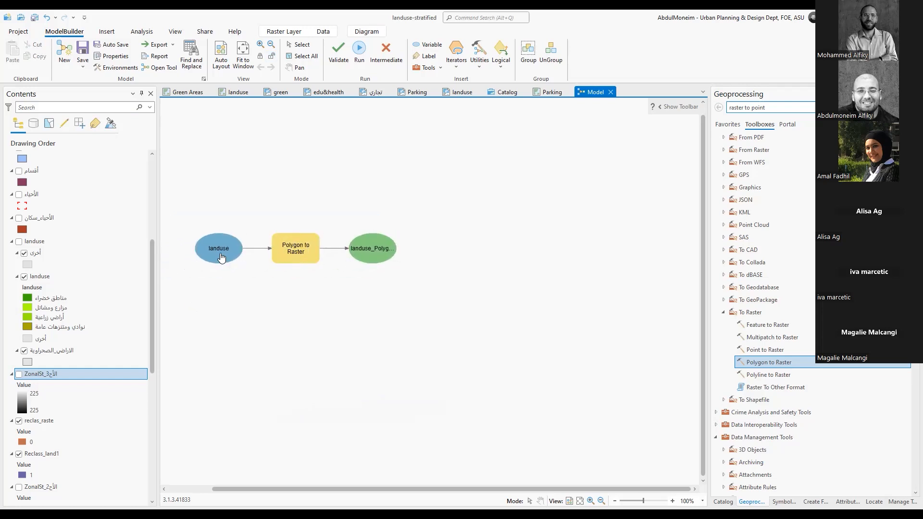
Add the Reclassify tool from the Reclass toolset to the model, after the Polygon to Raster output
mouse_move(294, 252)
scroll(798, 308, down, 3)
scroll(798, 310, down, 1)
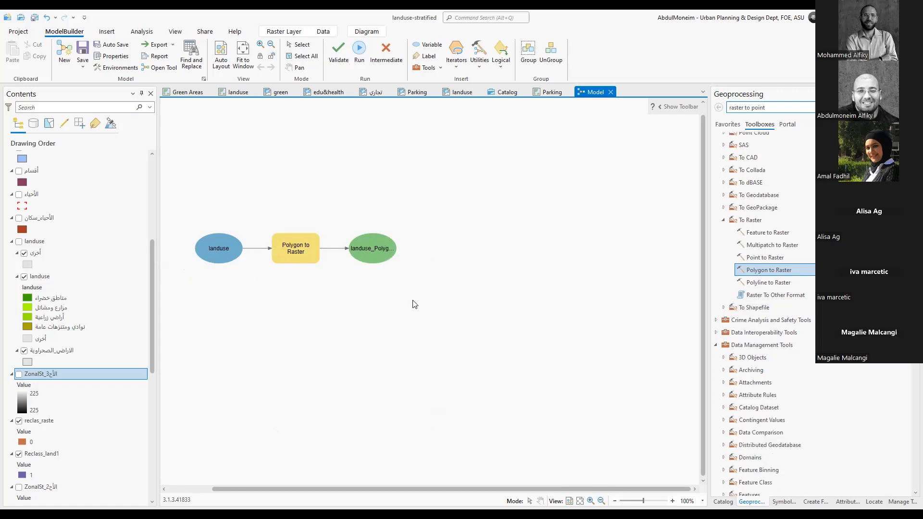
scroll(748, 304, down, 5)
scroll(748, 304, down, 20)
scroll(749, 304, down, 18)
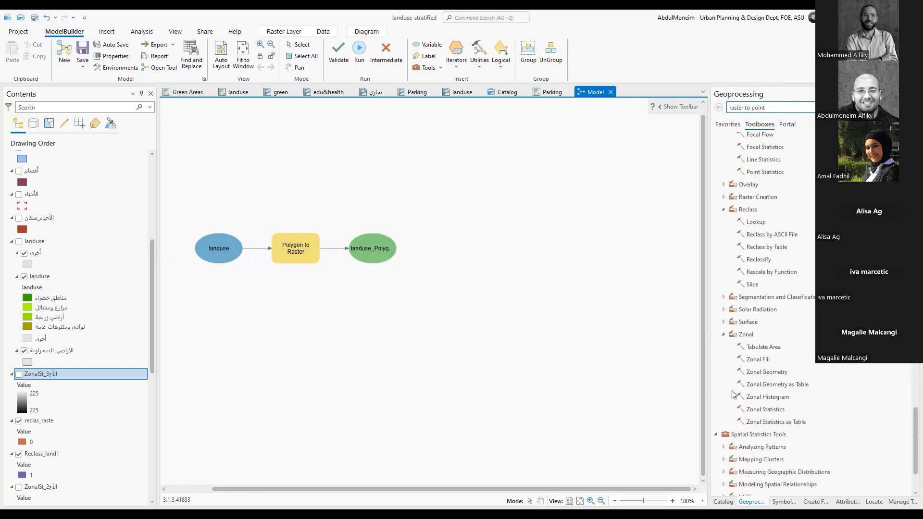
drag(763, 259, 488, 247)
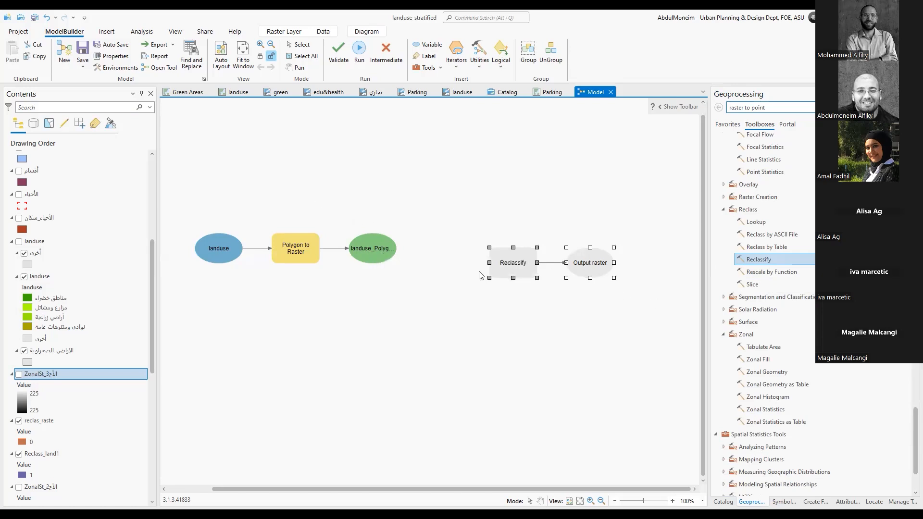
click(427, 317)
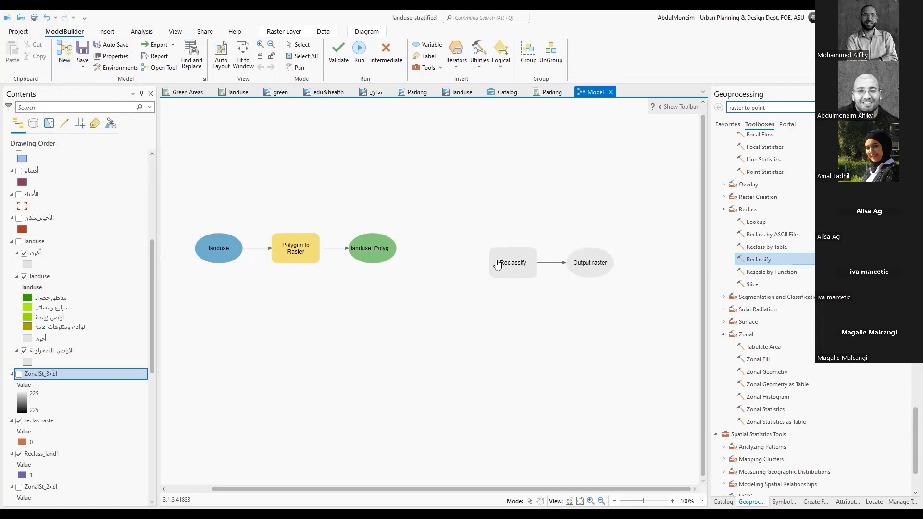
Try using the existing landuse_PolygonToRaster layer as Reclassify's input raster, and delete the separate input variable this adds
mouse_move(497, 265)
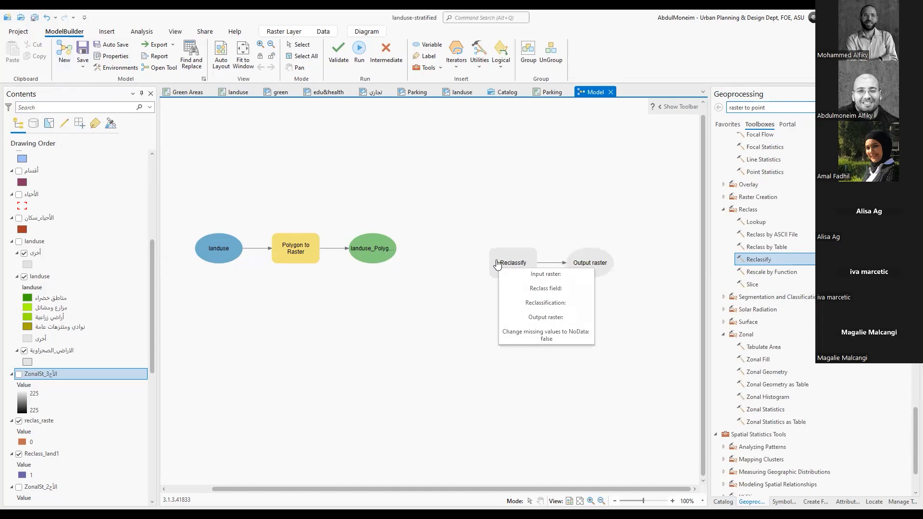
right_click(496, 262)
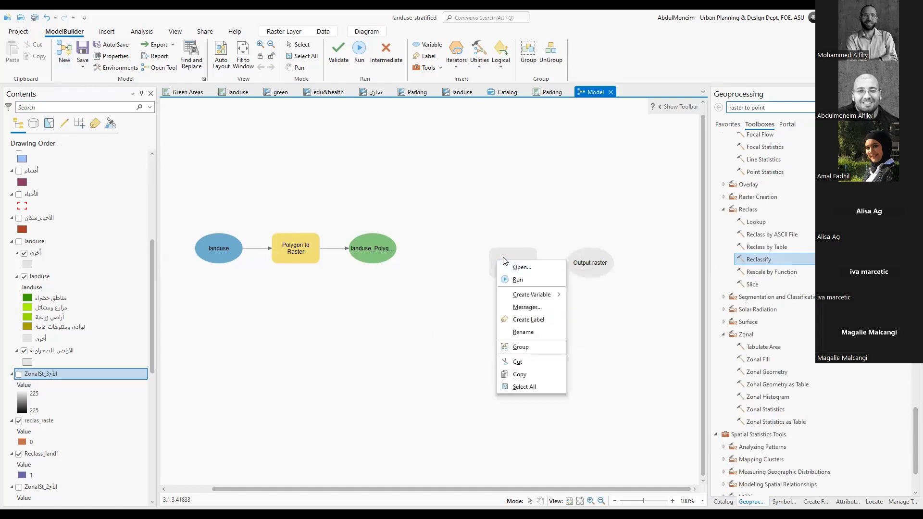
key(Escape)
click(512, 268)
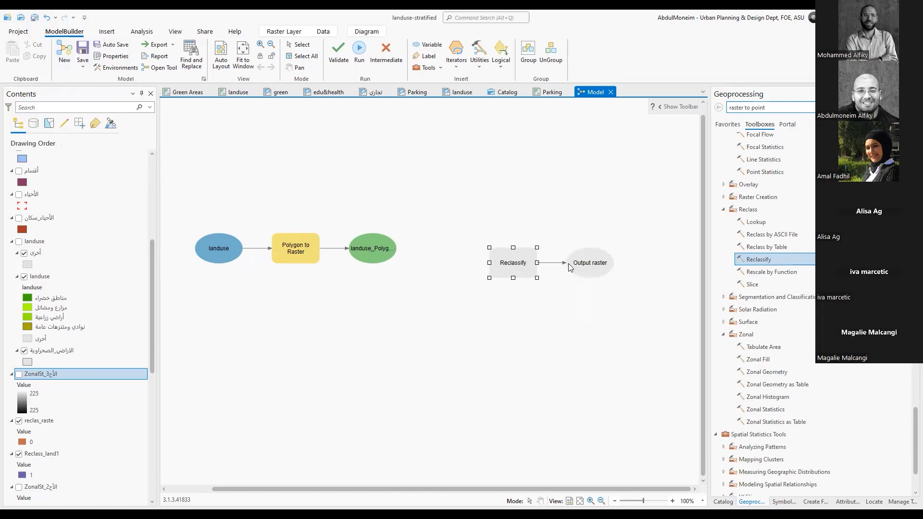
click(697, 293)
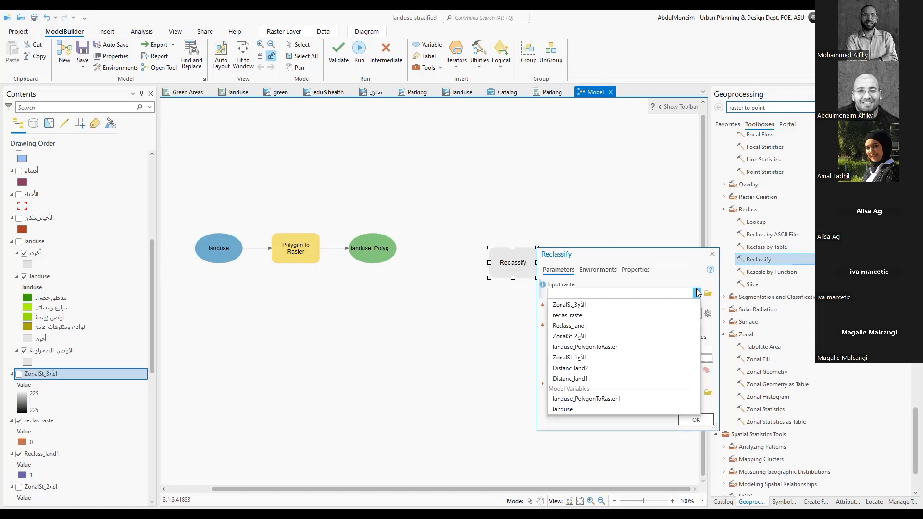
click(617, 346)
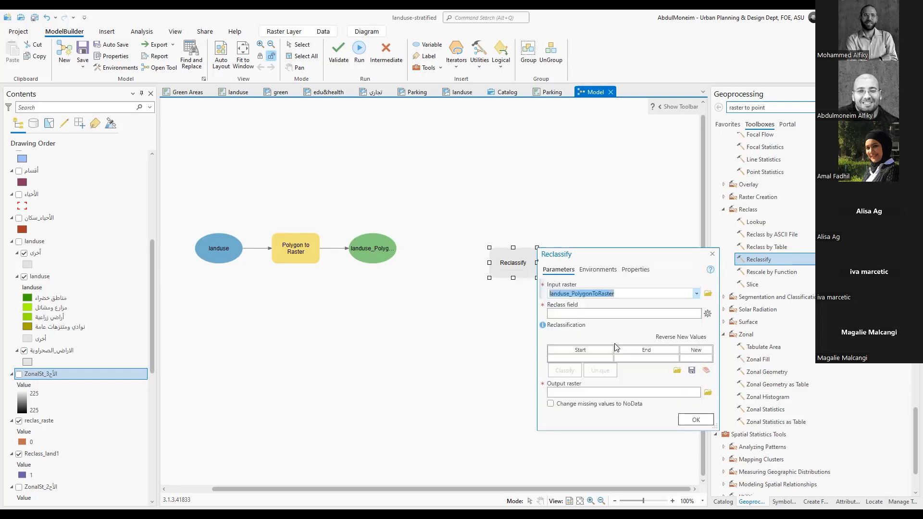
click(695, 420)
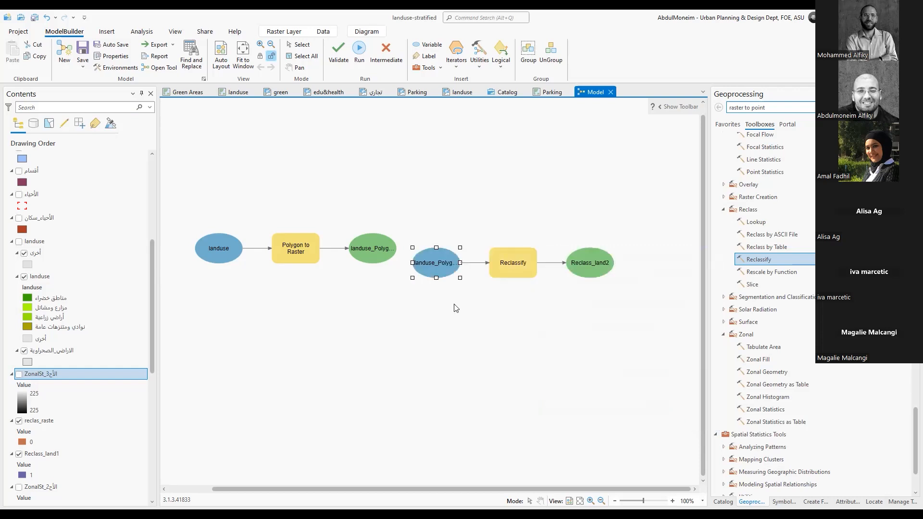
key(Delete)
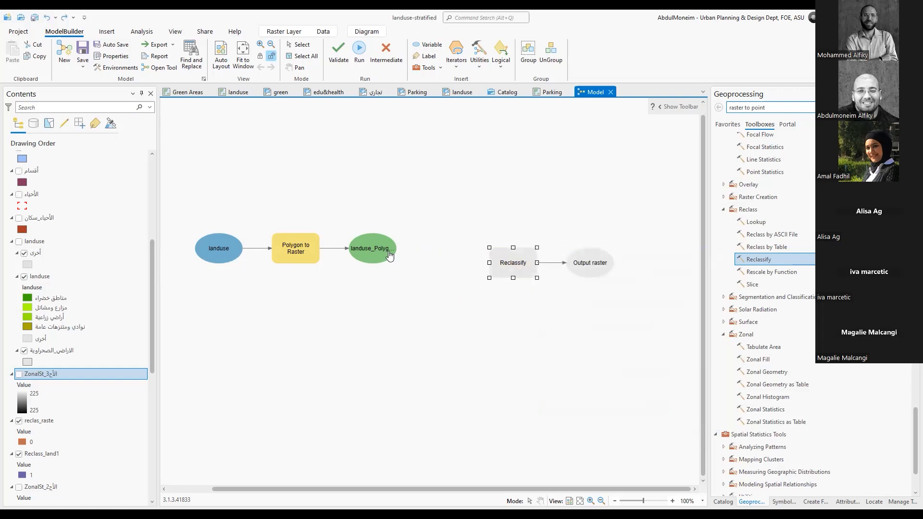
Connect the Polygon to Raster output to the Reclassify tool as its Input raster
click(391, 255)
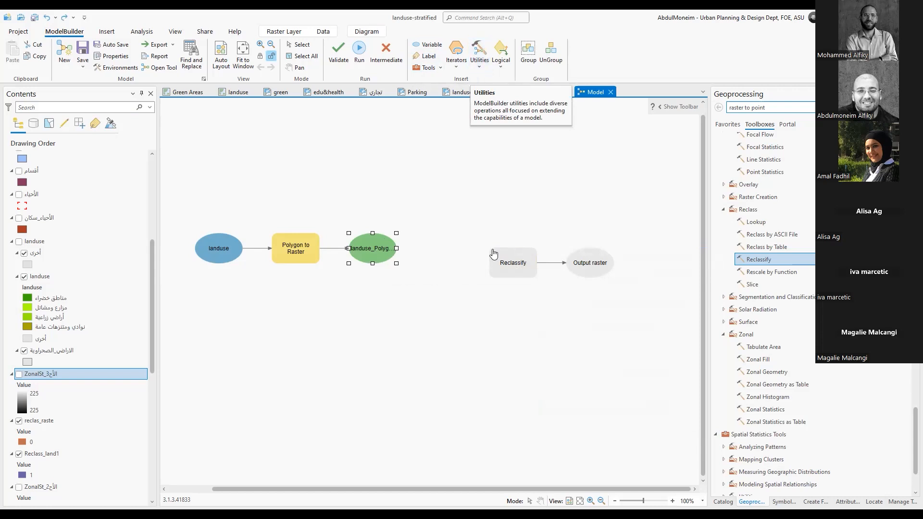
click(505, 263)
right_click(504, 263)
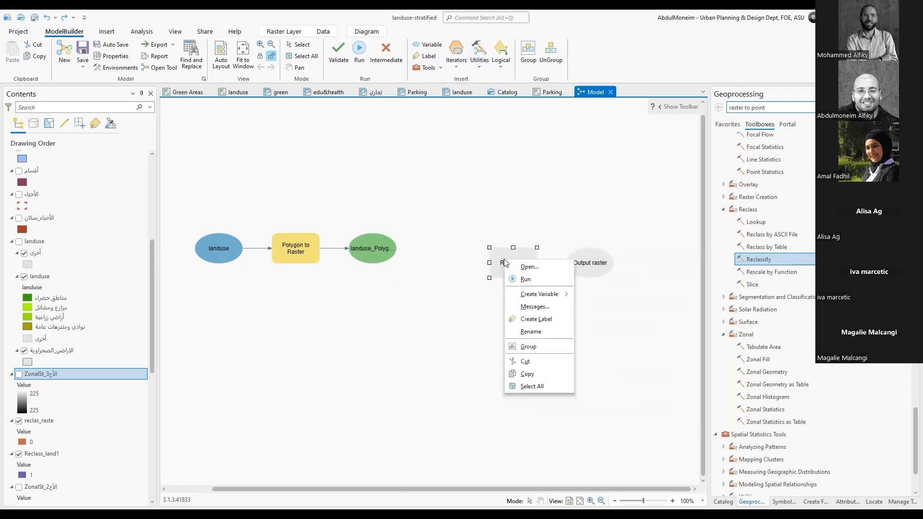
key(Escape)
click(384, 249)
drag(393, 258, 504, 264)
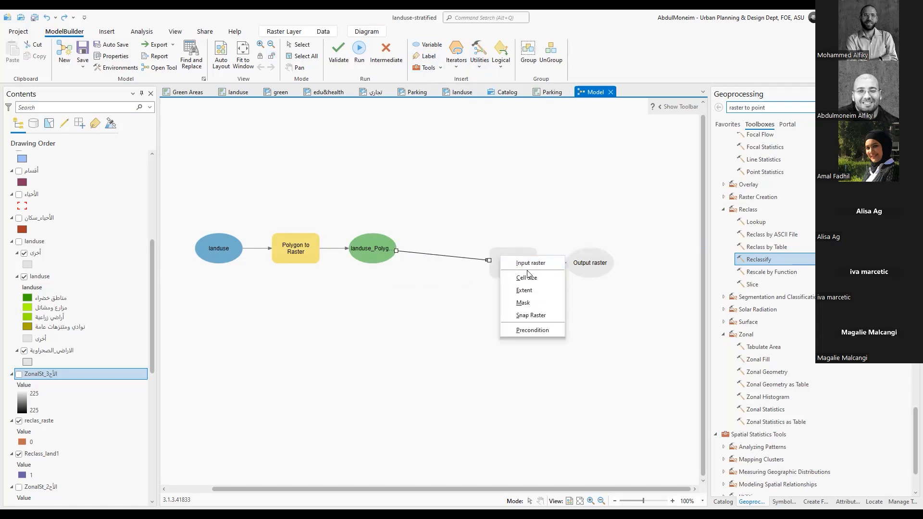
click(528, 264)
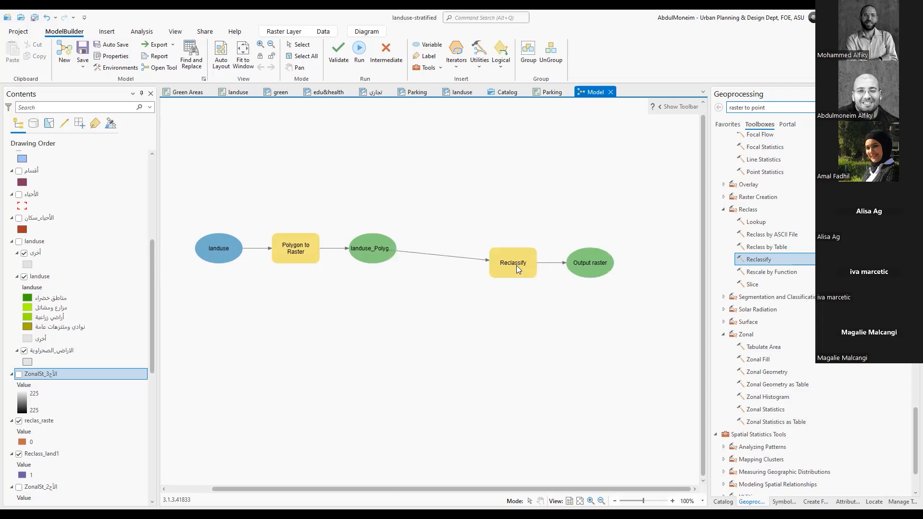
Move Reclassify and its output raster closer to the Polygon to Raster output, roughly in line with the chain
drag(633, 220, 478, 329)
drag(520, 265, 468, 248)
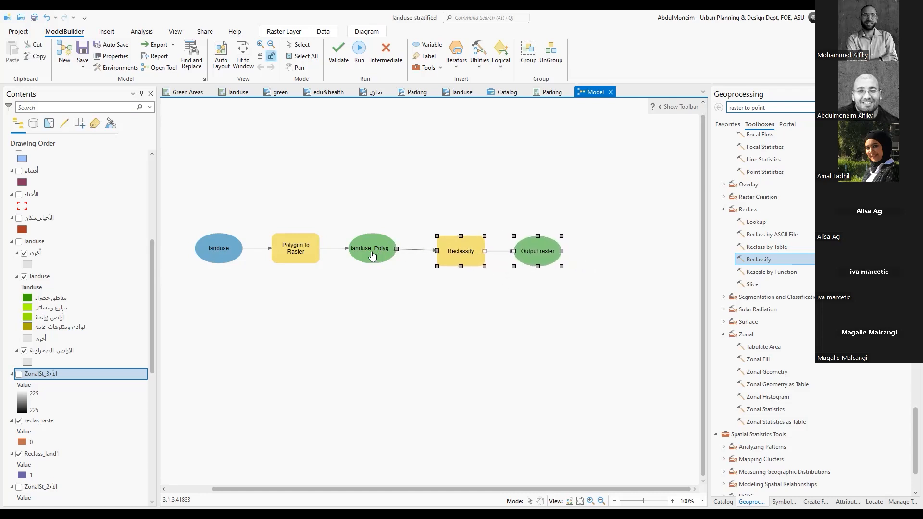
click(539, 318)
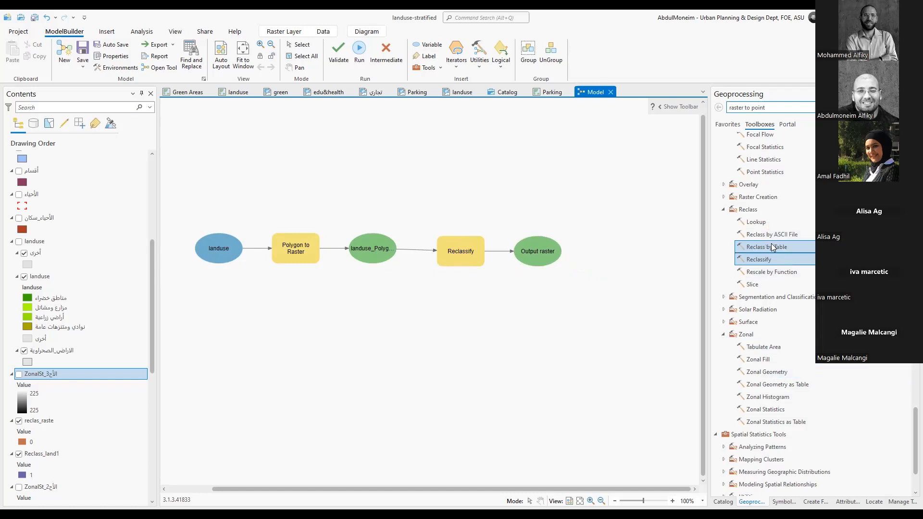
Add the Raster Calculator tool from Map Algebra below the chain and connect the Reclassify output raster to it
scroll(773, 192, down, 1)
scroll(773, 192, up, 1)
scroll(772, 193, down, 1)
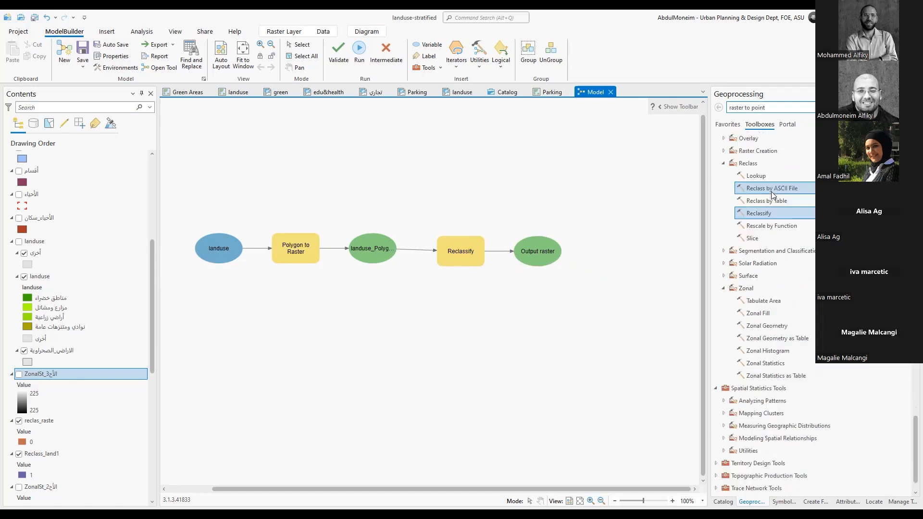
scroll(806, 321, up, 5)
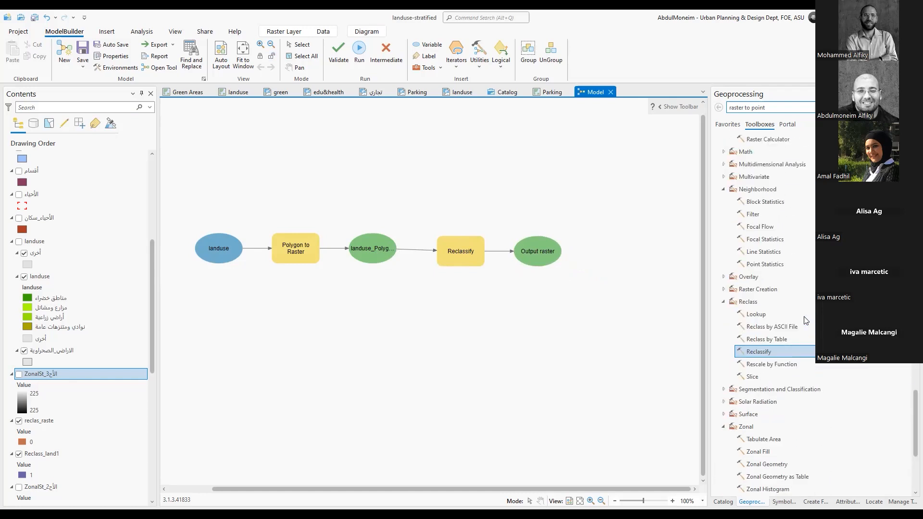
drag(766, 209, 564, 331)
drag(547, 262, 578, 342)
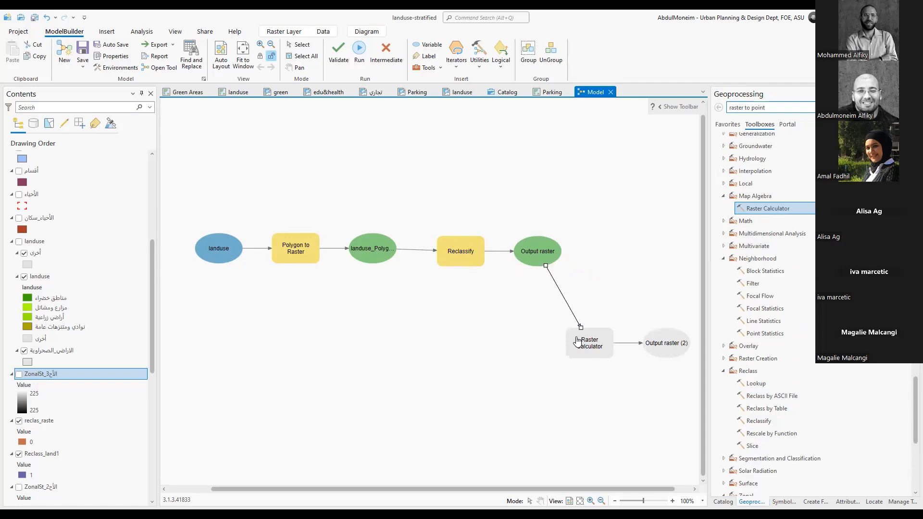
click(613, 342)
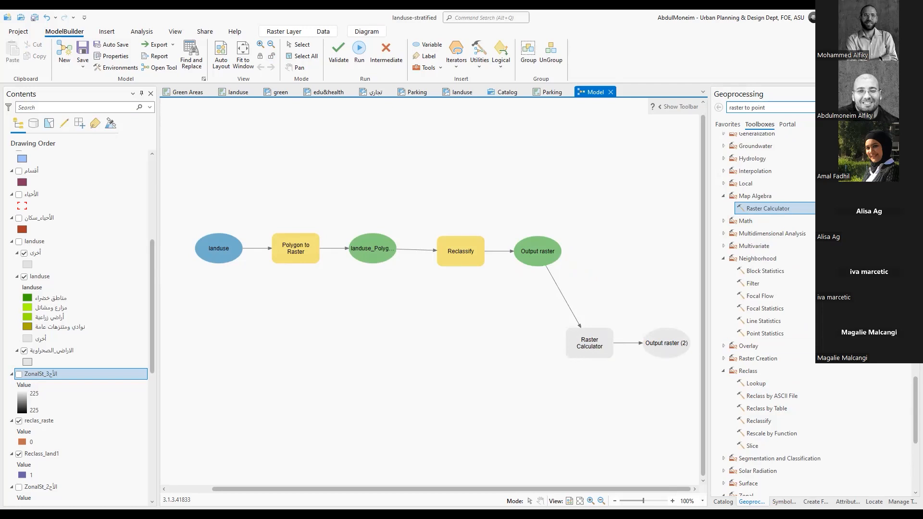
Add the Zonal Statistics tool to the model and connect the Raster Calculator output to it as Input Value Raster
scroll(777, 335, down, 6)
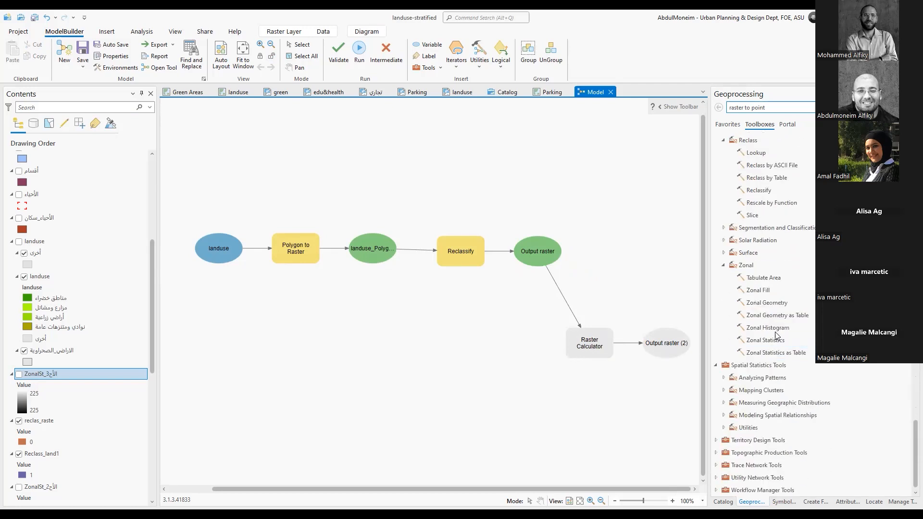
double_click(773, 340)
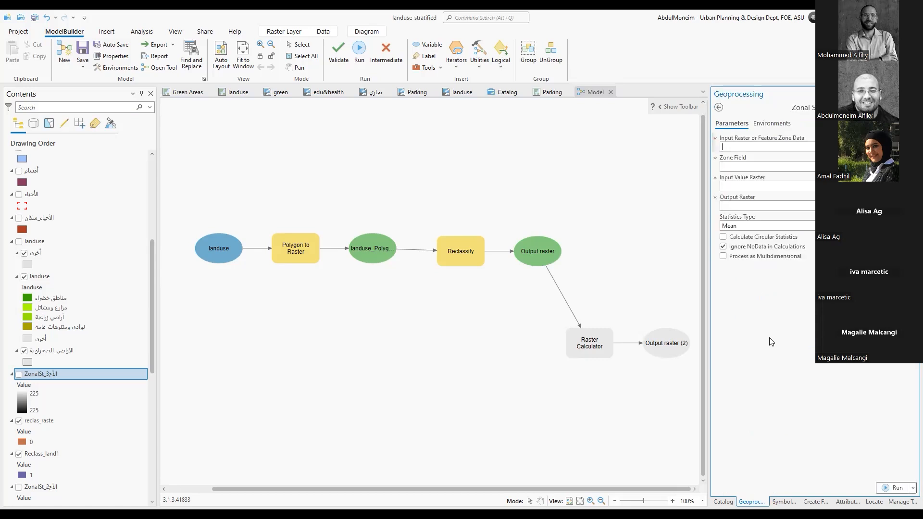
click(717, 109)
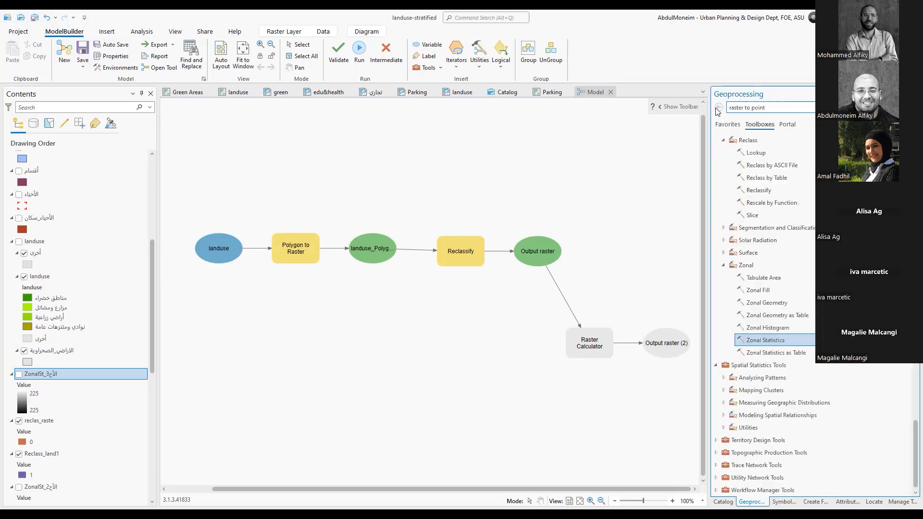
drag(771, 343, 607, 422)
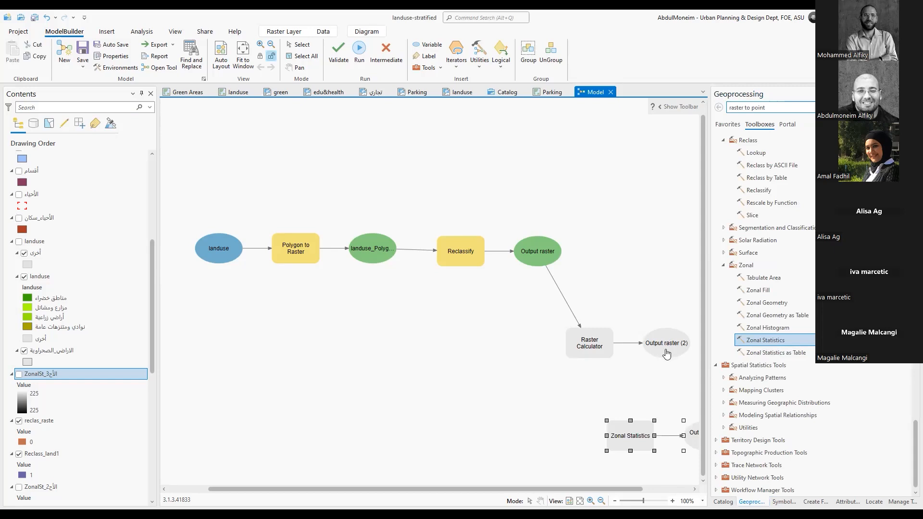
drag(664, 353, 619, 440)
drag(620, 432, 625, 435)
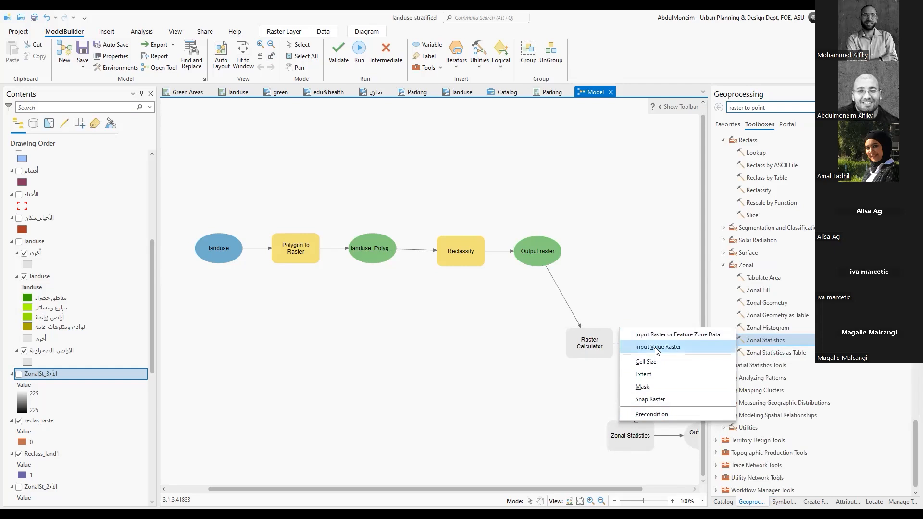
click(654, 347)
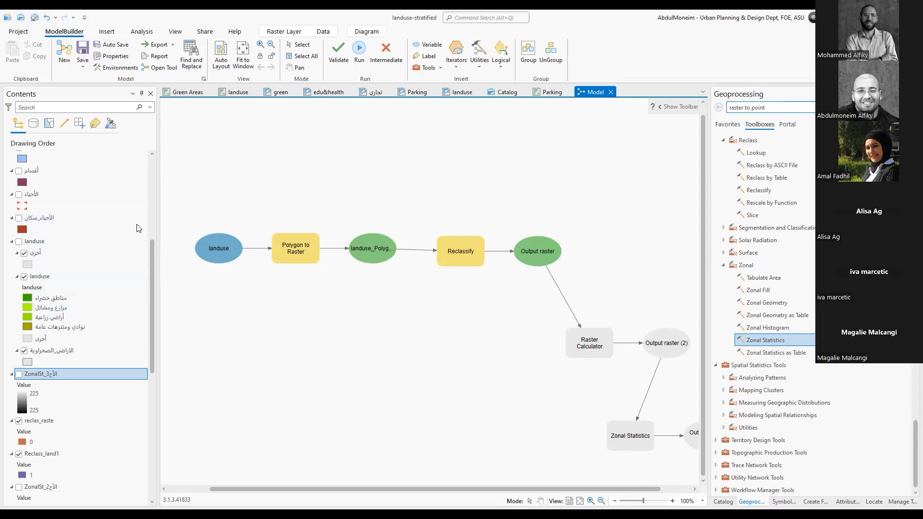
Add the الأحياء layer to the model beside Zonal Statistics and connect it to that tool as an input
click(33, 195)
drag(32, 195, 500, 428)
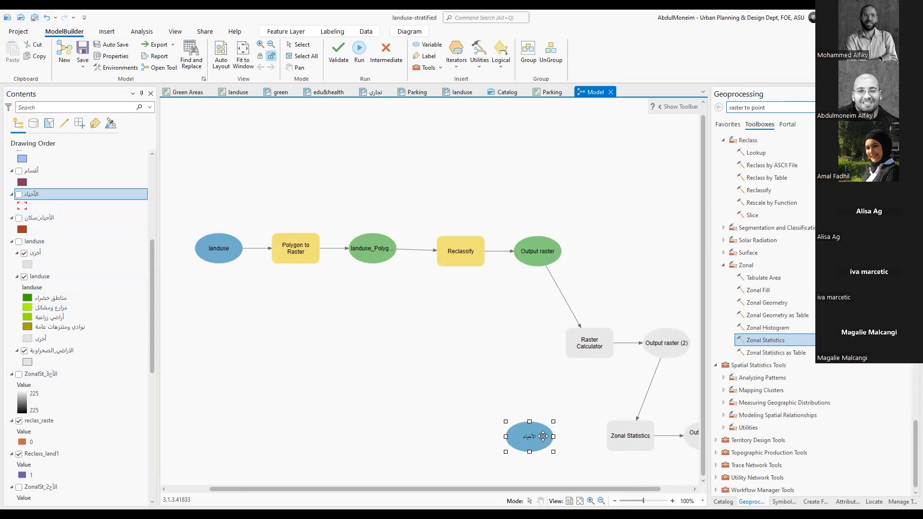
click(590, 424)
drag(546, 438, 610, 440)
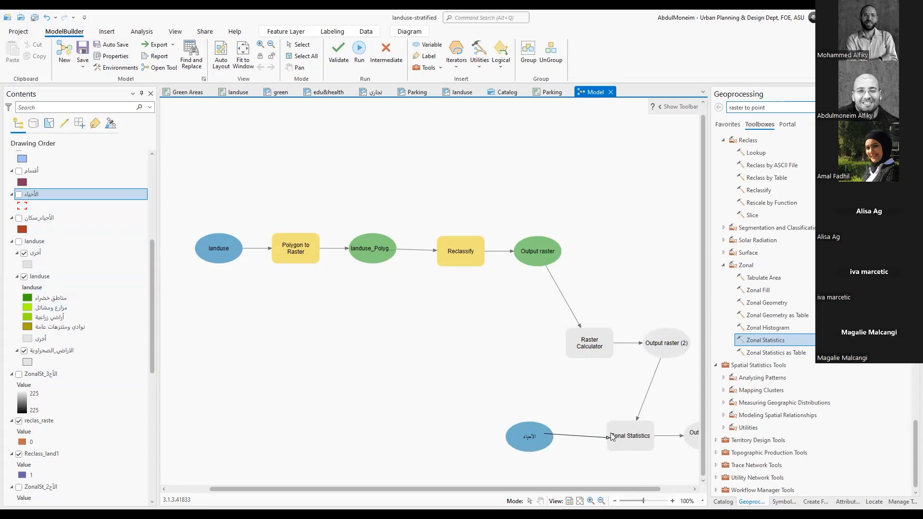
click(648, 368)
Apply the automatic layout to the whole model diagram
click(221, 52)
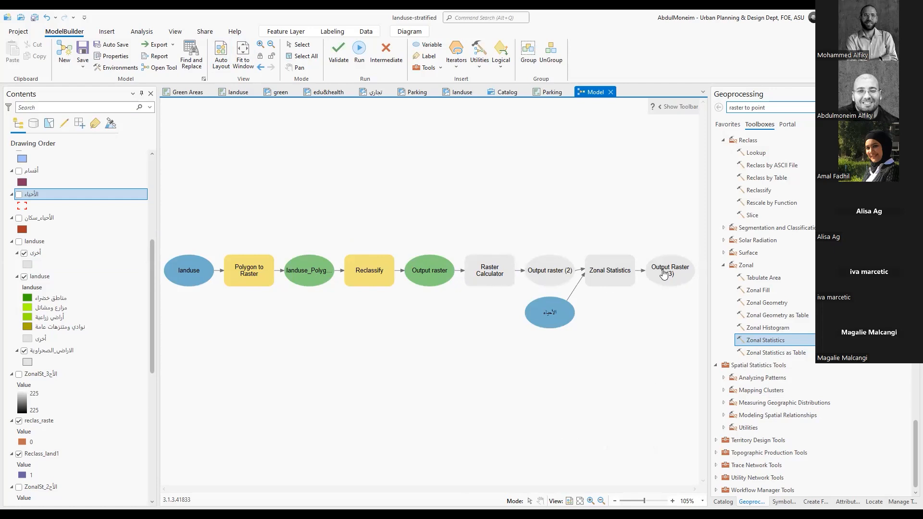
Review the Raster Calculator and Zonal Statistics parameters in the model, closing each without changes
click(502, 273)
double_click(503, 272)
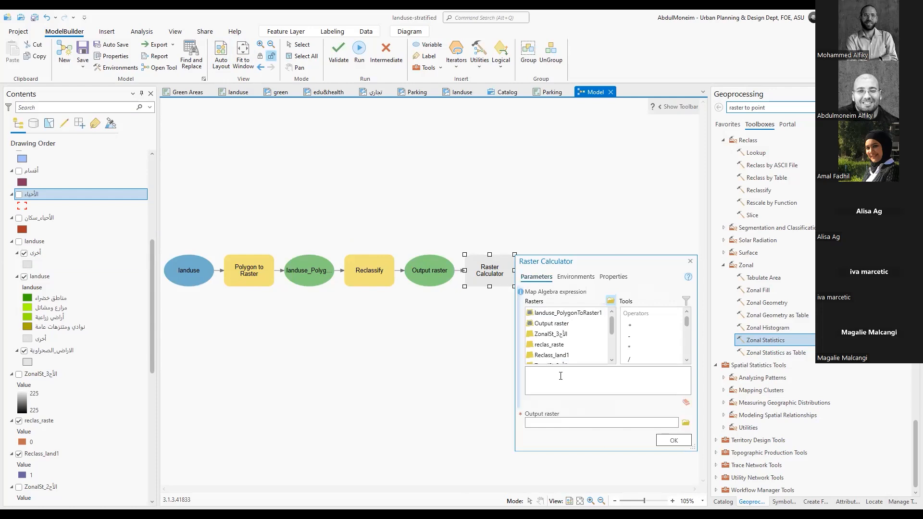
click(691, 261)
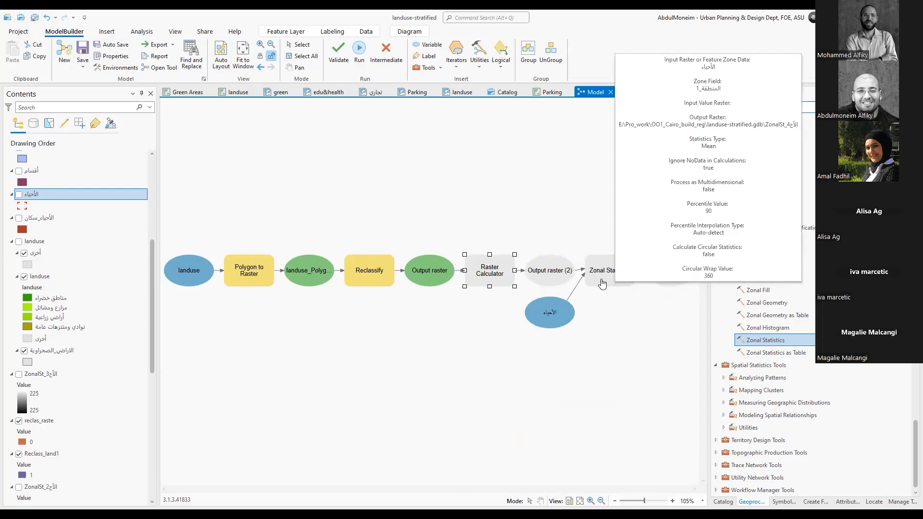
click(606, 280)
double_click(606, 280)
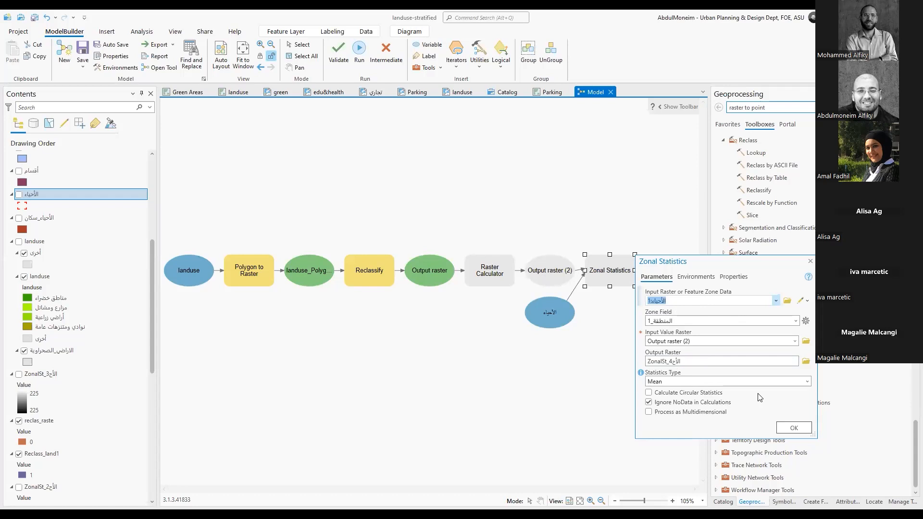
click(809, 262)
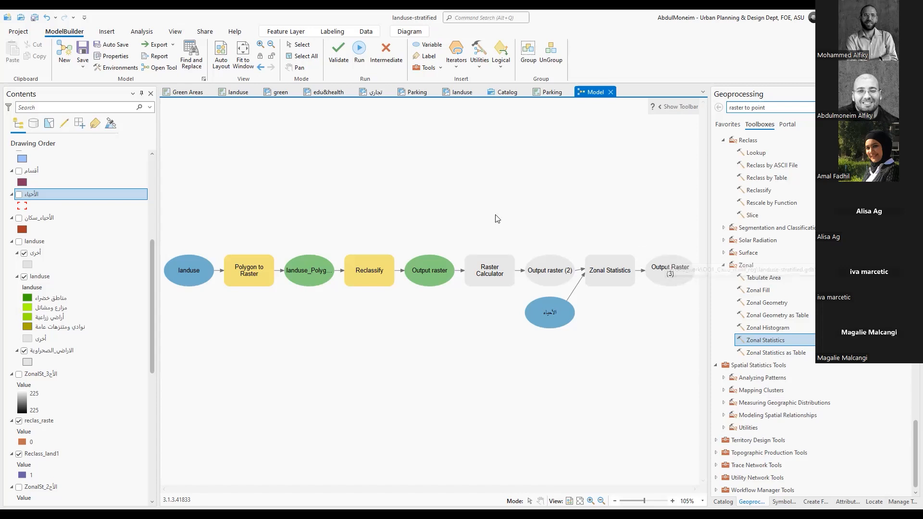
click(385, 69)
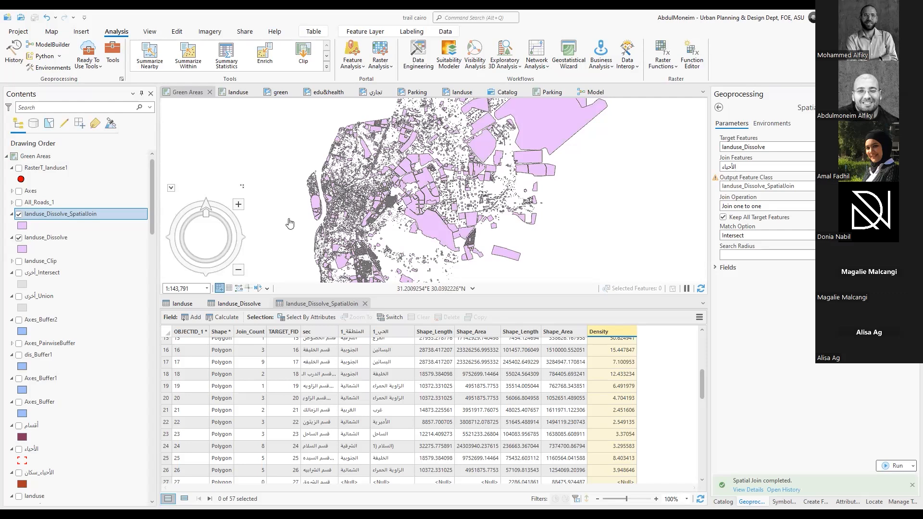
In the trail cairo project, close the landuse_Dissolve_SpatialJoin, landuse_Dissolve and landuse attribute tables
click(365, 303)
click(267, 303)
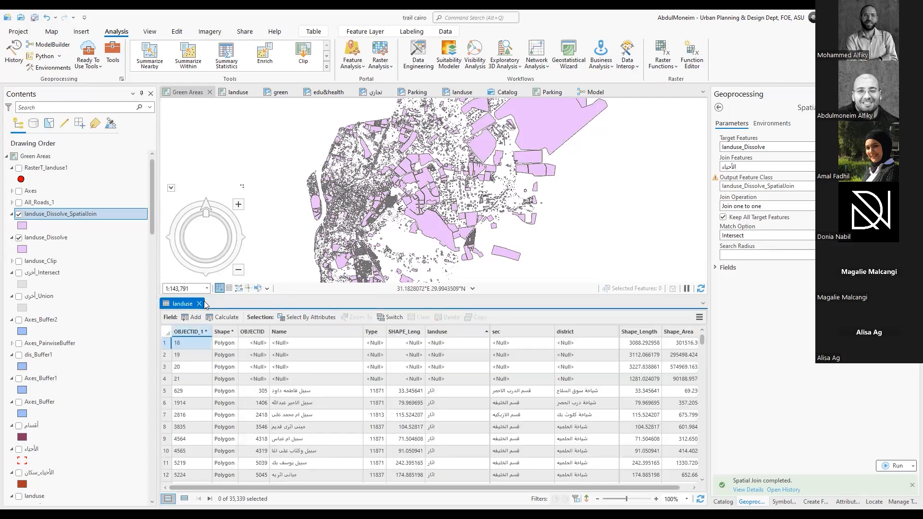
click(199, 303)
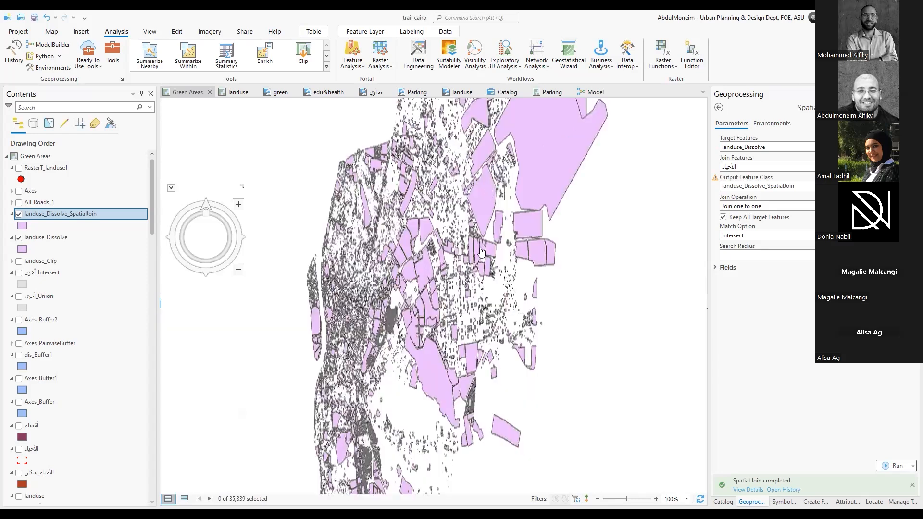
Hide the landuse_Dissolve_SpatialJoin layer and show the الأحياء boundaries over landuse_Dissolve on the Green Areas map
click(19, 215)
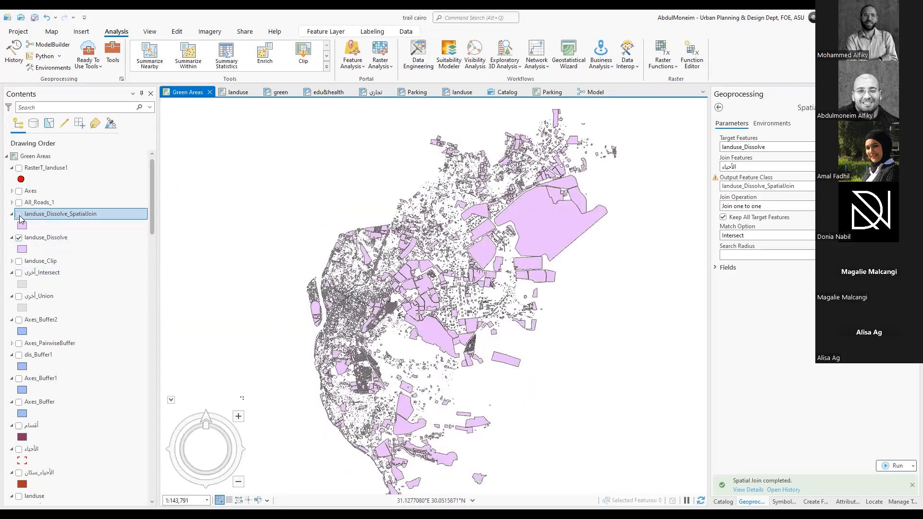
click(38, 242)
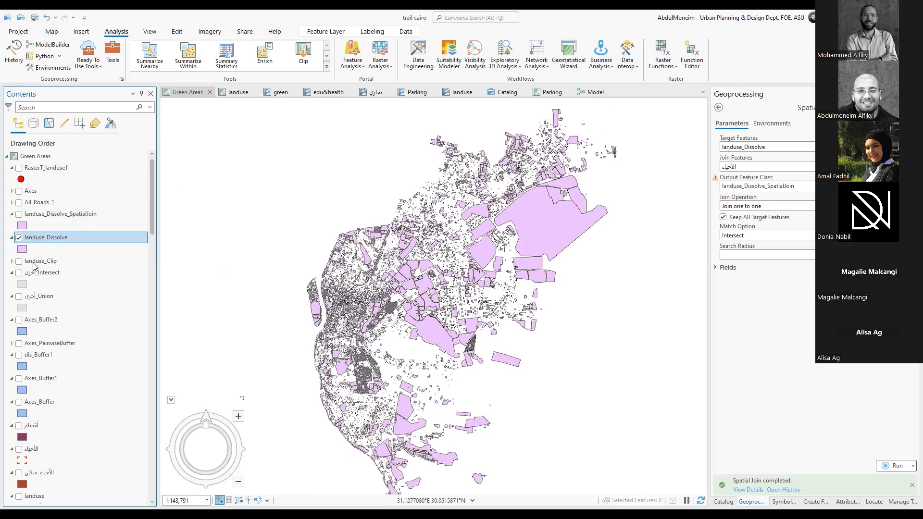
click(19, 450)
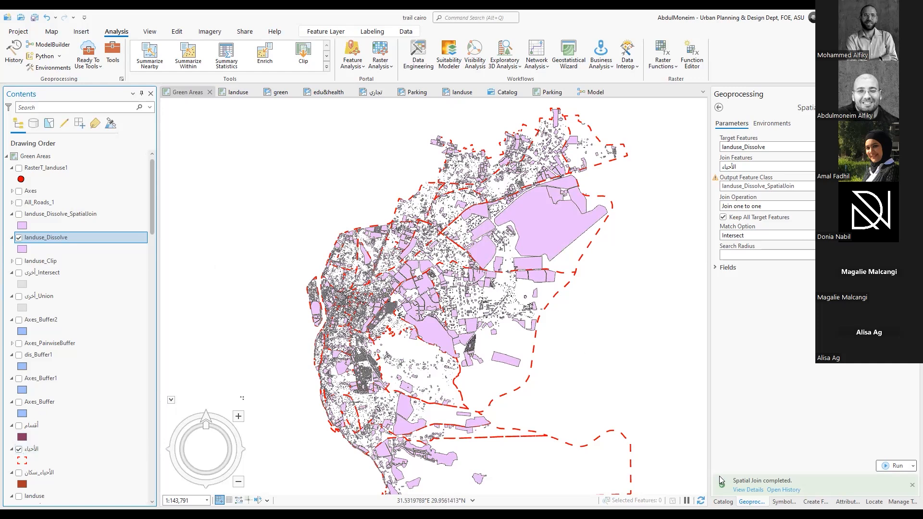
Leave the Spatial Join tool and look through the Overlay, Extract, Proximity, Pairwise Overlay and Statistics toolsets of Analysis Tools
click(718, 107)
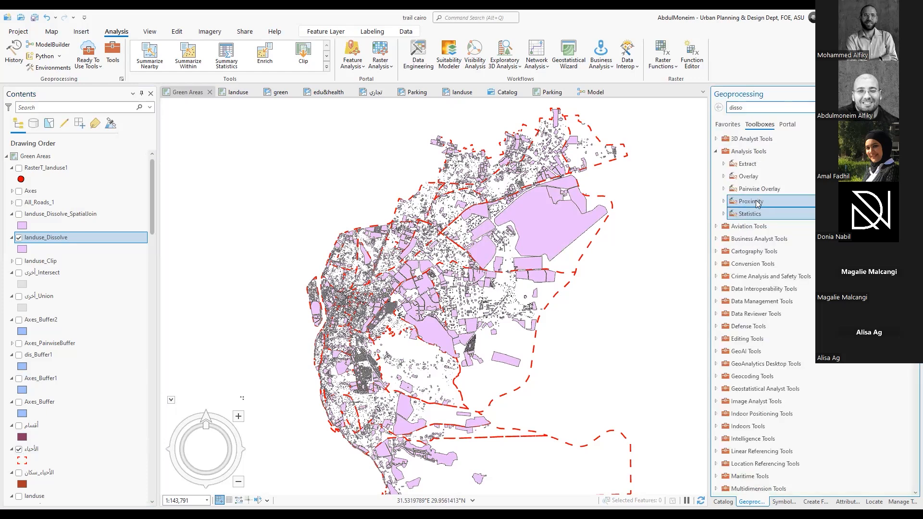
click(724, 178)
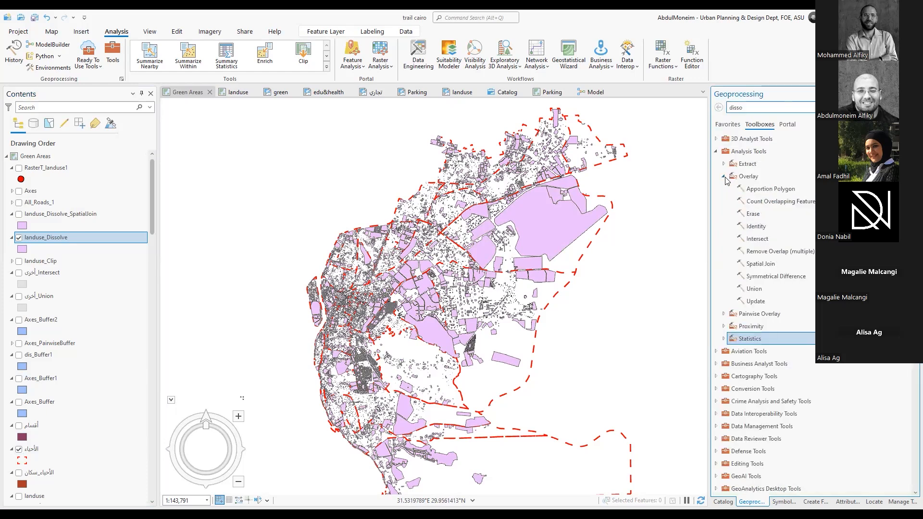
click(724, 177)
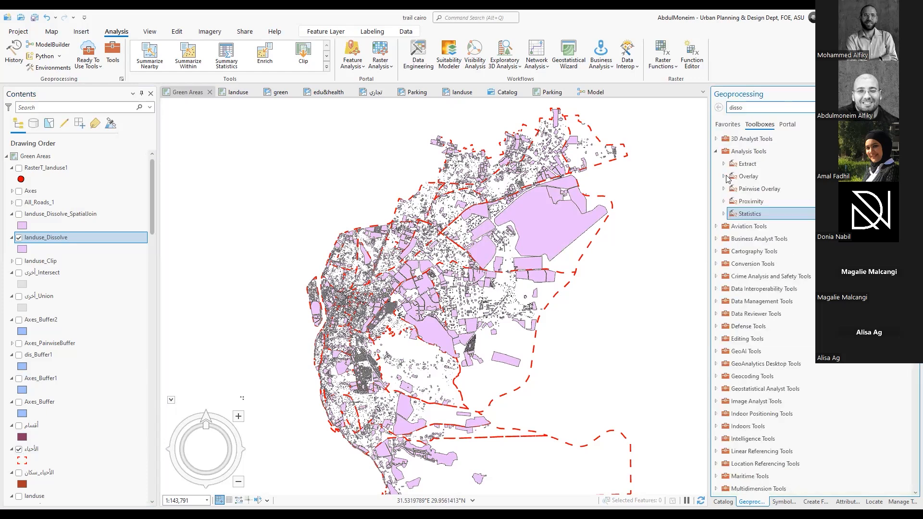
click(725, 164)
click(724, 165)
click(724, 202)
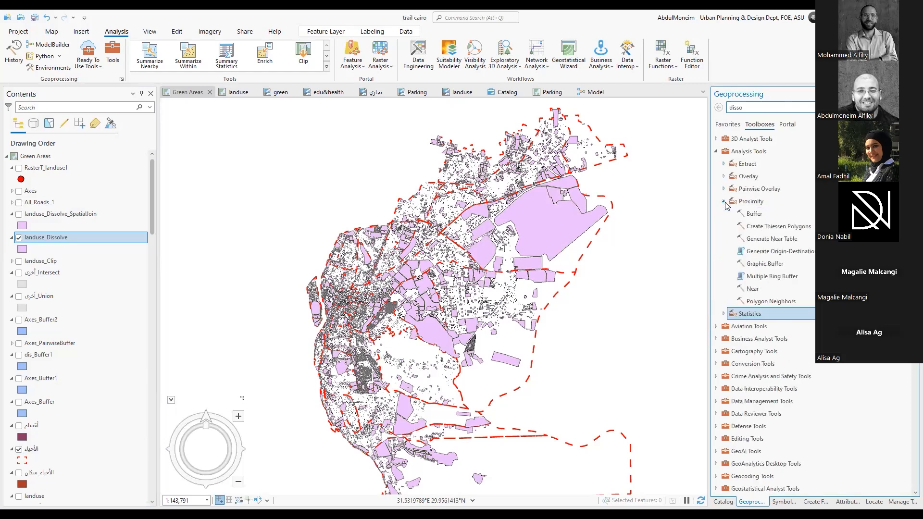
click(725, 190)
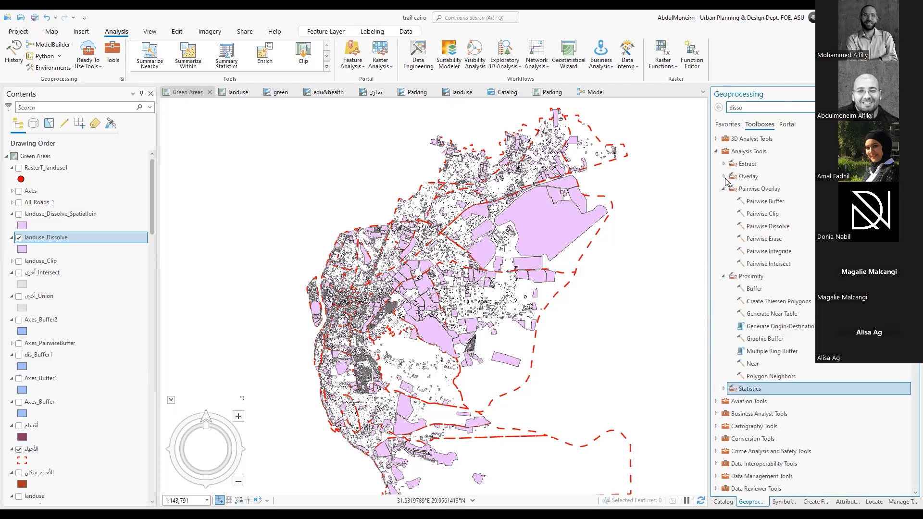
click(725, 177)
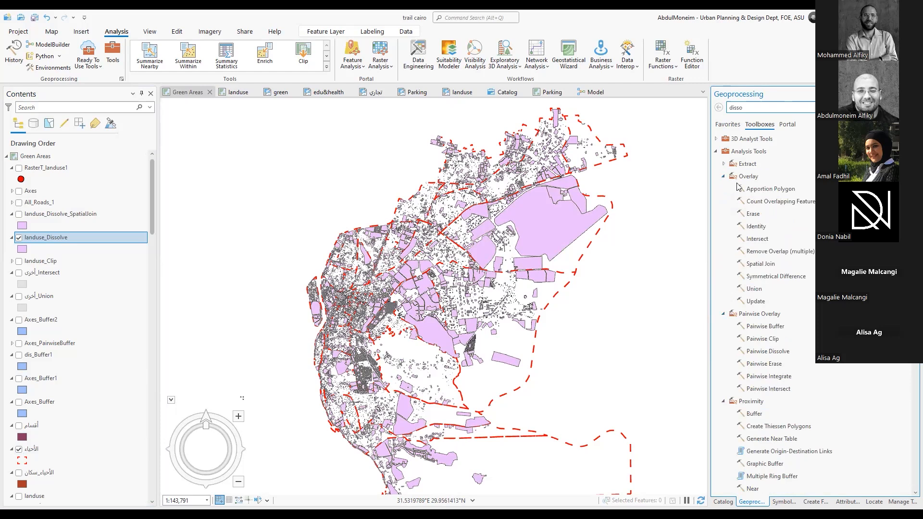
scroll(743, 269, down, 3)
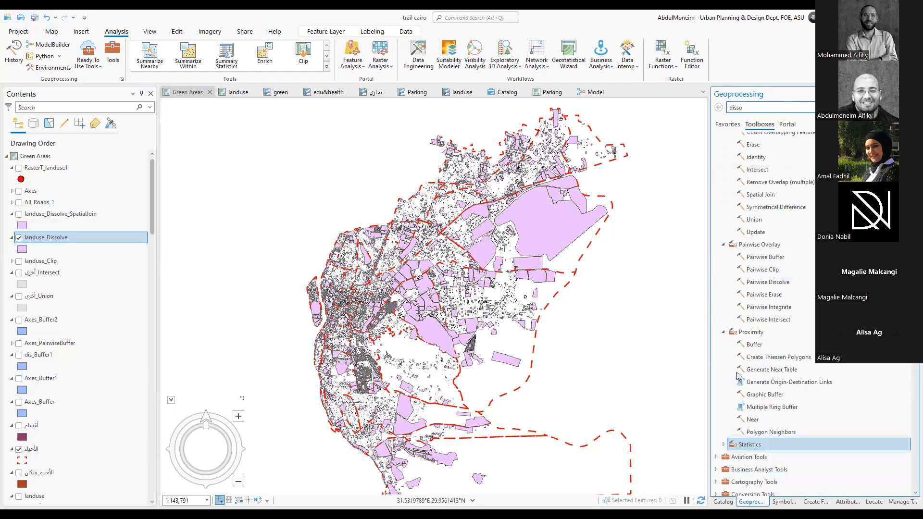
click(723, 444)
scroll(764, 358, down, 1)
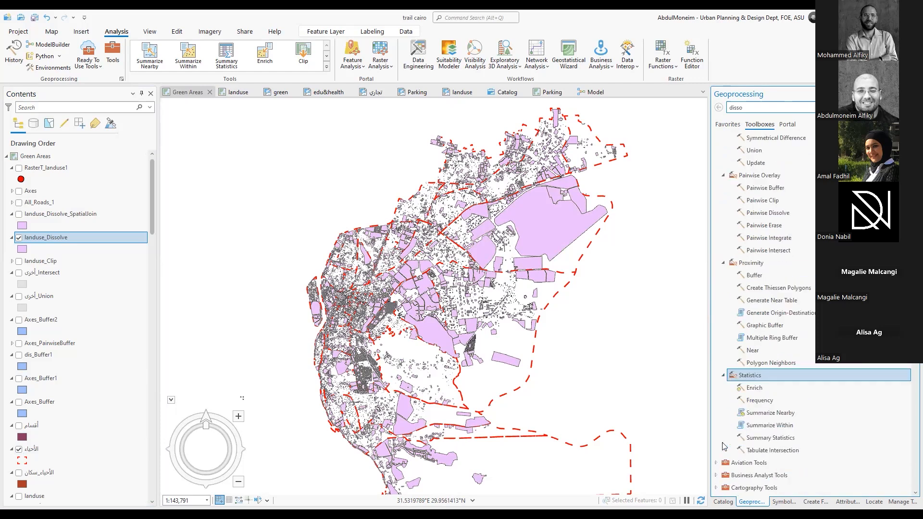
Search the geoprocessing tools for dissolve, locate Dissolve within Data Management's Generalization toolset and open it
click(786, 107)
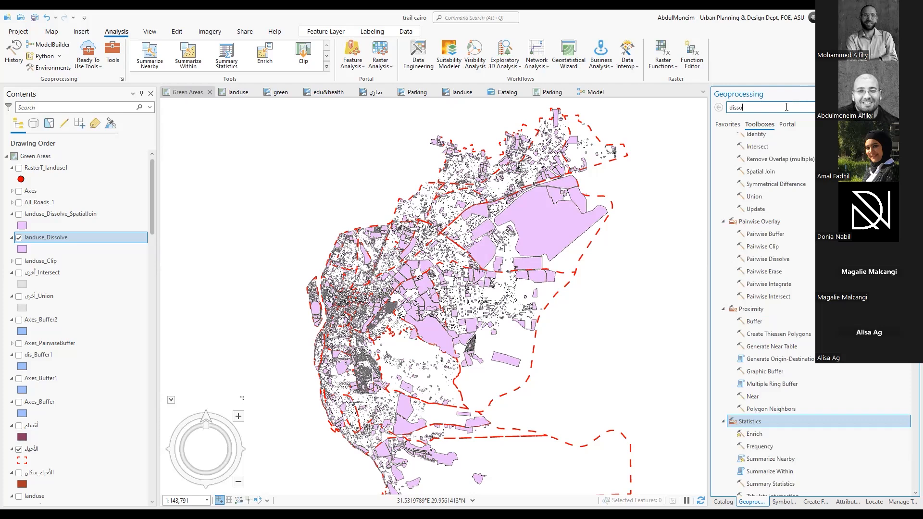
text(lve)
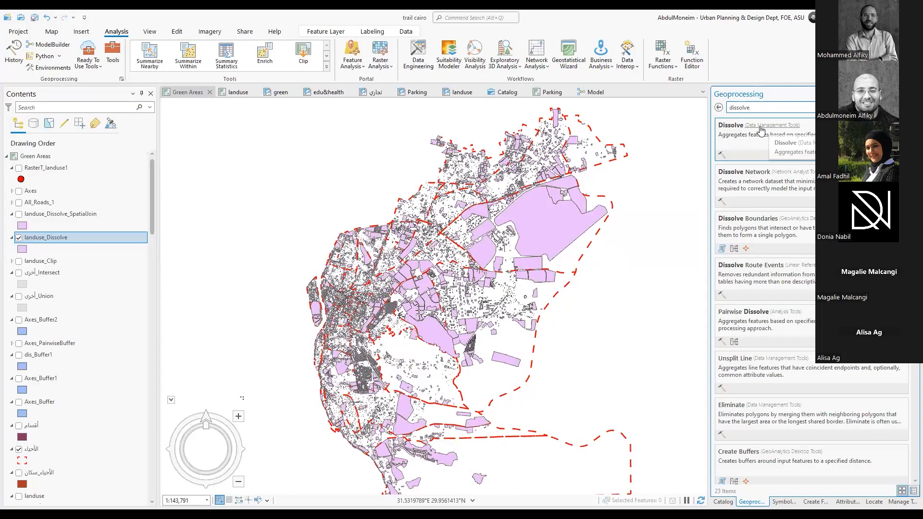
click(760, 126)
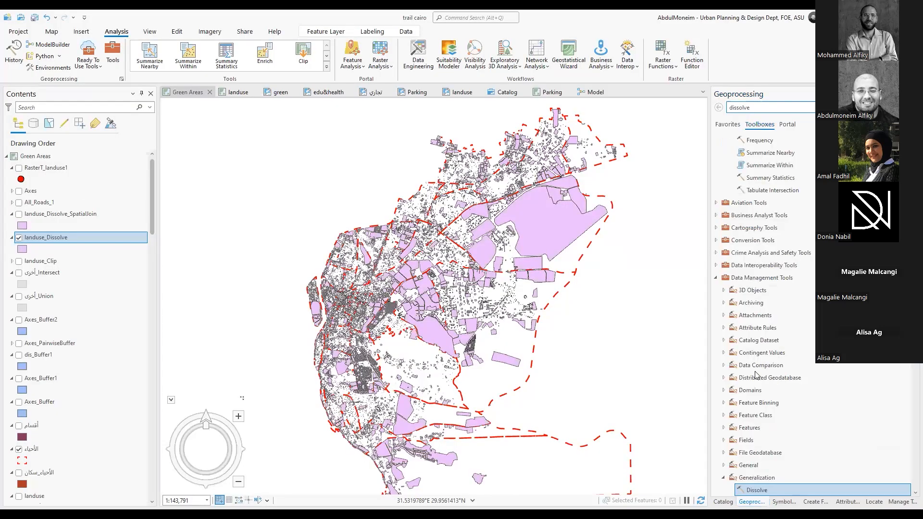
scroll(798, 423, down, 4)
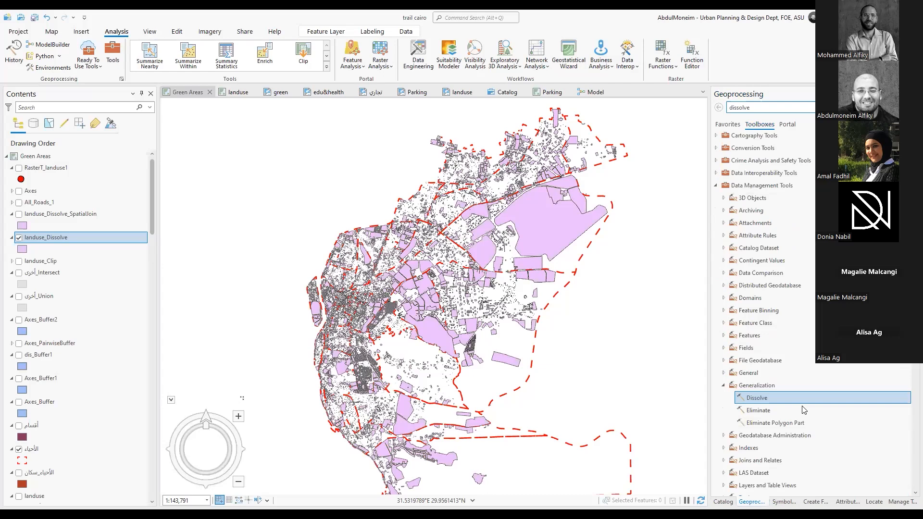
scroll(803, 409, down, 1)
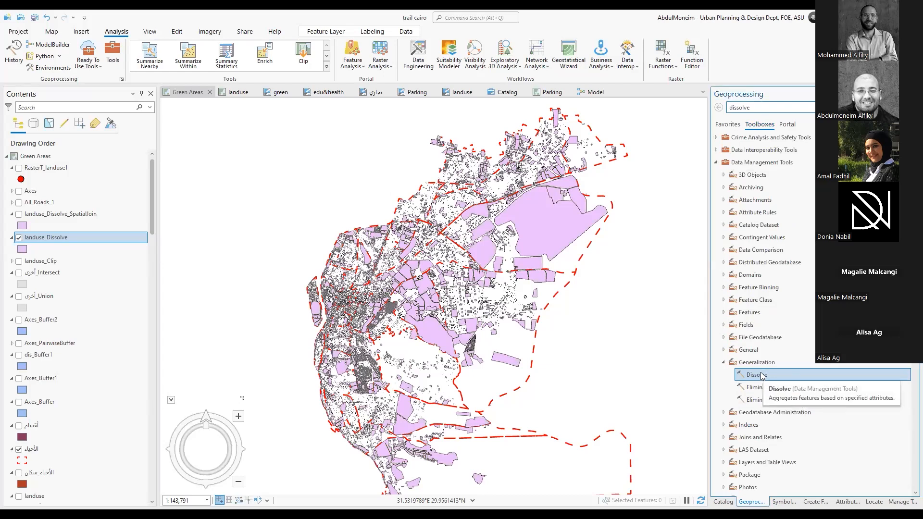
double_click(761, 375)
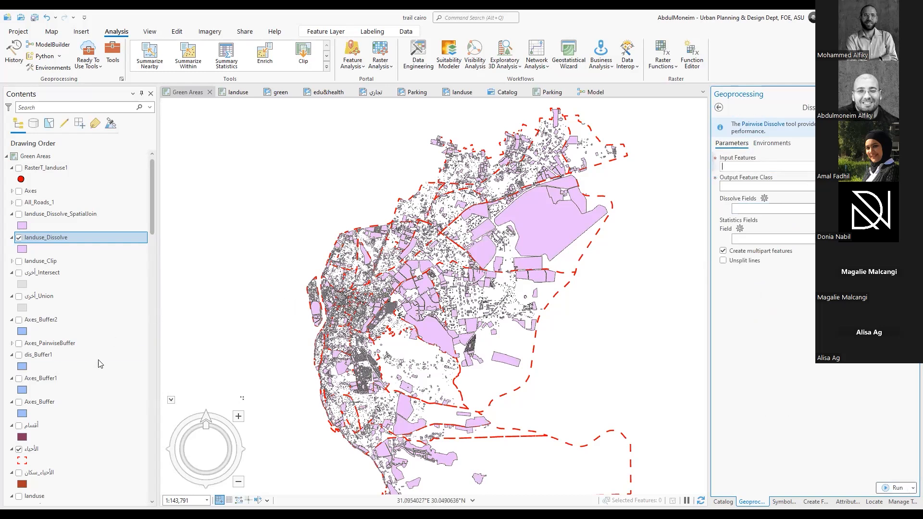
Open the attribute table of the landuse sublayer and examine the values of its sec field
scroll(99, 367, down, 3)
scroll(99, 368, down, 1)
click(62, 393)
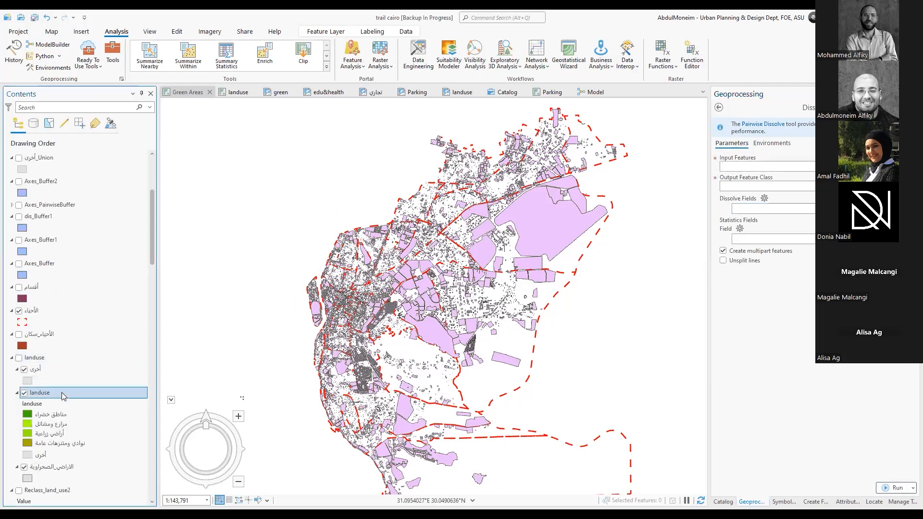
right_click(62, 394)
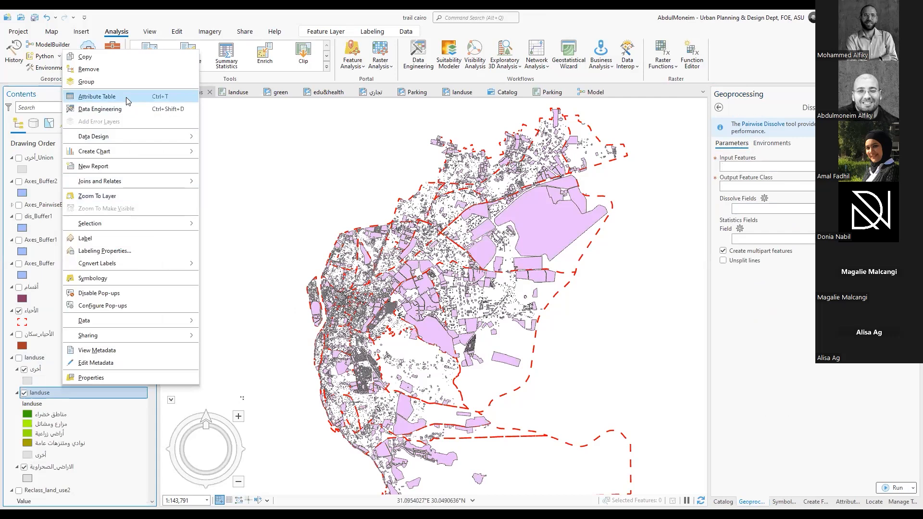
click(125, 97)
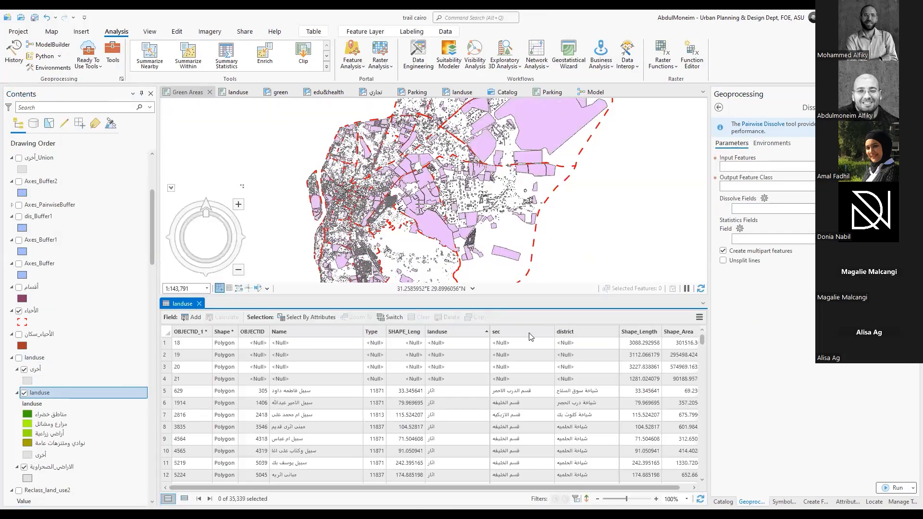
click(524, 331)
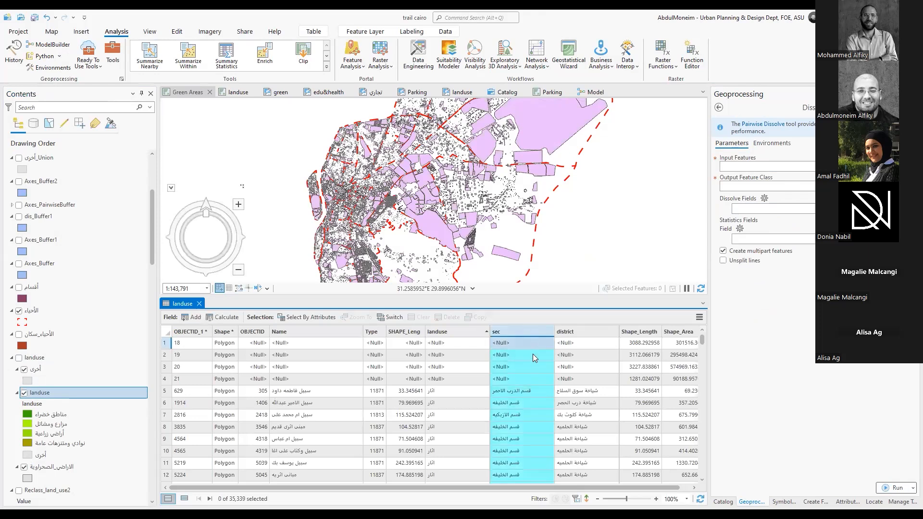
scroll(531, 360, down, 7)
scroll(527, 365, down, 20)
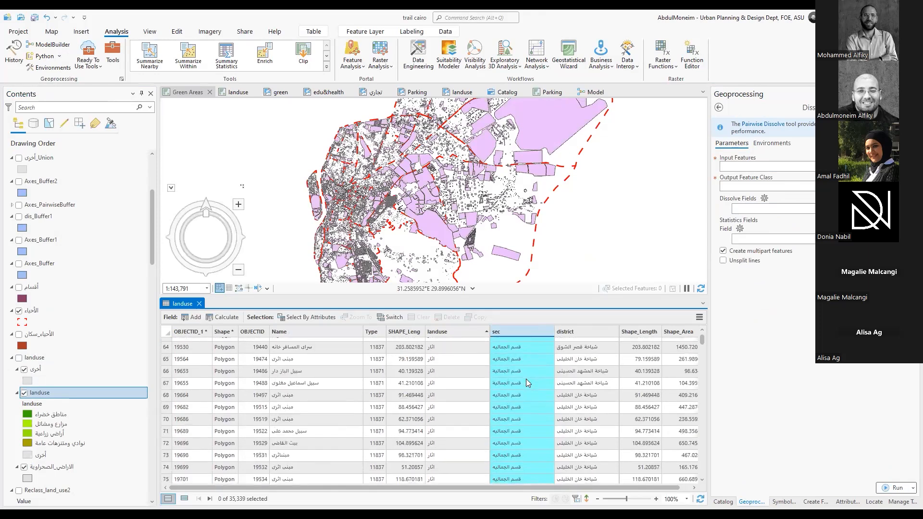
scroll(526, 379, down, 18)
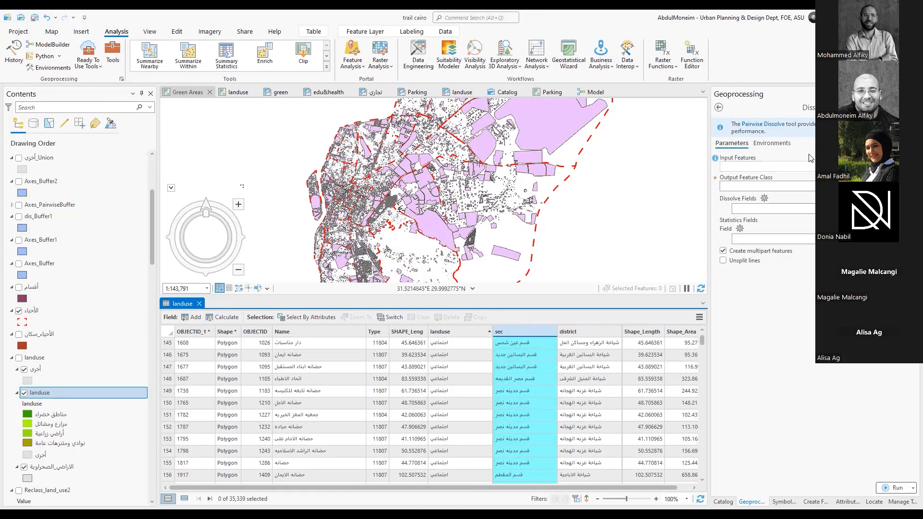
Open the landuse_Dissolve attribute table and examine its dissolved records by sec
scroll(86, 269, up, 5)
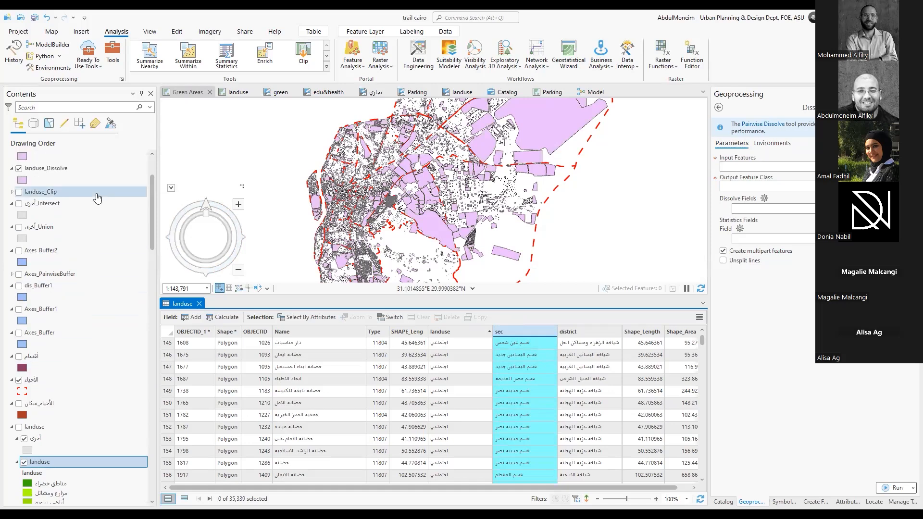
click(56, 215)
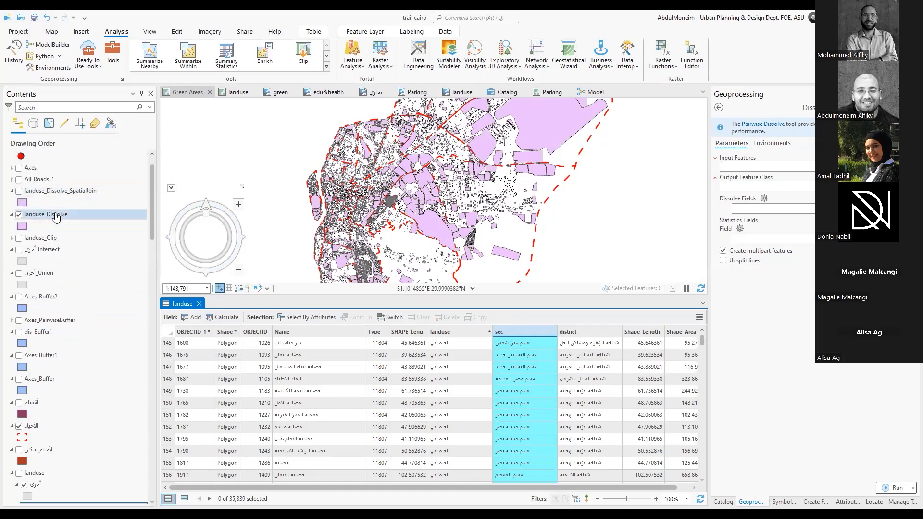
right_click(57, 217)
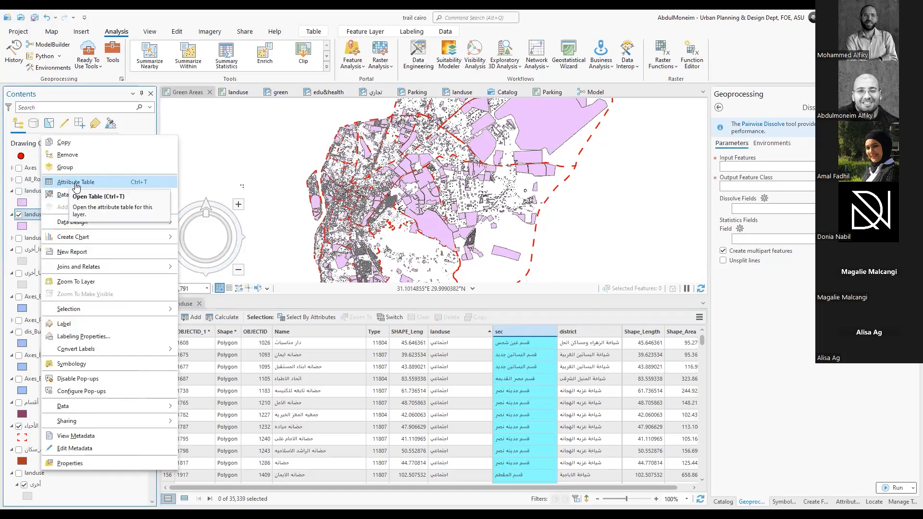
click(73, 185)
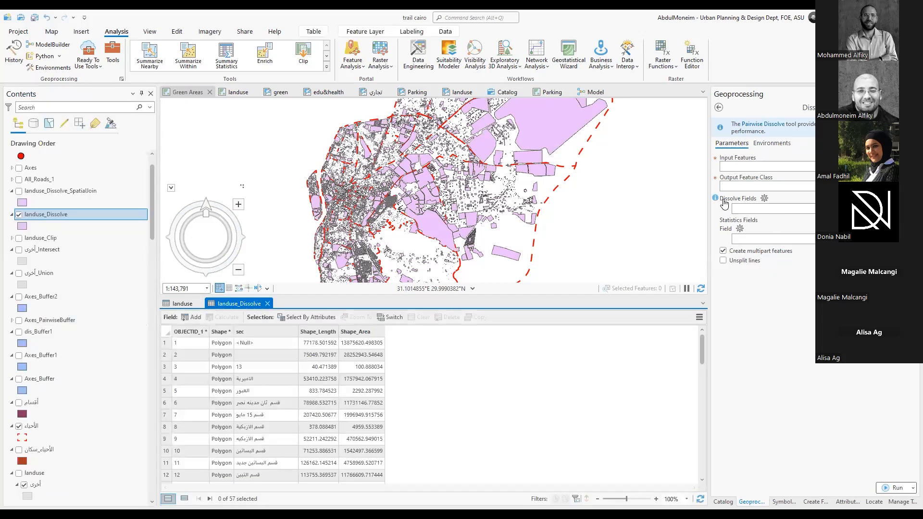
scroll(263, 355, down, 15)
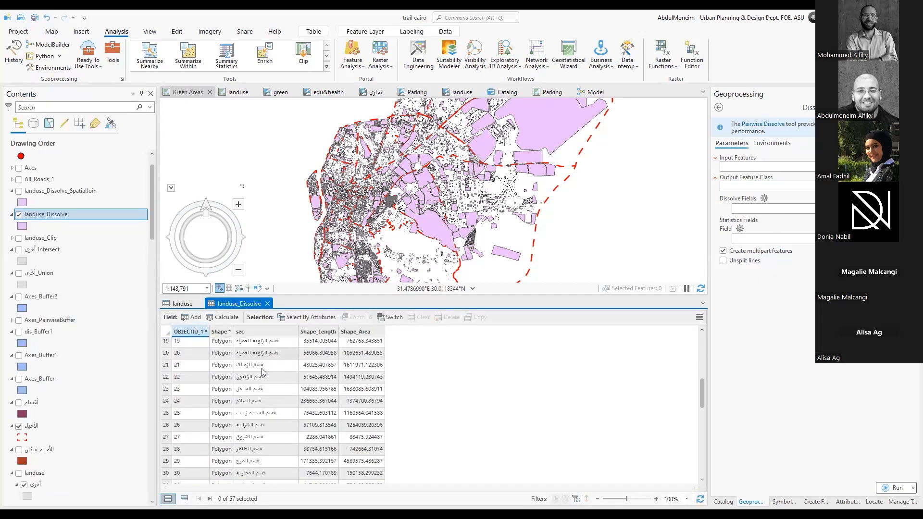
Examine the dissolved records in the landuse_Dissolve table, highlighting the sec field and the Shape_Area field in turn
scroll(268, 418, up, 15)
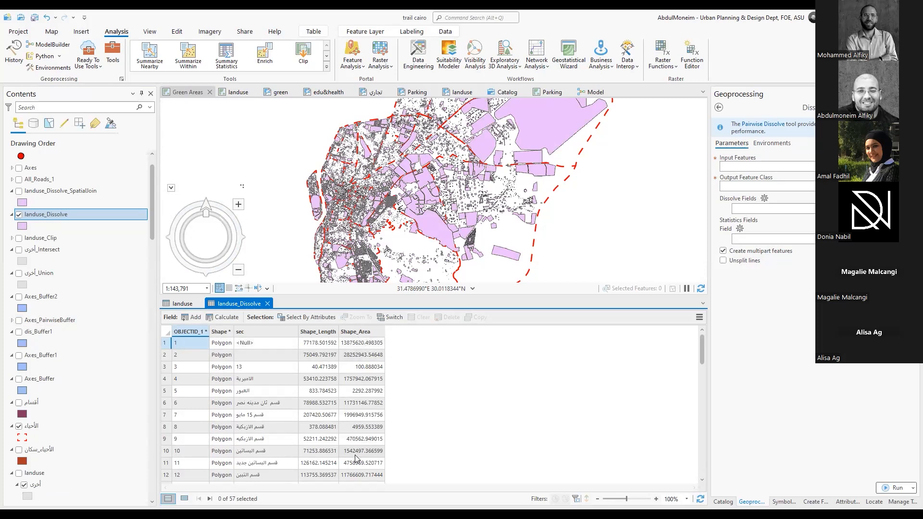
scroll(254, 375, down, 9)
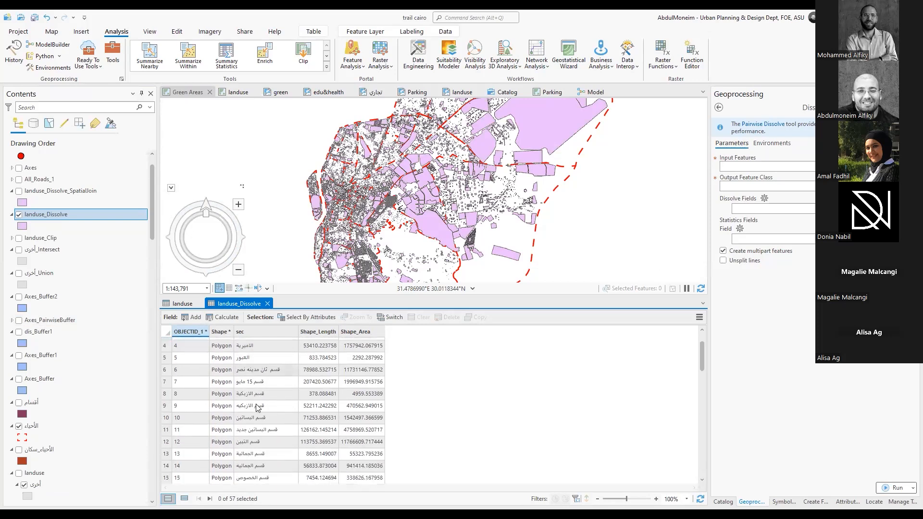
scroll(255, 333, down, 3)
click(255, 332)
scroll(265, 395, down, 3)
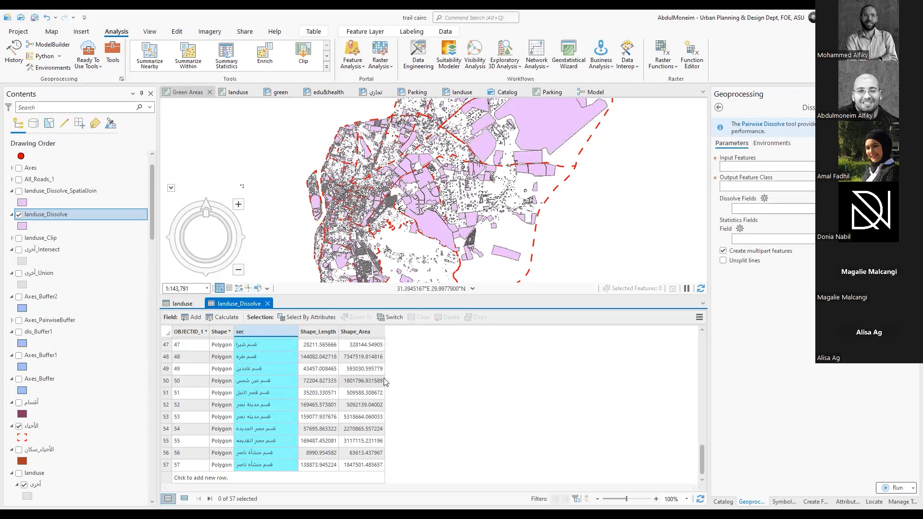
click(360, 332)
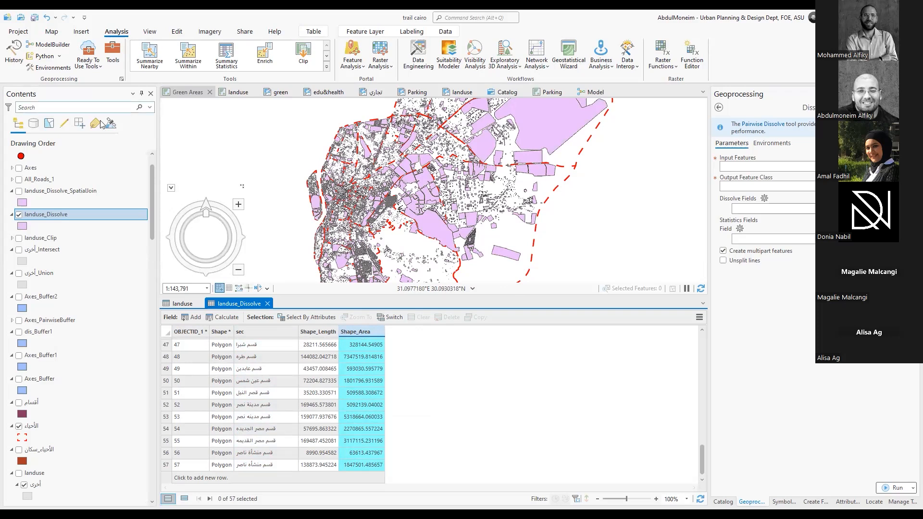
Open the Spatial Join tool and the attribute table of the landuse_Dissolve_SpatialJoin layer
click(326, 56)
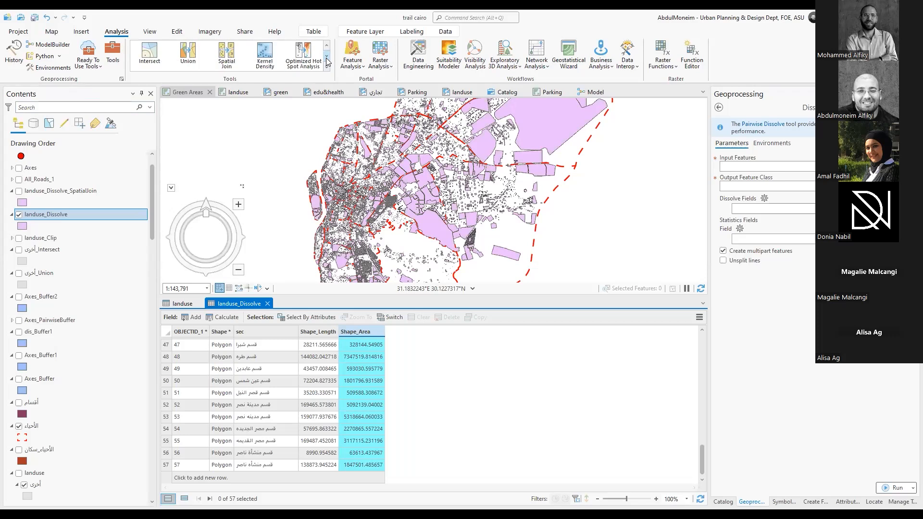
click(231, 63)
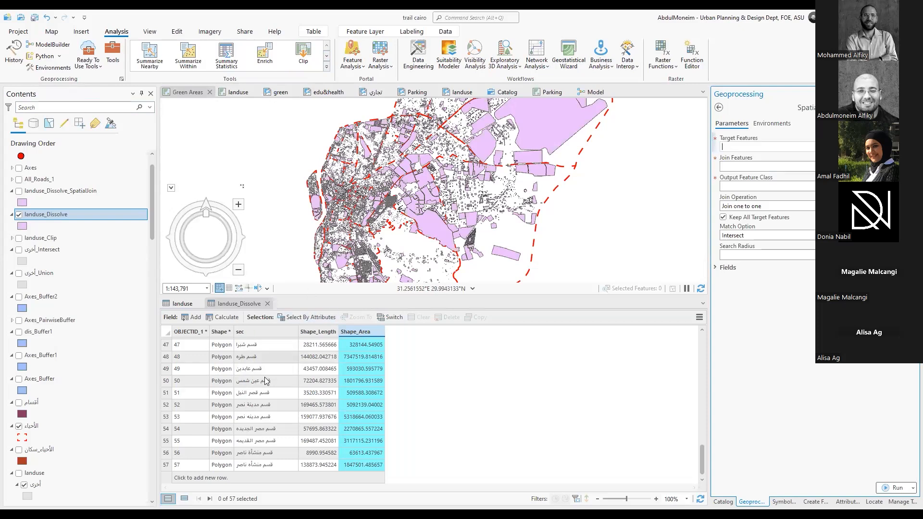
click(91, 192)
right_click(91, 191)
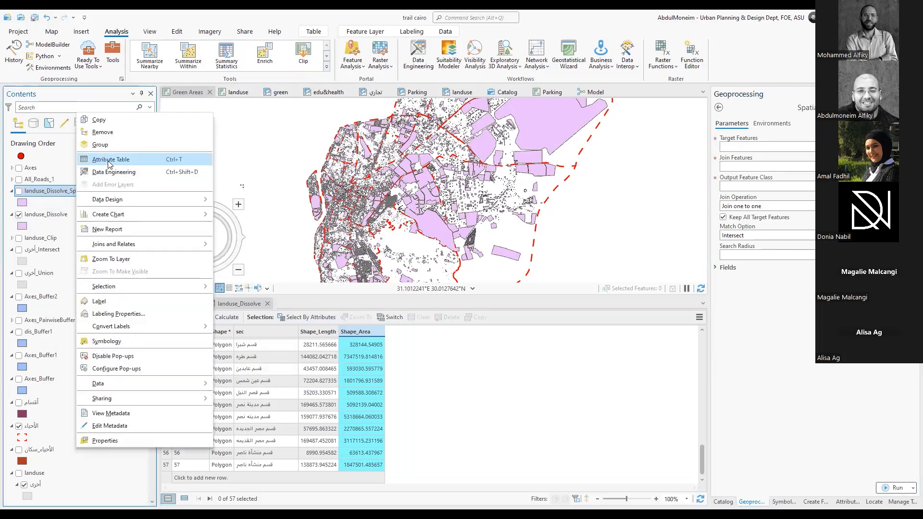
click(109, 163)
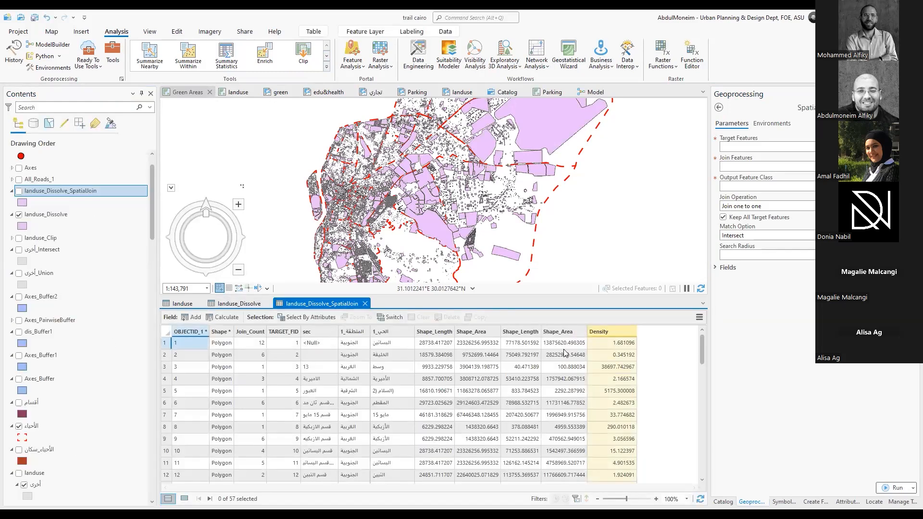
Compare the two Shape_Area fields with the Density values across the spatially joined records
click(476, 332)
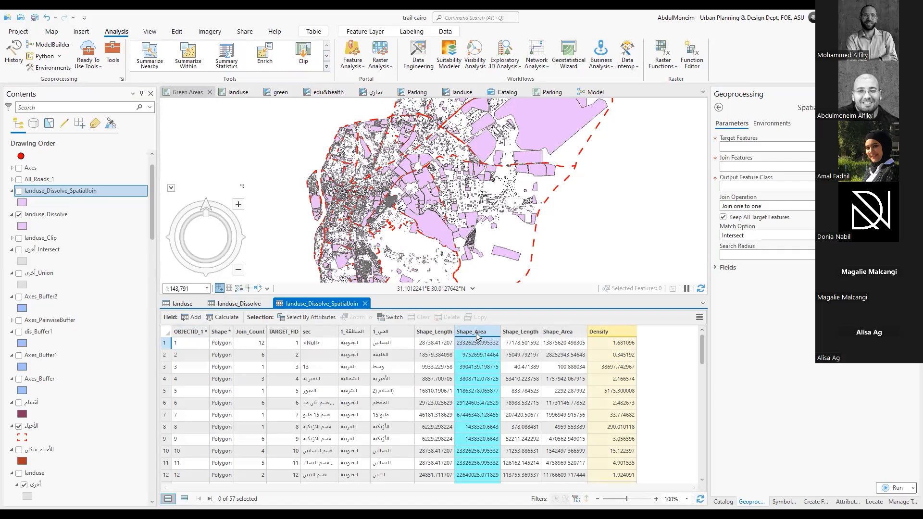
click(565, 333)
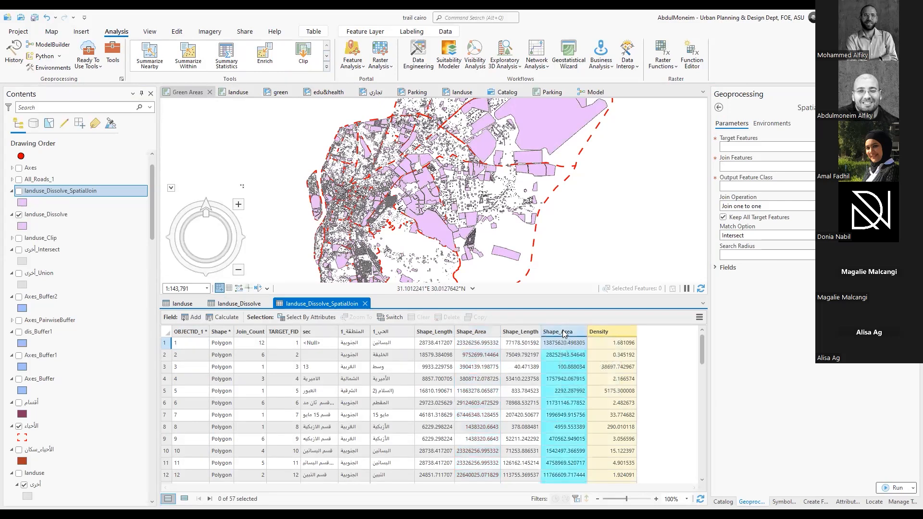
scroll(621, 381, down, 9)
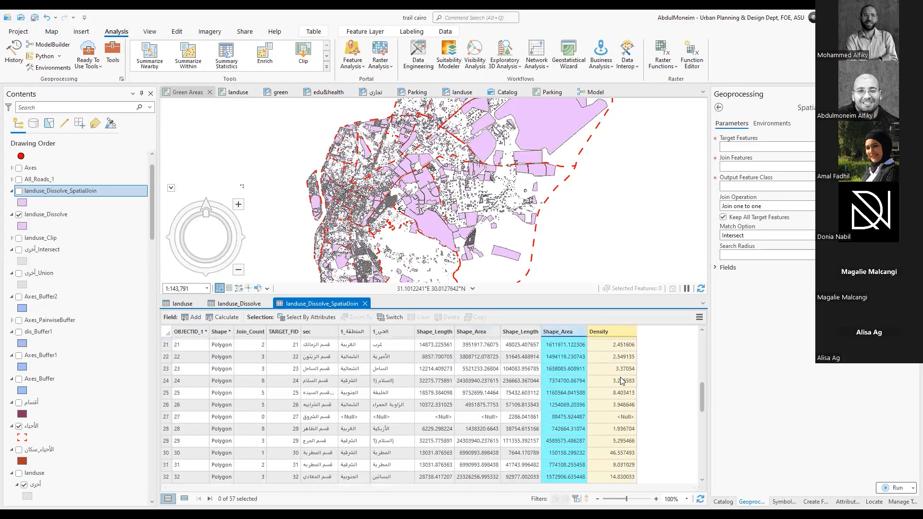
scroll(621, 381, up, 1)
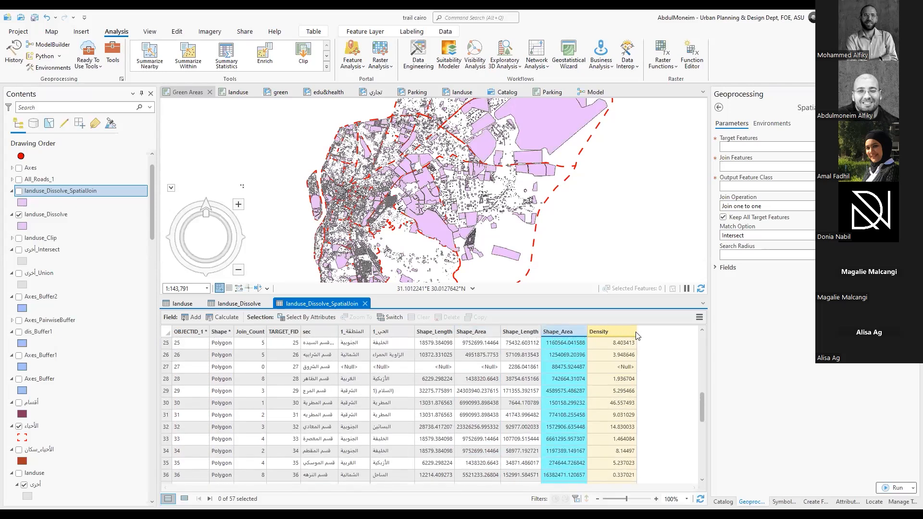
Open Calculate Field for the Density field and clear its existing expression
click(608, 329)
right_click(609, 328)
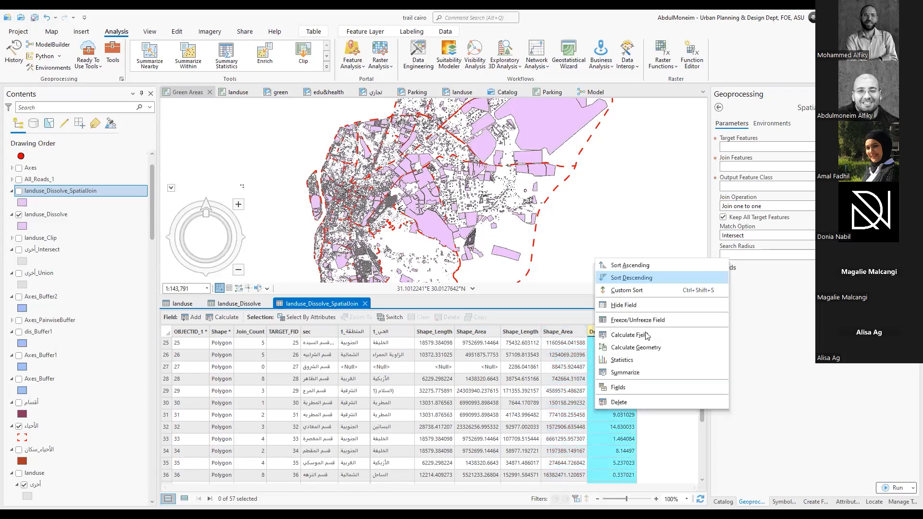
click(647, 334)
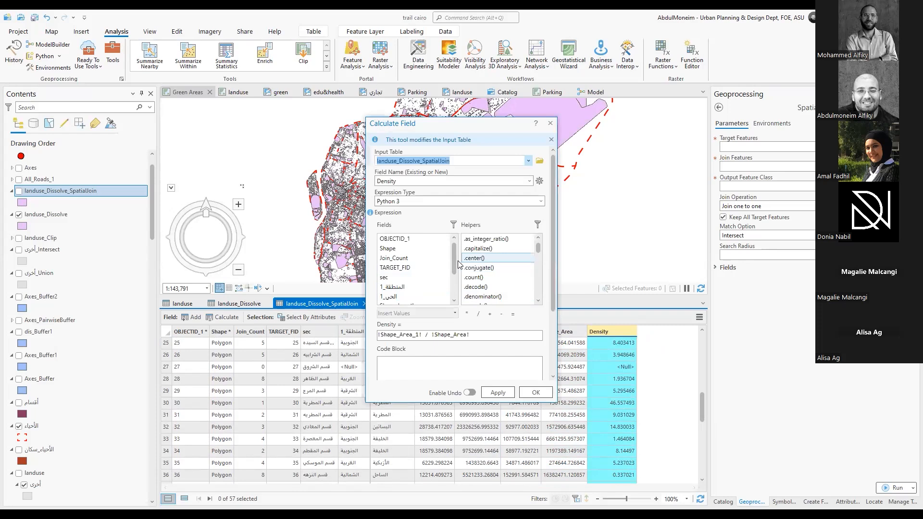
scroll(413, 284, down, 2)
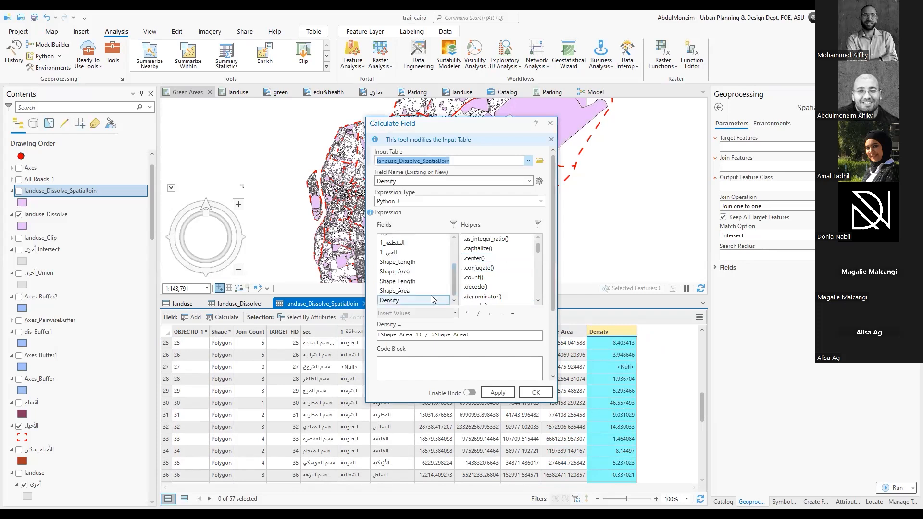
double_click(408, 272)
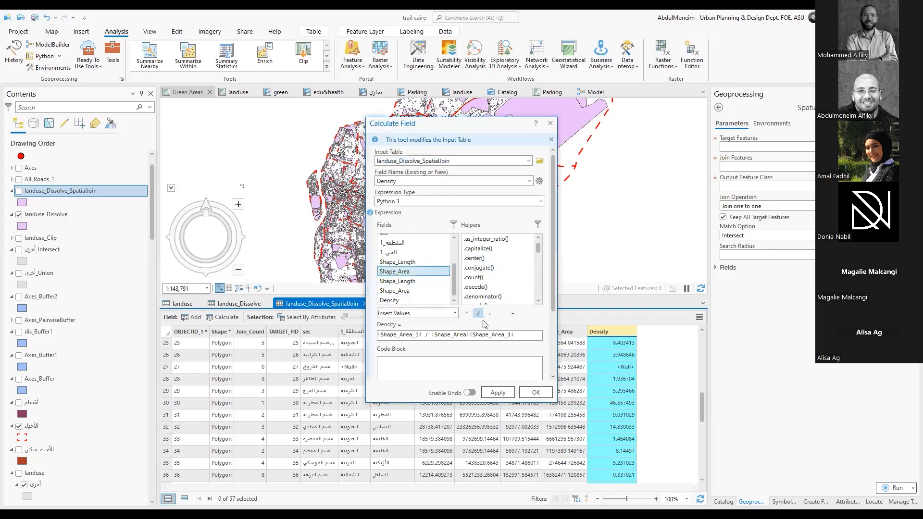
click(515, 334)
key(BackSpace)
key(BackSpace)
key(BackSpace)
key(BackSpace)
key(BackSpace)
key(BackSpace)
key(BackSpace)
key(BackSpace)
key(BackSpace)
key(BackSpace)
key(BackSpace)
key(BackSpace)
key(BackSpace)
key(BackSpace)
key(BackSpace)
key(BackSpace)
key(BackSpace)
key(BackSpace)
key(BackSpace)
key(BackSpace)
key(BackSpace)
key(BackSpace)
key(BackSpace)
key(BackSpace)
key(BackSpace)
key(BackSpace)
key(BackSpace)
key(BackSpace)
key(BackSpace)
key(BackSpace)
key(BackSpace)
key(BackSpace)
key(BackSpace)
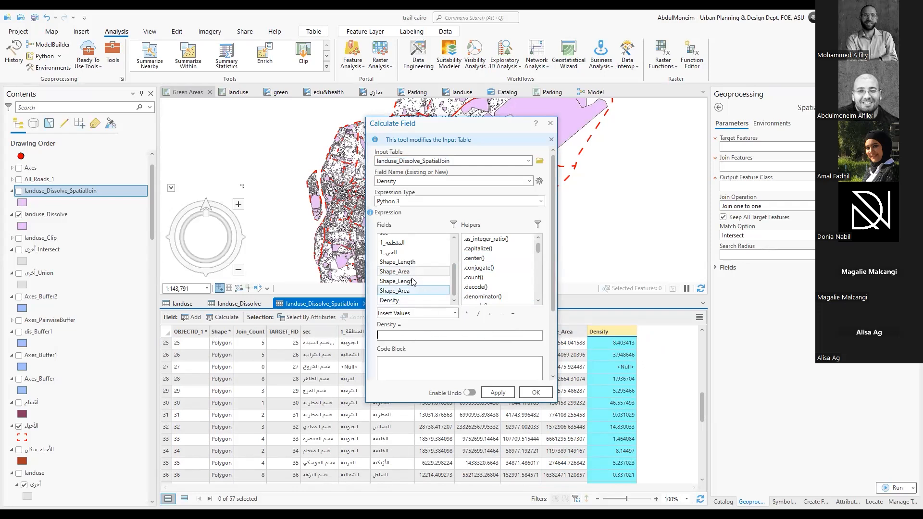
Calculate Density with the expression !Shape_Area_1! / !Shape_Area!, dismiss the tool messages and review the records
double_click(394, 271)
click(478, 313)
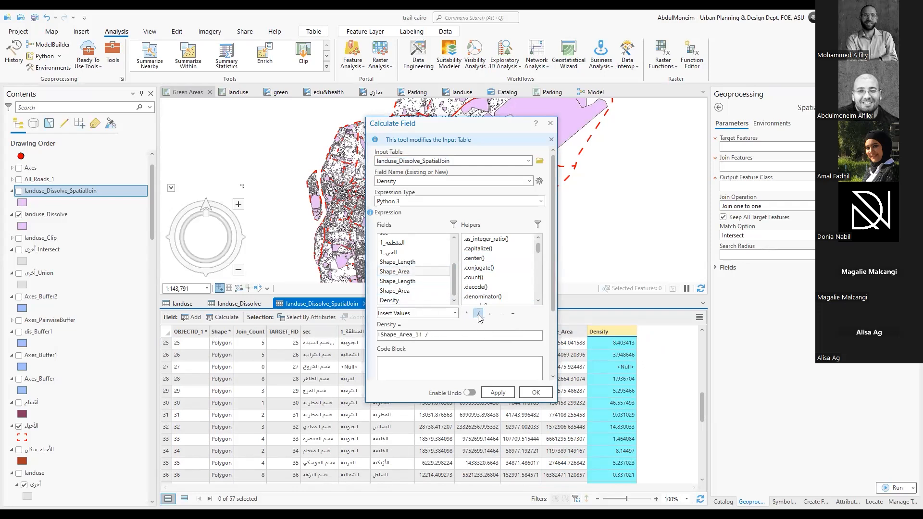
double_click(411, 290)
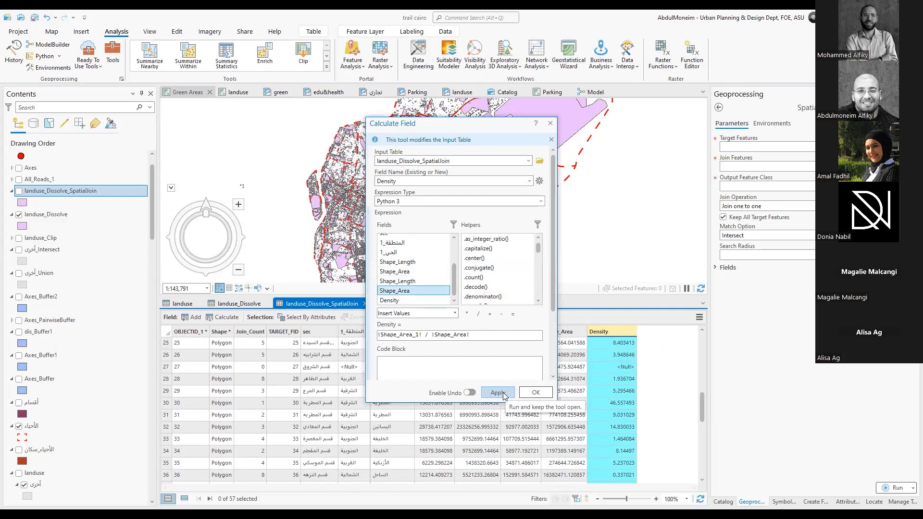
click(530, 395)
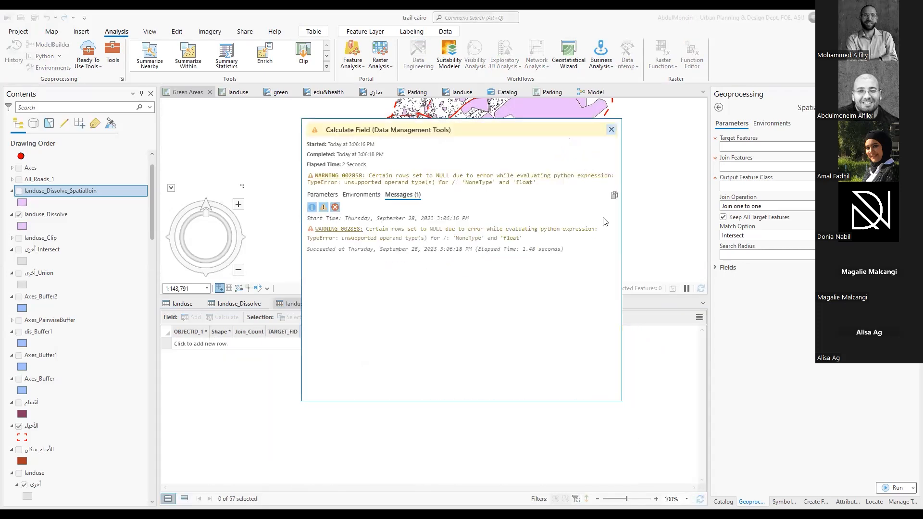
click(611, 131)
scroll(617, 355, down, 10)
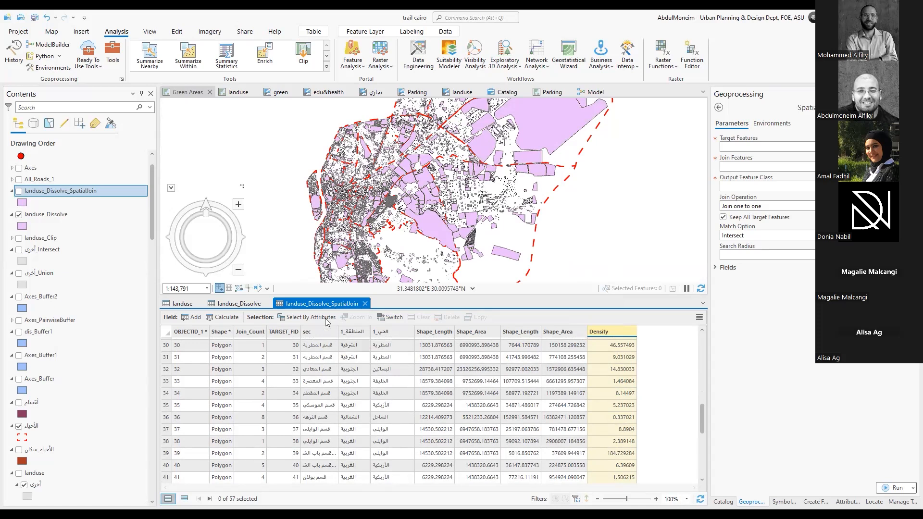
Close the landuse_Dissolve_SpatialJoin, landuse_Dissolve and landuse attribute tables and save the project
click(365, 303)
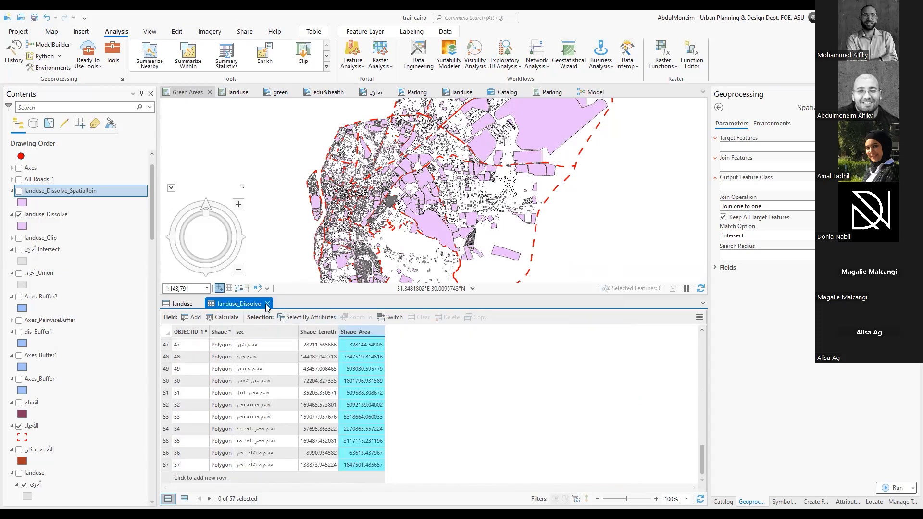
click(267, 303)
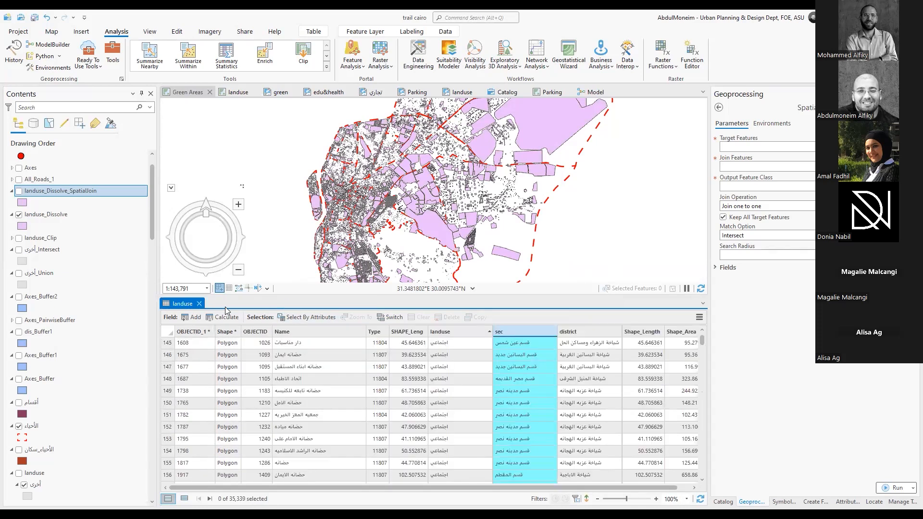
click(199, 303)
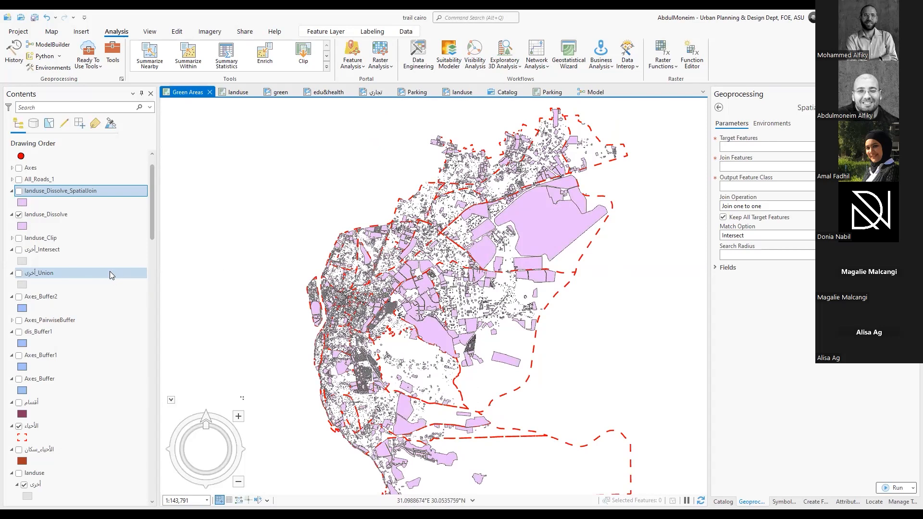
click(35, 18)
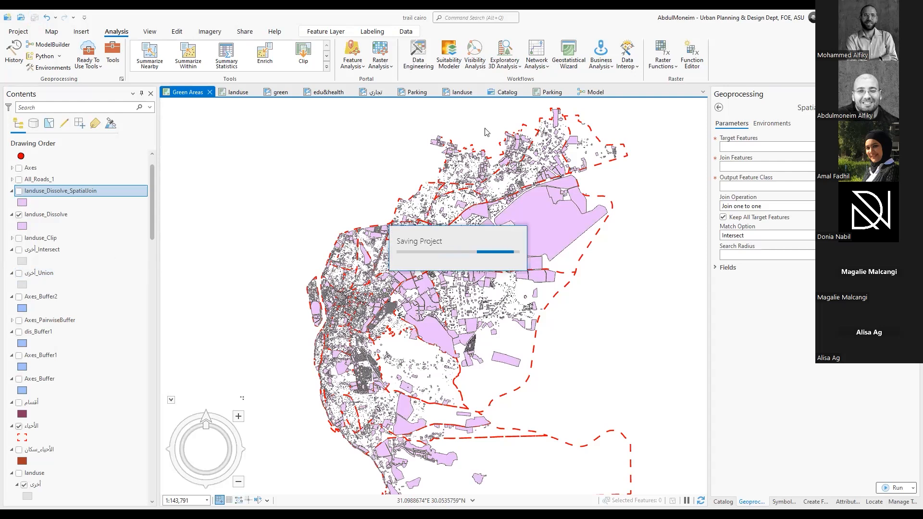
Open the Model view and review its workflow from Polygon to Raster through Reclassify and Raster Calculator to Zonal Statistics
click(595, 92)
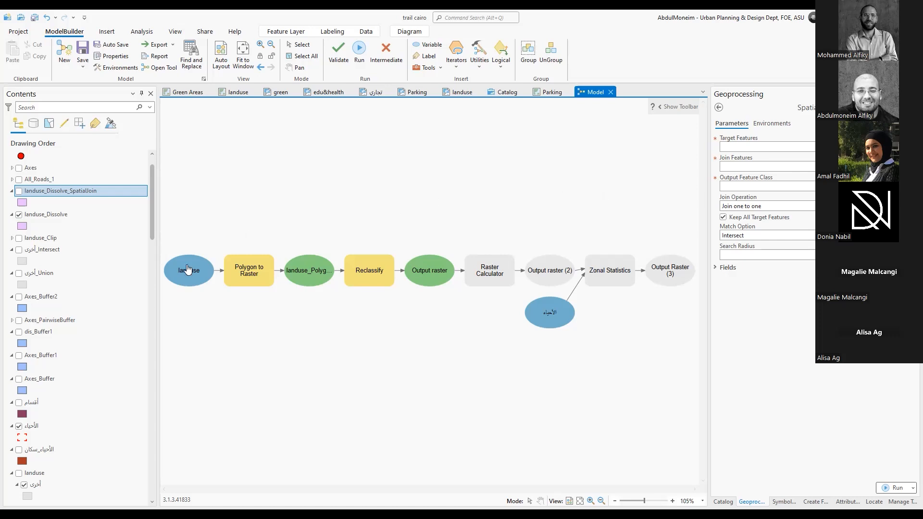
click(260, 273)
click(474, 275)
click(547, 275)
click(365, 272)
right_click(363, 269)
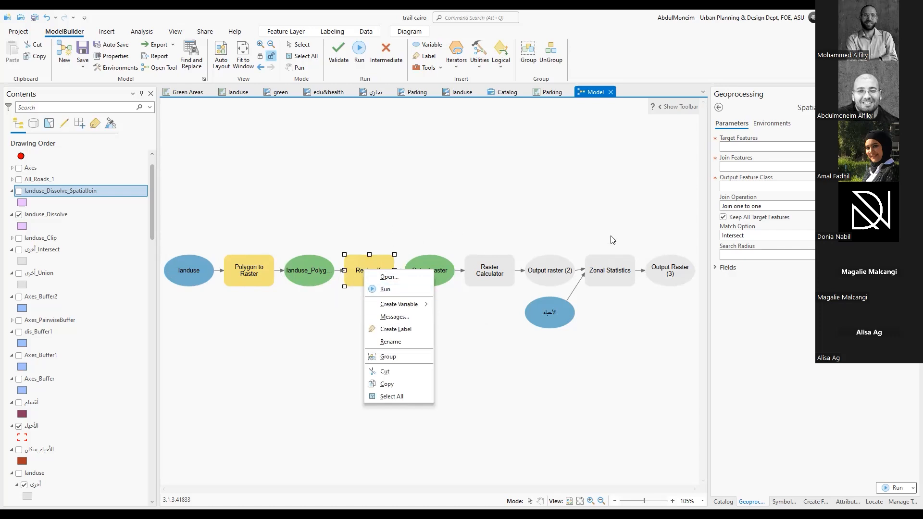
click(654, 214)
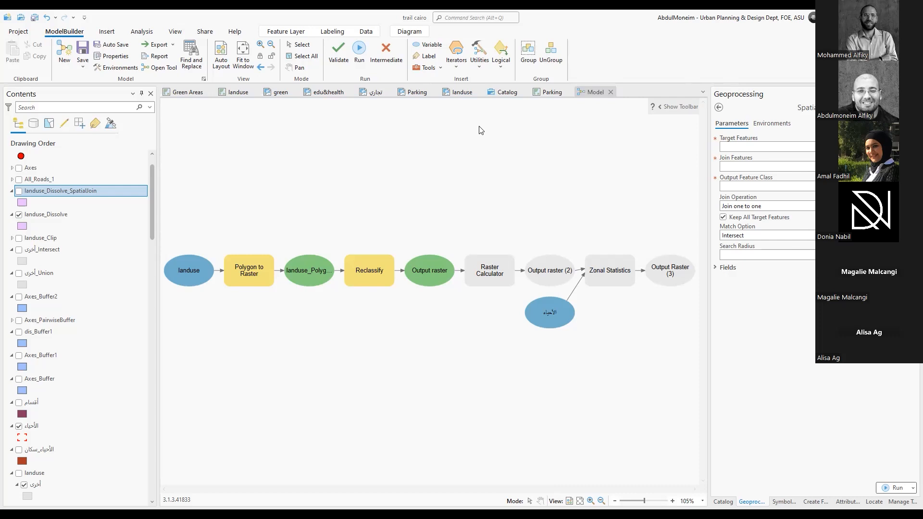
click(667, 416)
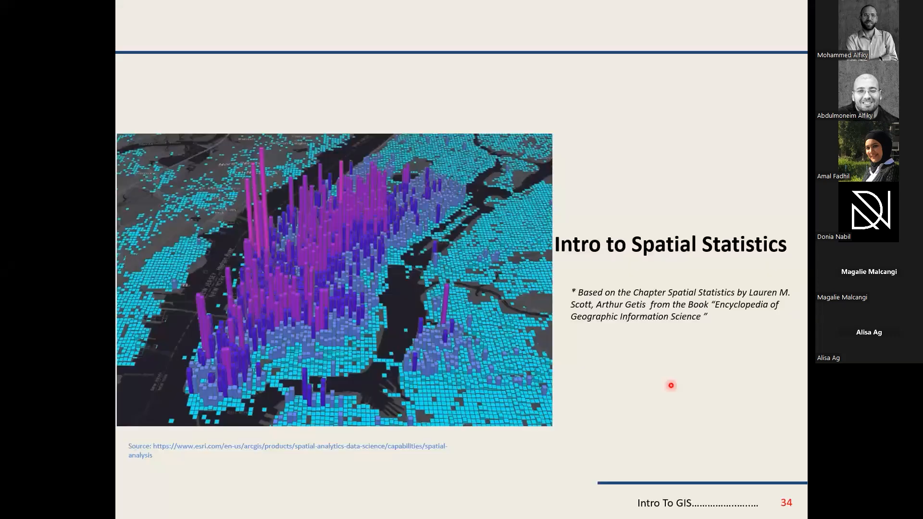